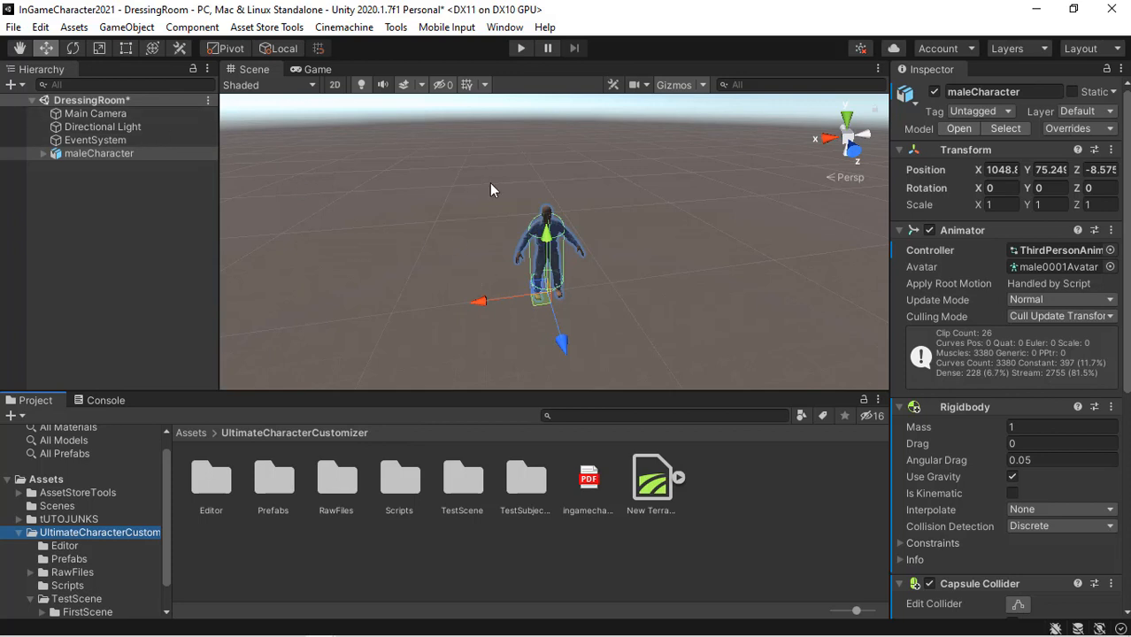
{"action": "right_click_drag", "start_coordinate": [553, 209], "coordinate": [517, 220]}
{"action": "key", "text": "w"}
{"action": "key", "text": "s"}
{"action": "key", "text": "w"}
{"action": "key", "text": "d"}
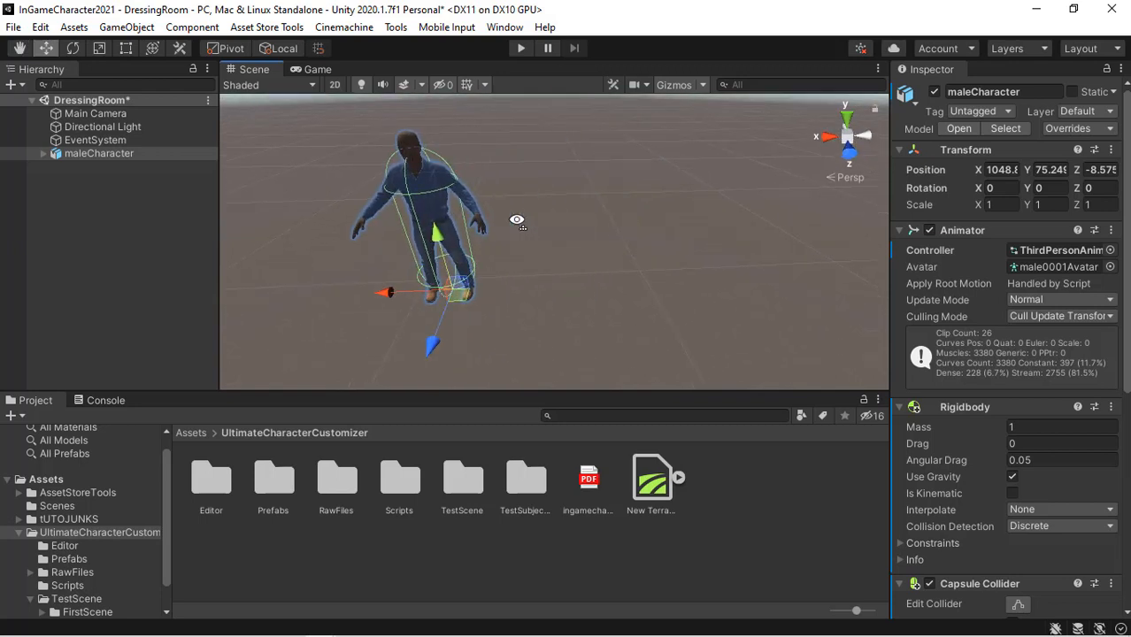
{"action": "left_click", "coordinate": [106, 232]}
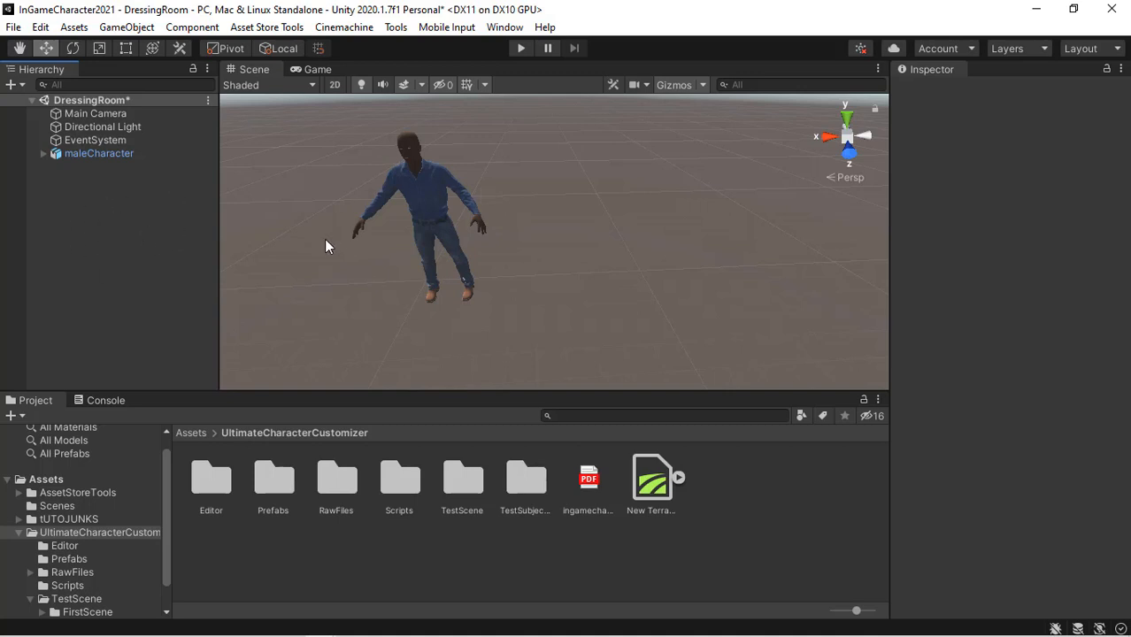
Step: Save the scene as DressingRoom in the tUTOJUNKS folder, replacing the existing scene file
{"action": "left_click", "coordinate": [13, 27]}
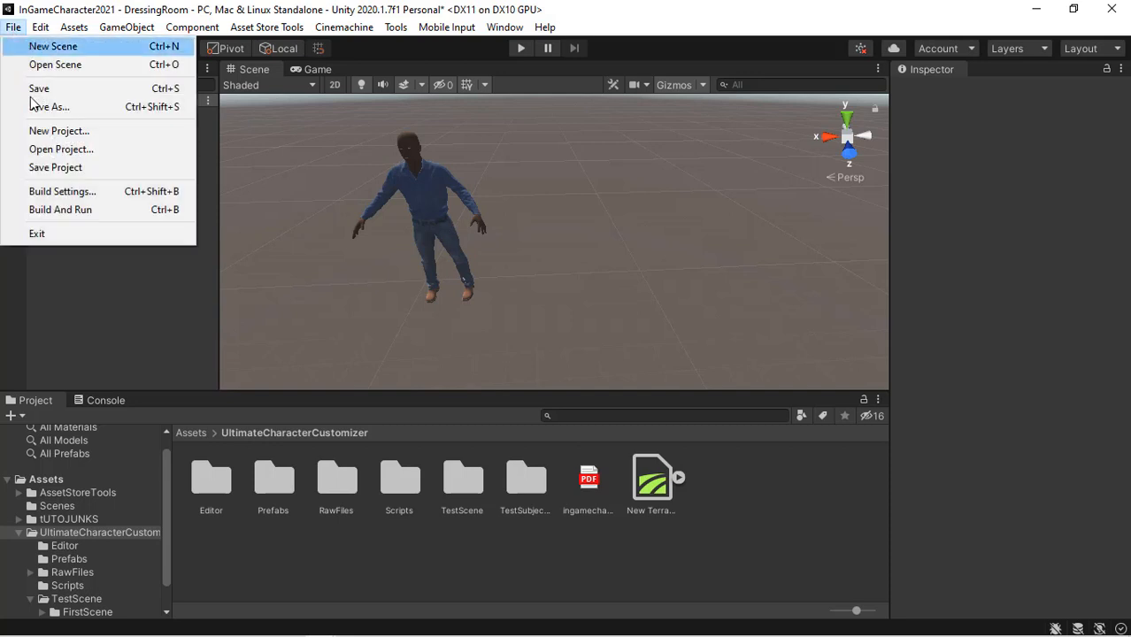
{"action": "left_click", "coordinate": [40, 106]}
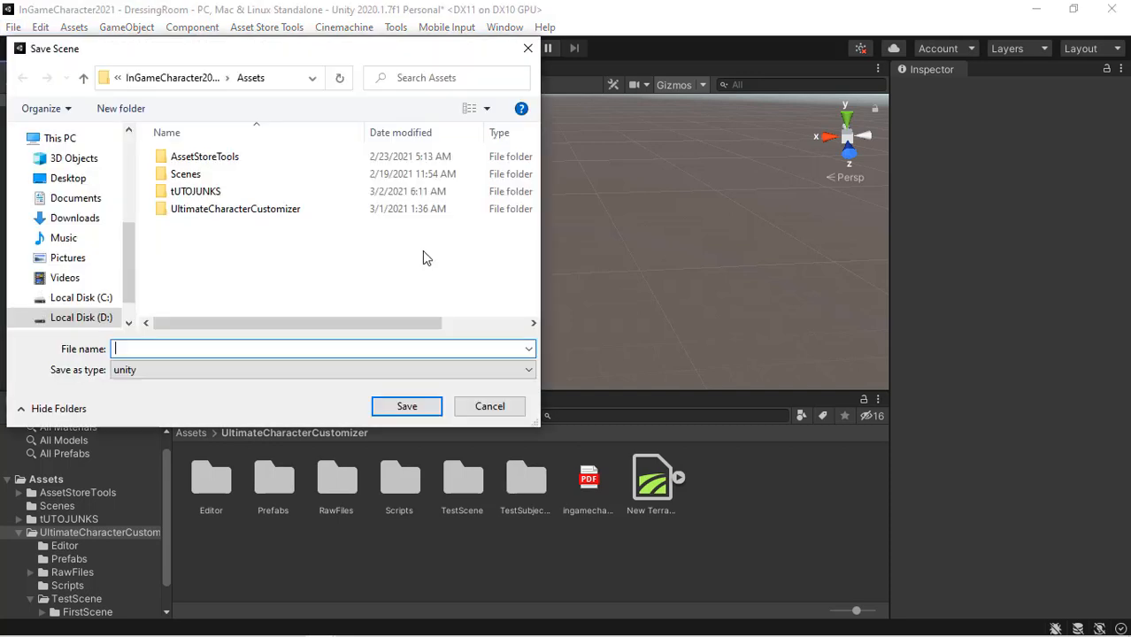
{"action": "double_click", "coordinate": [232, 193]}
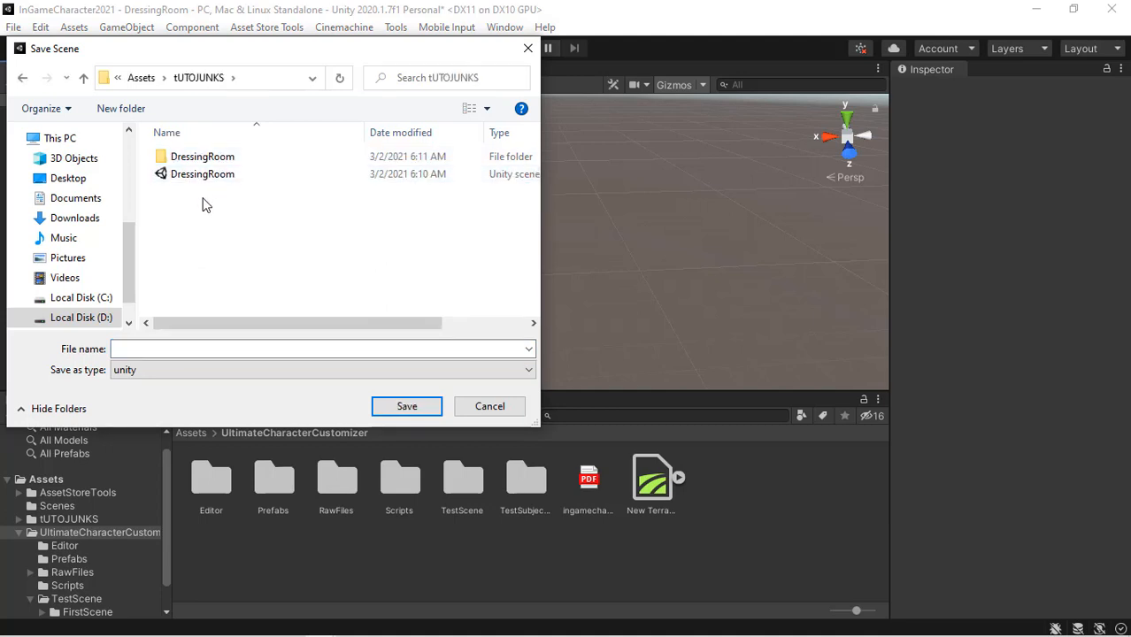
{"action": "left_click", "coordinate": [213, 180]}
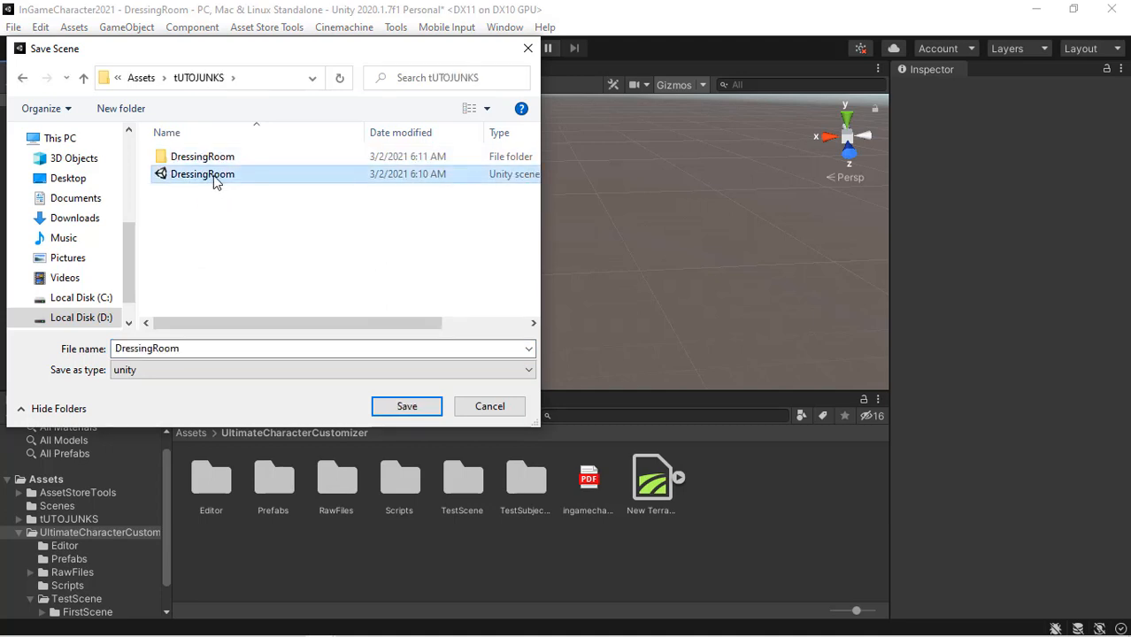
{"action": "double_click", "coordinate": [222, 177]}
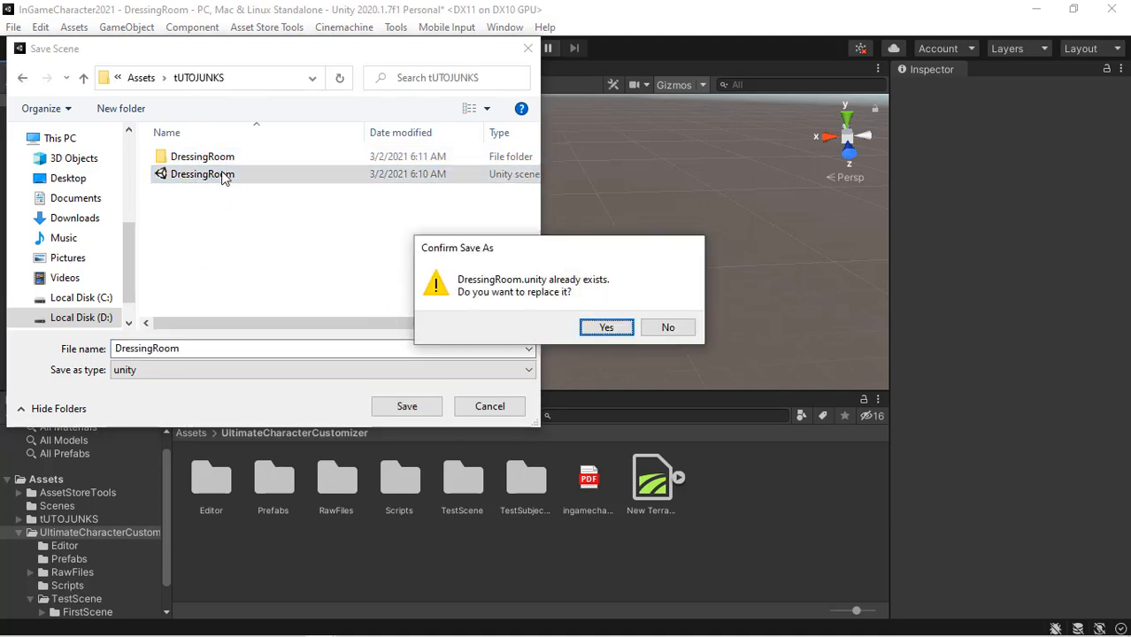
{"action": "key", "text": "Return"}
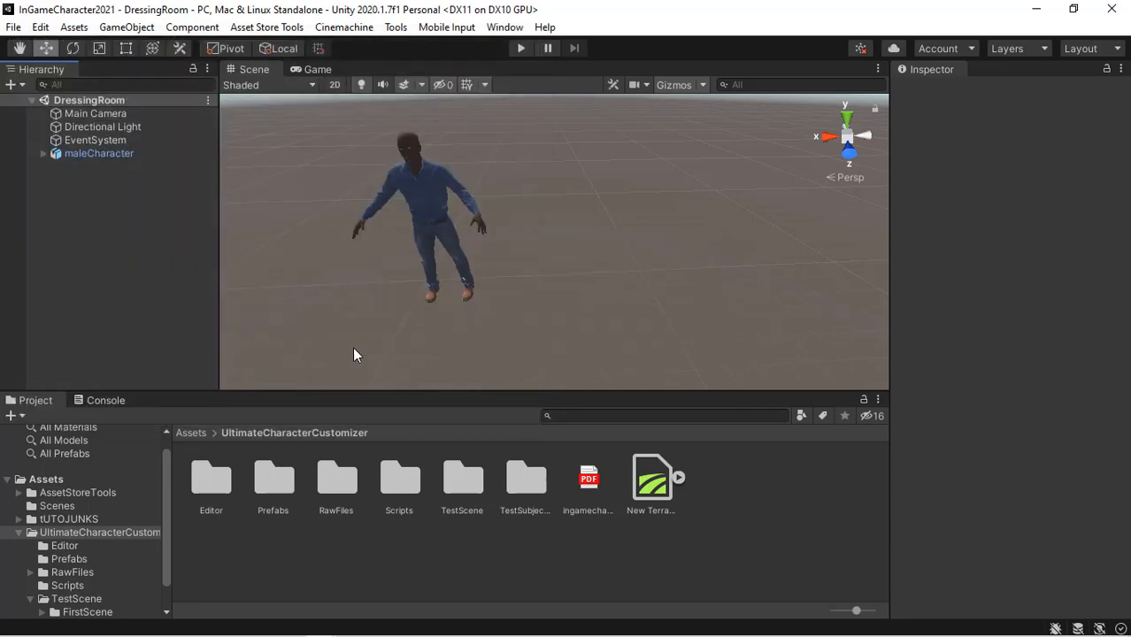
Step: Open the PlayableScene scene from the TestScene/FirstScene folder of UltimateCharacterCustomizer
{"action": "left_click", "coordinate": [88, 612]}
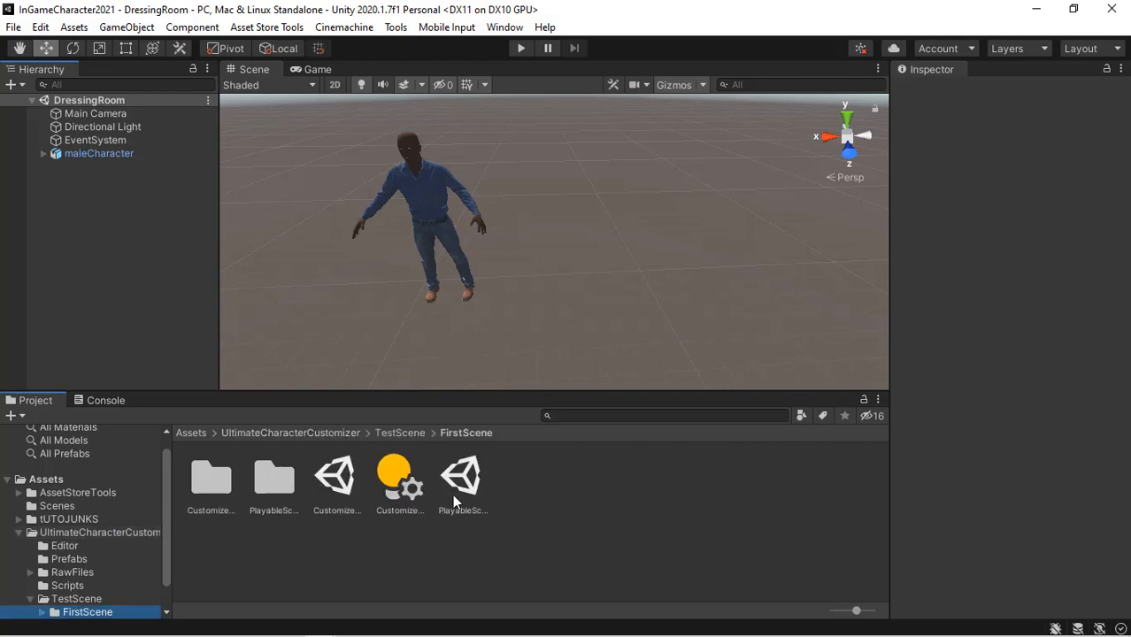
{"action": "left_click", "coordinate": [452, 491]}
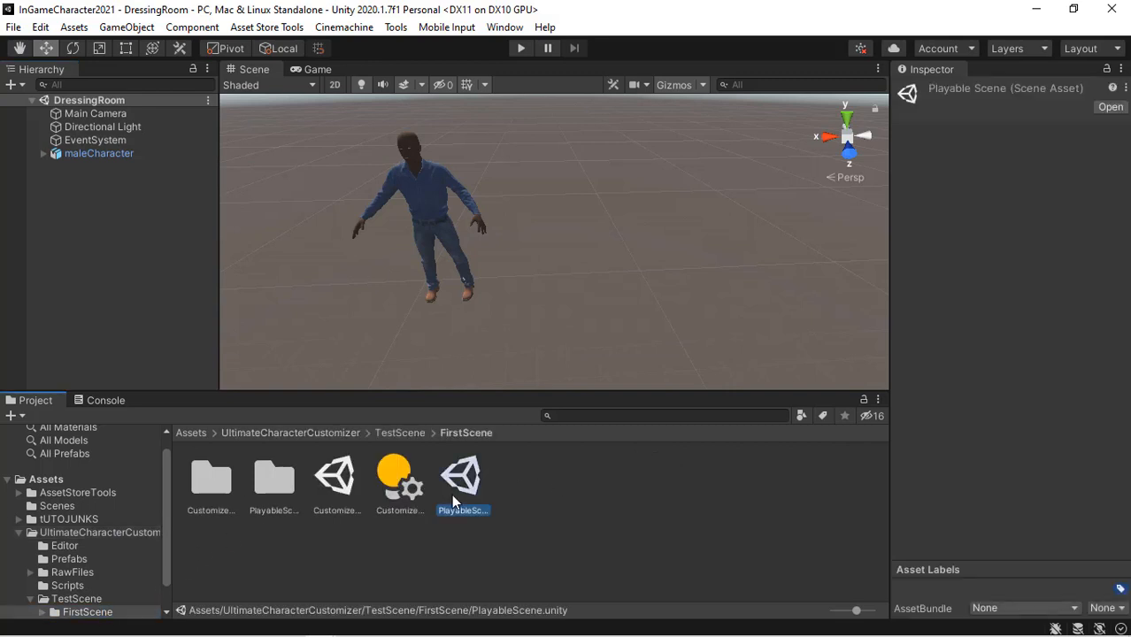
{"action": "double_click", "coordinate": [461, 482]}
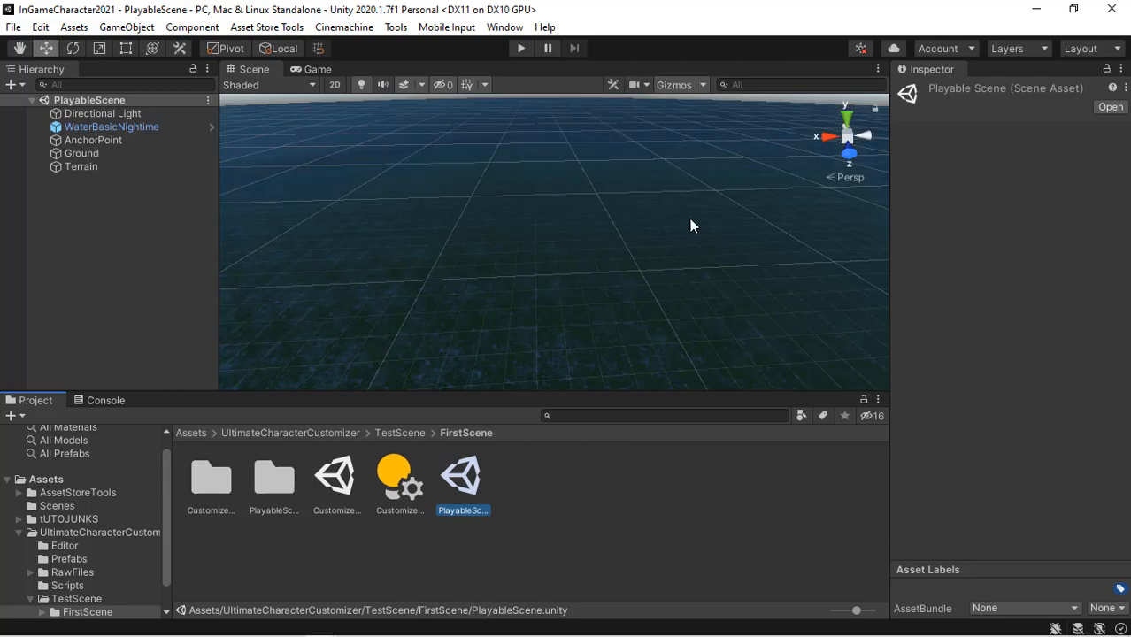
Step: Look over the island terrain and frame the AnchorPoint object in the scene
{"action": "right_click_drag", "start_coordinate": [689, 219], "coordinate": [209, 168]}
{"action": "right_click_drag", "start_coordinate": [467, 116], "coordinate": [283, 187]}
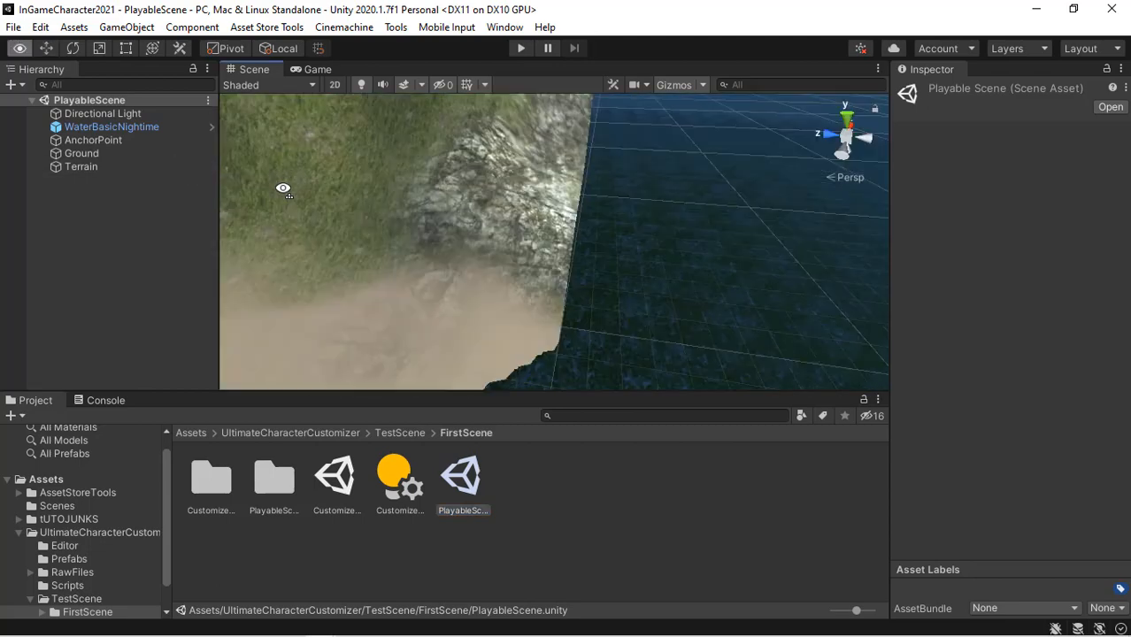
{"action": "key", "text": "a"}
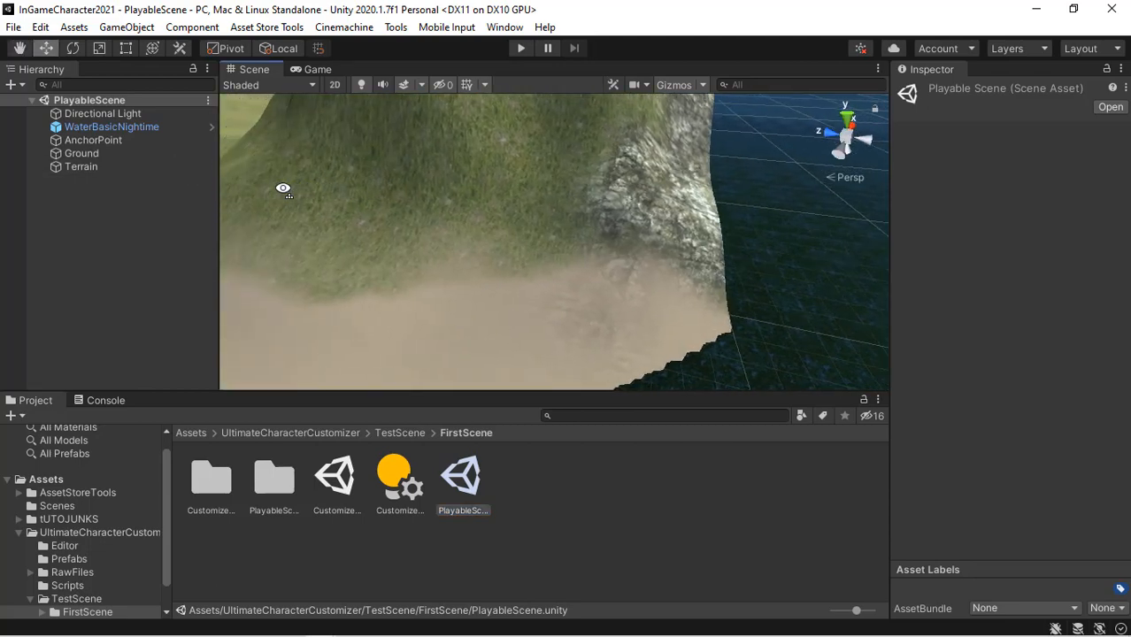
{"action": "key", "text": "a"}
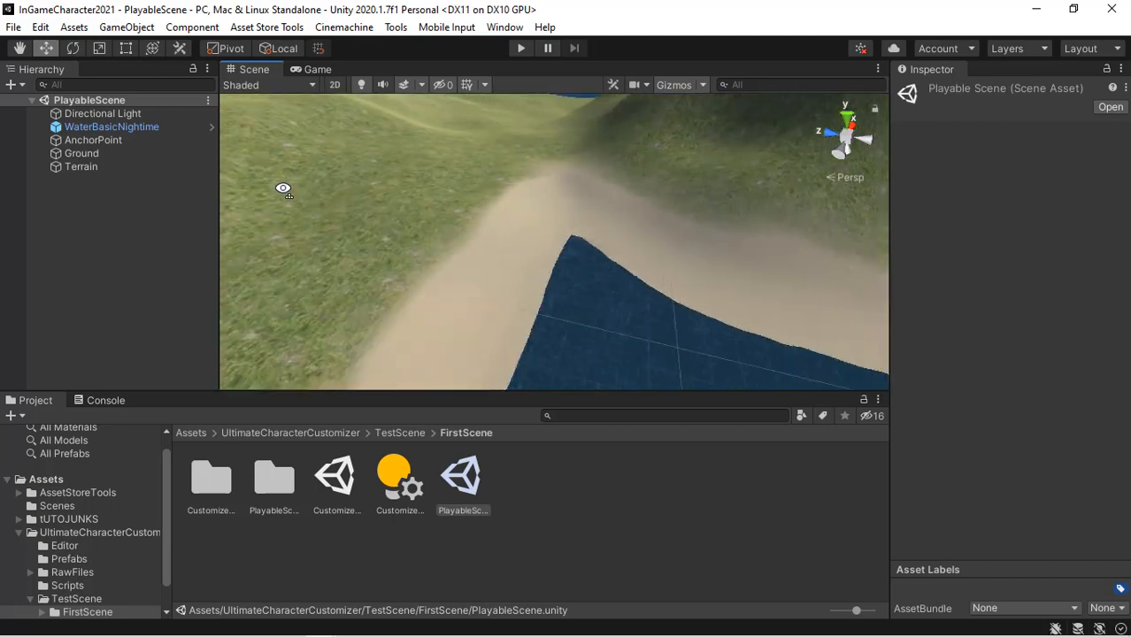
{"action": "right_click_drag", "start_coordinate": [284, 188], "coordinate": [106, 187]}
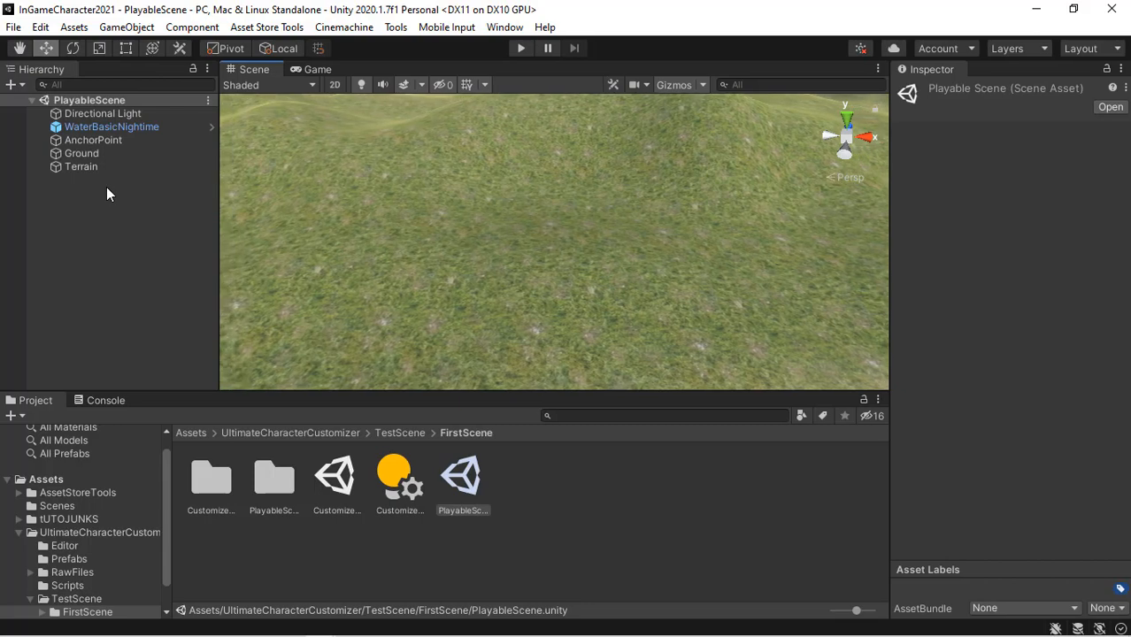
{"action": "right_click_drag", "start_coordinate": [285, 202], "coordinate": [248, 164]}
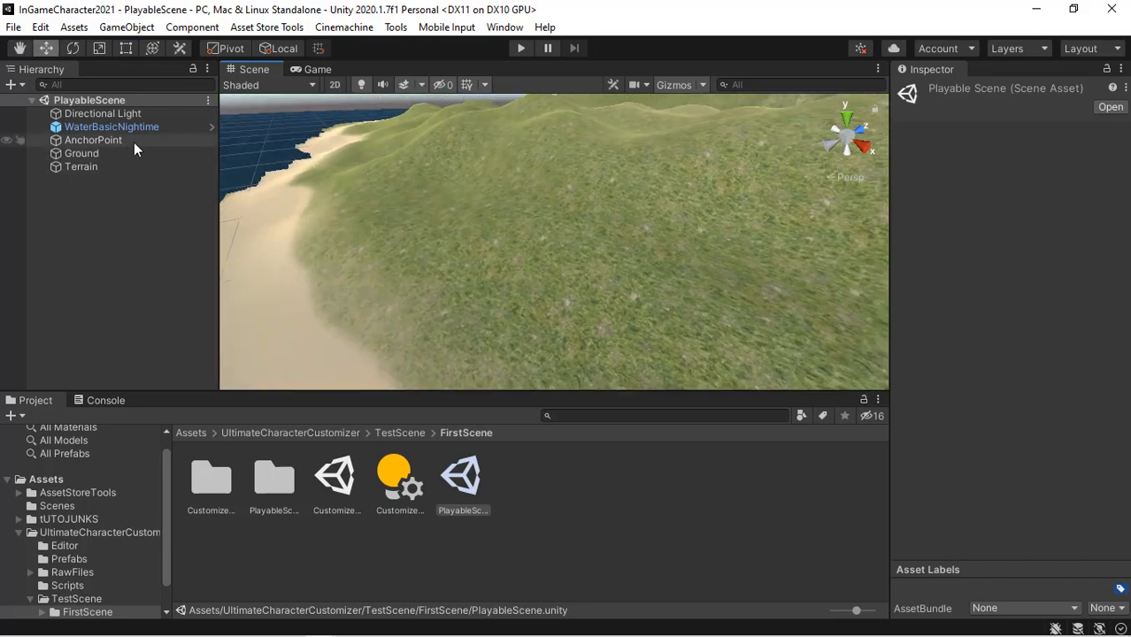
{"action": "double_click", "coordinate": [134, 141]}
{"action": "right_click_drag", "start_coordinate": [336, 197], "coordinate": [442, 218]}
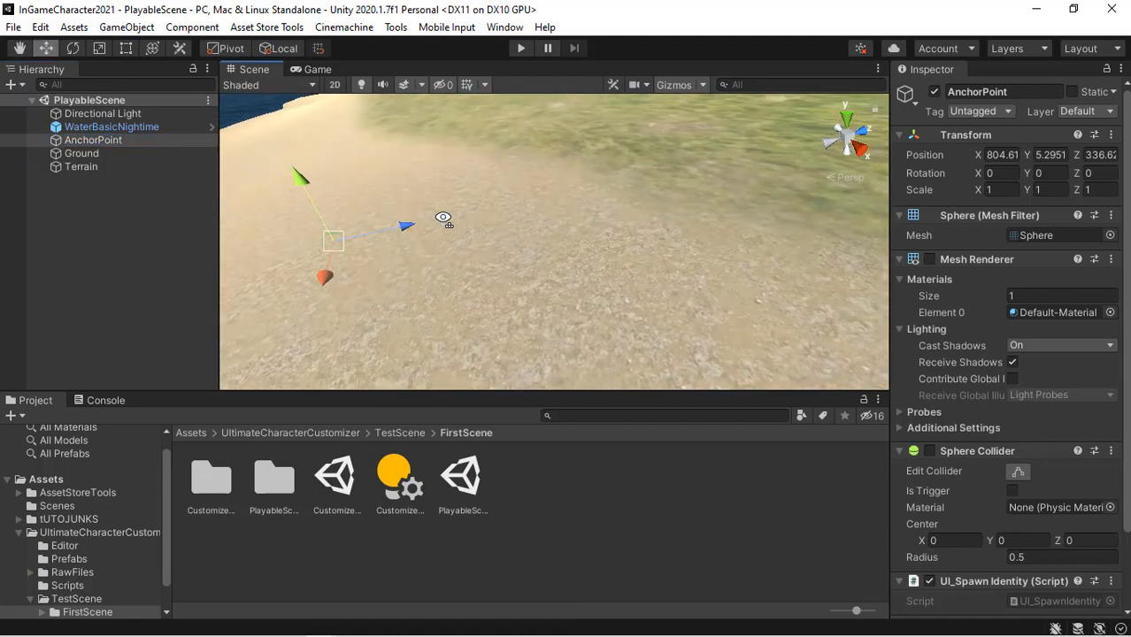
Step: Examine the AnchorPoint object's placement and its components, including the UI_Spawn Identity script
{"action": "left_click", "coordinate": [145, 142]}
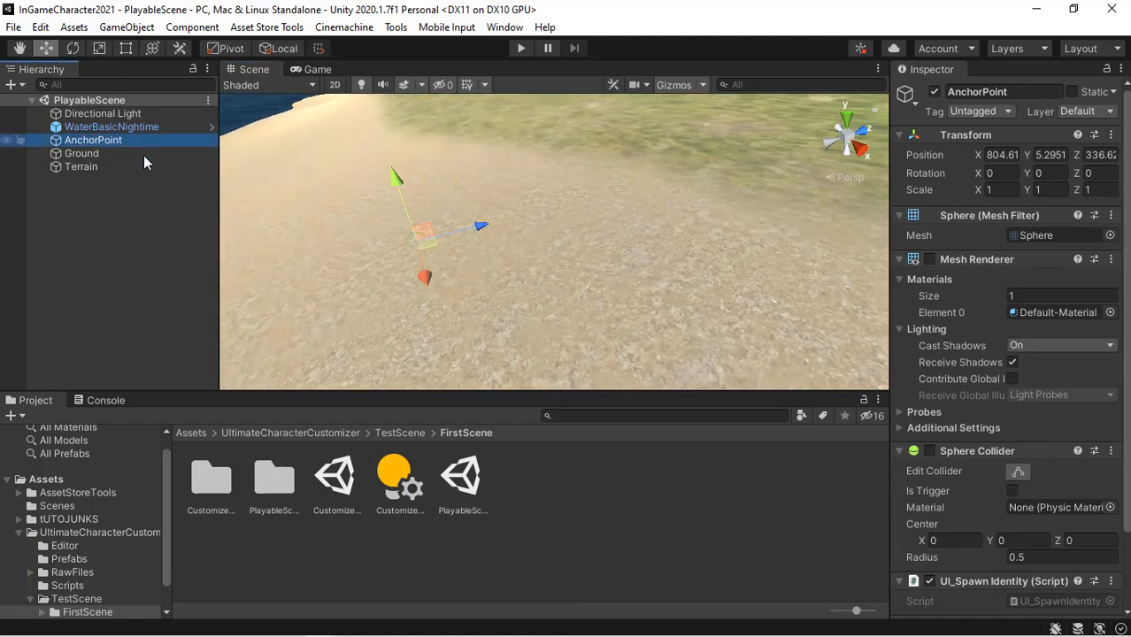
{"action": "right_click", "coordinate": [125, 220]}
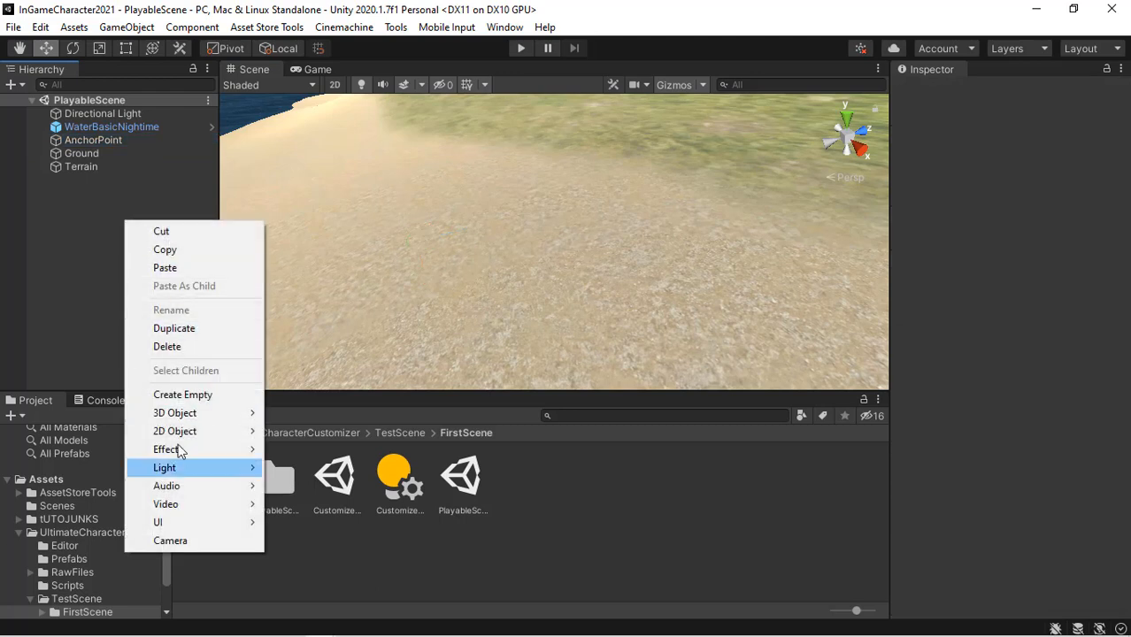
{"action": "left_click", "coordinate": [98, 141]}
{"action": "left_click", "coordinate": [94, 138]}
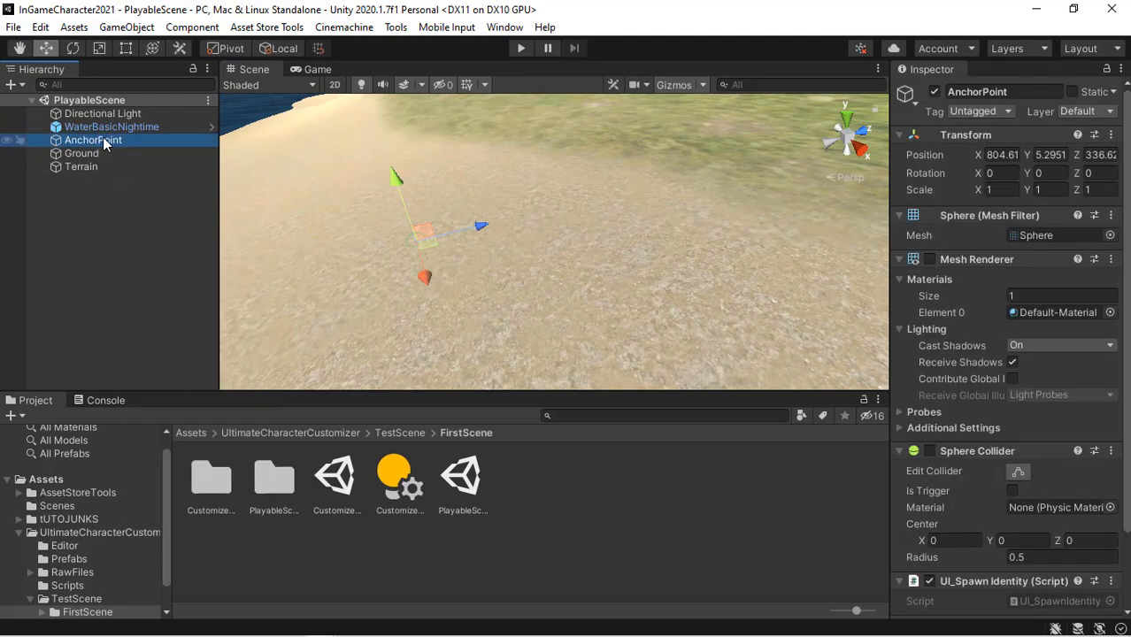
{"action": "right_click_drag", "start_coordinate": [604, 234], "coordinate": [556, 208]}
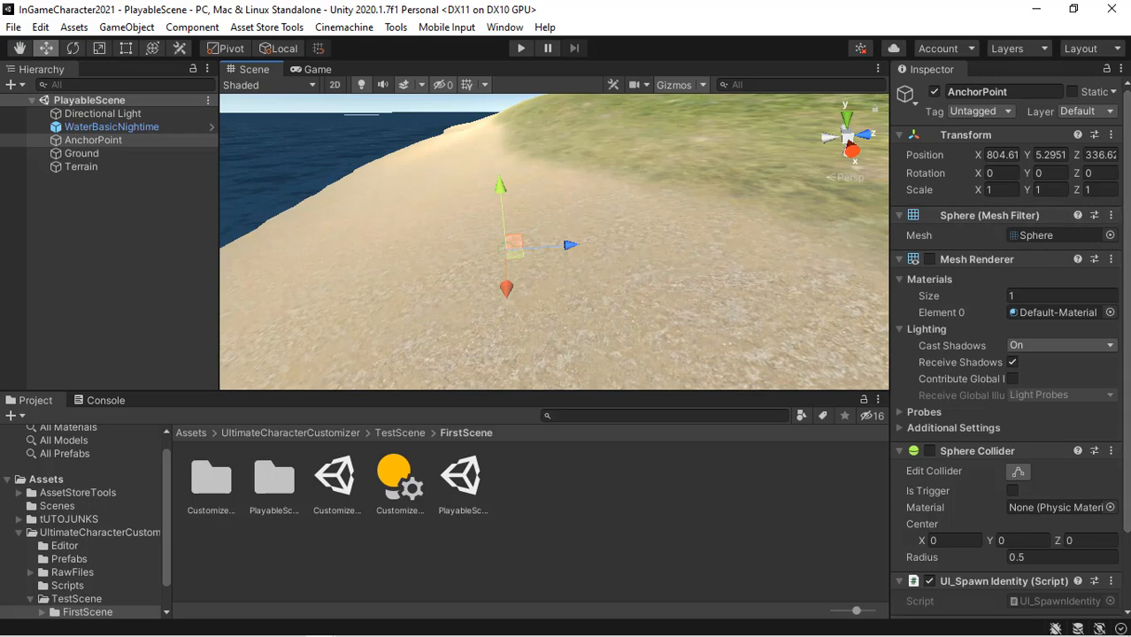
{"action": "scroll", "coordinate": [1010, 354], "scroll_direction": "down", "scroll_amount": 3}
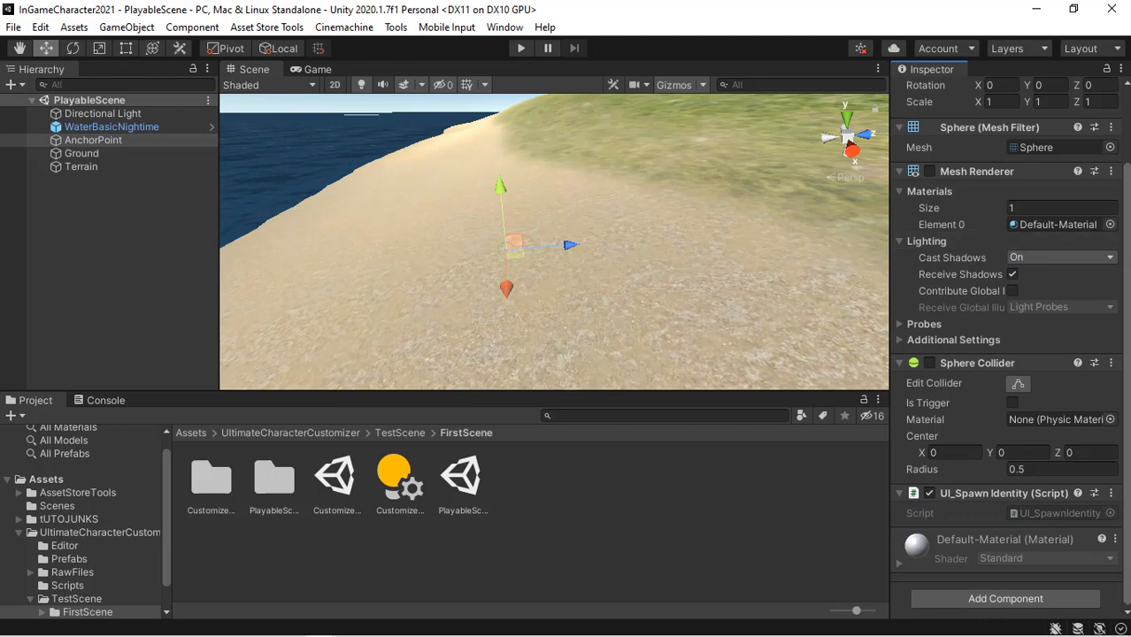
{"action": "scroll", "coordinate": [947, 478], "scroll_direction": "up", "scroll_amount": 3}
{"action": "scroll", "coordinate": [948, 478], "scroll_direction": "down", "scroll_amount": 3}
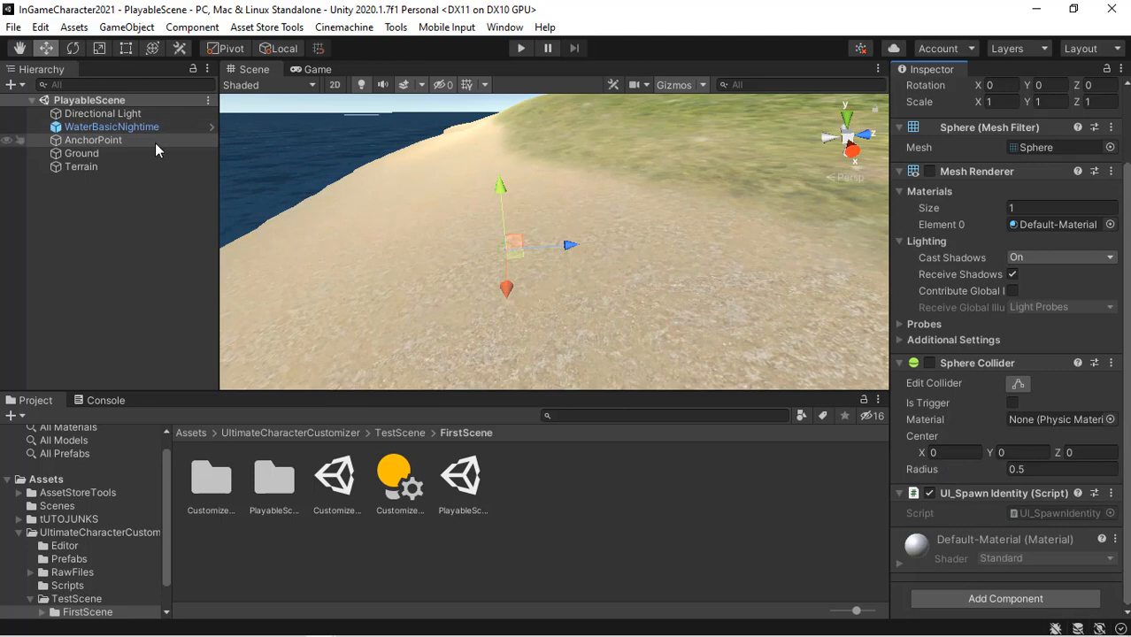
Step: Open the DressingRoom scene from the tUTOJUNKS folder
{"action": "left_click", "coordinate": [148, 221]}
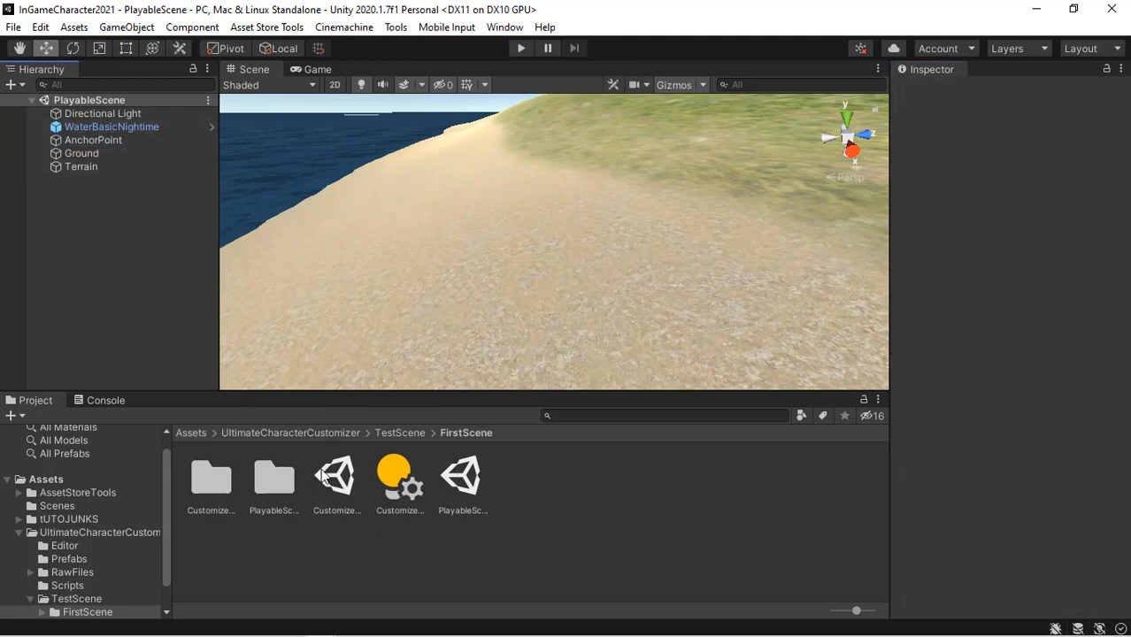
{"action": "left_click", "coordinate": [71, 518]}
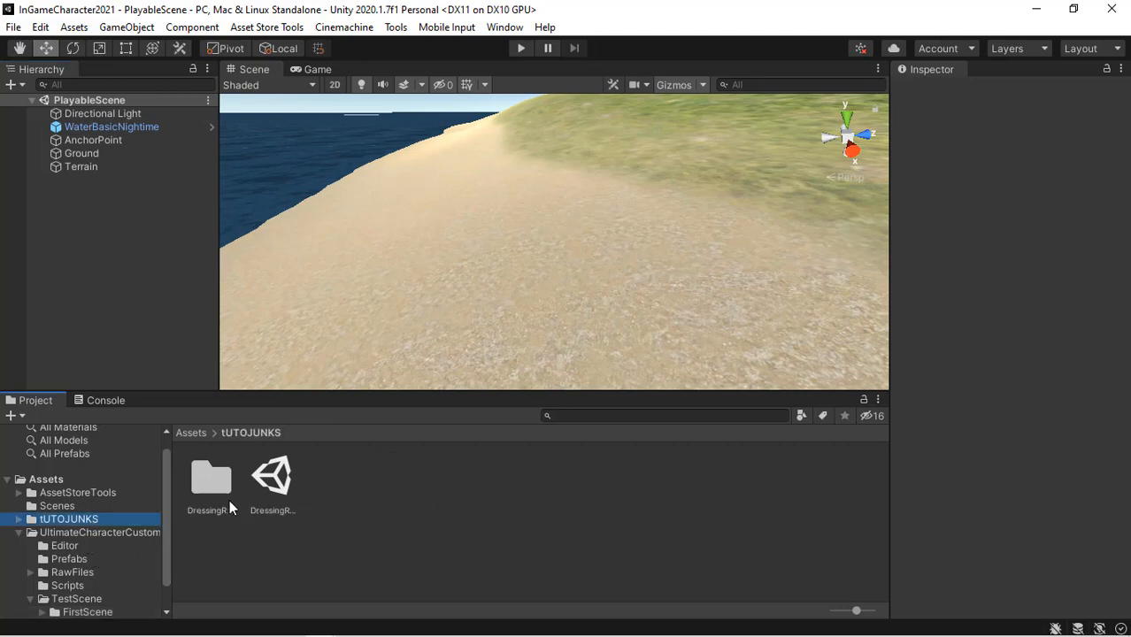
{"action": "double_click", "coordinate": [276, 491]}
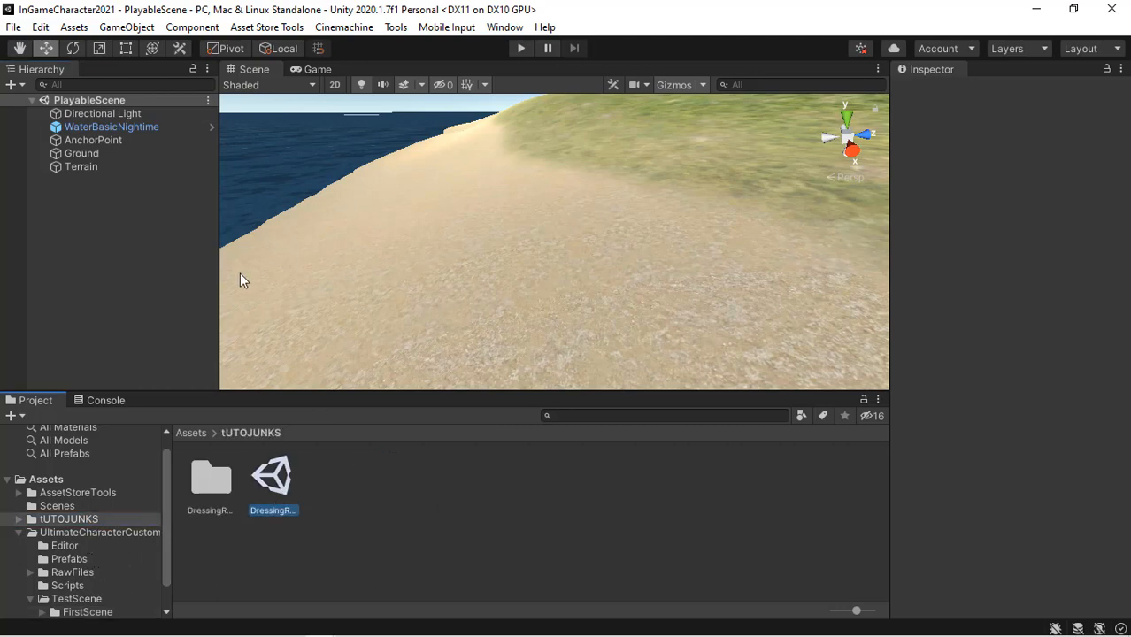
Step: Remove the CustomizeCharacter and PlayableScene entries from the Scenes In Build list of the build settings
{"action": "left_click", "coordinate": [11, 28]}
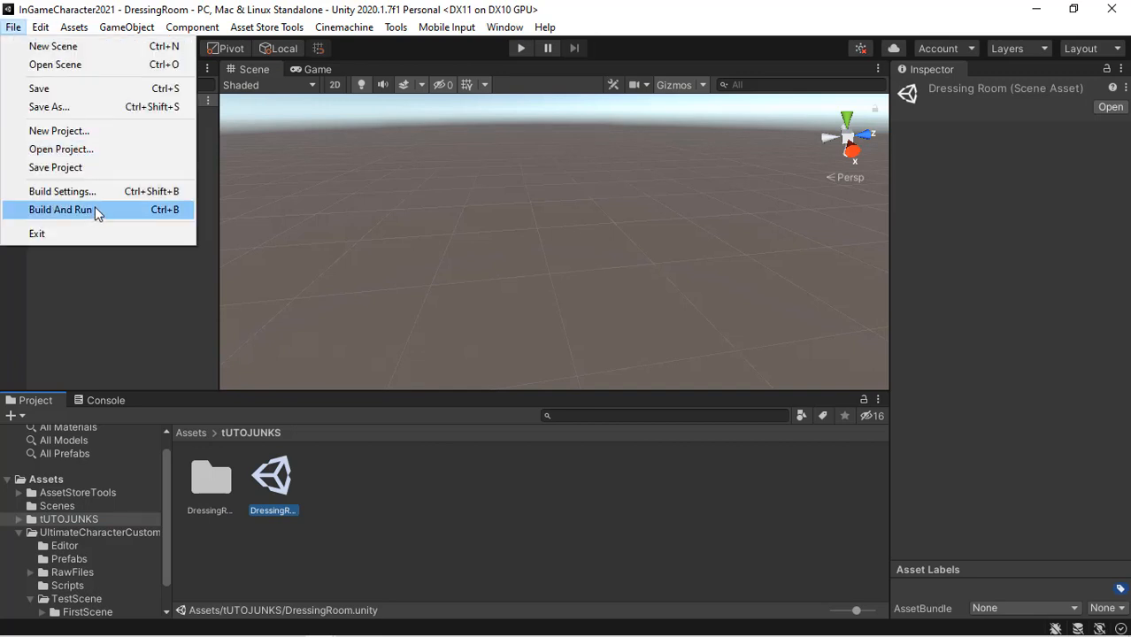
{"action": "left_click", "coordinate": [62, 191]}
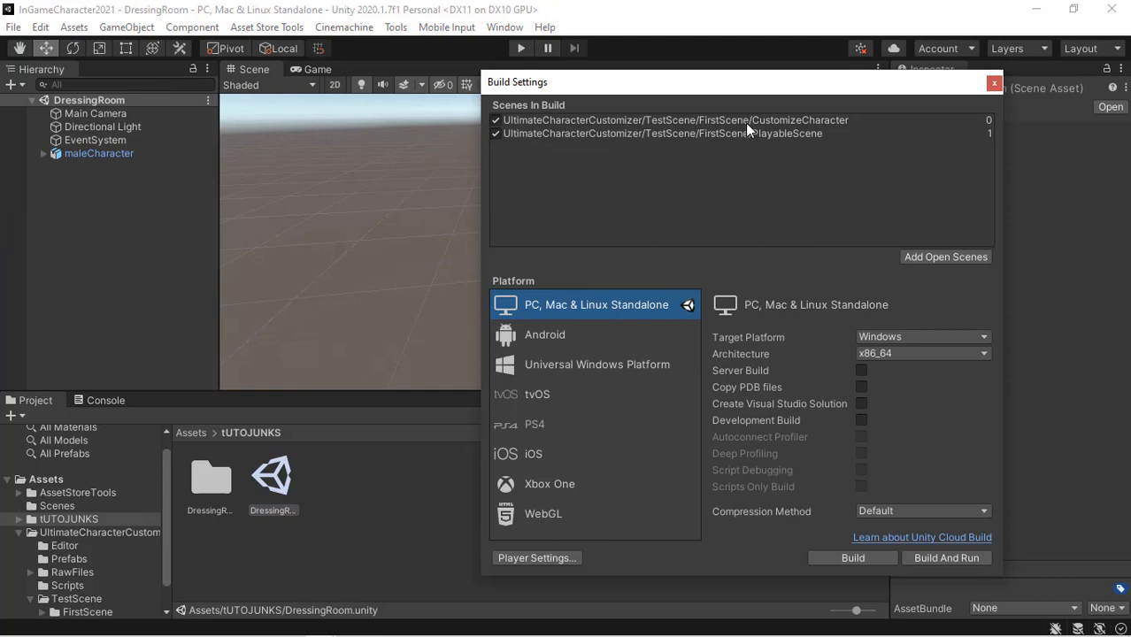
{"action": "left_click", "coordinate": [727, 119]}
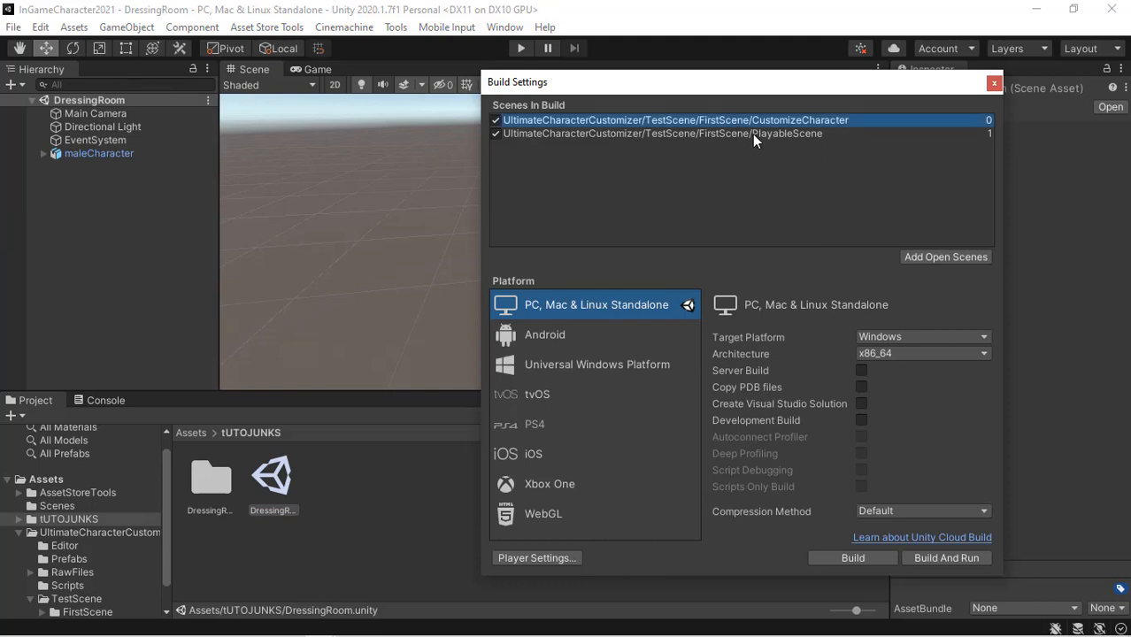
{"action": "key", "text": "Delete"}
{"action": "left_click", "coordinate": [747, 119]}
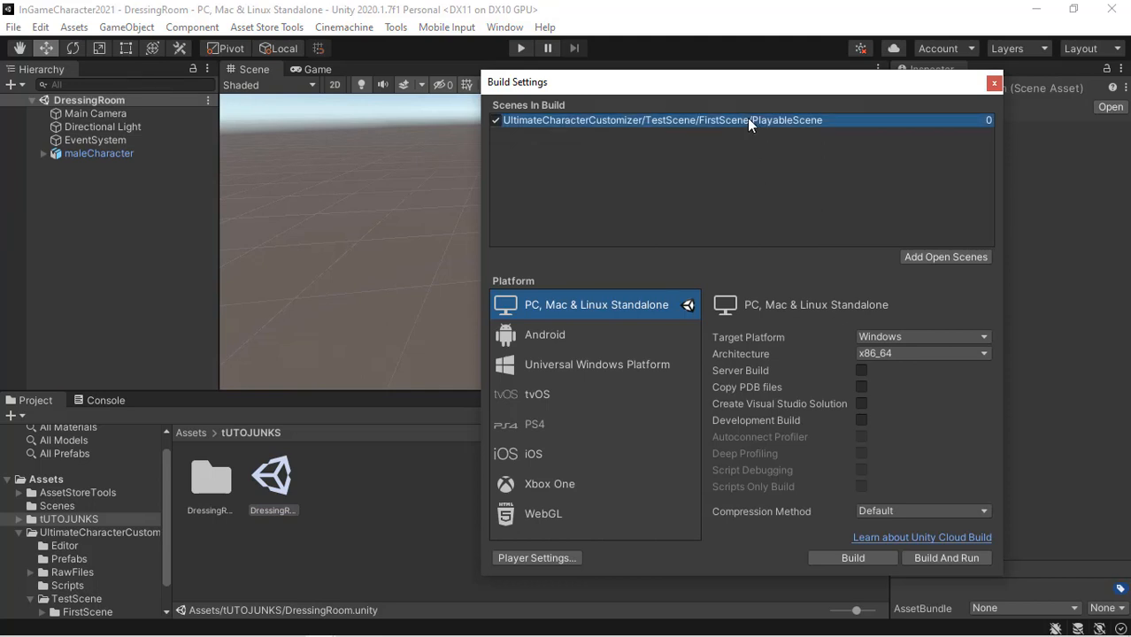
{"action": "key", "text": "Delete"}
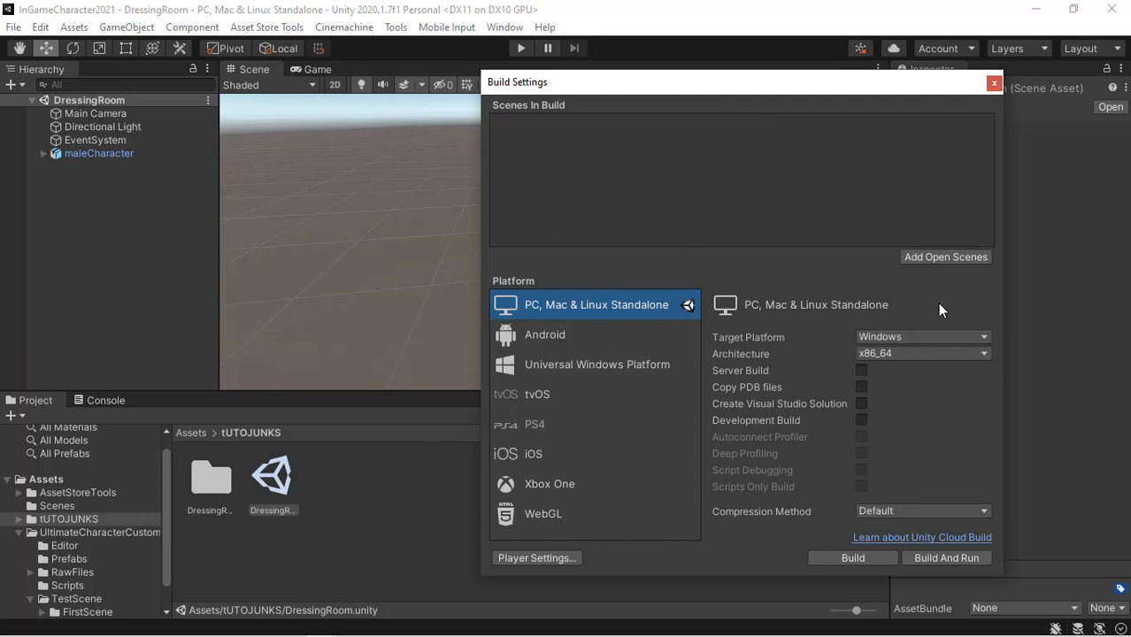
Step: Add the open DressingRoom scene to the build list, followed by PlayableScene from the FirstScene folder
{"action": "left_click", "coordinate": [943, 257]}
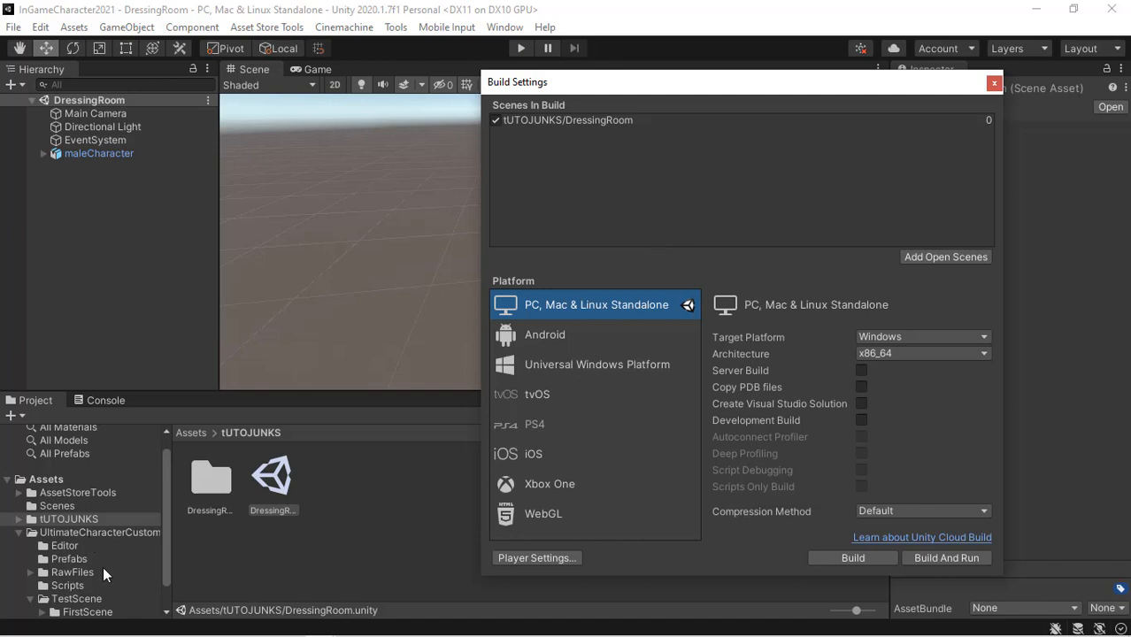
{"action": "left_click_drag", "start_coordinate": [166, 527], "coordinate": [160, 547]}
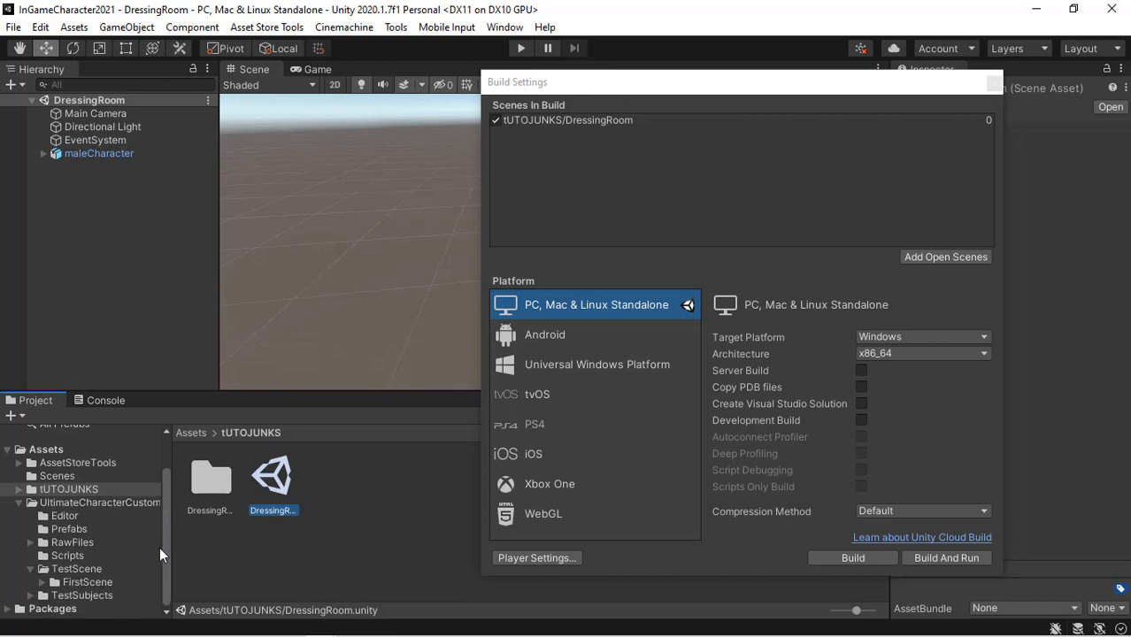
{"action": "left_click", "coordinate": [97, 571]}
{"action": "left_click", "coordinate": [101, 583]}
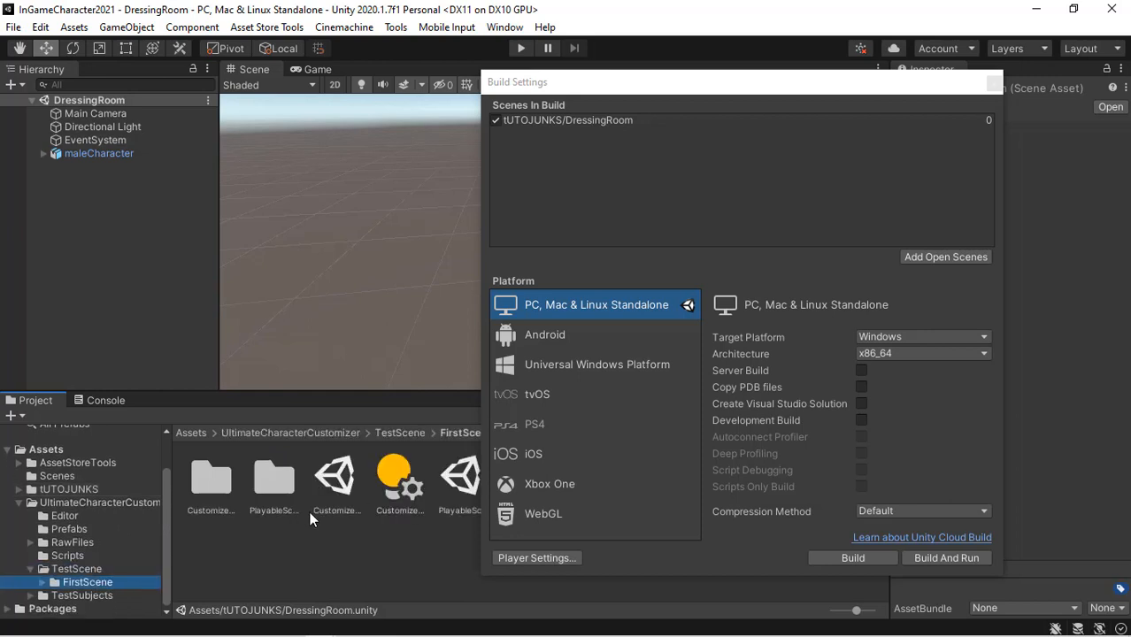
{"action": "left_click", "coordinate": [447, 511]}
{"action": "left_click_drag", "start_coordinate": [448, 515], "coordinate": [680, 175]}
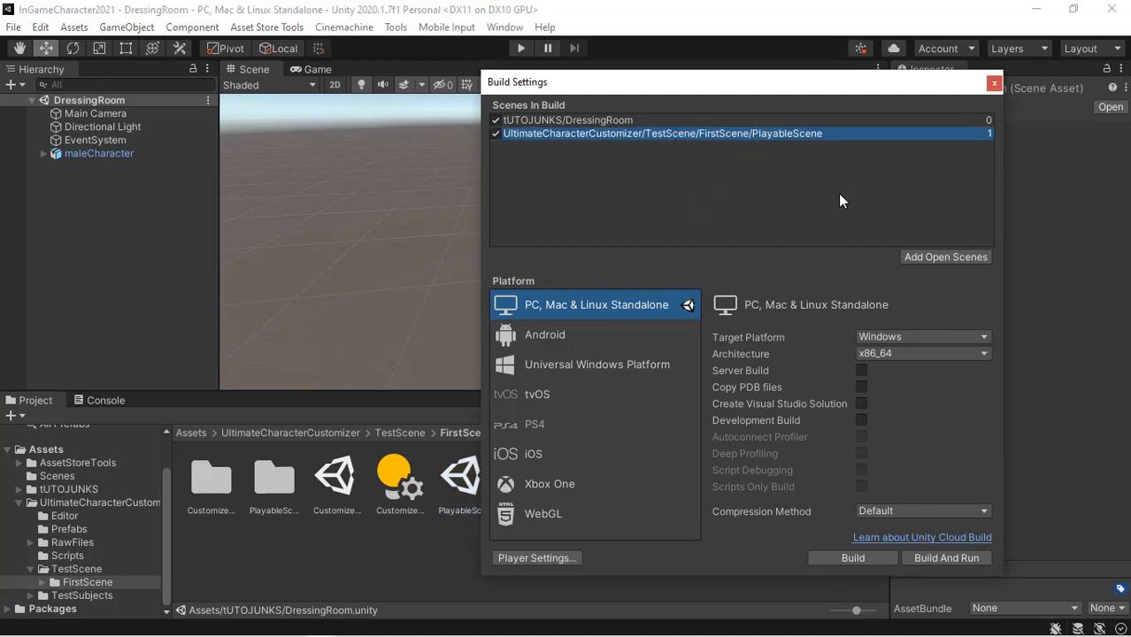
Step: Close the build settings and add a UI Canvas to the DressingRoom scene
{"action": "left_click", "coordinate": [992, 82]}
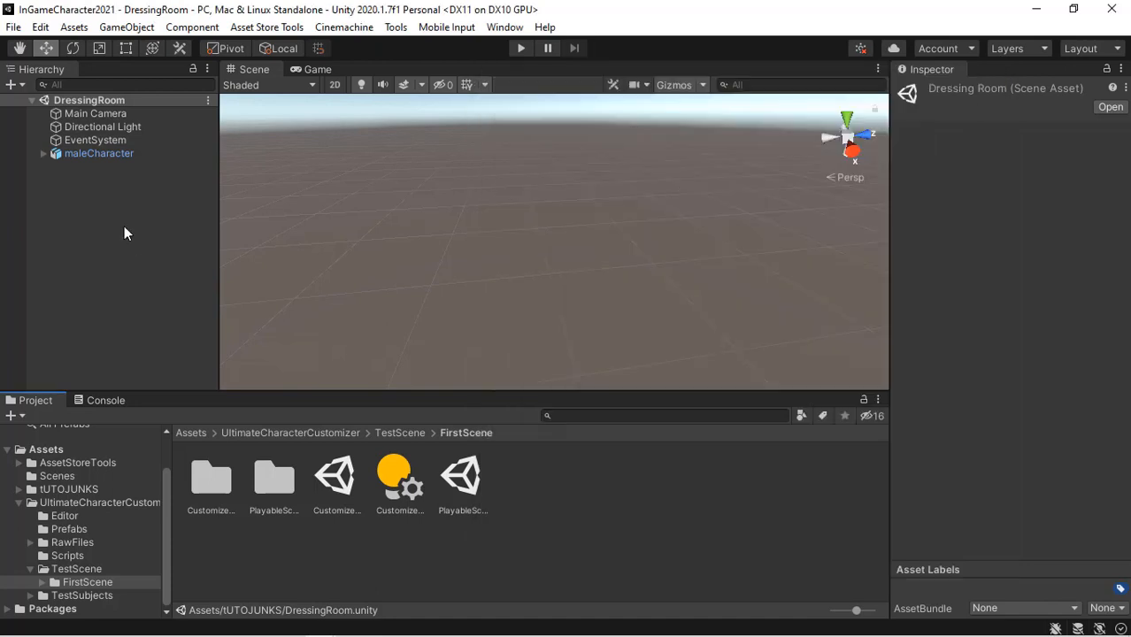
{"action": "right_click", "coordinate": [120, 225]}
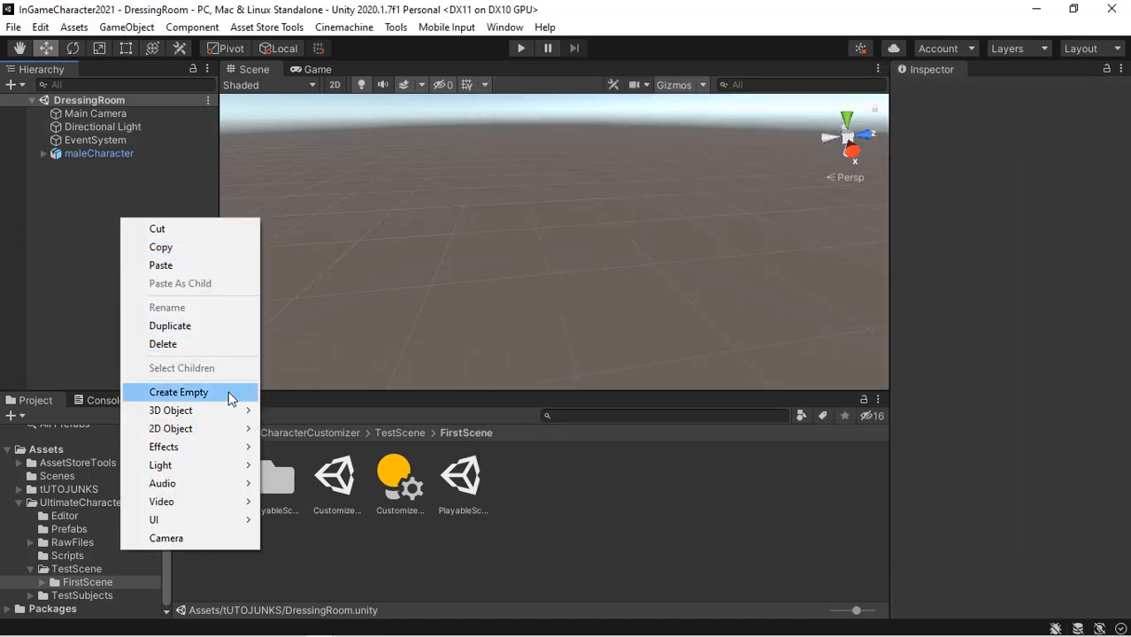
{"action": "mouse_move", "coordinate": [226, 523]}
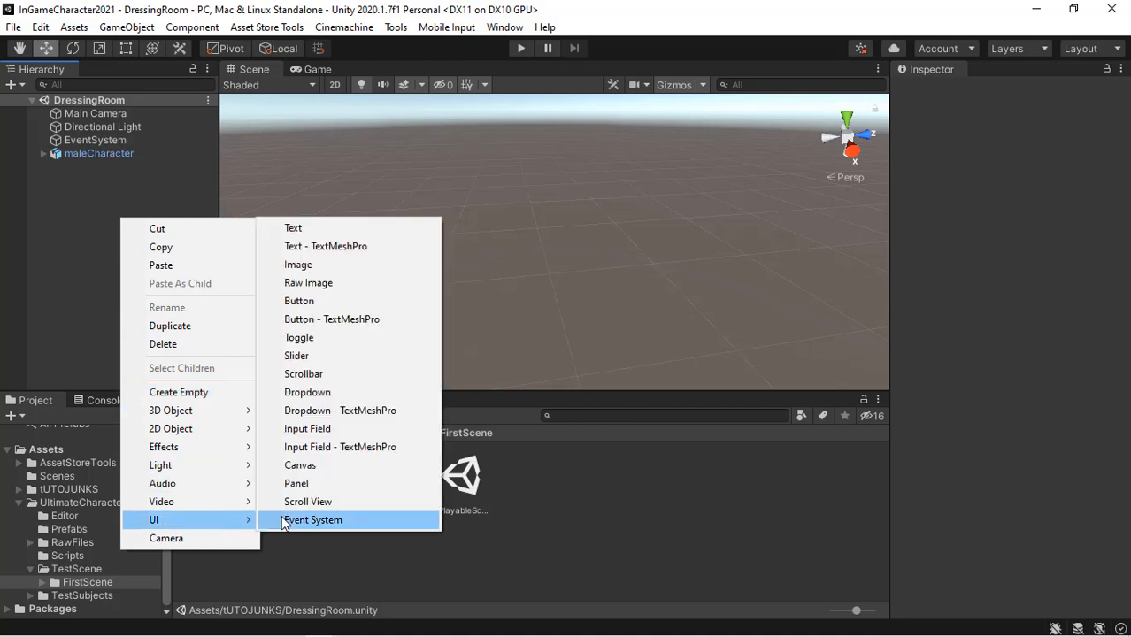
{"action": "left_click", "coordinate": [301, 465]}
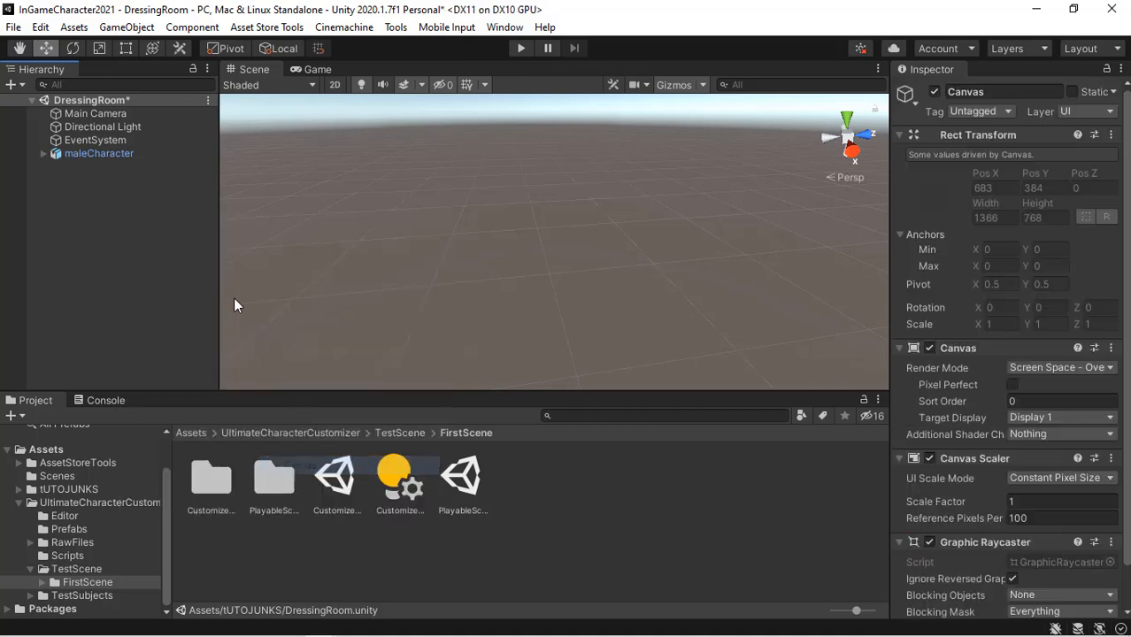
Step: Move EventSystem below Canvas in the scene hierarchy and frame maleCharacter in the scene view
{"action": "left_click_drag", "start_coordinate": [99, 141], "coordinate": [93, 175]}
{"action": "double_click", "coordinate": [90, 140]}
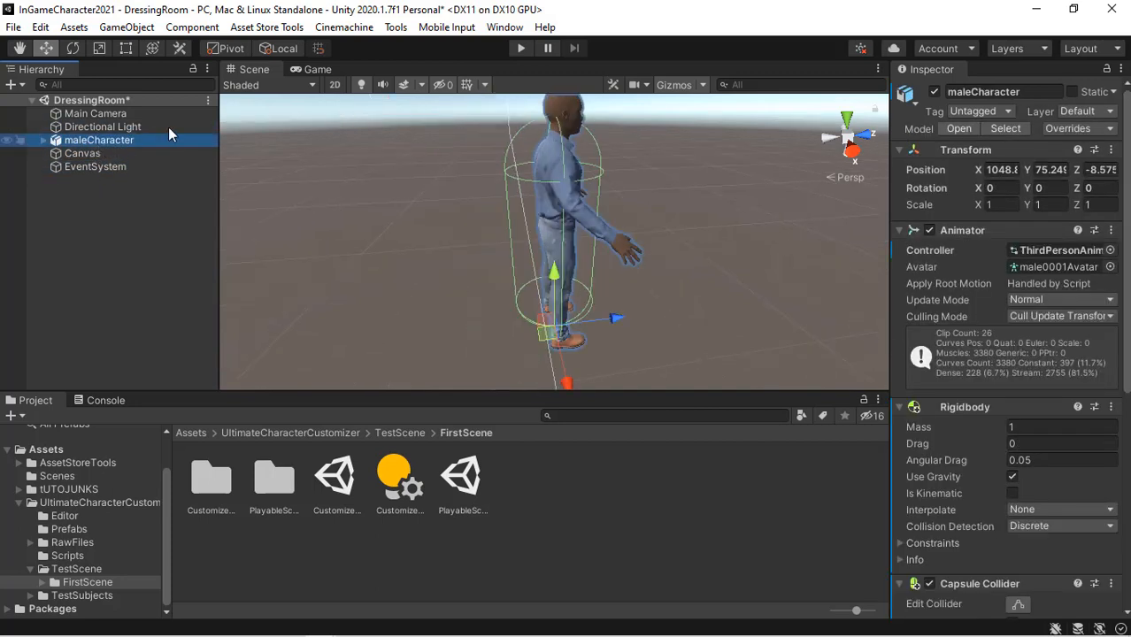
{"action": "left_click", "coordinate": [81, 193]}
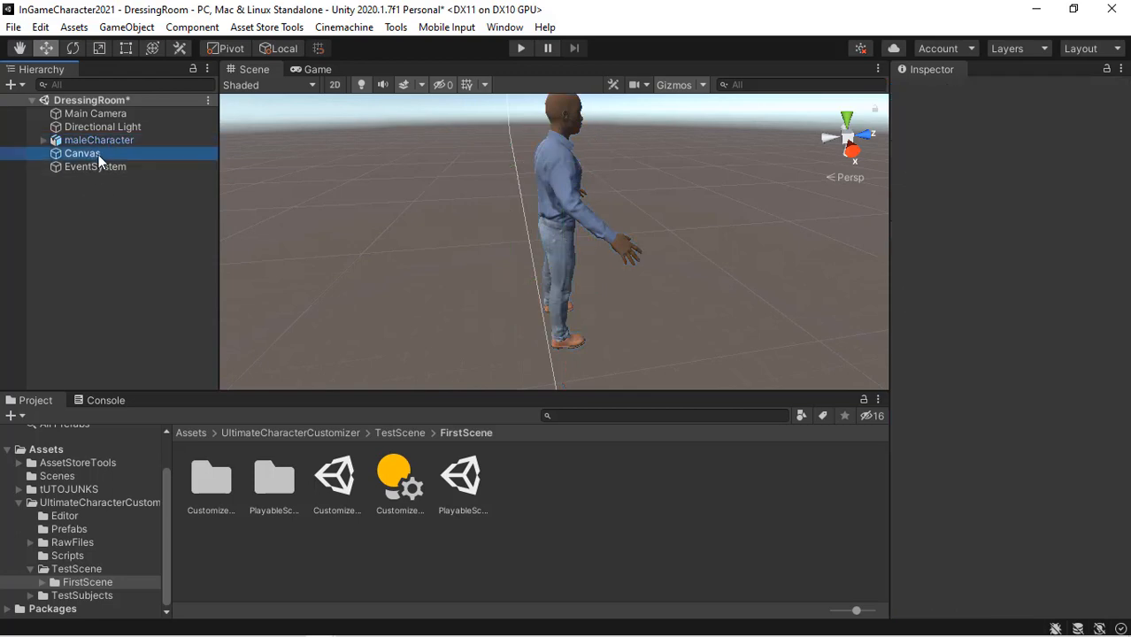
Step: Create an empty child object under Canvas and name it DressingRoomTool
{"action": "left_click", "coordinate": [99, 155]}
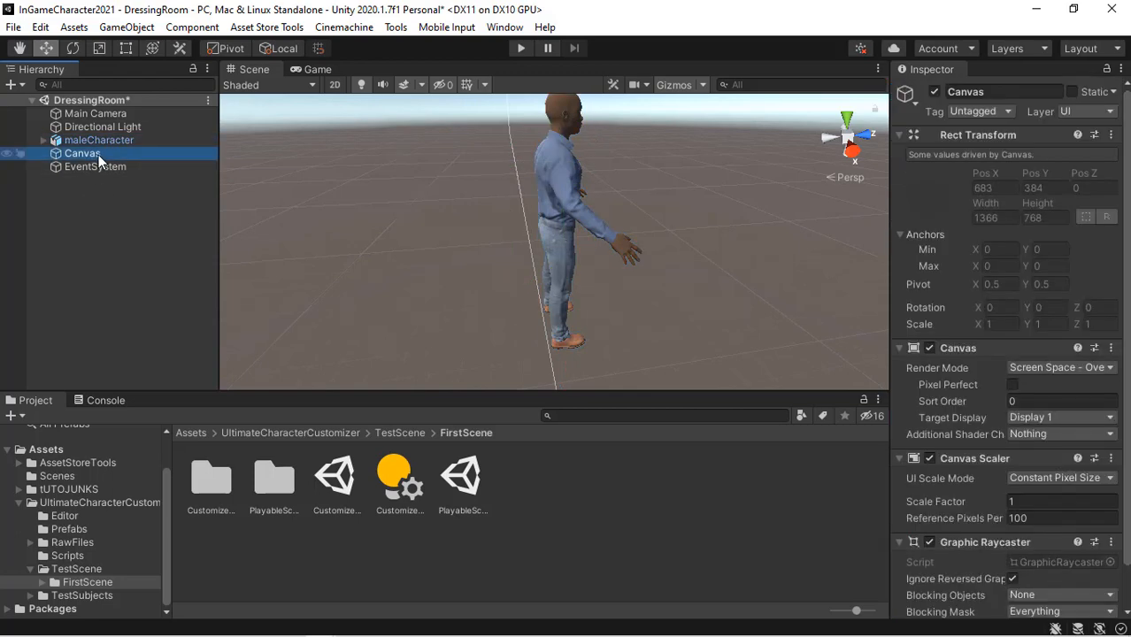
{"action": "right_click", "coordinate": [98, 154]}
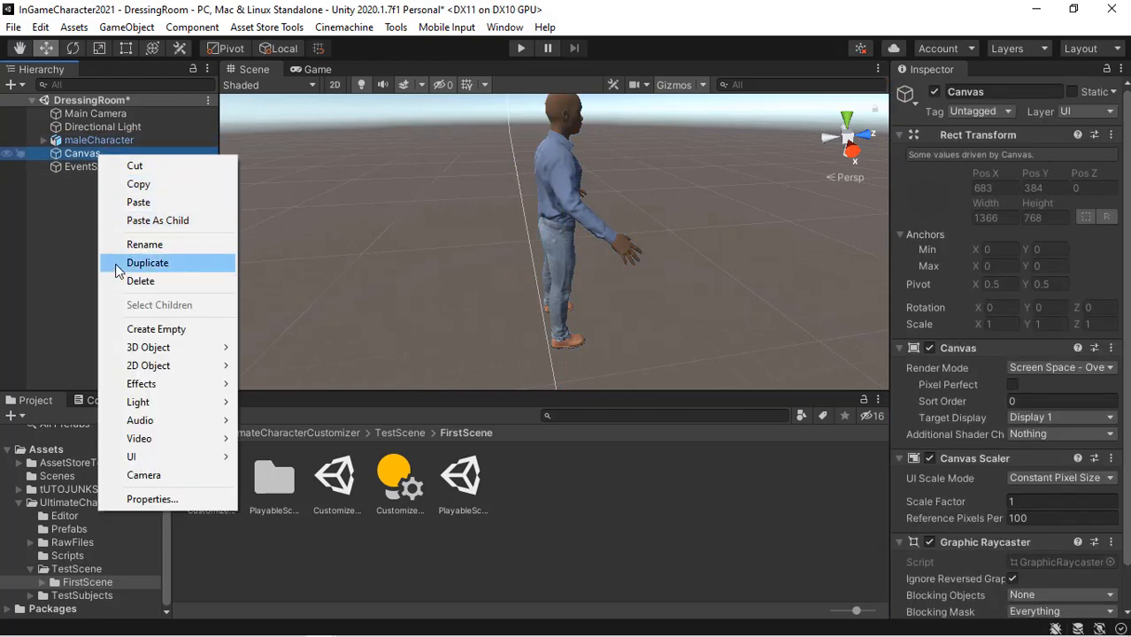
{"action": "mouse_move", "coordinate": [196, 460]}
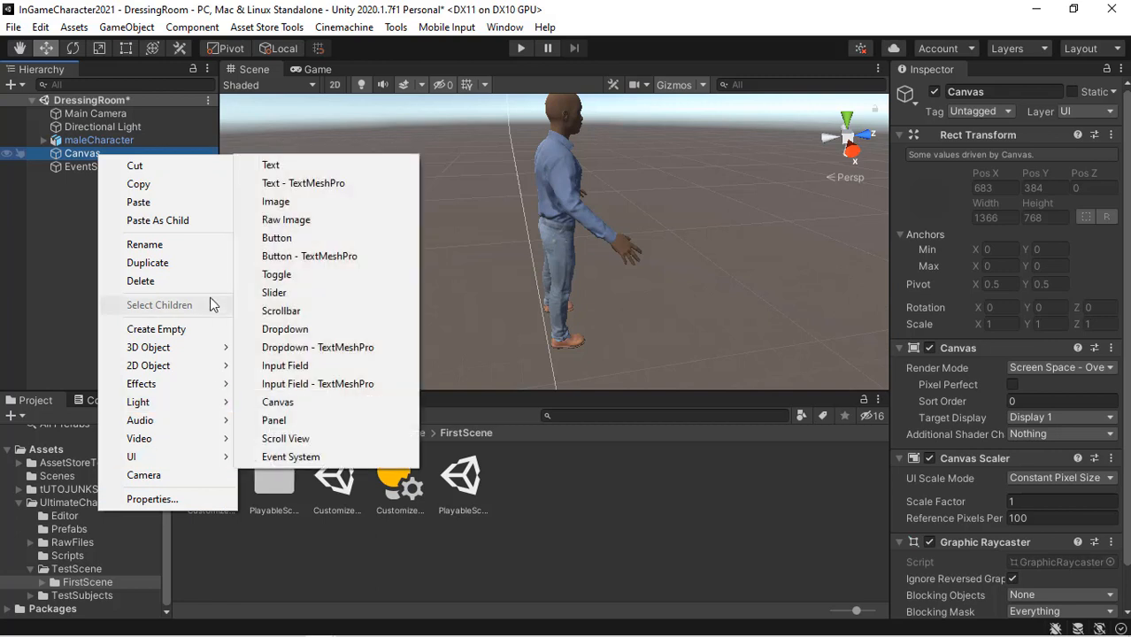
{"action": "left_click", "coordinate": [210, 333]}
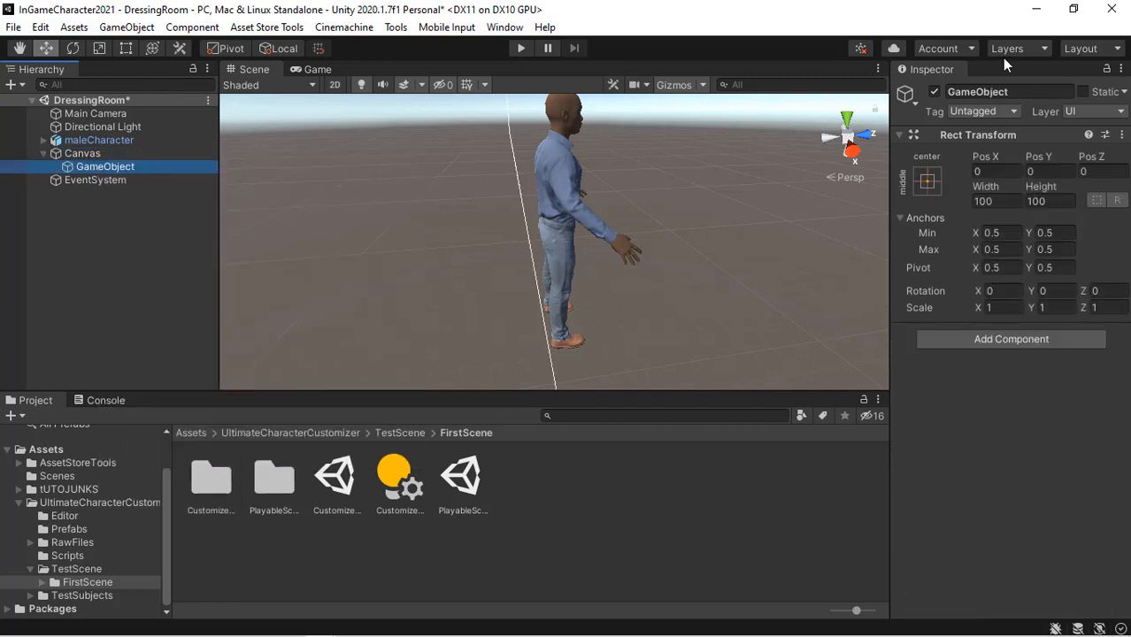
{"action": "left_click", "coordinate": [1020, 89]}
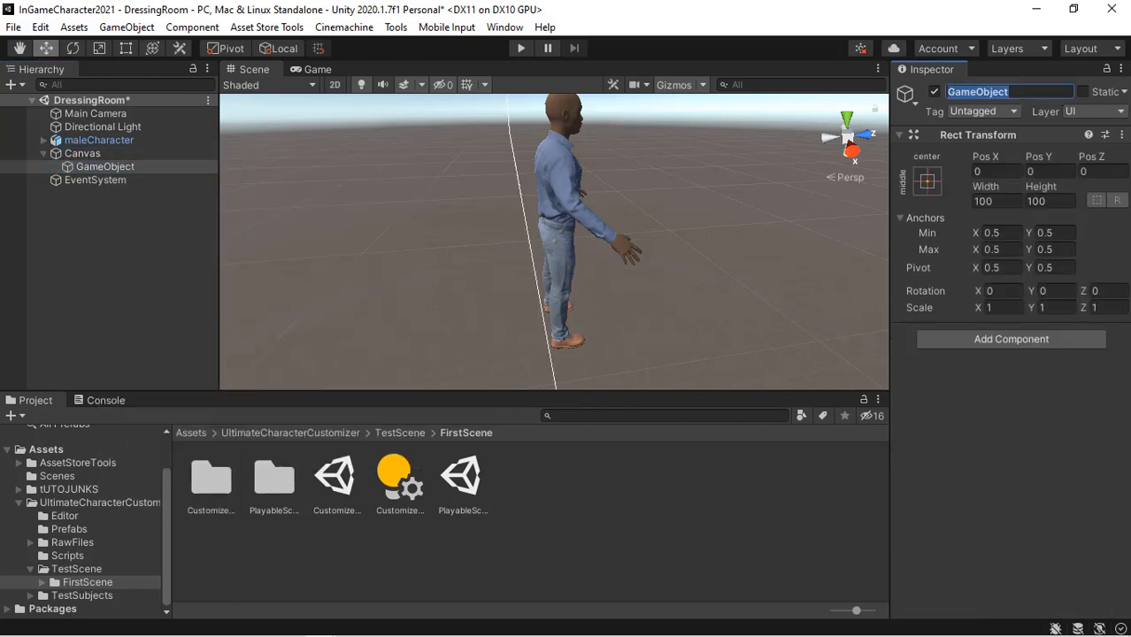
{"action": "type", "text": "Dress"}
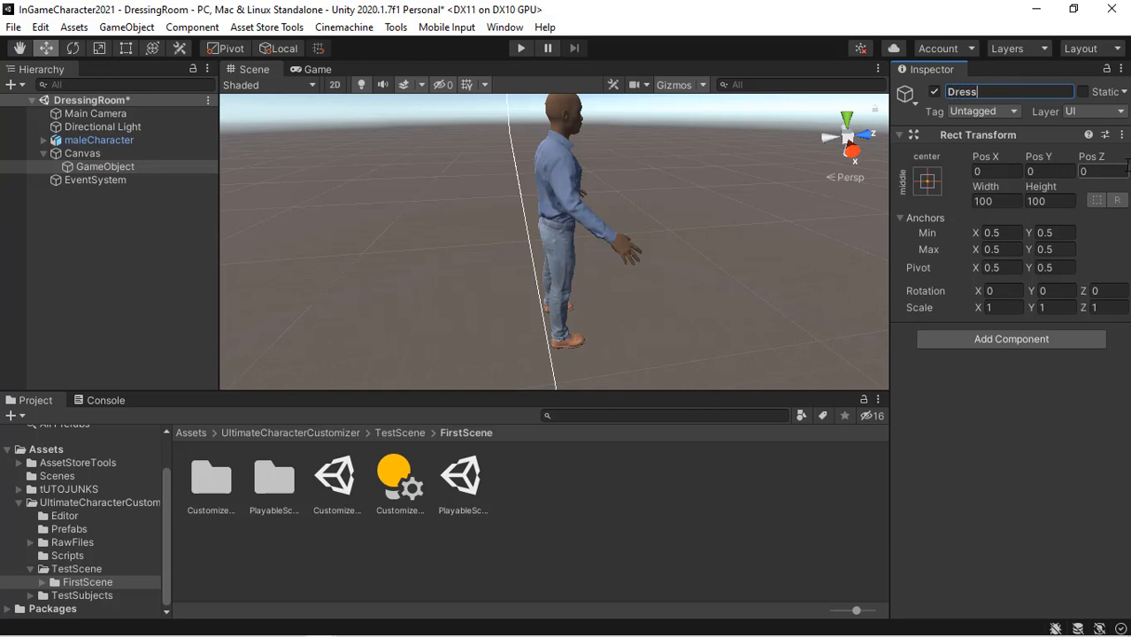
{"action": "type", "text": "T"}
{"action": "type", "text": "i"}
{"action": "type", "text": "ng"}
{"action": "type", "text": "Room"}
{"action": "key", "text": "Return"}
Step: Add a UI Panel as a child of DressingRoomTool
{"action": "left_click", "coordinate": [160, 166]}
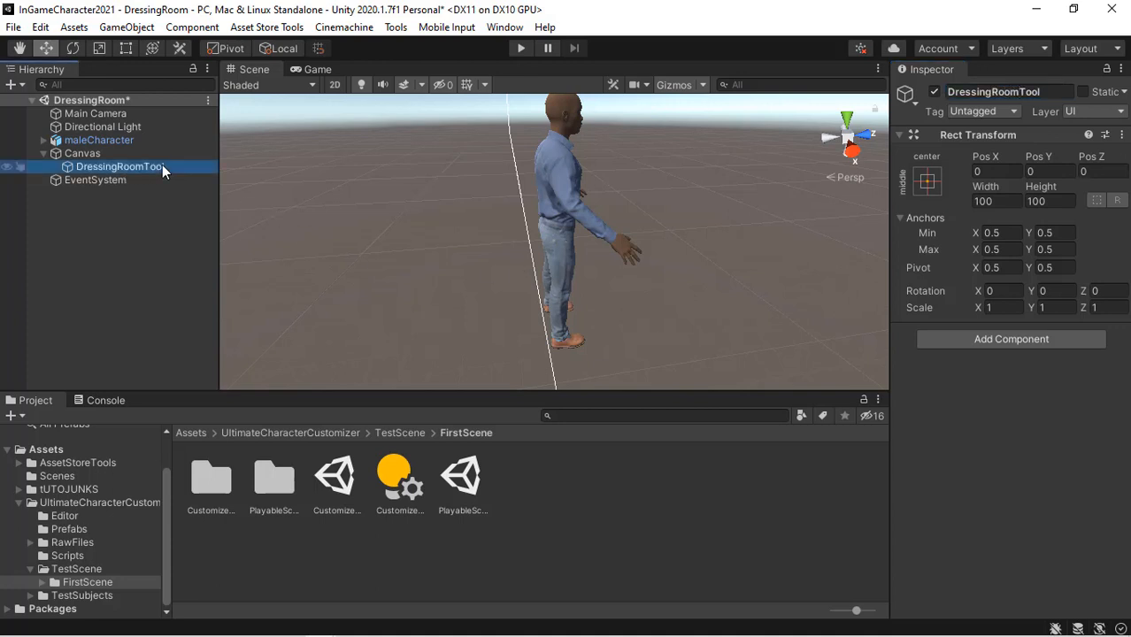
{"action": "right_click_drag", "start_coordinate": [643, 258], "coordinate": [520, 243]}
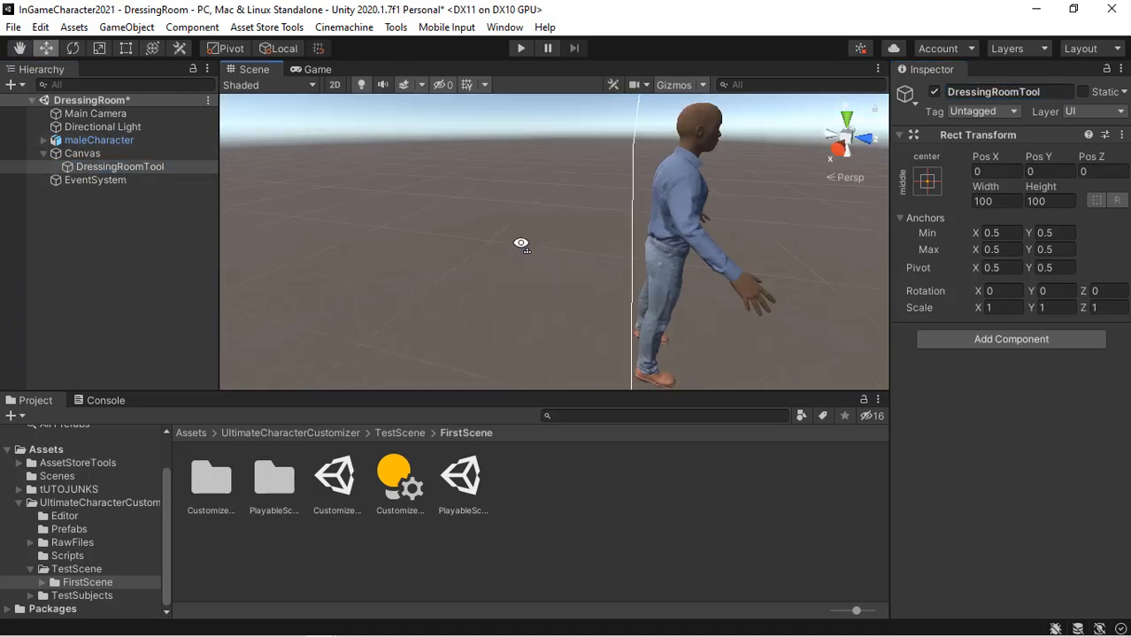
{"action": "left_click", "coordinate": [191, 168]}
{"action": "right_click", "coordinate": [192, 167]}
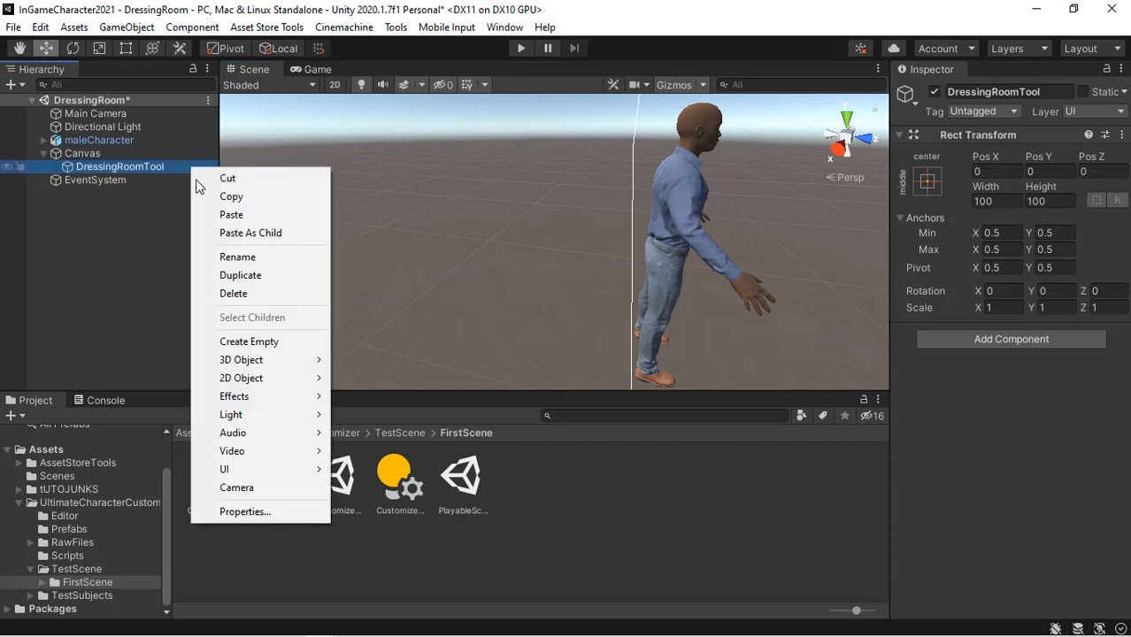
{"action": "mouse_move", "coordinate": [306, 474]}
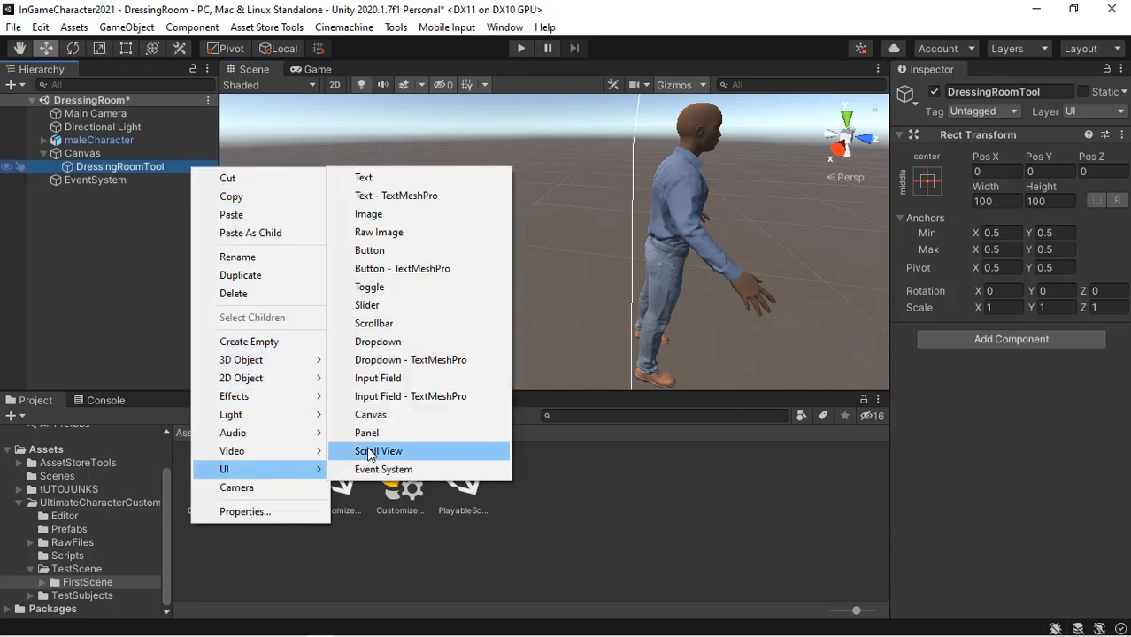
{"action": "left_click", "coordinate": [411, 436]}
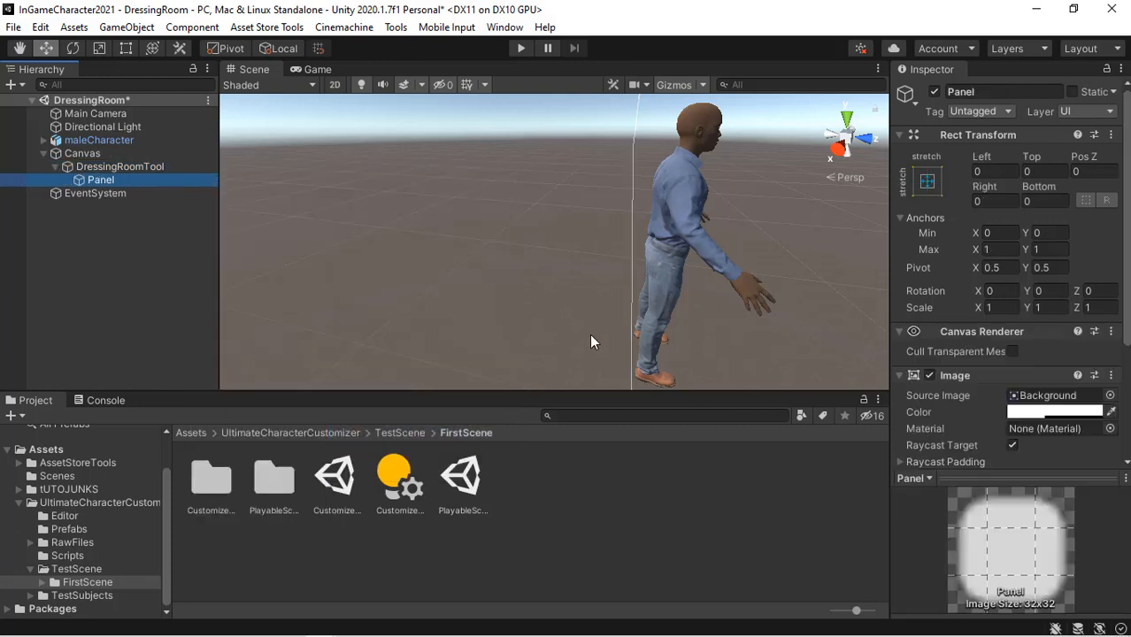
Step: Switch the scene view to 2D and frame the panel together with the full canvas outline
{"action": "left_click", "coordinate": [965, 91]}
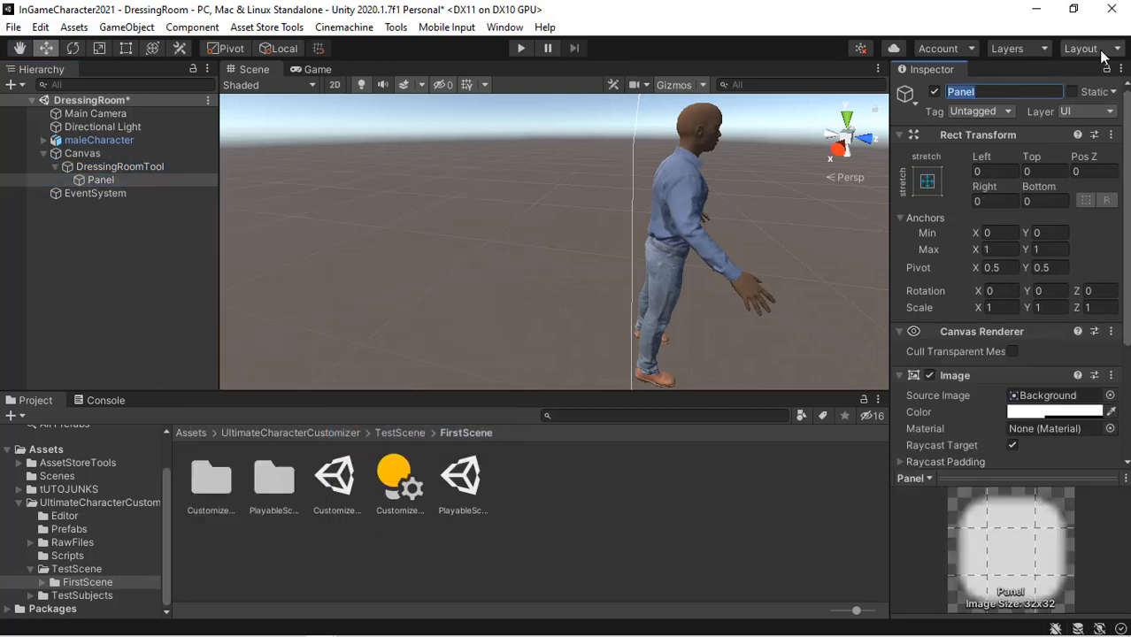
{"action": "left_click", "coordinate": [335, 85]}
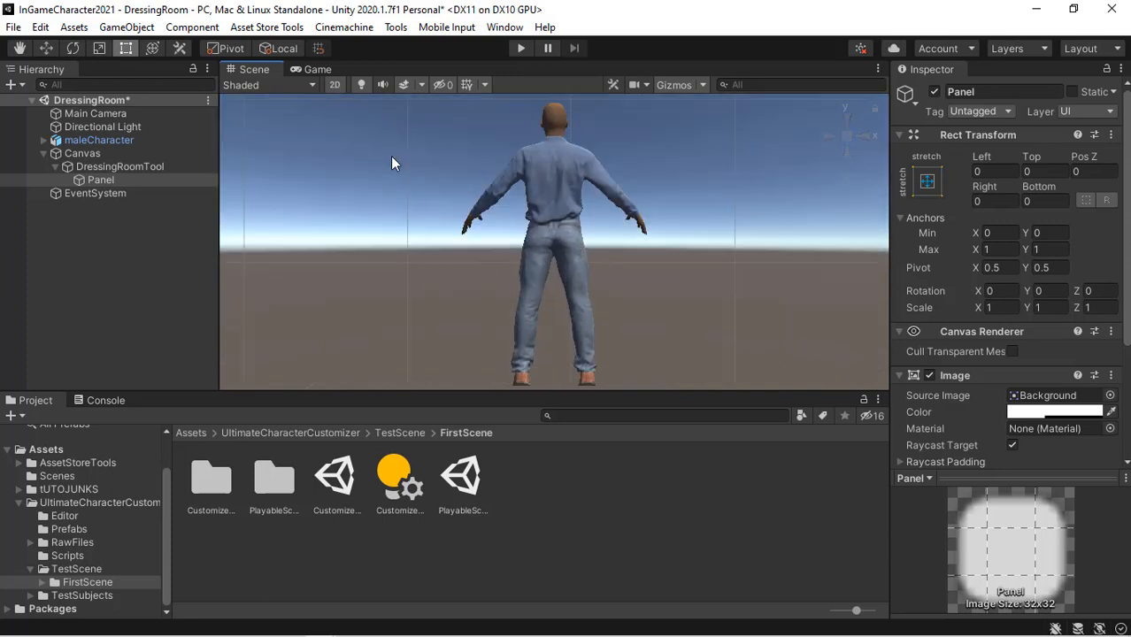
{"action": "double_click", "coordinate": [170, 180]}
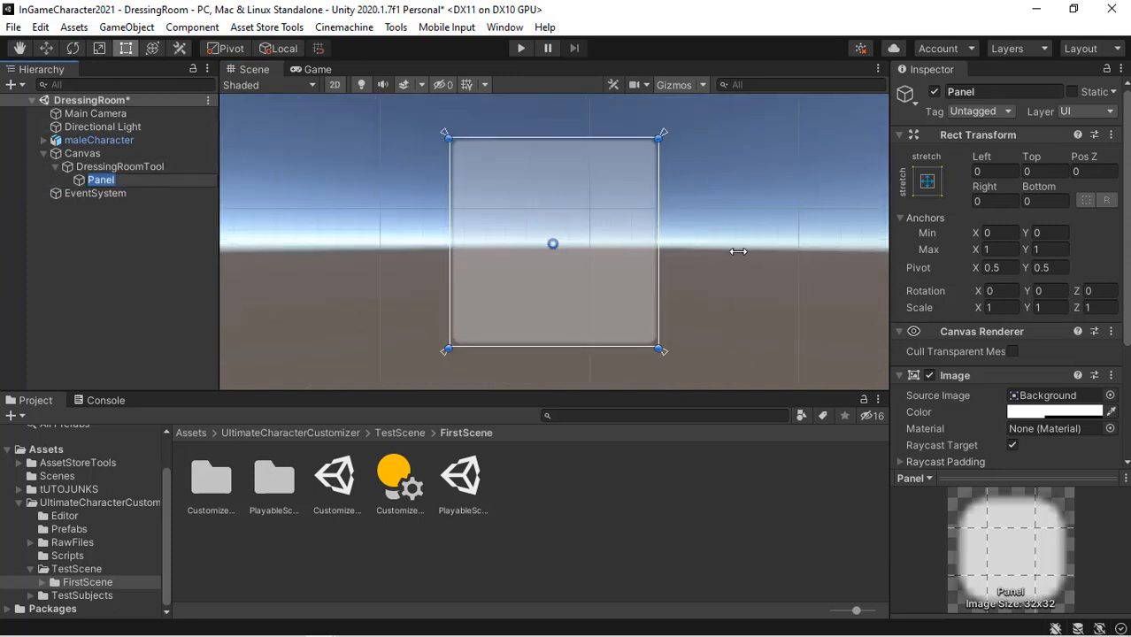
{"action": "middle_click_drag", "start_coordinate": [840, 326], "coordinate": [710, 234]}
{"action": "right_click_drag", "start_coordinate": [709, 234], "coordinate": [1106, 578], "text": "alt"}
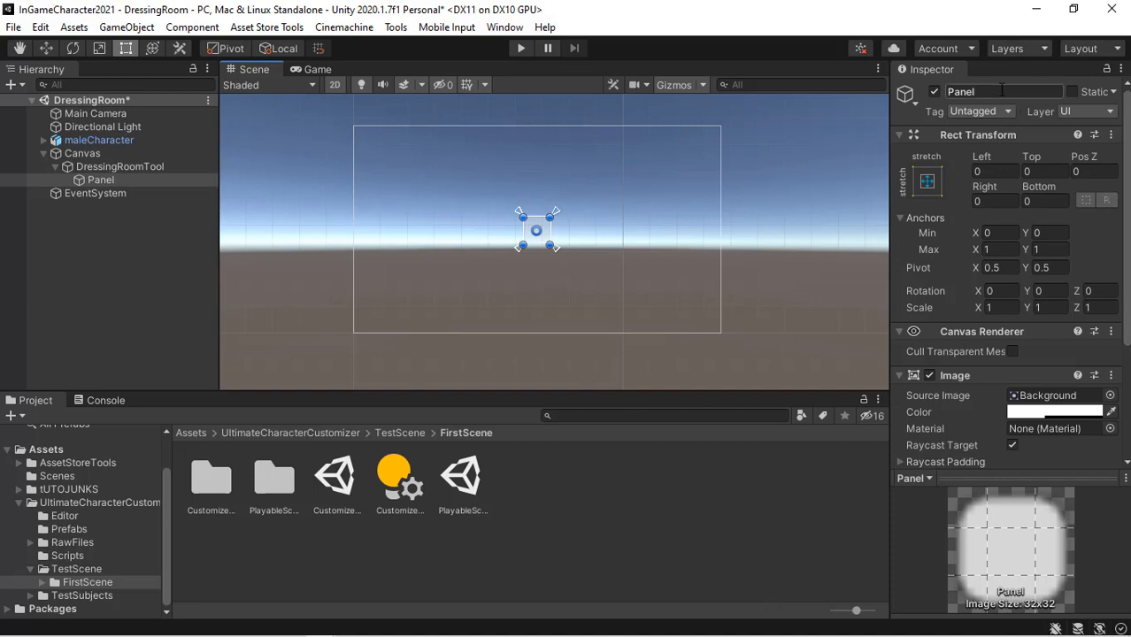
Step: Rename the panel under DressingRoomTool to CostumeToolBar
{"action": "left_click", "coordinate": [1054, 92]}
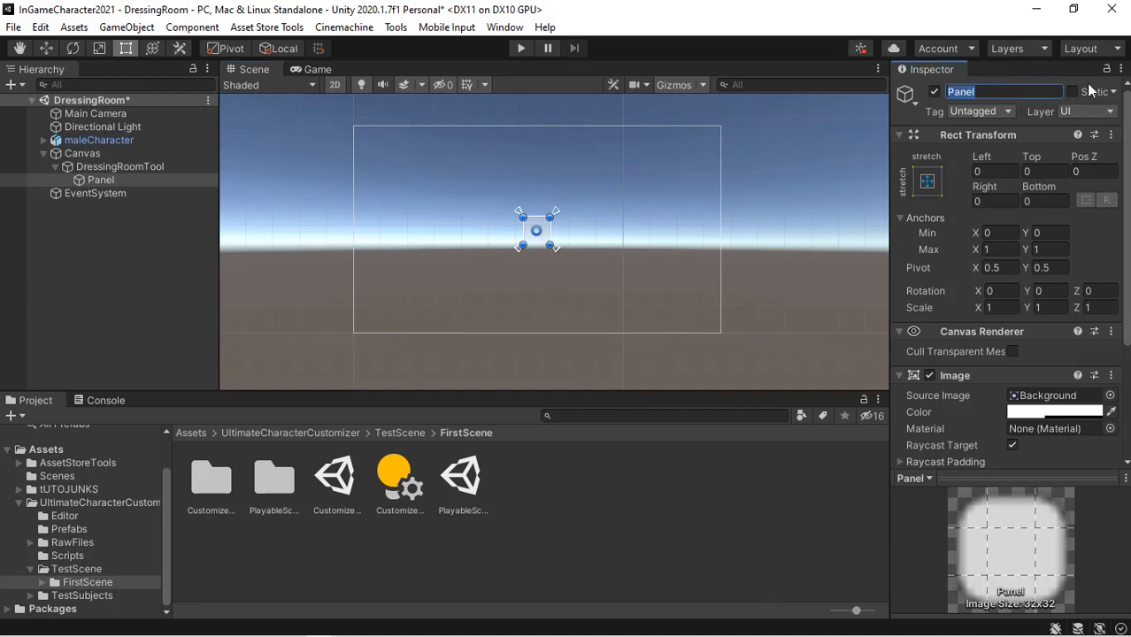
{"action": "type", "text": "Costum"}
{"action": "key", "text": "BackSpace"}
{"action": "key", "text": "BackSpace"}
{"action": "type", "text": "umeToolBar"}
{"action": "key", "text": "Return"}
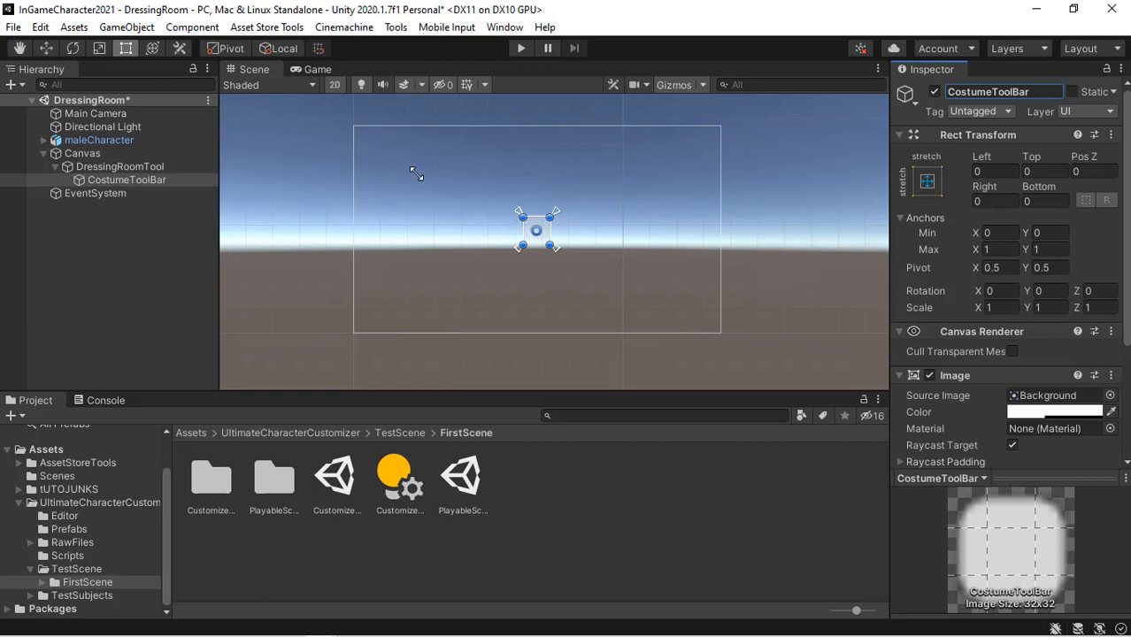
Step: Stretch CostumeToolBar across the canvas's upper edge, with Left about -635, Top about -344, Right about -637 and Bottom about 254
{"action": "left_click_drag", "start_coordinate": [416, 173], "coordinate": [354, 128]}
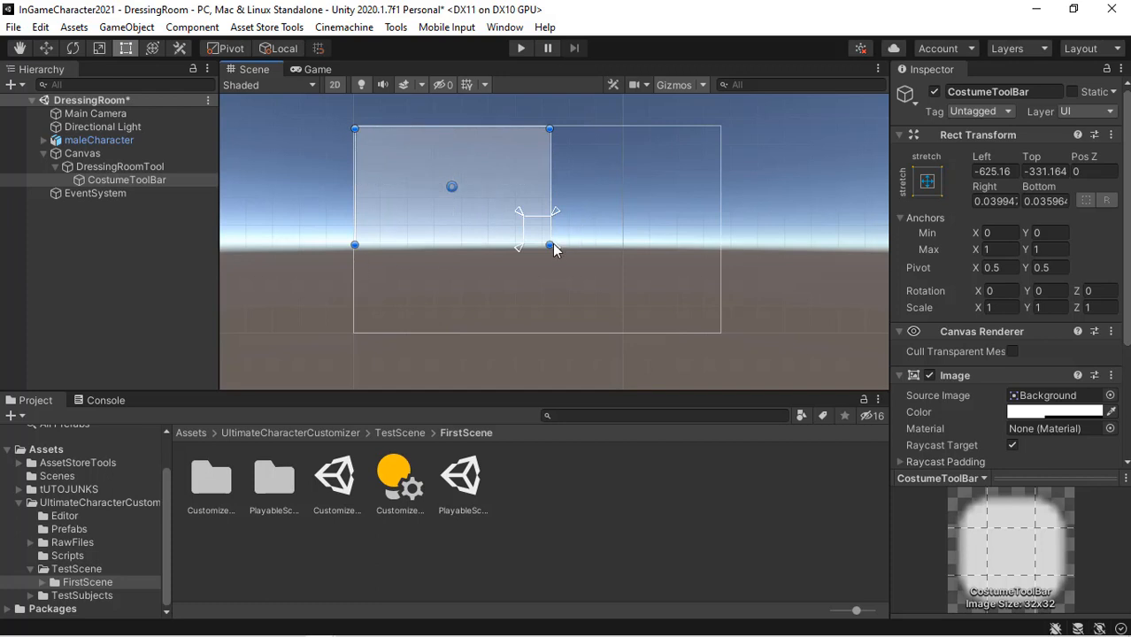
{"action": "left_click_drag", "start_coordinate": [551, 244], "coordinate": [722, 176]}
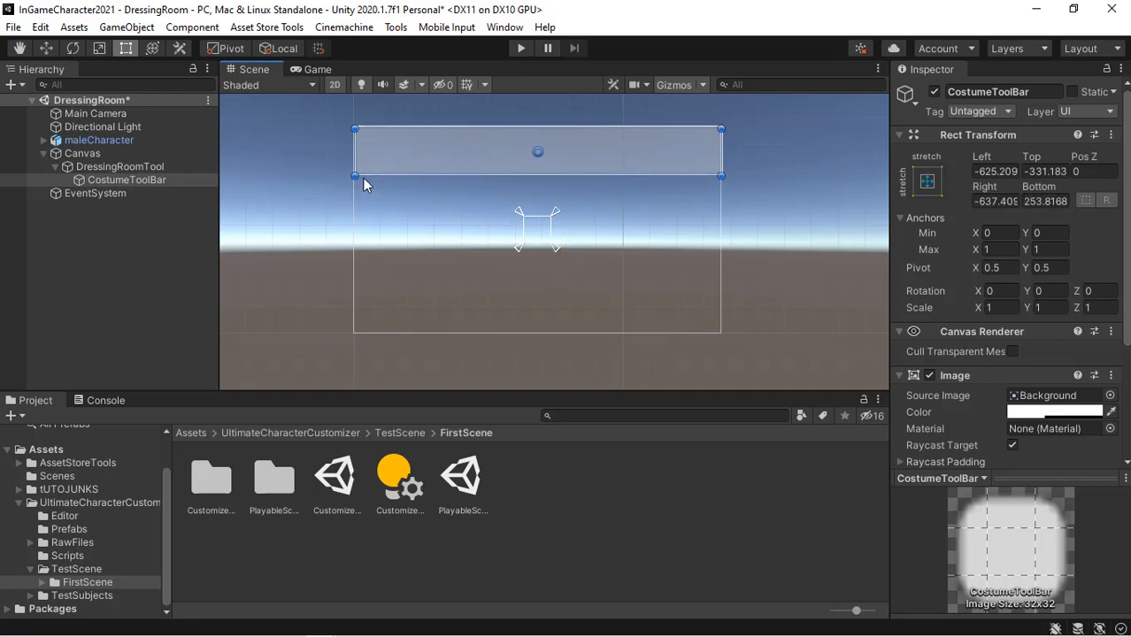
{"action": "left_click_drag", "start_coordinate": [353, 160], "coordinate": [353, 125]}
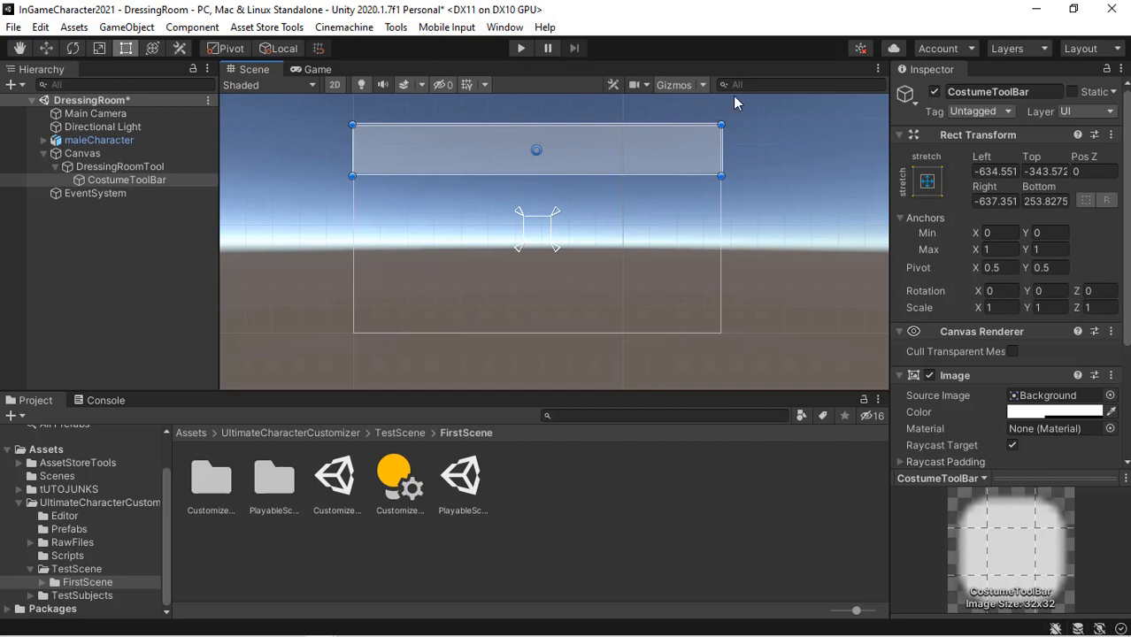
{"action": "right_click", "coordinate": [159, 186]}
{"action": "mouse_move", "coordinate": [273, 488]}
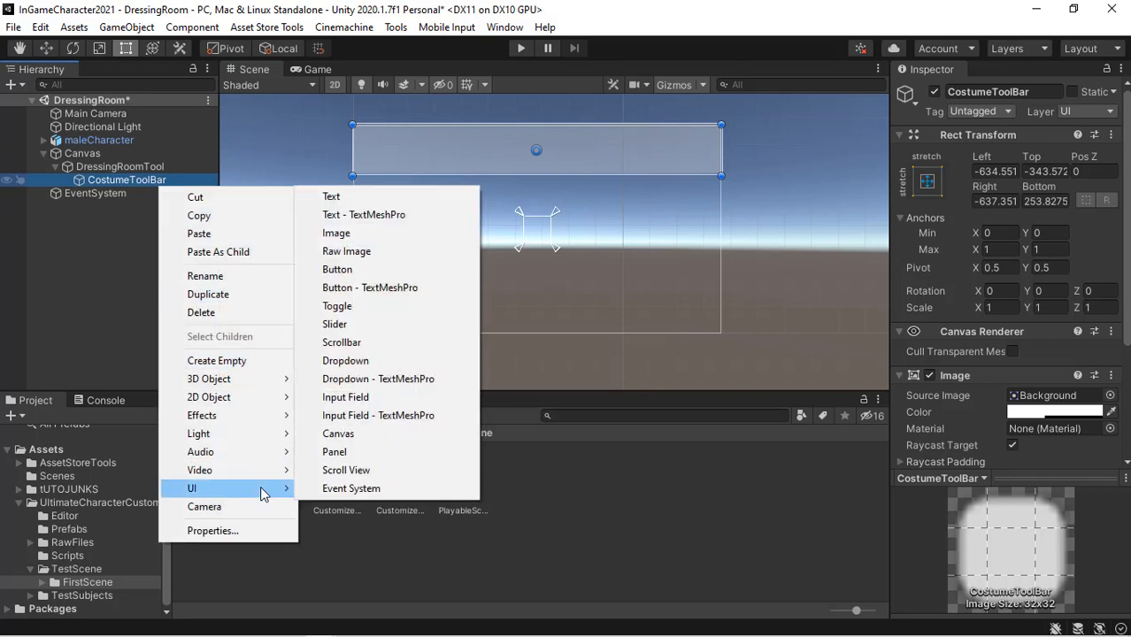
{"action": "left_click", "coordinate": [128, 184]}
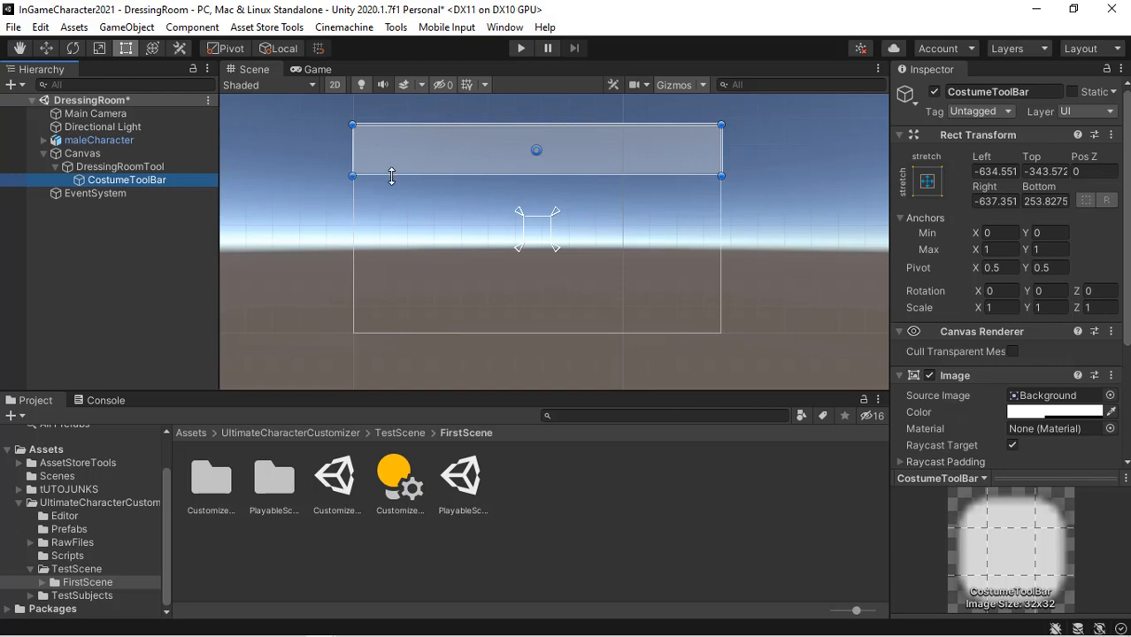
{"action": "right_click", "coordinate": [164, 181]}
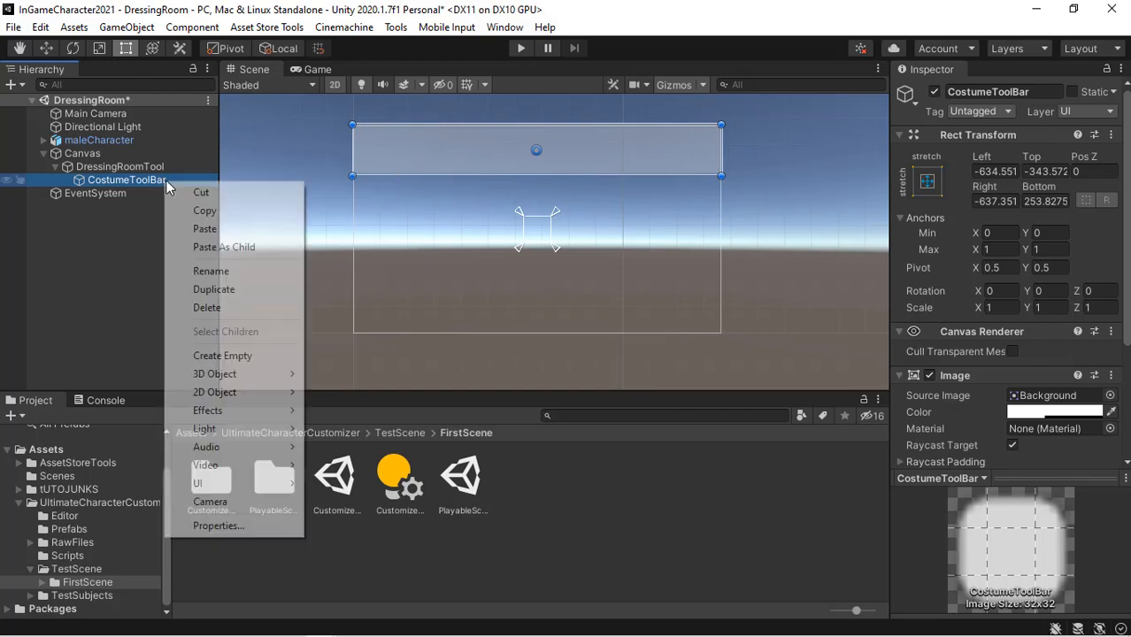
{"action": "left_click", "coordinate": [244, 499]}
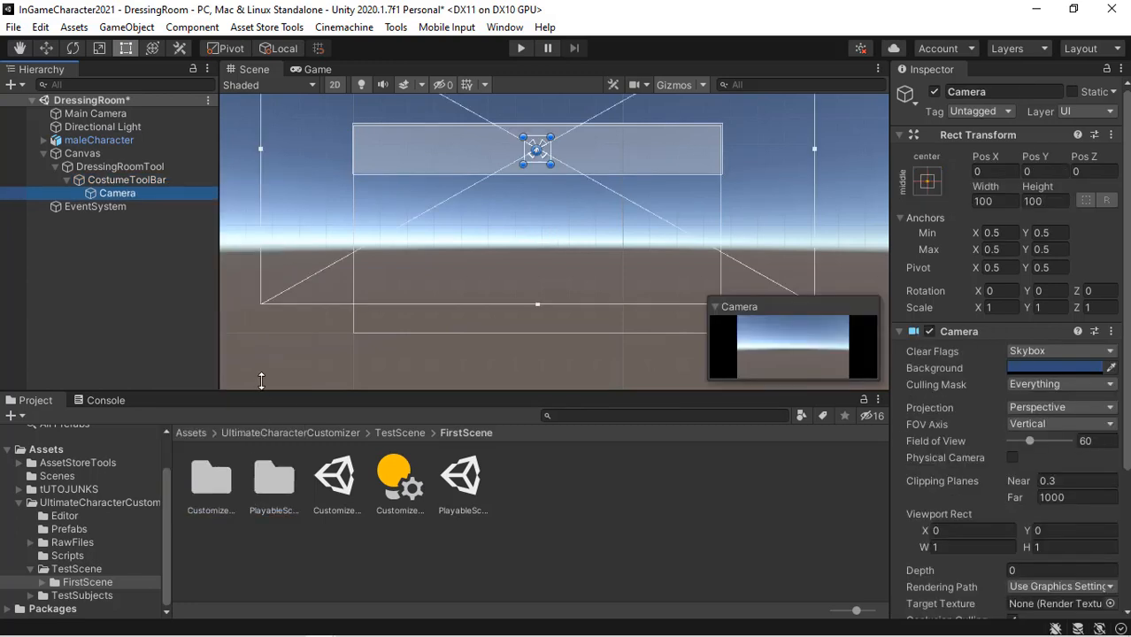
{"action": "key", "text": "ctrl+z"}
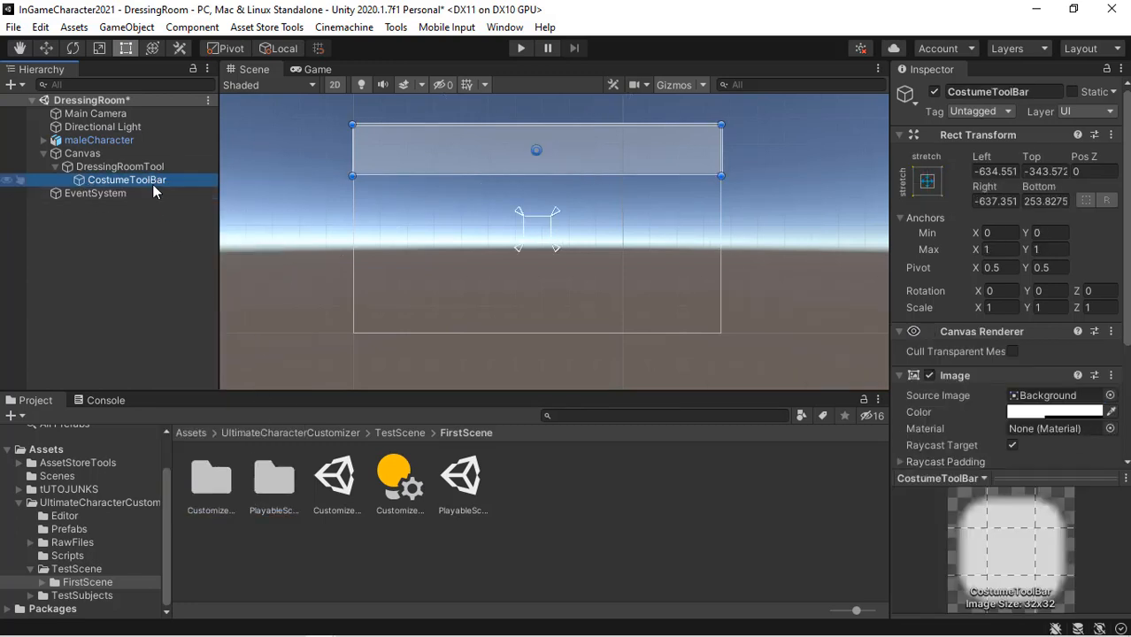
Step: Add a UI Button as a child of CostumeToolBar
{"action": "right_click", "coordinate": [153, 184]}
{"action": "mouse_move", "coordinate": [240, 487]}
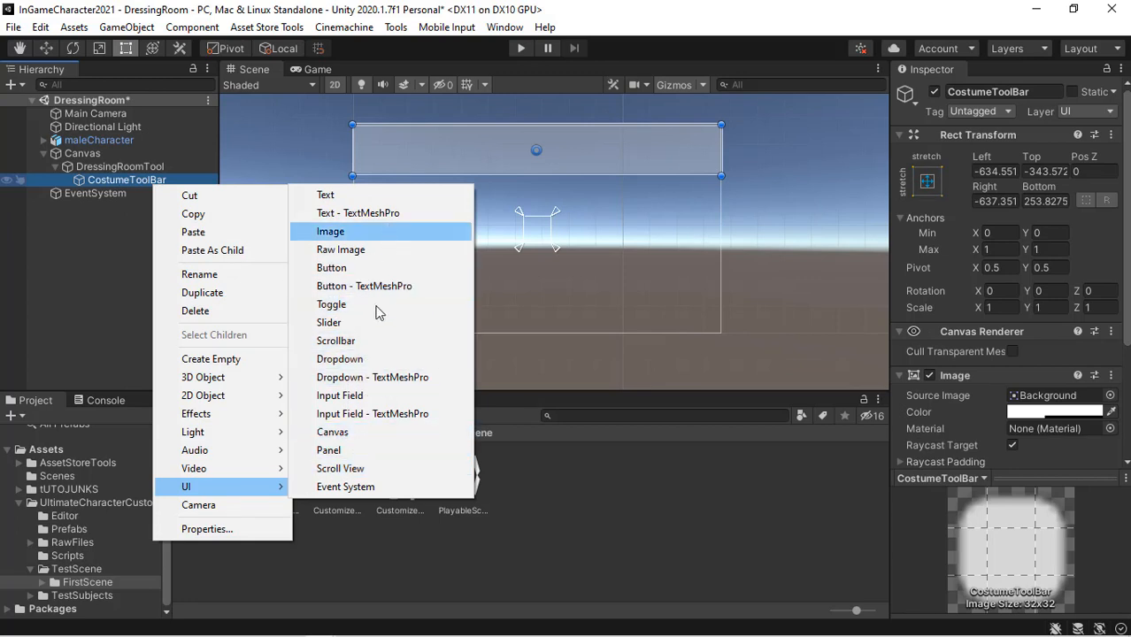
{"action": "left_click", "coordinate": [371, 272]}
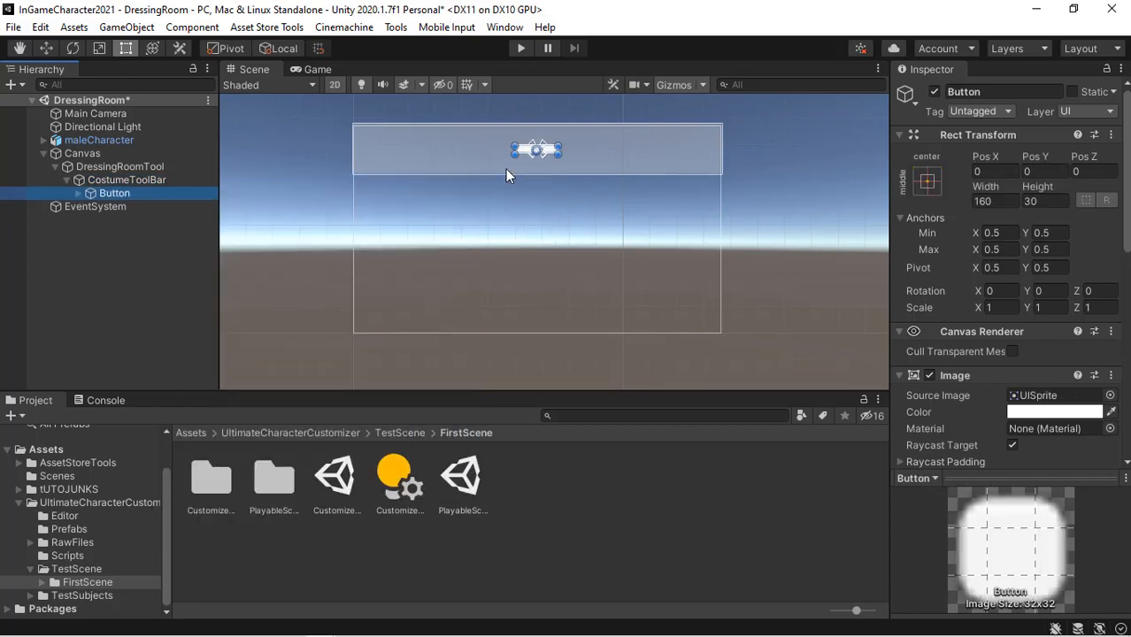
Step: Resize the button to about 370 by 190 and move it to the toolbar's left end, at Pos X about -498
{"action": "left_click_drag", "start_coordinate": [515, 145], "coordinate": [457, 152]}
{"action": "left_click", "coordinate": [46, 48]}
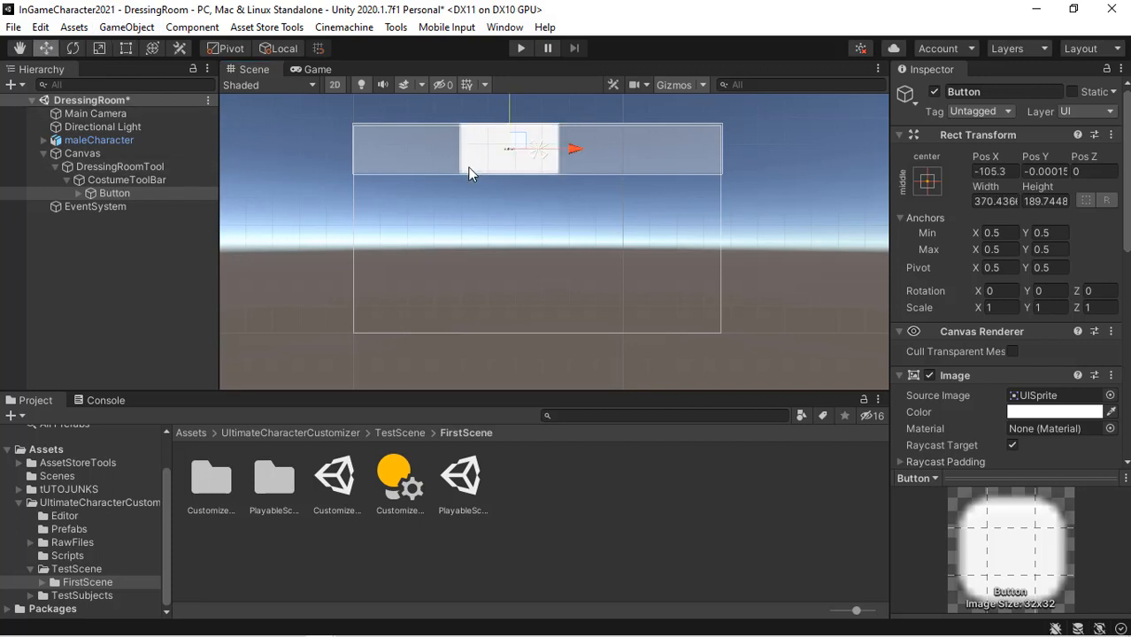
{"action": "left_click_drag", "start_coordinate": [575, 165], "coordinate": [468, 162]}
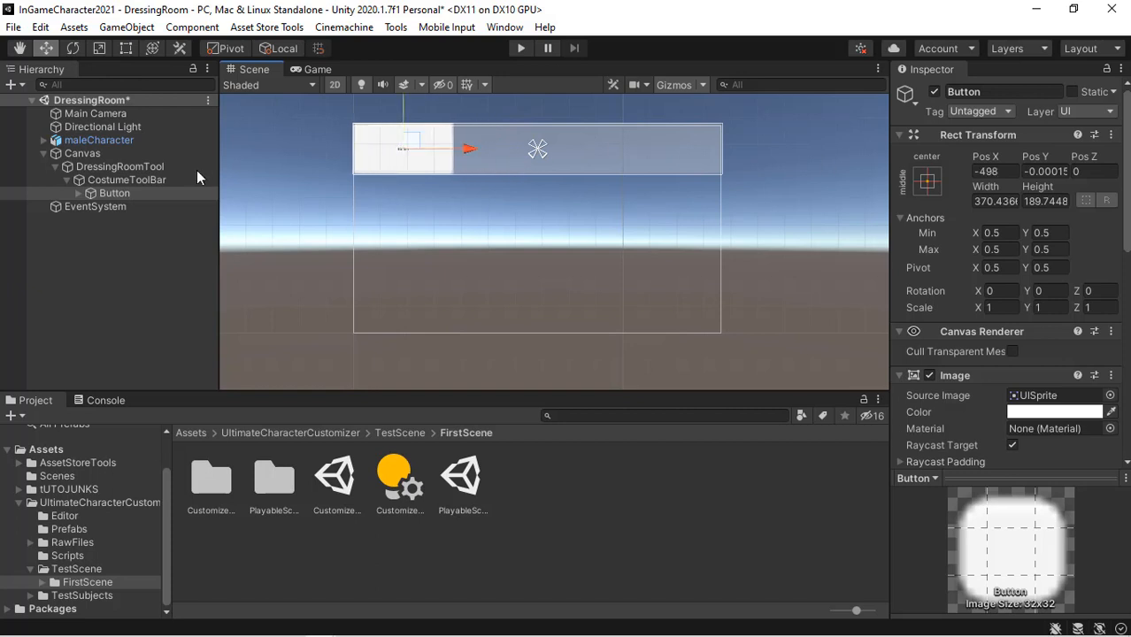
Step: Rename the button under CostumeToolBar to tune
{"action": "left_click", "coordinate": [992, 92]}
{"action": "type", "text": "tunr"}
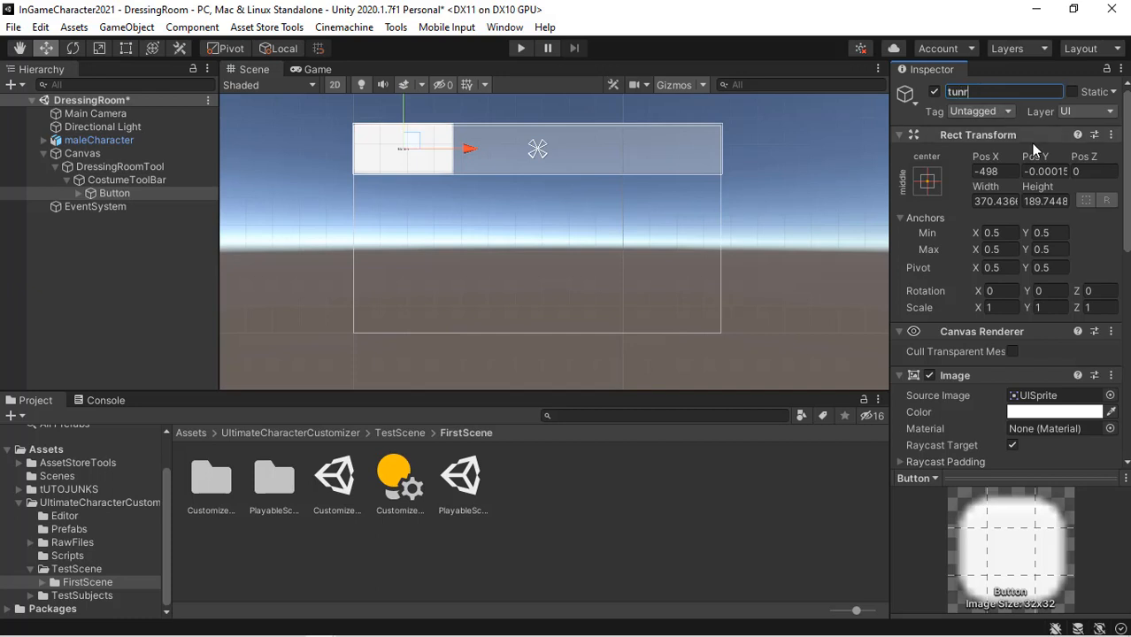
{"action": "key", "text": "Return"}
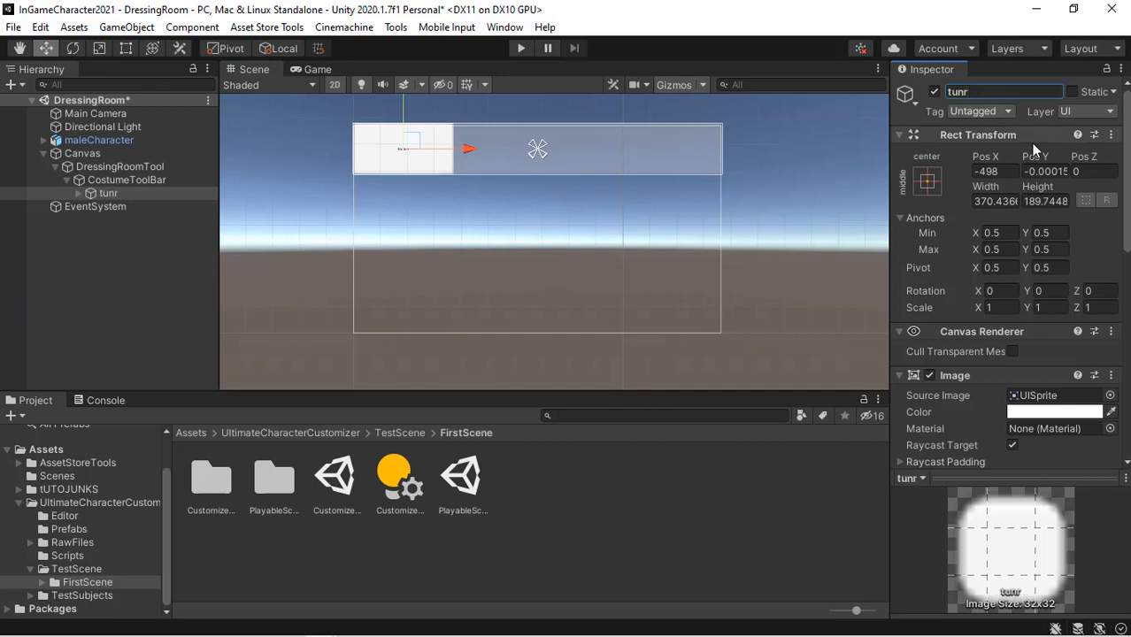
{"action": "left_click", "coordinate": [999, 93]}
{"action": "left_click", "coordinate": [999, 92]}
{"action": "type", "text": "e"}
{"action": "key", "text": "Return"}
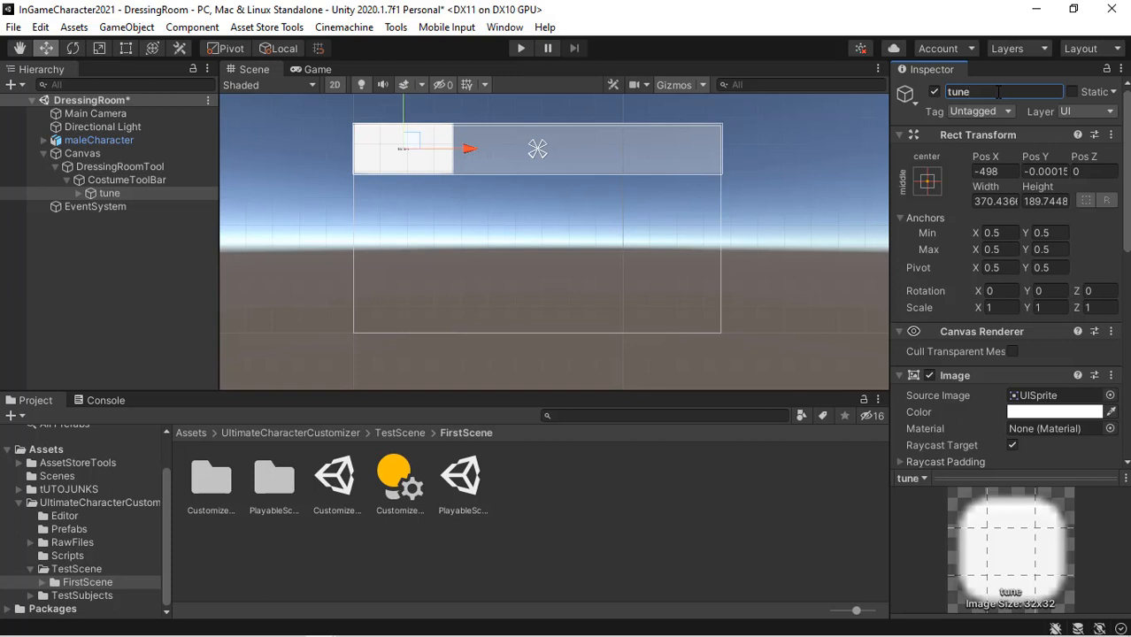
Step: Change the tune button's label text to SkinTune
{"action": "left_click", "coordinate": [79, 194]}
{"action": "left_click", "coordinate": [92, 205]}
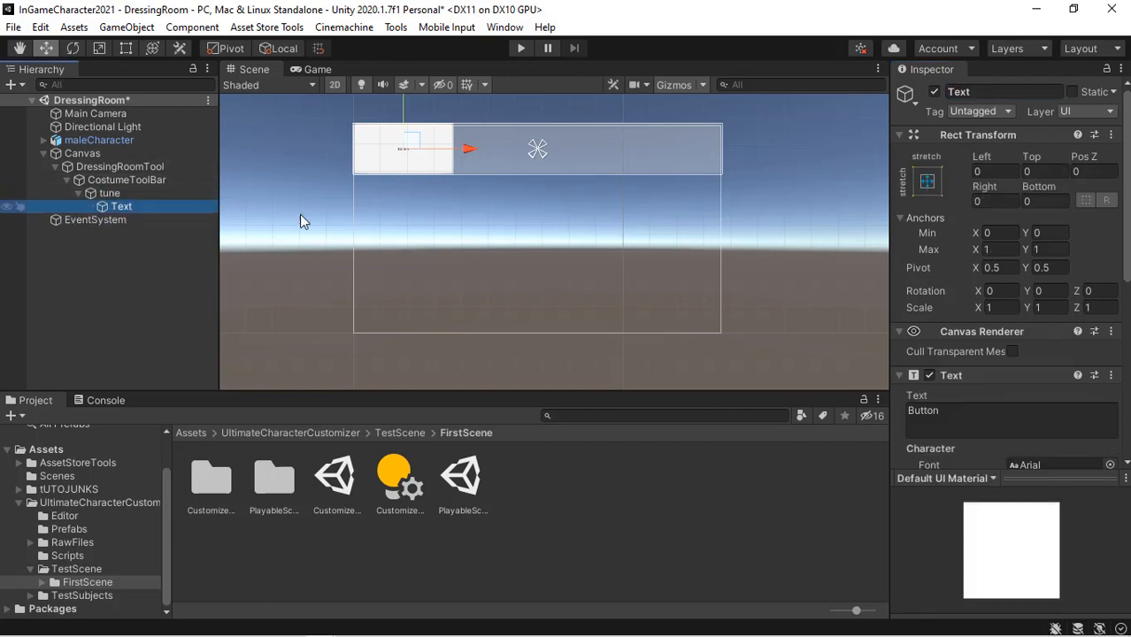
{"action": "left_click", "coordinate": [981, 421]}
{"action": "key", "text": "ctrl+a"}
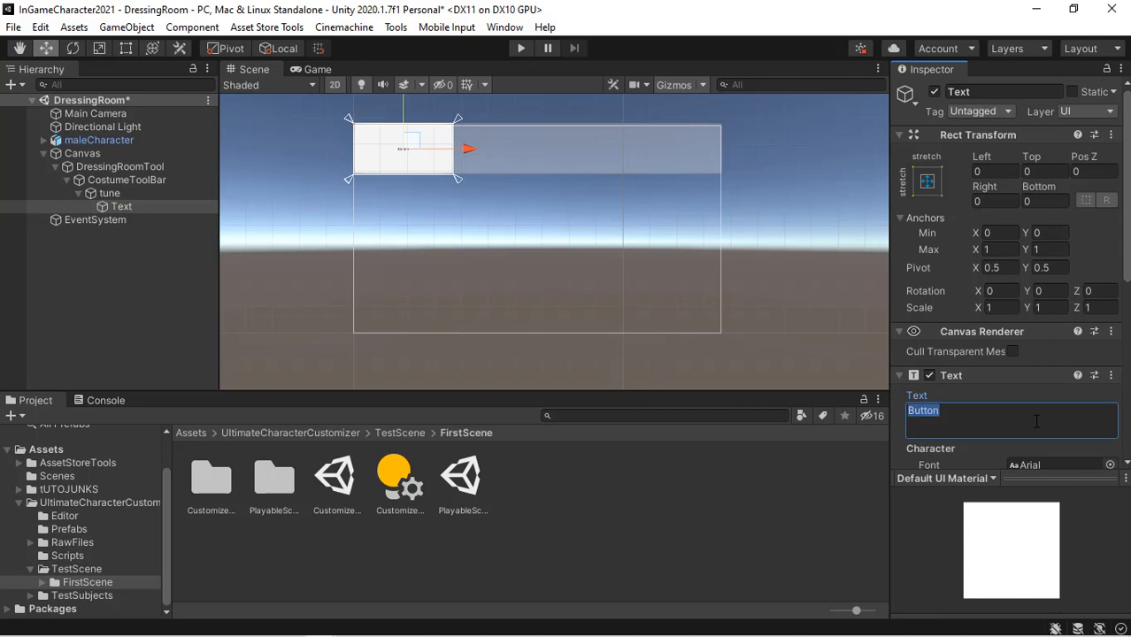
{"action": "type", "text": "SkinTune"}
Step: Set the font size of the SkinTune label to 50
{"action": "left_click_drag", "start_coordinate": [1127, 110], "coordinate": [1127, 162]}
{"action": "left_click", "coordinate": [1027, 397]}
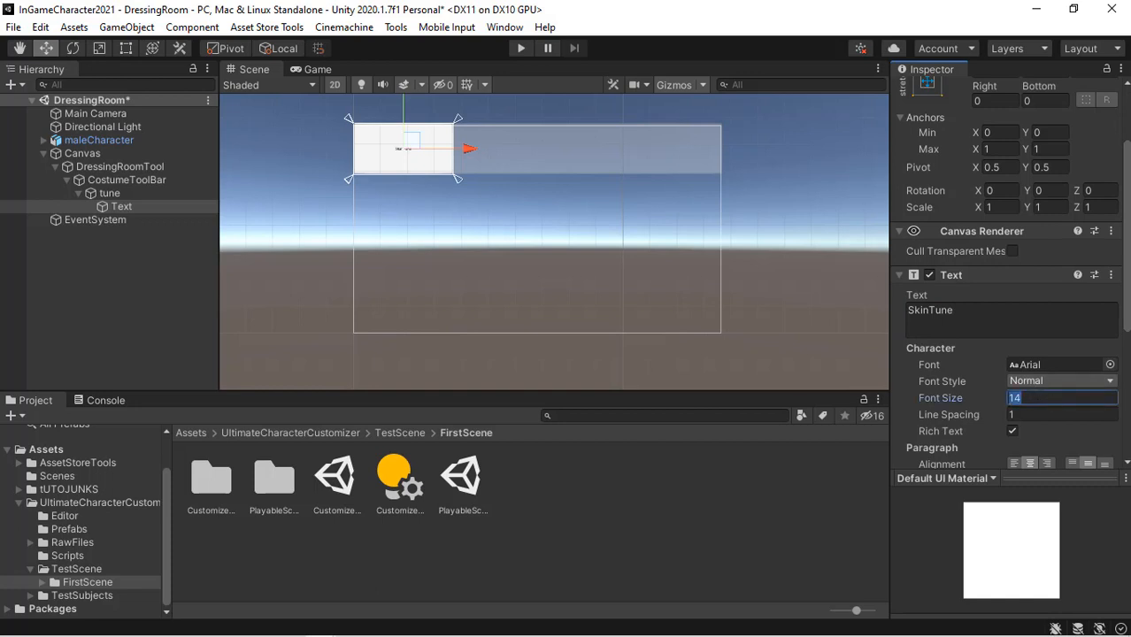
{"action": "type", "text": "202"}
{"action": "key", "text": "BackSpace"}
{"action": "key", "text": "BackSpace"}
{"action": "type", "text": "2"}
{"action": "key", "text": "BackSpace"}
{"action": "key", "text": "BackSpace"}
{"action": "type", "text": "50"}
Step: Duplicate the tune button and move the copy along X to the middle of the toolbar, at Pos X about -18
{"action": "left_click", "coordinate": [83, 192]}
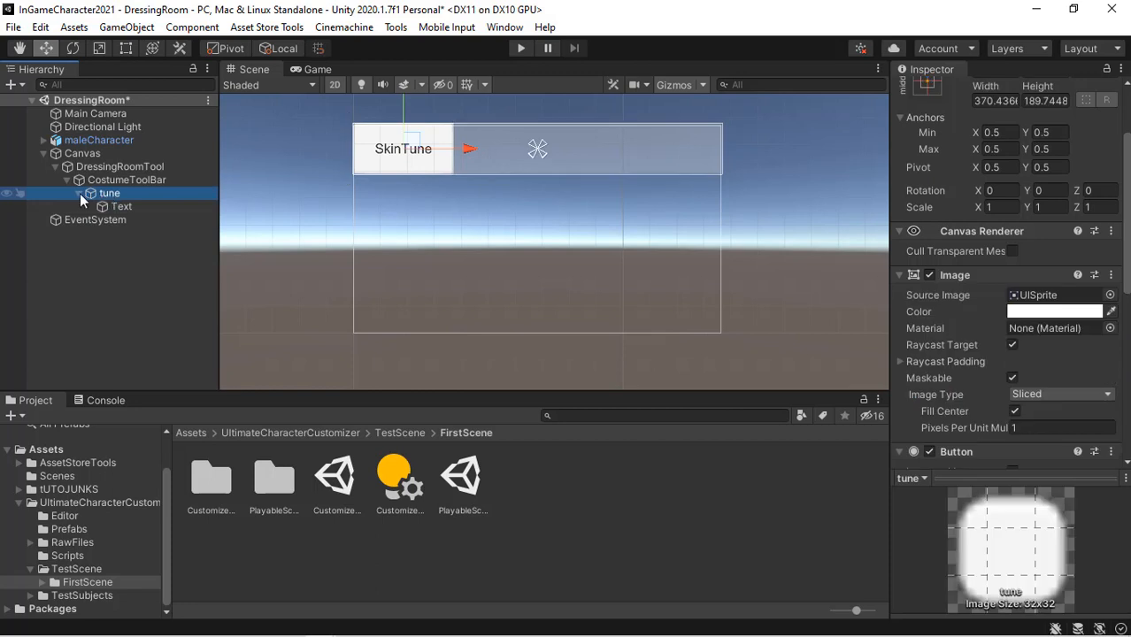
{"action": "left_click", "coordinate": [77, 192]}
{"action": "key", "text": "ctrl+d"}
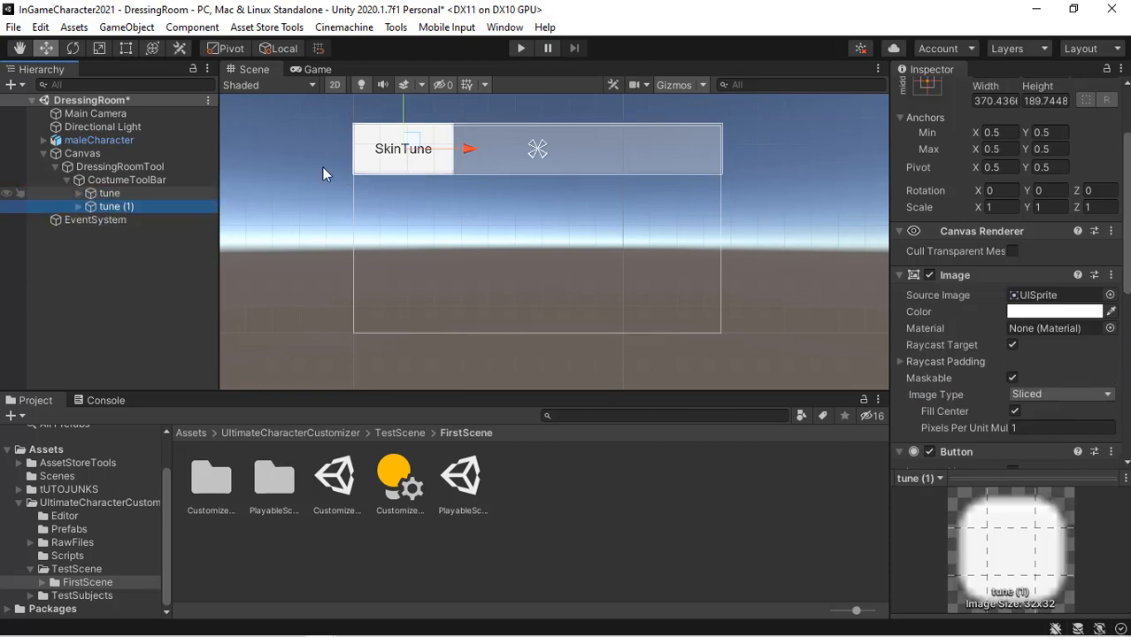
{"action": "left_click_drag", "start_coordinate": [469, 153], "coordinate": [598, 153]}
Step: Rename the duplicated middle button to clothes
{"action": "scroll", "coordinate": [1006, 89], "scroll_direction": "up", "scroll_amount": 3}
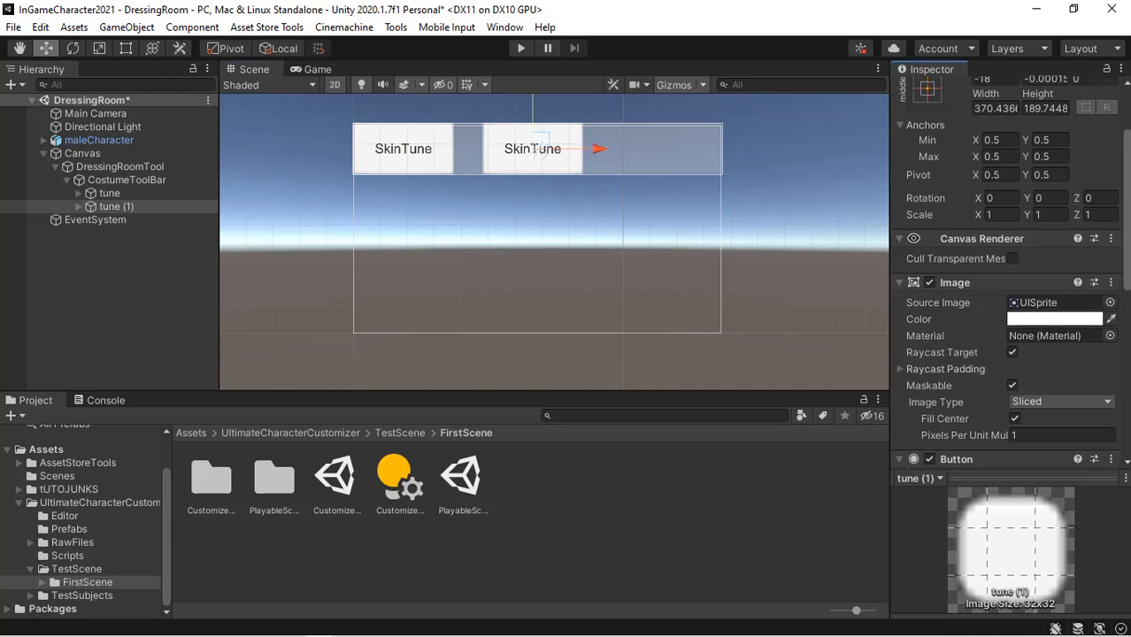
{"action": "left_click", "coordinate": [1006, 93]}
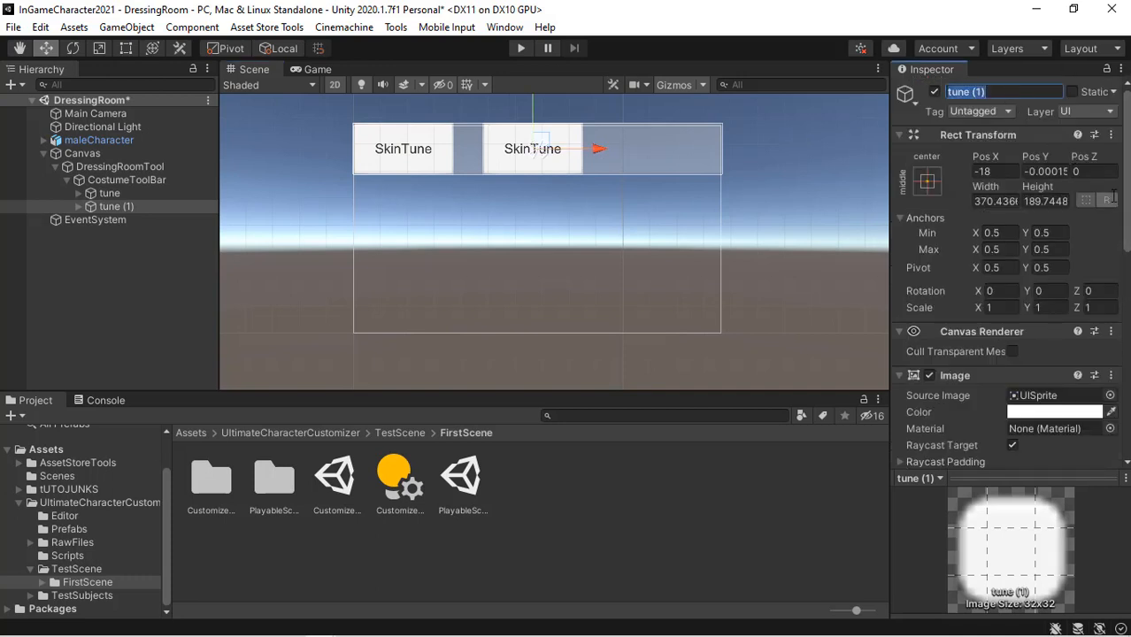
{"action": "type", "text": "clothes"}
{"action": "key", "text": "Return"}
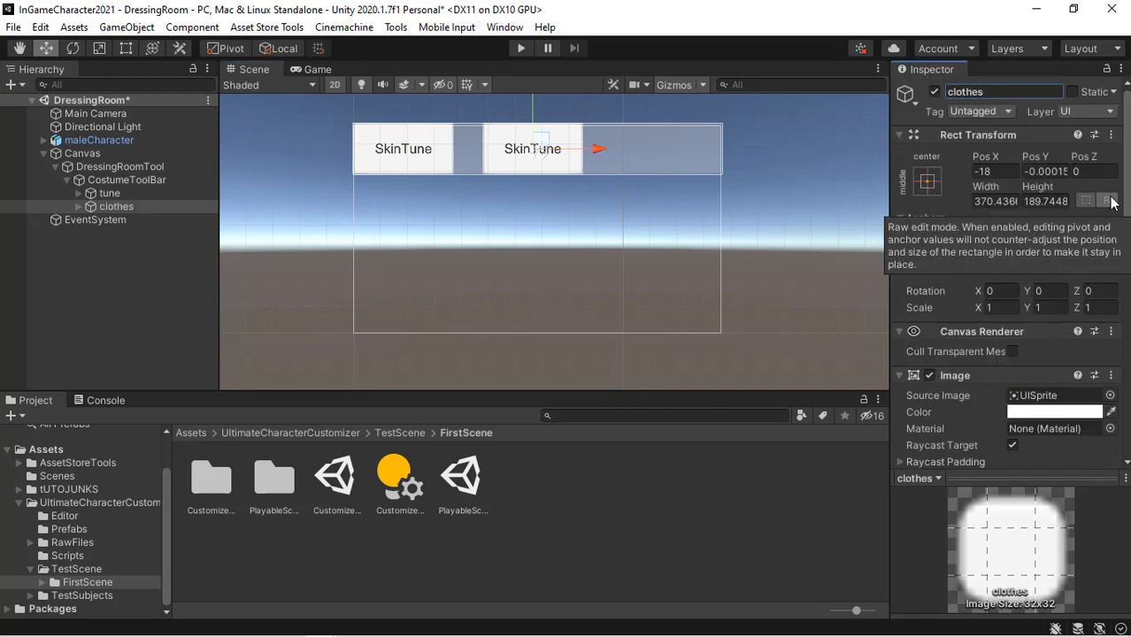
Step: Change the clothes button's label text to Clothes
{"action": "left_click", "coordinate": [107, 206]}
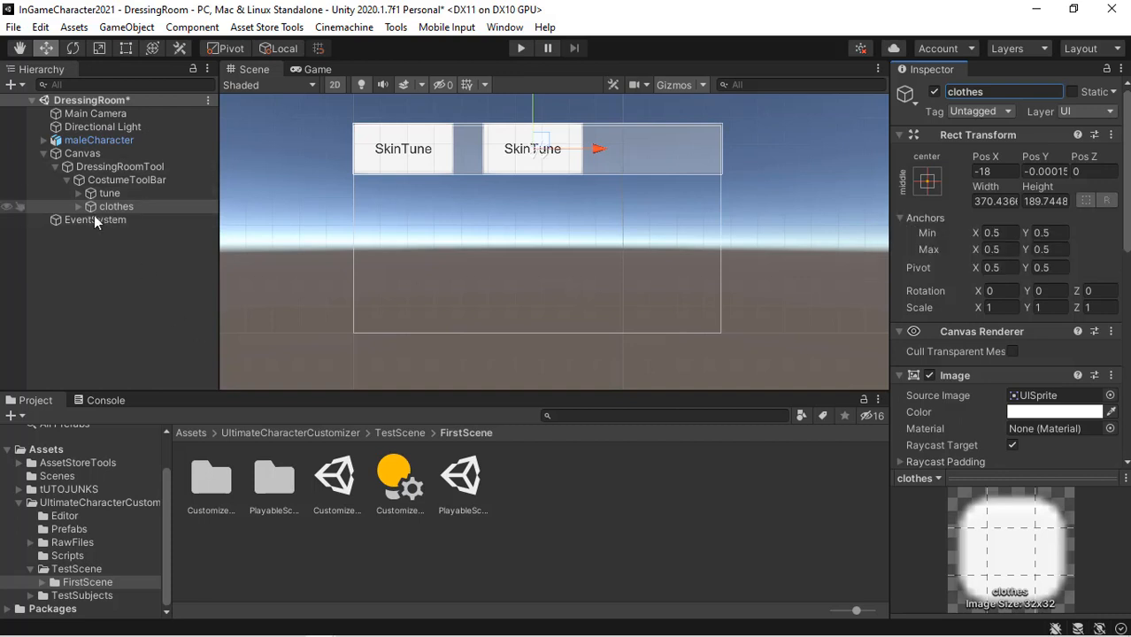
{"action": "left_click", "coordinate": [78, 206]}
{"action": "left_click", "coordinate": [121, 219]}
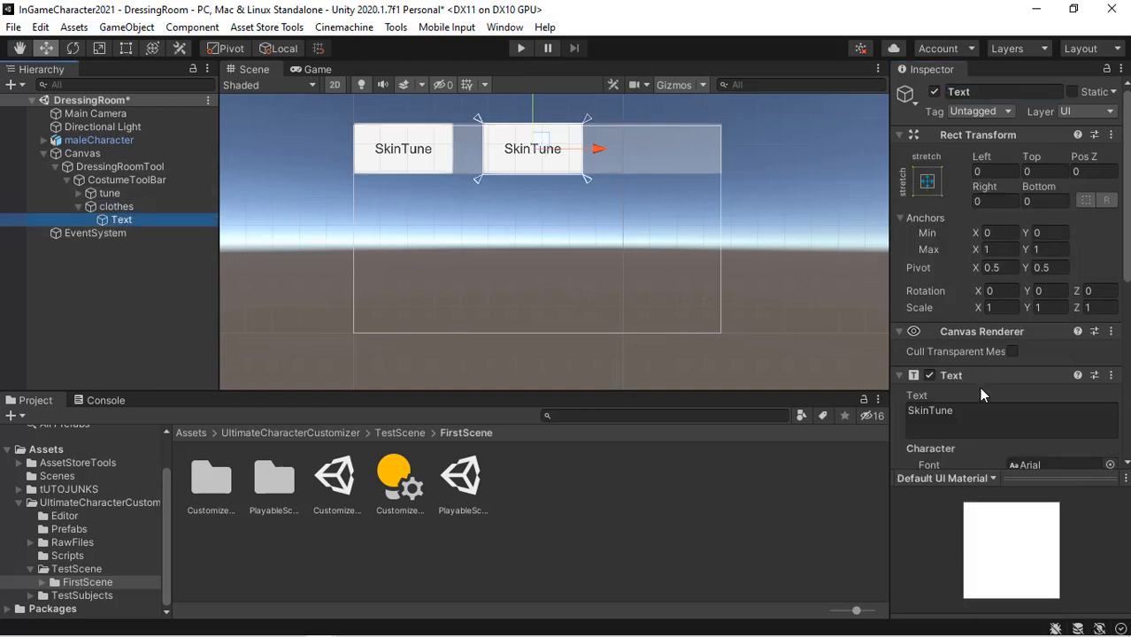
{"action": "left_click", "coordinate": [998, 425]}
{"action": "type", "text": "Clothes"}
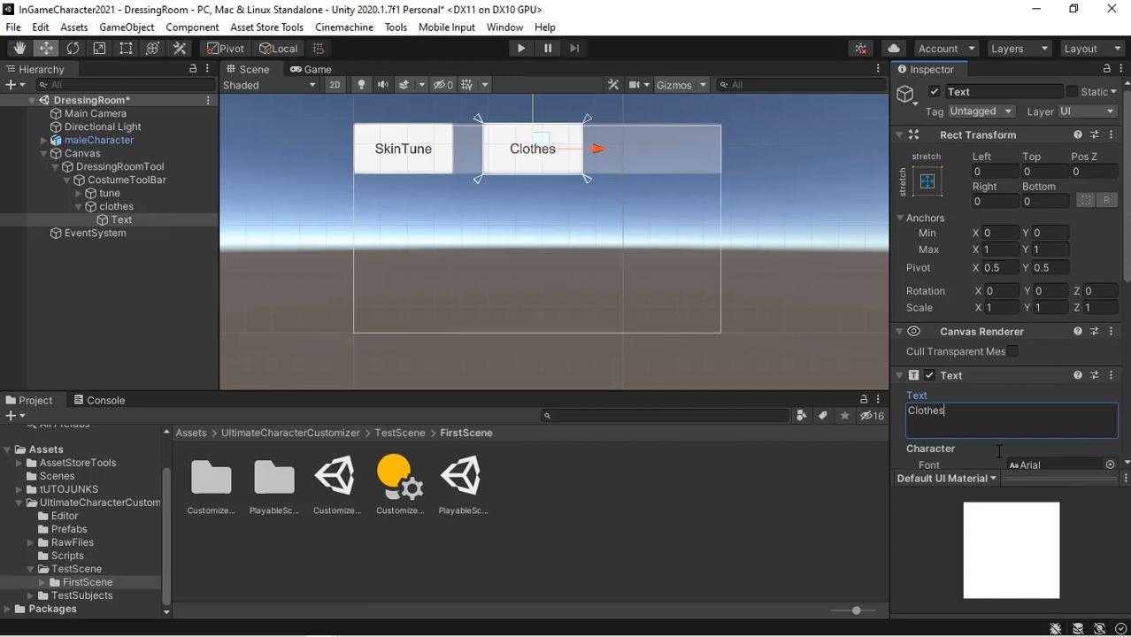
{"action": "key", "text": "Return"}
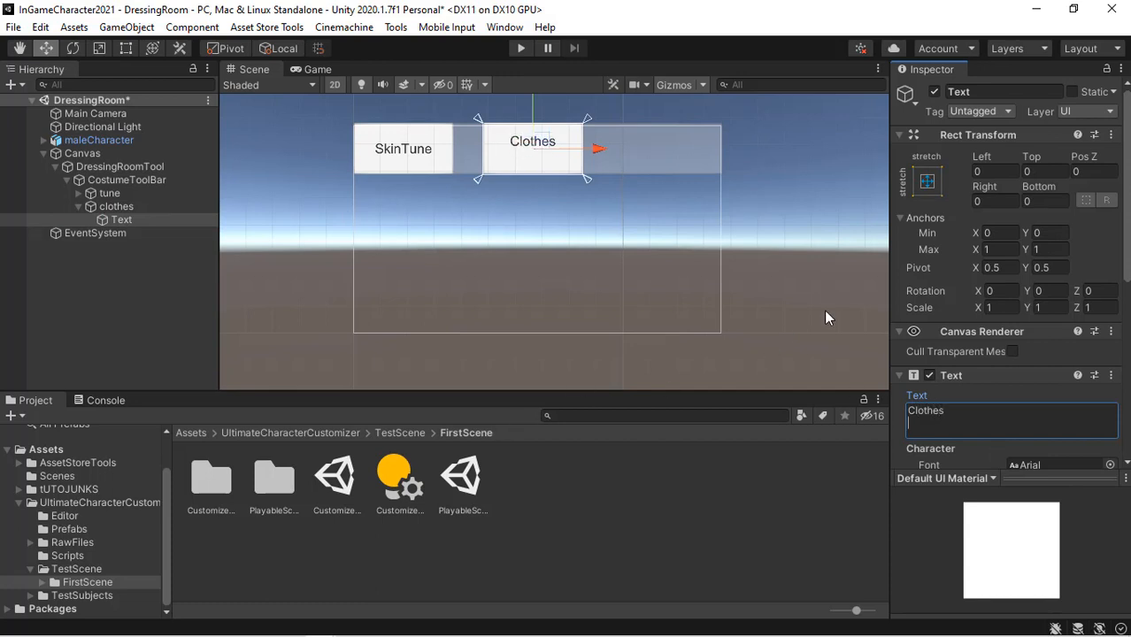
{"action": "key", "text": "BackSpace"}
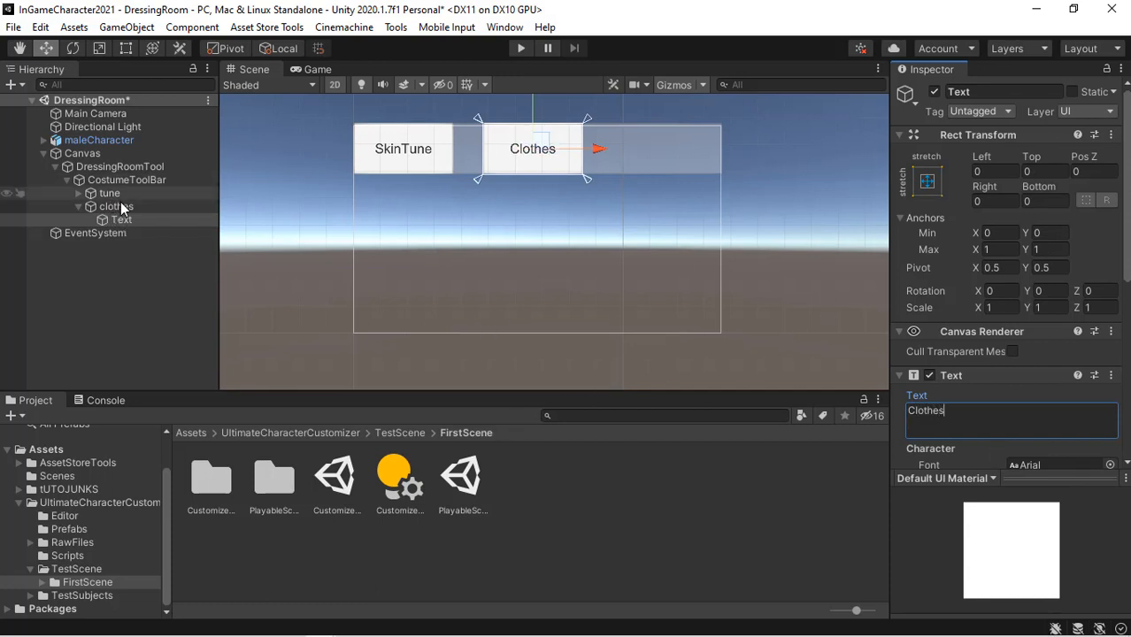
Step: Duplicate the clothes button and move the copy along X to the toolbar's right end, at Pos X about 493
{"action": "left_click", "coordinate": [94, 206]}
{"action": "left_click", "coordinate": [81, 206]}
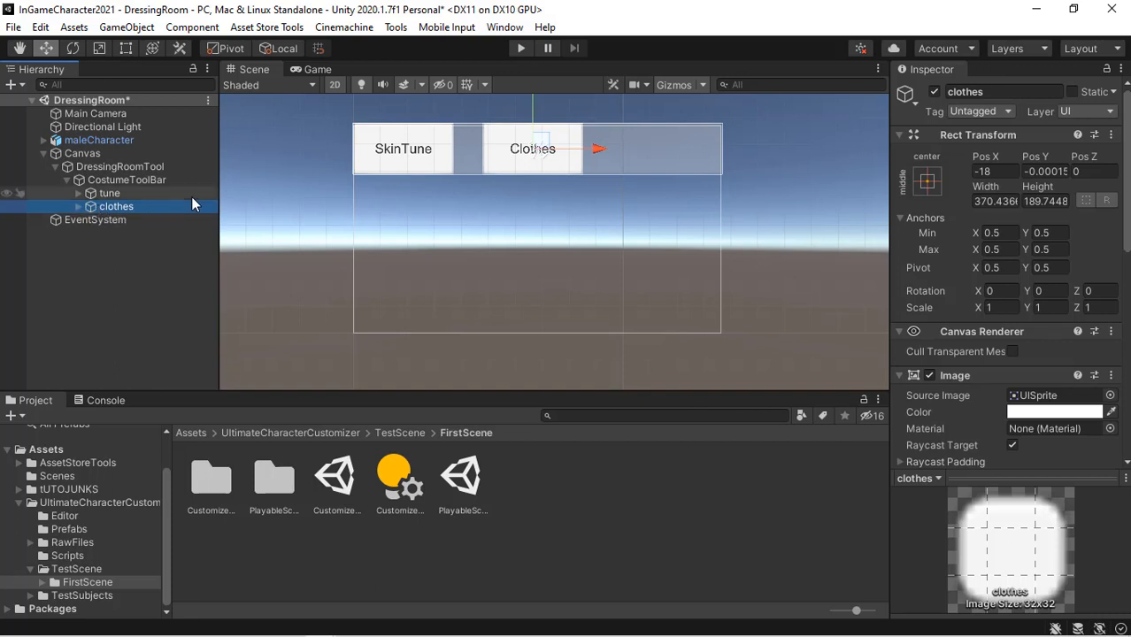
{"action": "key", "text": "ctrl+d"}
{"action": "left_click_drag", "start_coordinate": [602, 149], "coordinate": [725, 166]}
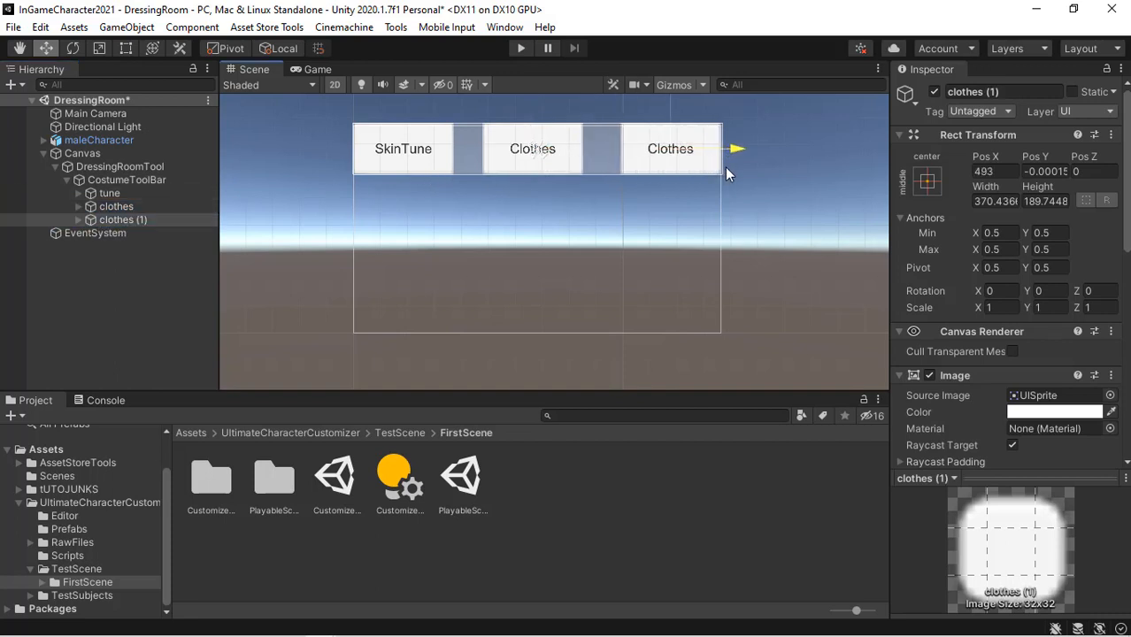
Step: Rename the duplicated clothes button to shoes
{"action": "left_click", "coordinate": [1002, 93]}
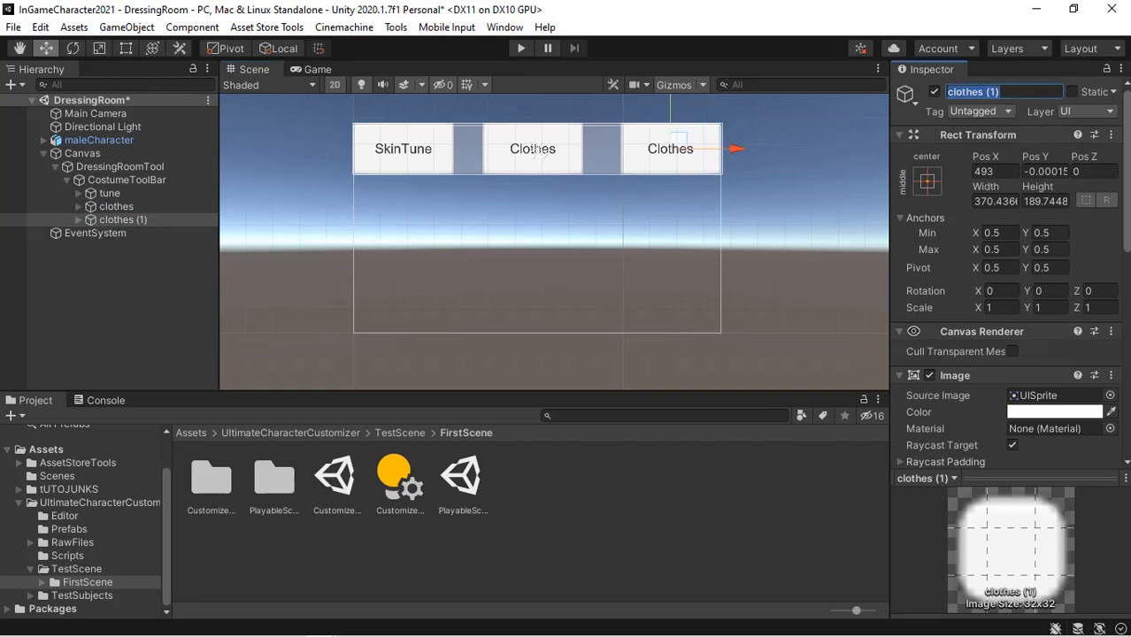
{"action": "type", "text": "shoes"}
{"action": "key", "text": "Return"}
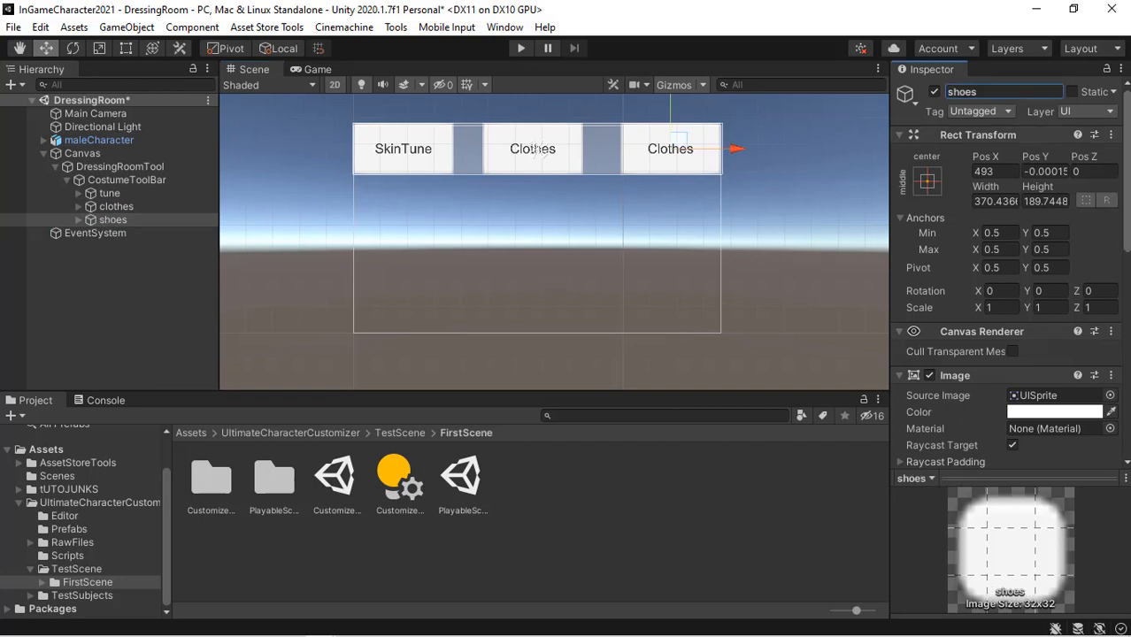
Step: Change the shoes button's label text to Shoes and save the scene
{"action": "scroll", "coordinate": [1118, 202], "scroll_direction": "down", "scroll_amount": 4}
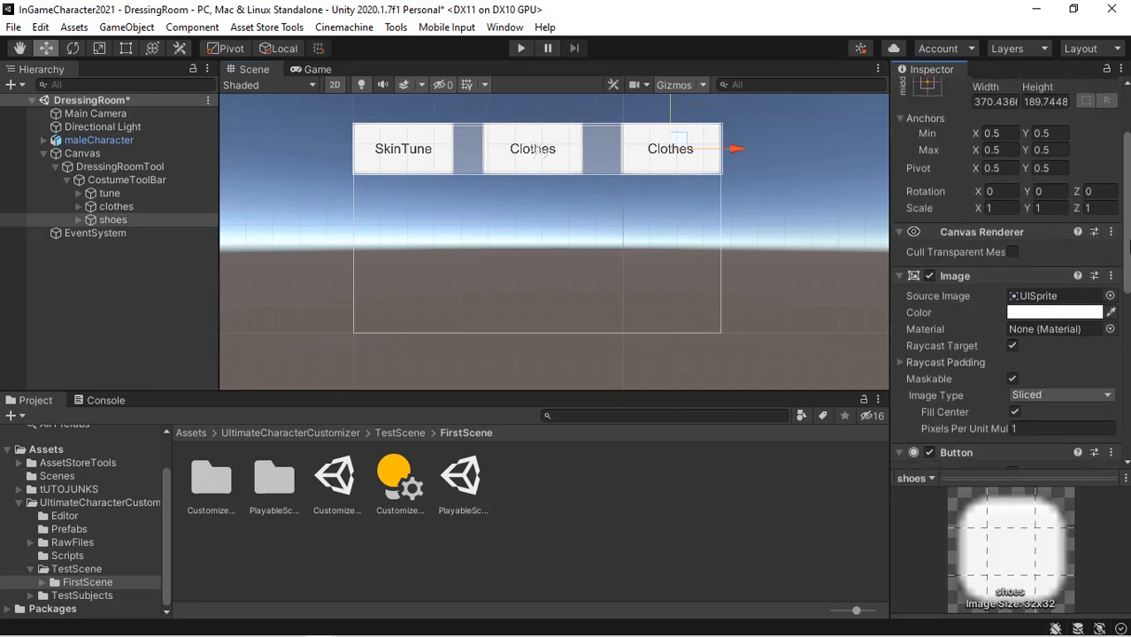
{"action": "left_click", "coordinate": [78, 220]}
{"action": "left_click", "coordinate": [117, 232]}
{"action": "left_click", "coordinate": [926, 253]}
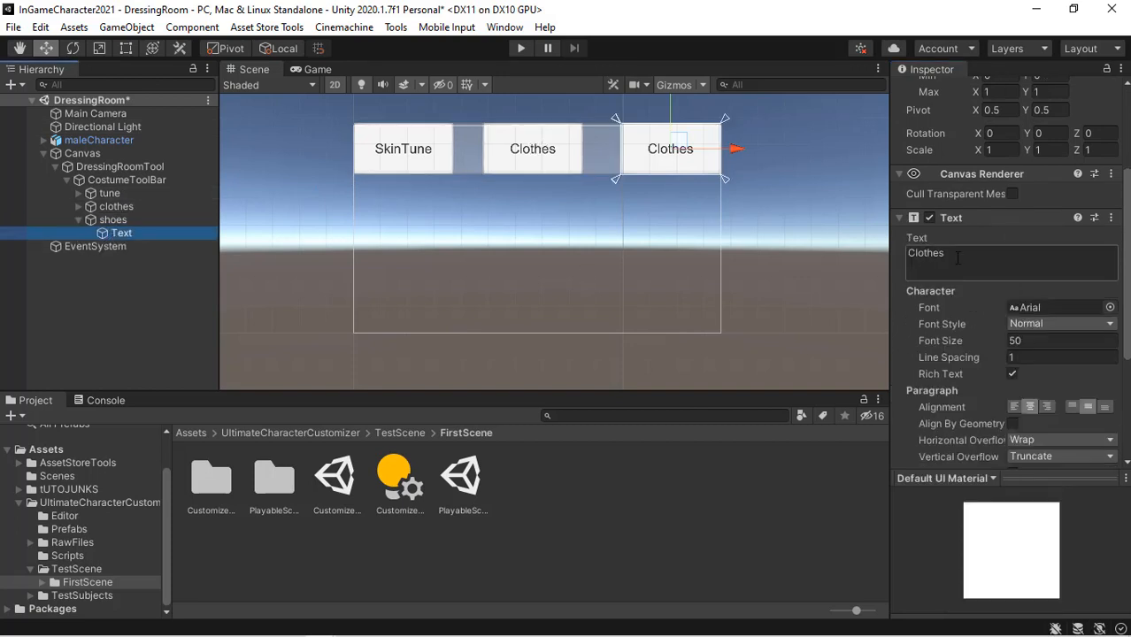
{"action": "key", "text": "ctrl+a"}
{"action": "type", "text": "Sh"}
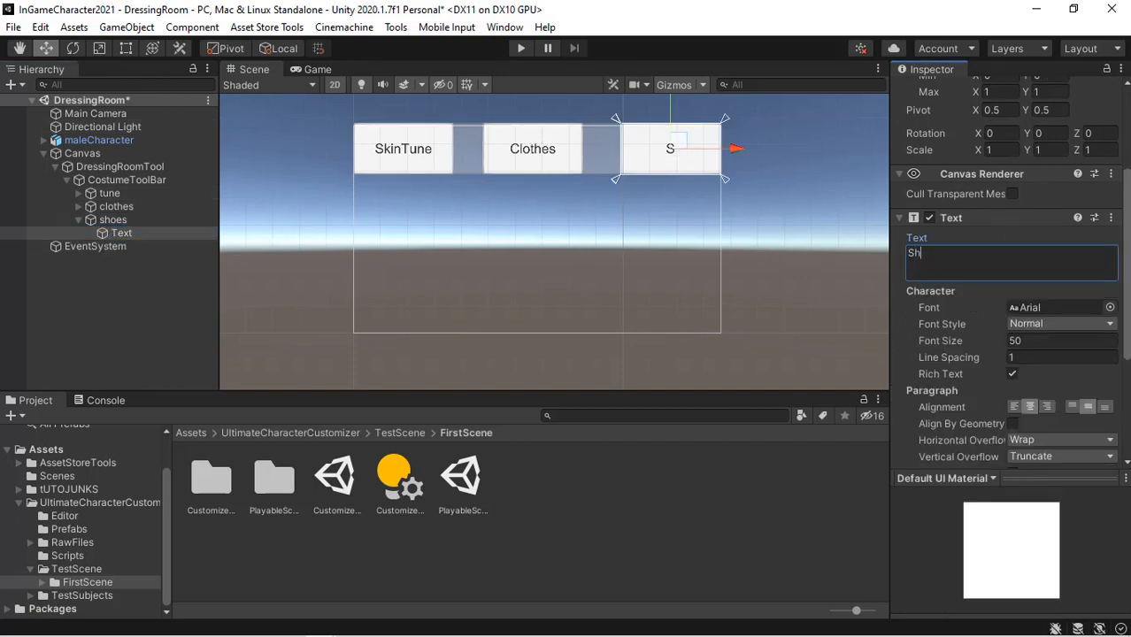
{"action": "type", "text": "oes"}
{"action": "key", "text": "ctrl+s"}
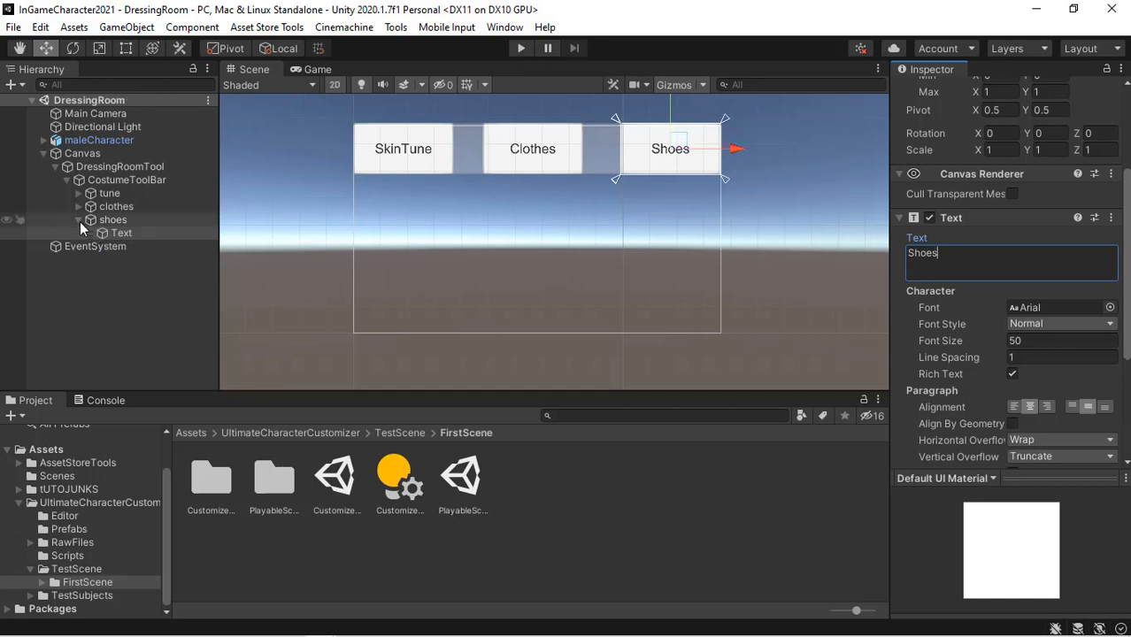
{"action": "left_click", "coordinate": [79, 220]}
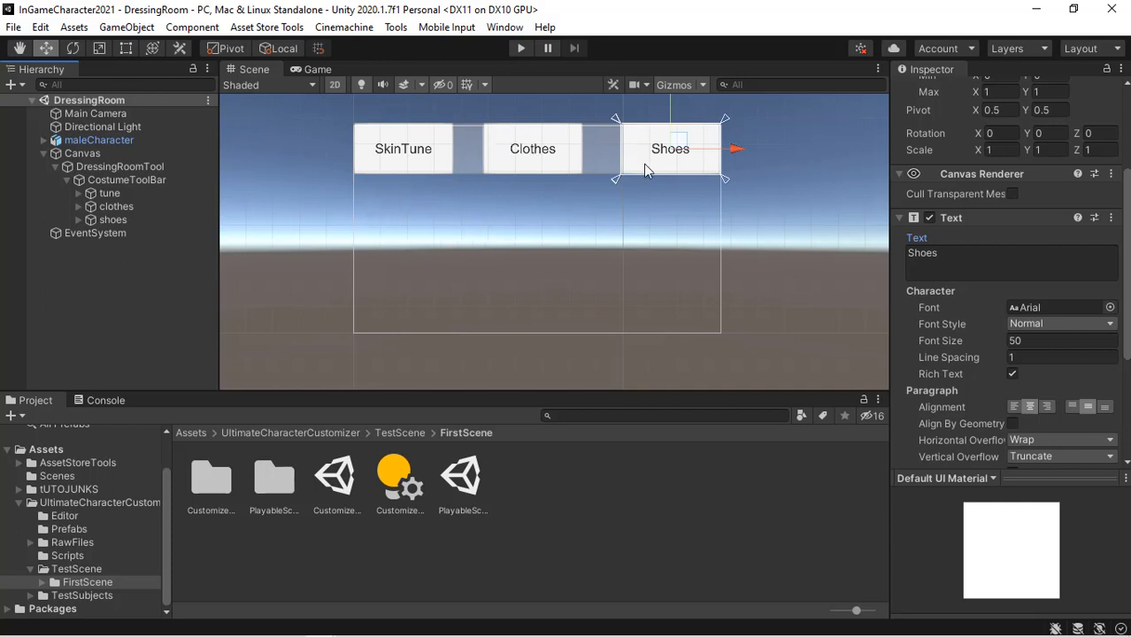
{"action": "left_click", "coordinate": [132, 180]}
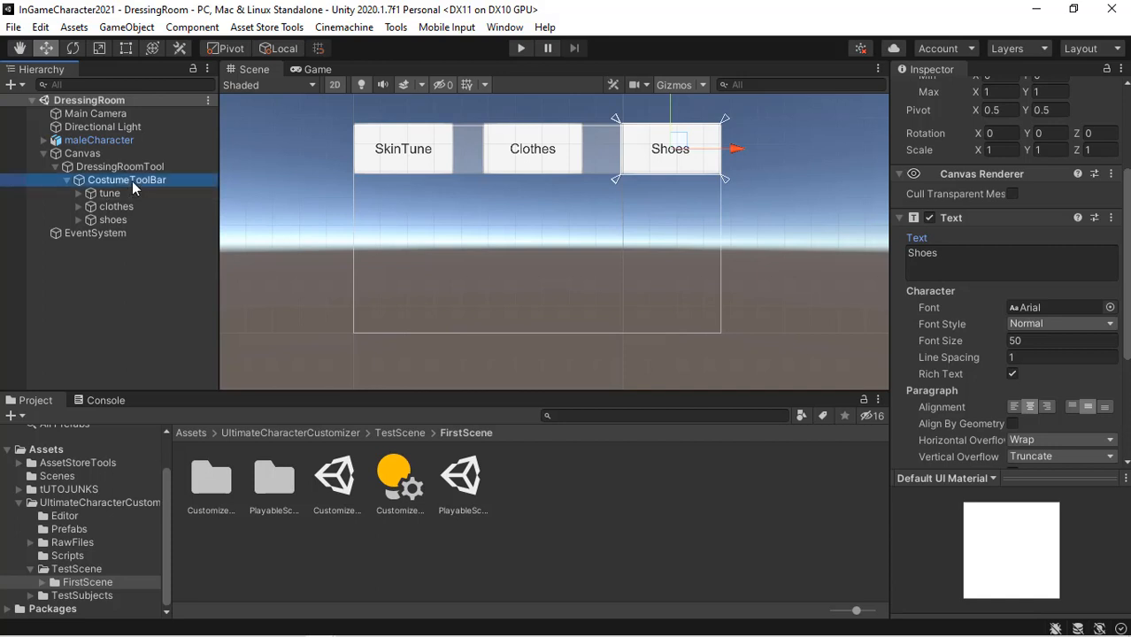
{"action": "right_click", "coordinate": [132, 180]}
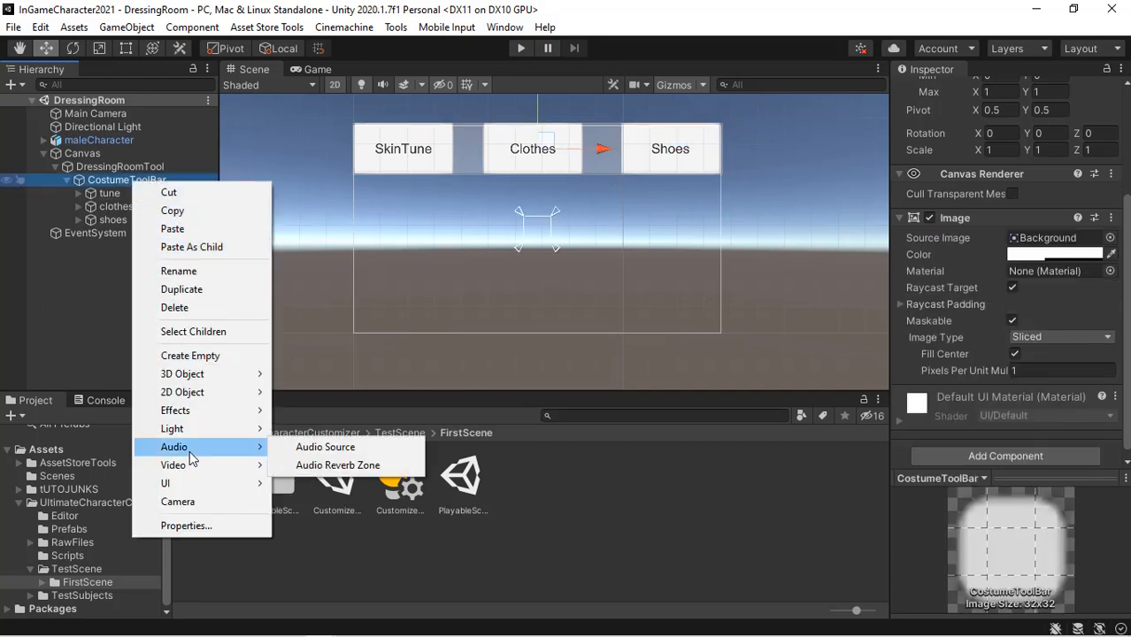
{"action": "mouse_move", "coordinate": [211, 490]}
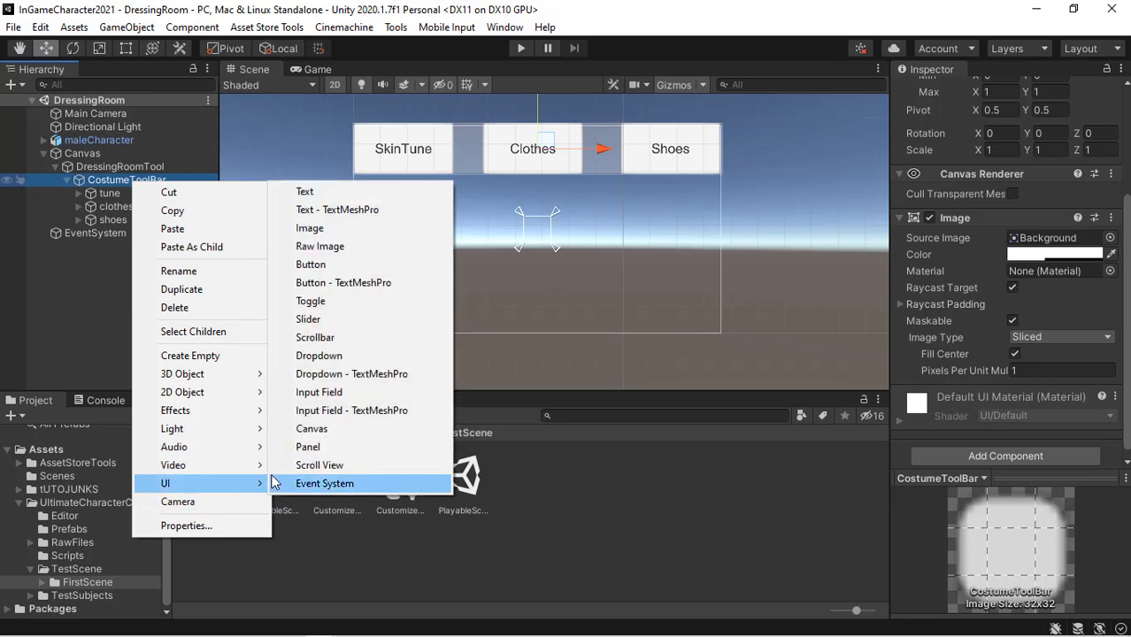
{"action": "left_click", "coordinate": [104, 194]}
{"action": "left_click", "coordinate": [103, 194]}
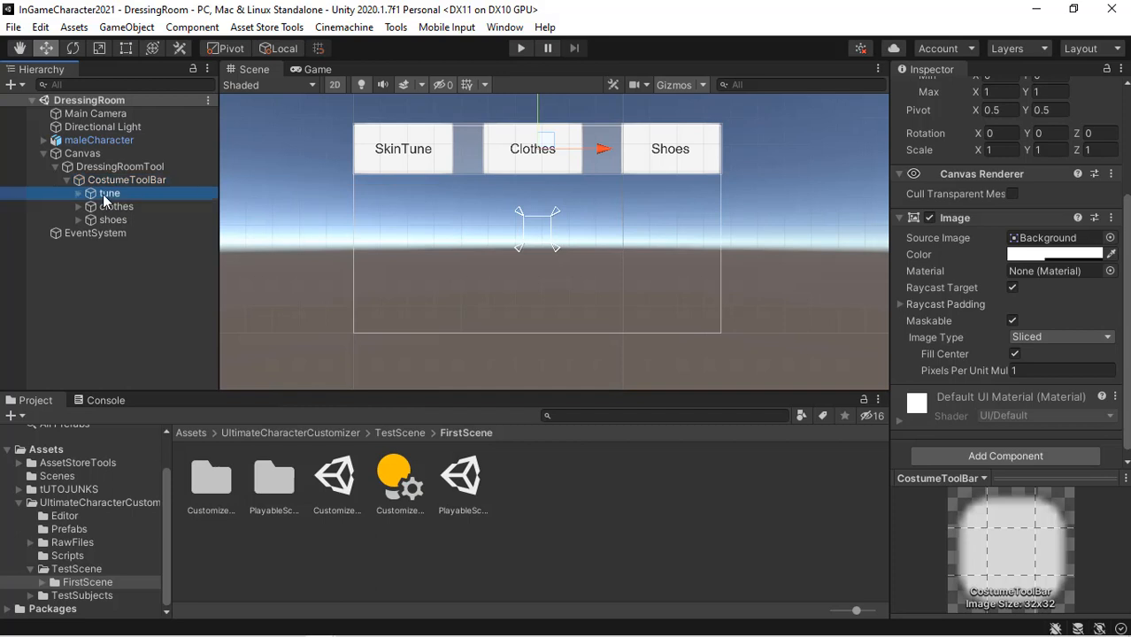
Step: Create an empty child object under CostumeToolBar and name it SkinTuneButtons
{"action": "left_click", "coordinate": [117, 180]}
{"action": "right_click", "coordinate": [116, 178]}
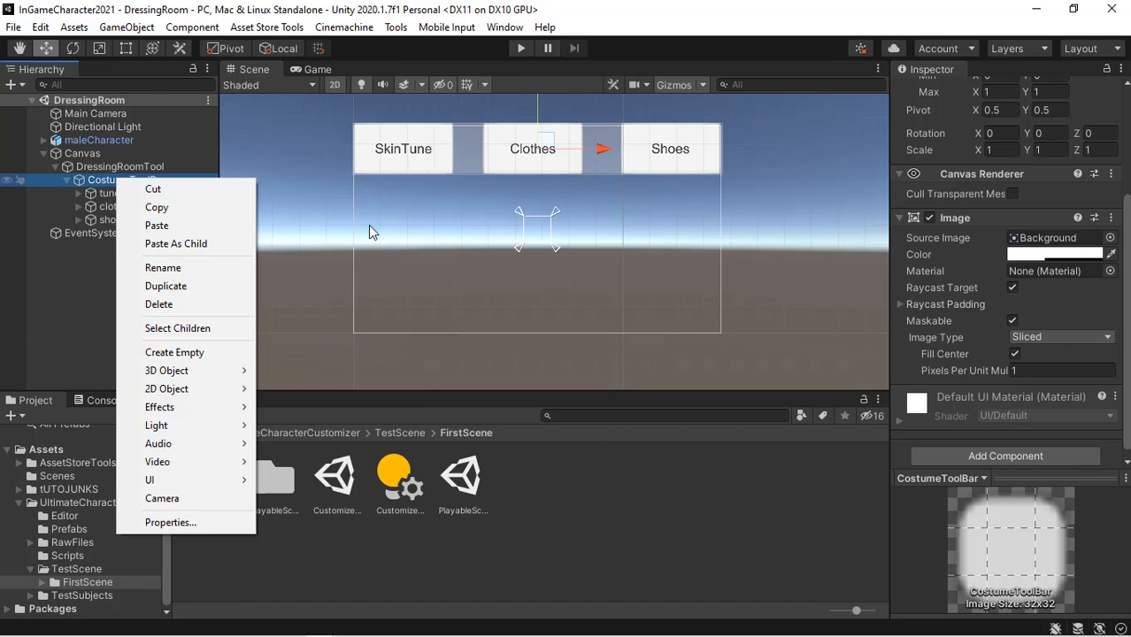
{"action": "left_click", "coordinate": [195, 353]}
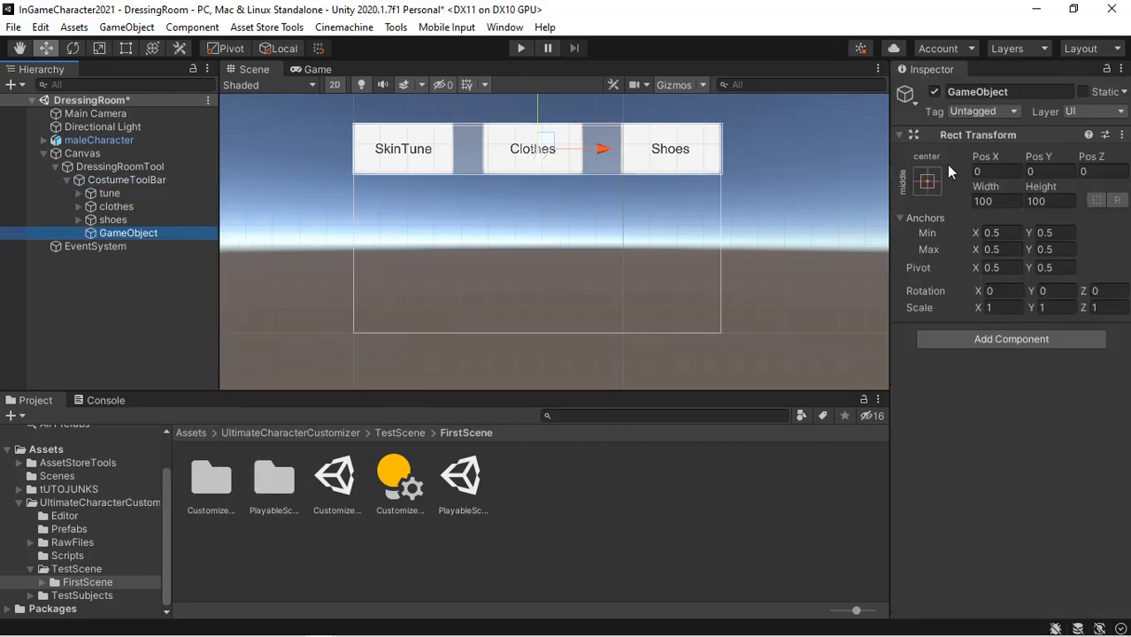
{"action": "left_click", "coordinate": [1009, 93]}
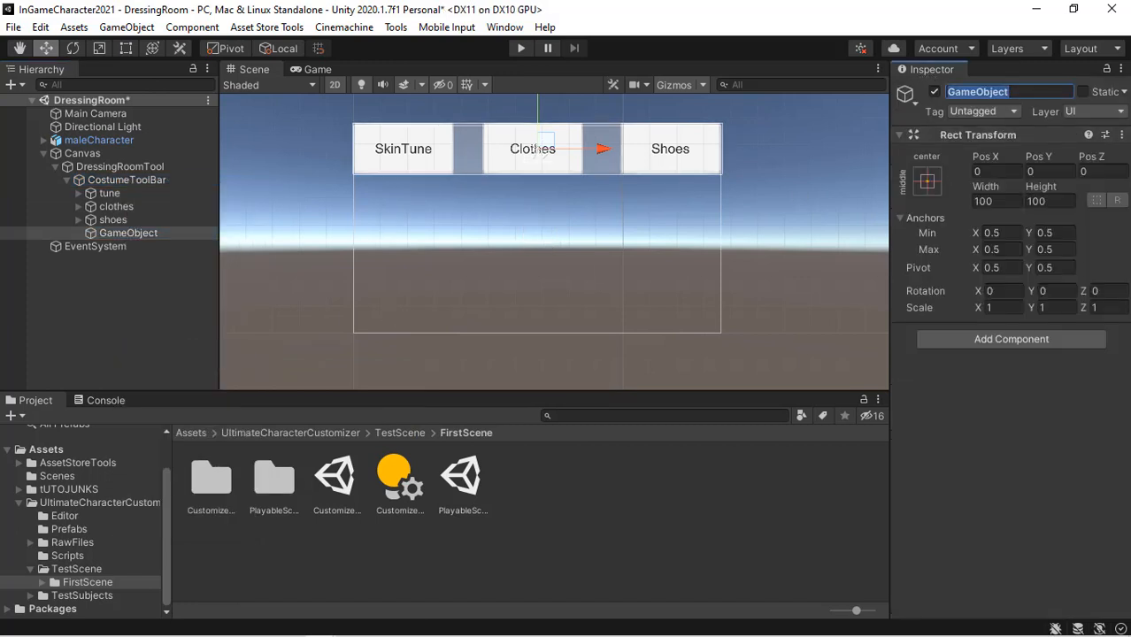
{"action": "type", "text": "Skinune"}
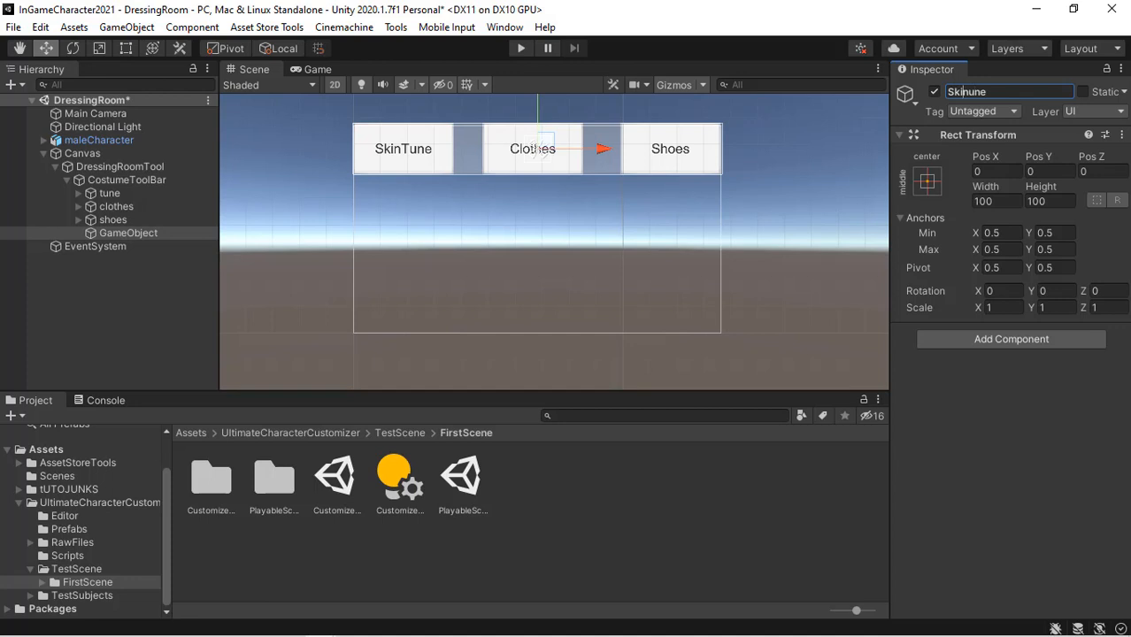
{"action": "key", "text": "BackSpace"}
{"action": "key", "text": "BackSpace"}
{"action": "key", "text": "BackSpace"}
{"action": "type", "text": "TuneButtons"}
{"action": "key", "text": "Return"}
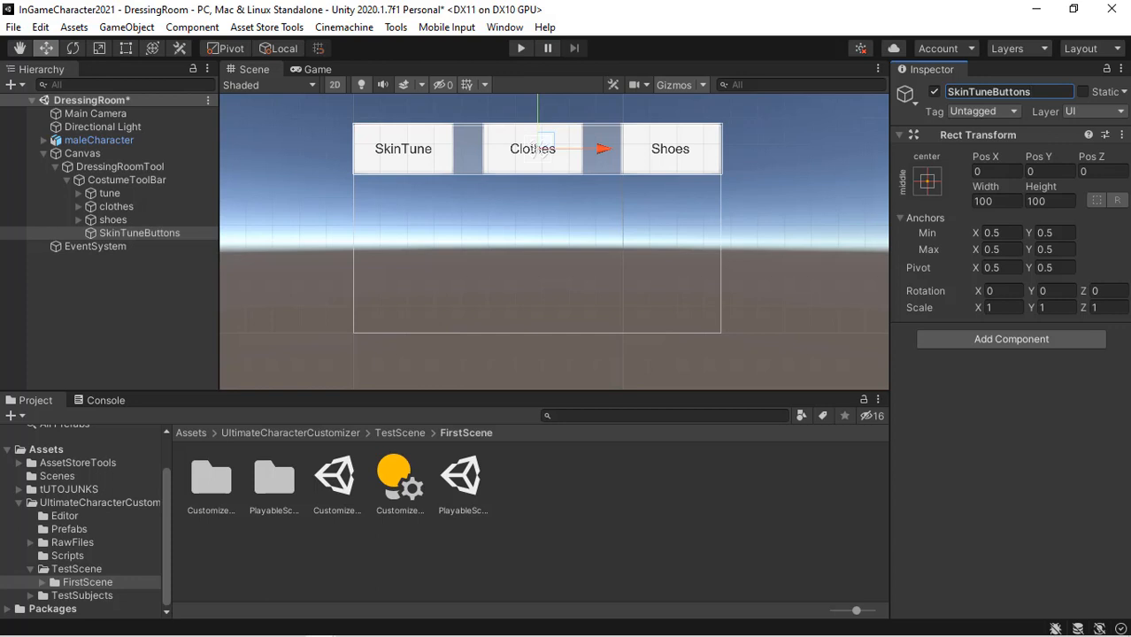
Step: Add a UI Button as a child of SkinTuneButtons and move it below the SkinTune button, at about Pos X -600, Pos Y -269
{"action": "left_click", "coordinate": [174, 233]}
{"action": "right_click", "coordinate": [174, 233]}
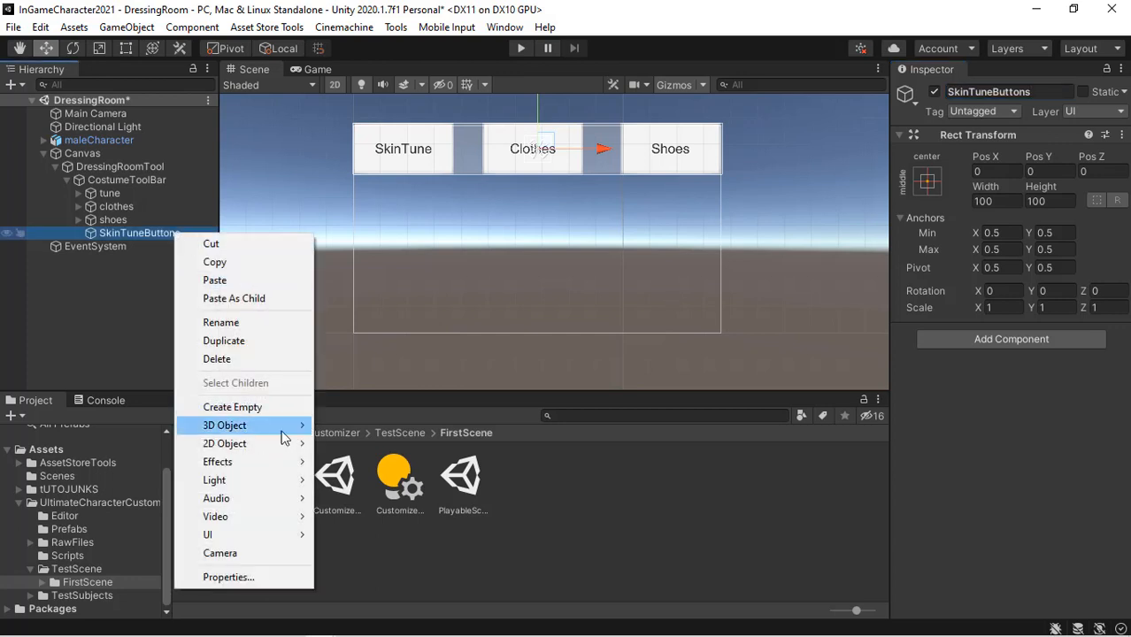
{"action": "mouse_move", "coordinate": [295, 539]}
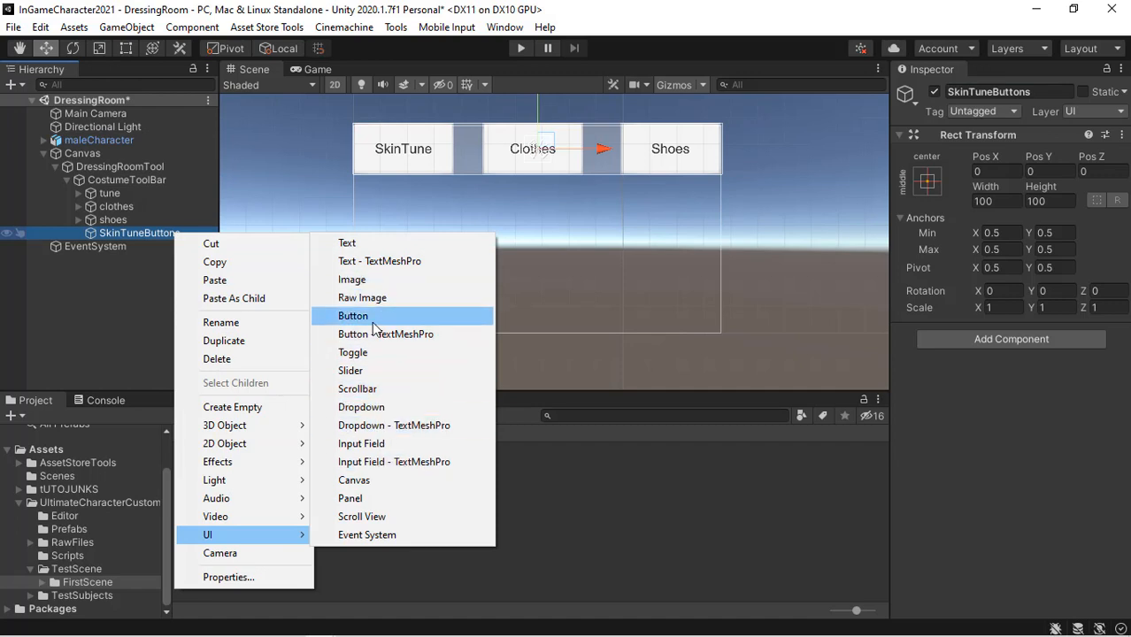
{"action": "left_click", "coordinate": [363, 316]}
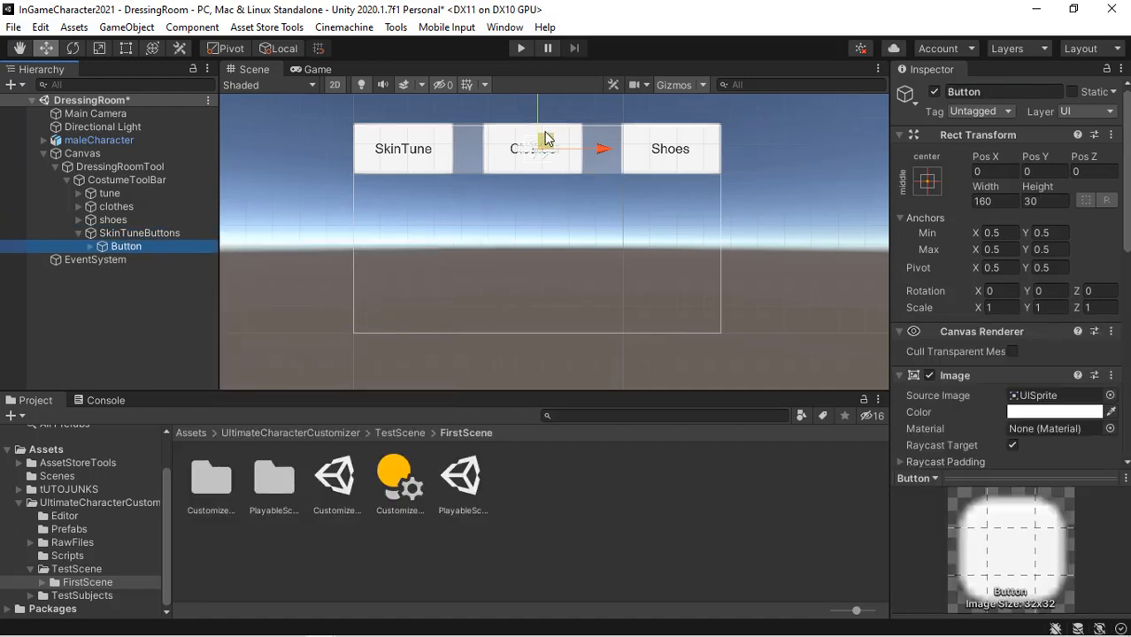
{"action": "left_click_drag", "start_coordinate": [544, 141], "coordinate": [376, 222]}
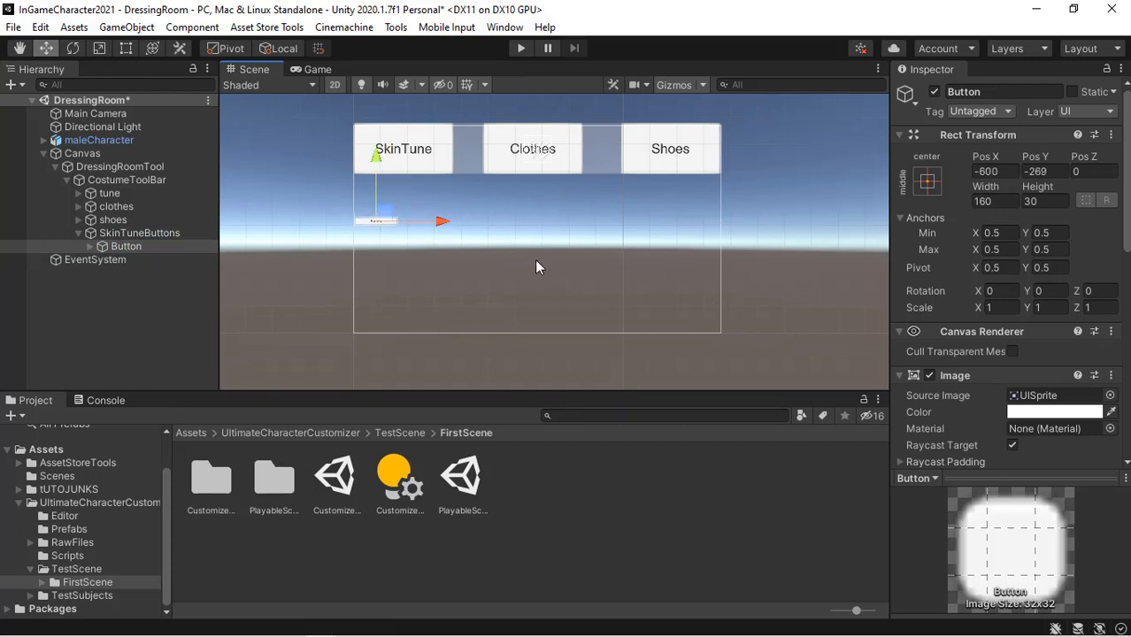
Step: Resize the new button with the Rect tool to about 160 wide by 144 high, checking its size in the Game view
{"action": "key", "text": "f"}
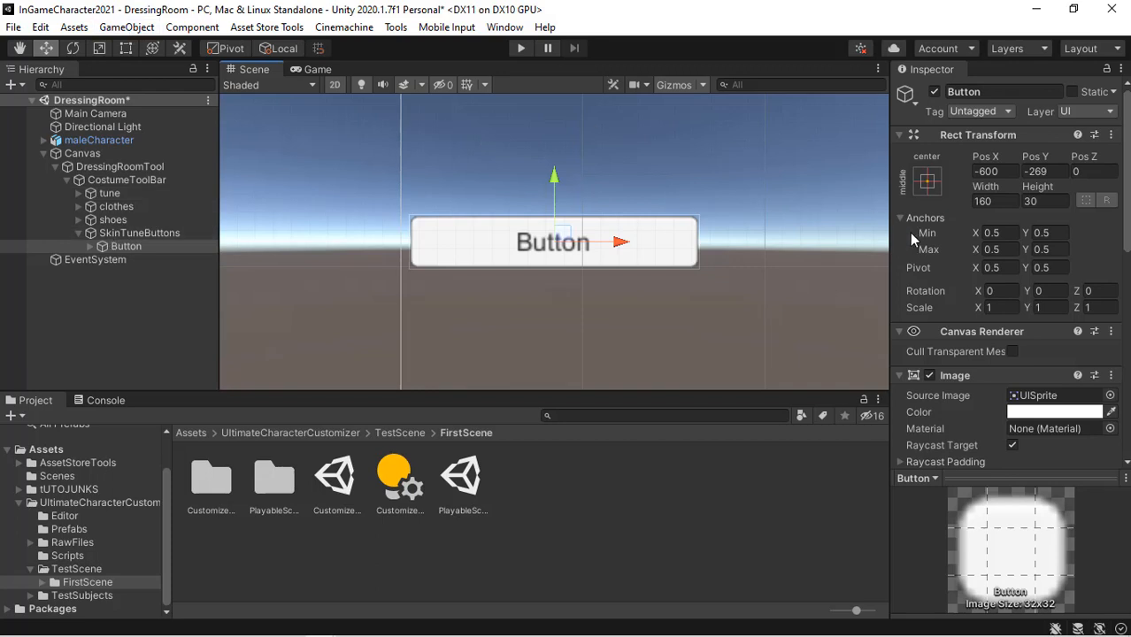
{"action": "left_click", "coordinate": [126, 47]}
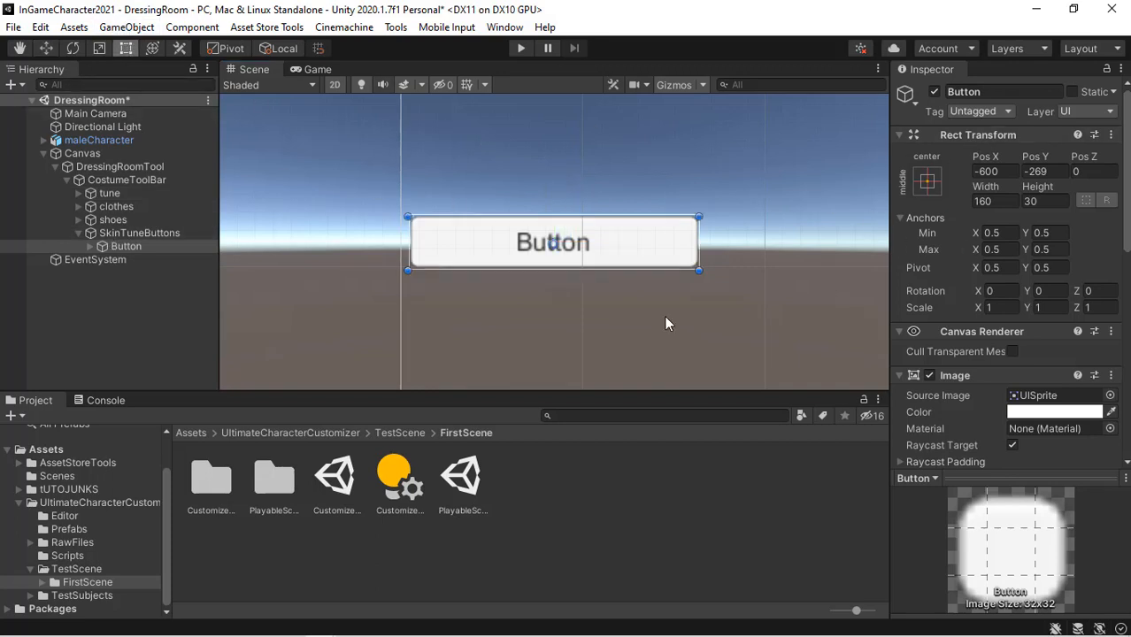
{"action": "left_click_drag", "start_coordinate": [700, 270], "coordinate": [550, 350]}
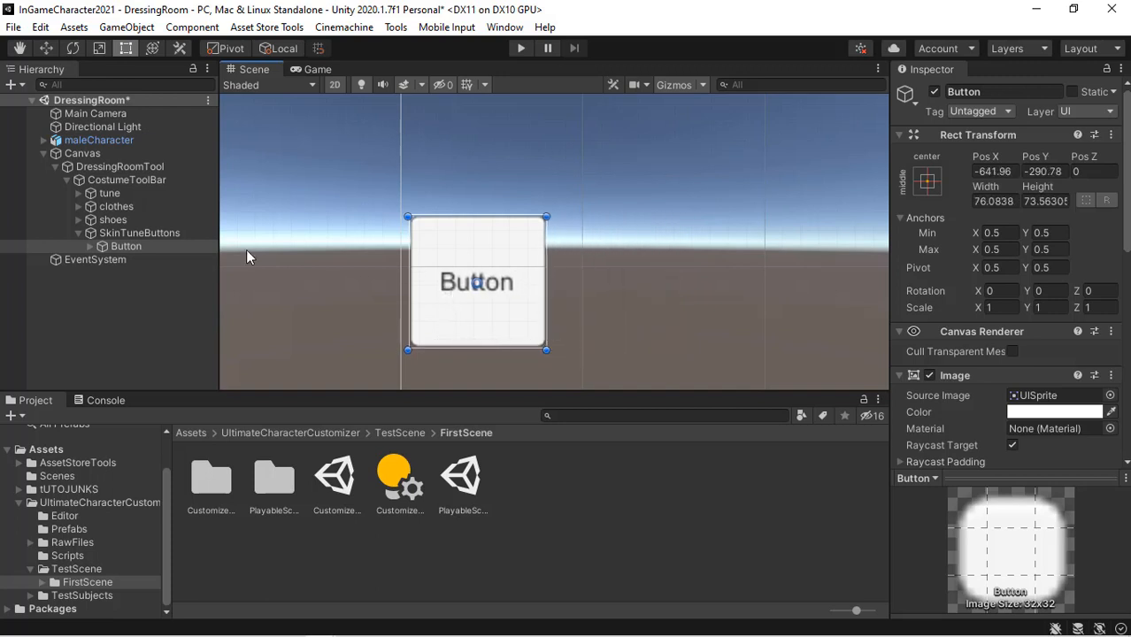
{"action": "right_click_drag", "start_coordinate": [796, 275], "coordinate": [214, 628], "text": "alt"}
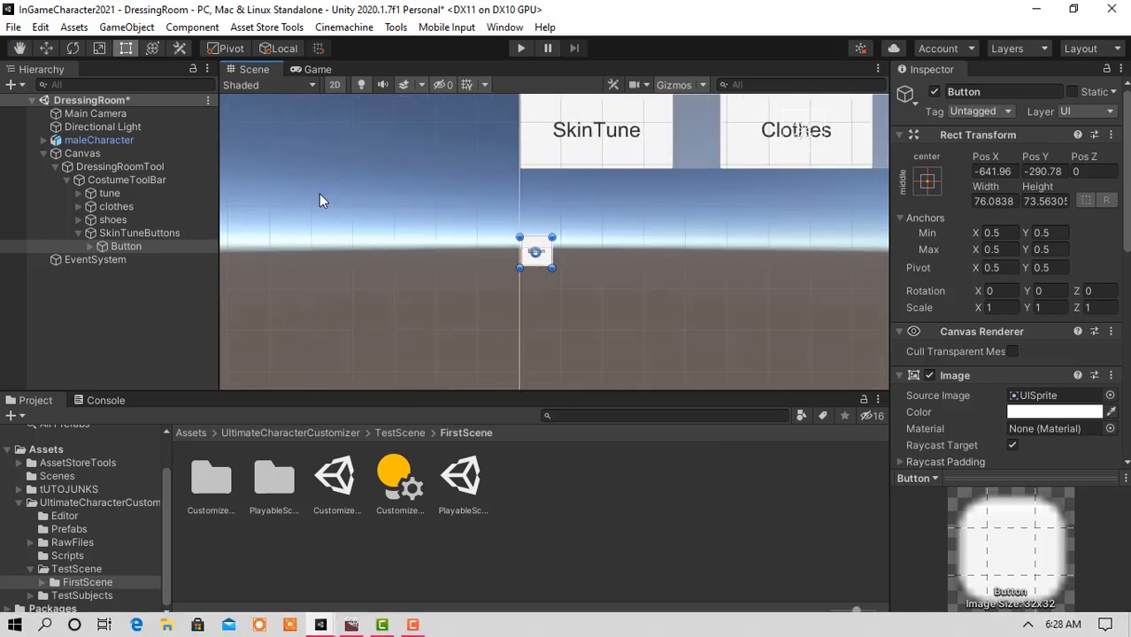
{"action": "left_click", "coordinate": [322, 64]}
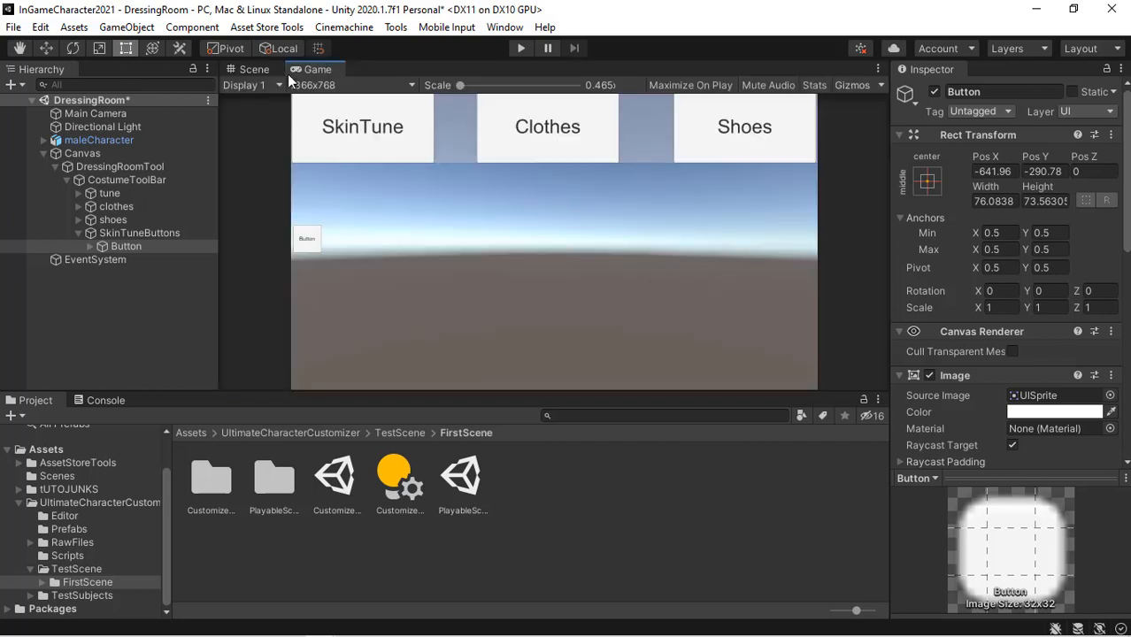
{"action": "left_click", "coordinate": [244, 75]}
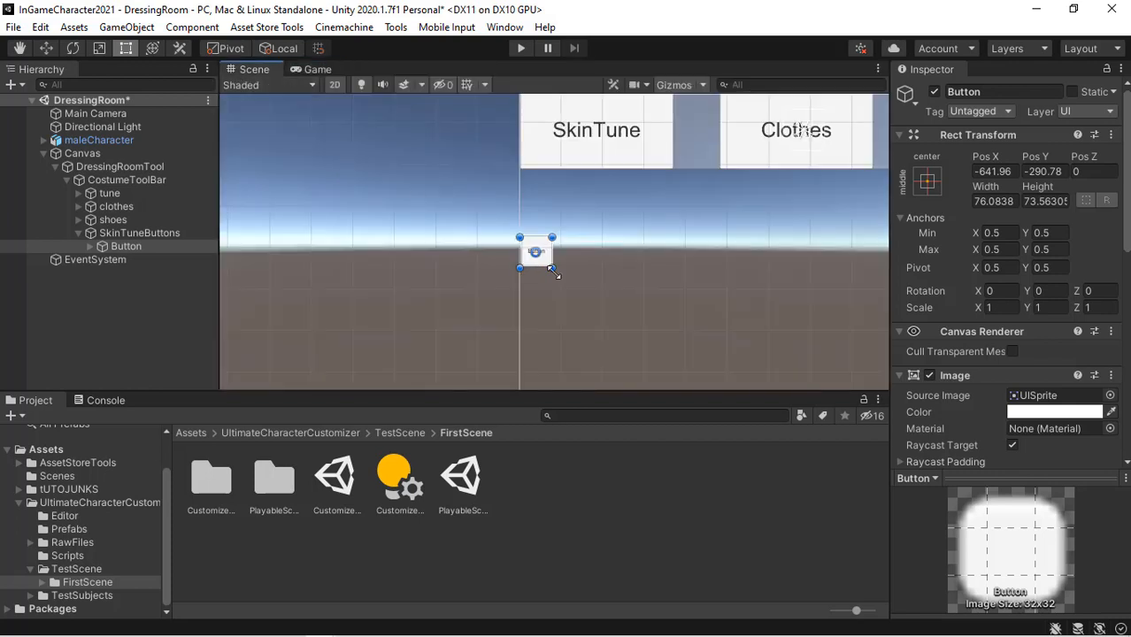
{"action": "left_click_drag", "start_coordinate": [561, 283], "coordinate": [589, 302]}
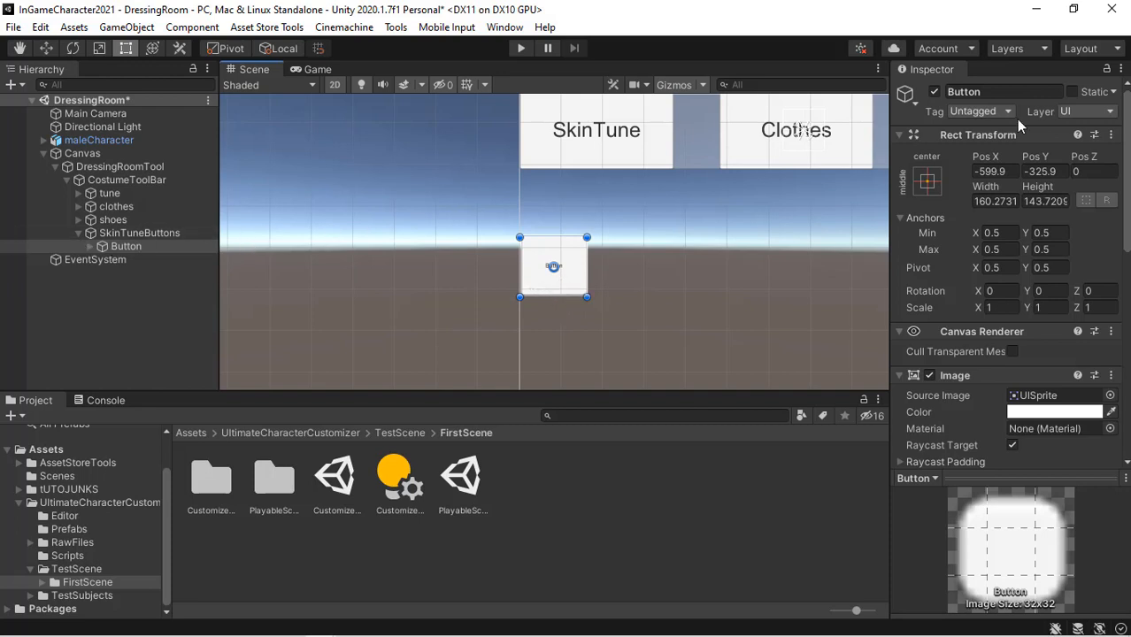
Step: Rename the new button under SkinTuneButtons to DarkSkinned
{"action": "left_click", "coordinate": [1016, 89]}
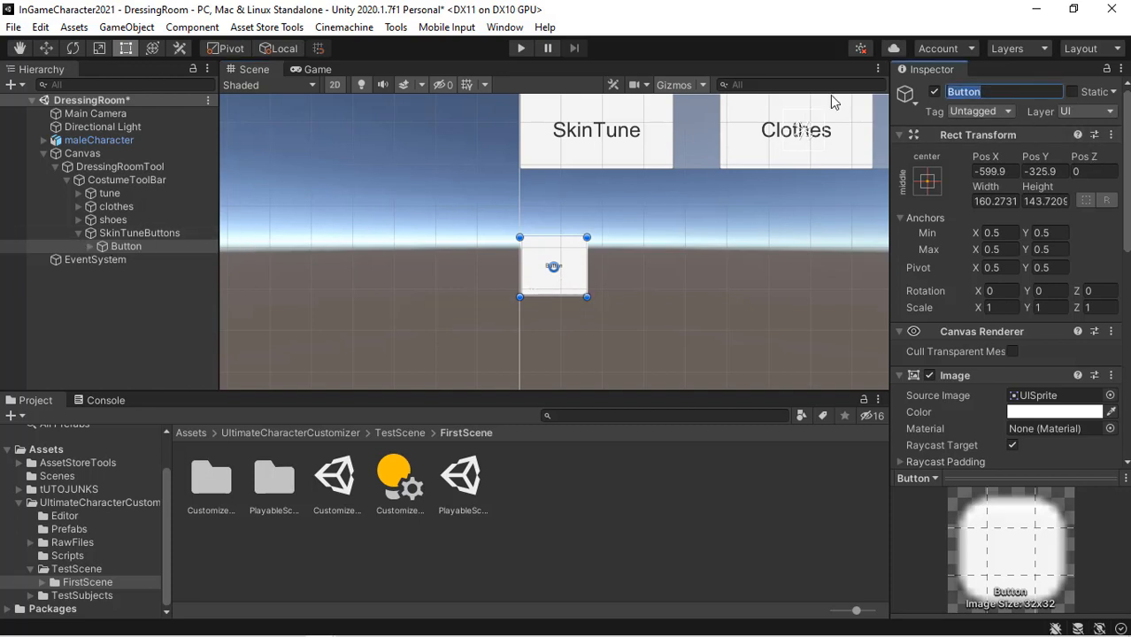
{"action": "type", "text": "DarkSkinned"}
{"action": "key", "text": "Return"}
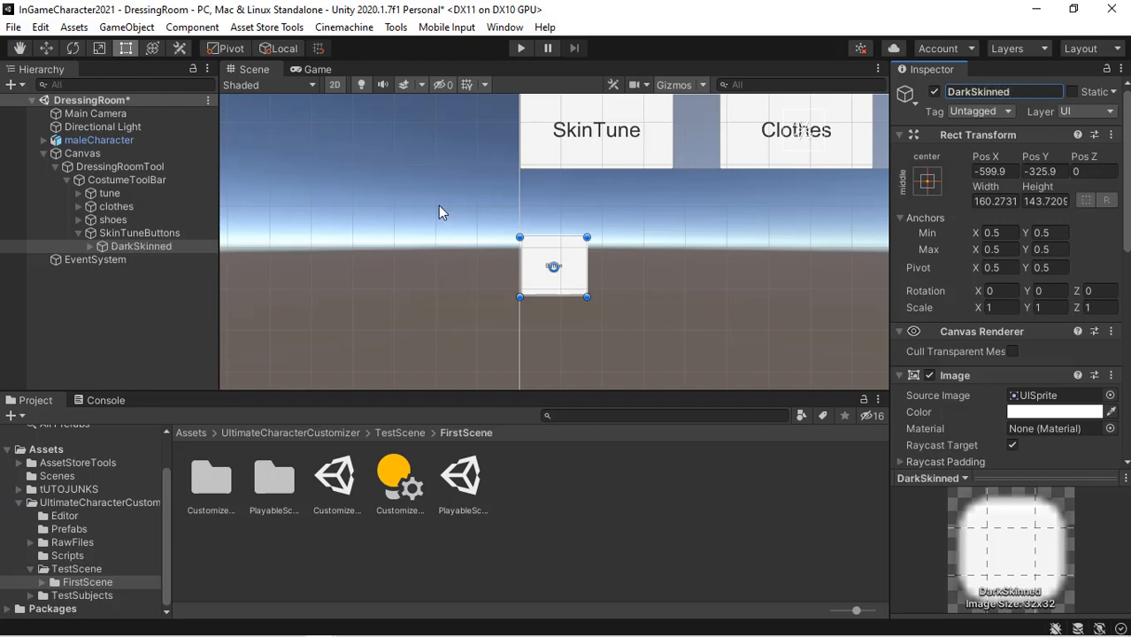
Step: Change the DarkSkinned button's label text to Dark and set its font size to 30
{"action": "left_click", "coordinate": [89, 245]}
{"action": "left_click", "coordinate": [133, 259]}
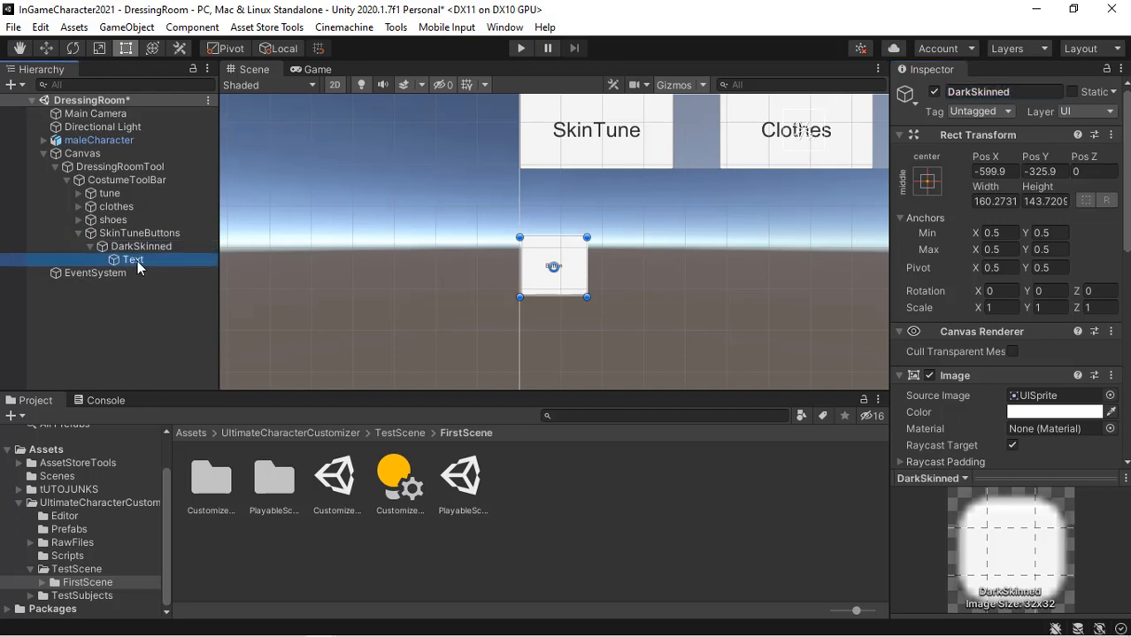
{"action": "left_click", "coordinate": [948, 414]}
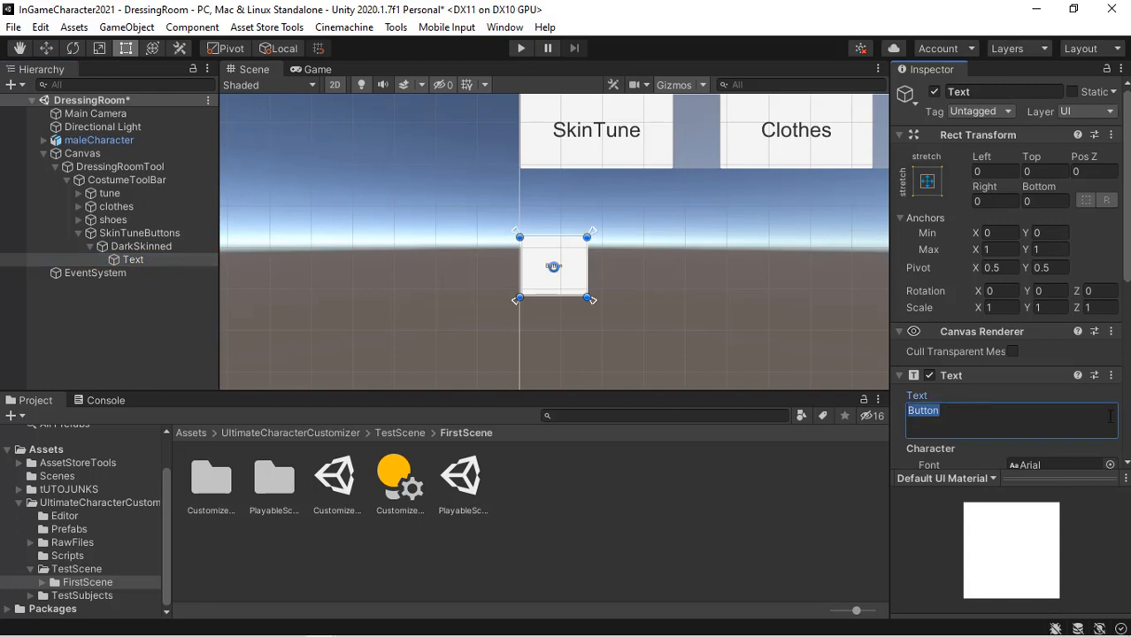
{"action": "type", "text": "Dark"}
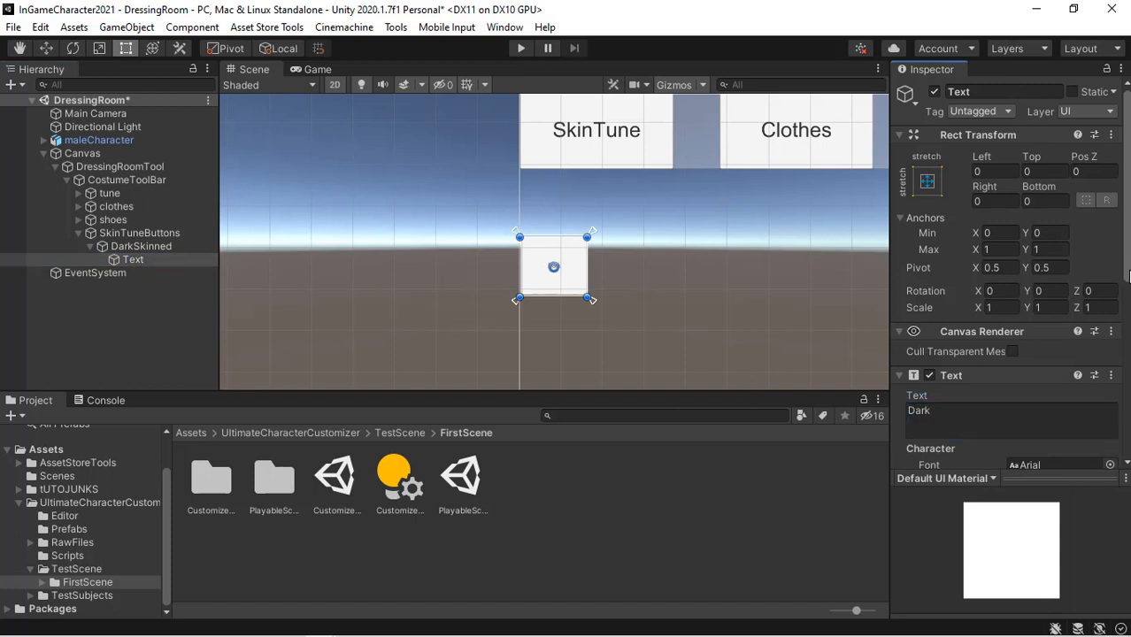
{"action": "scroll", "coordinate": [1009, 354], "scroll_direction": "down", "scroll_amount": 3}
{"action": "left_click", "coordinate": [1045, 370]}
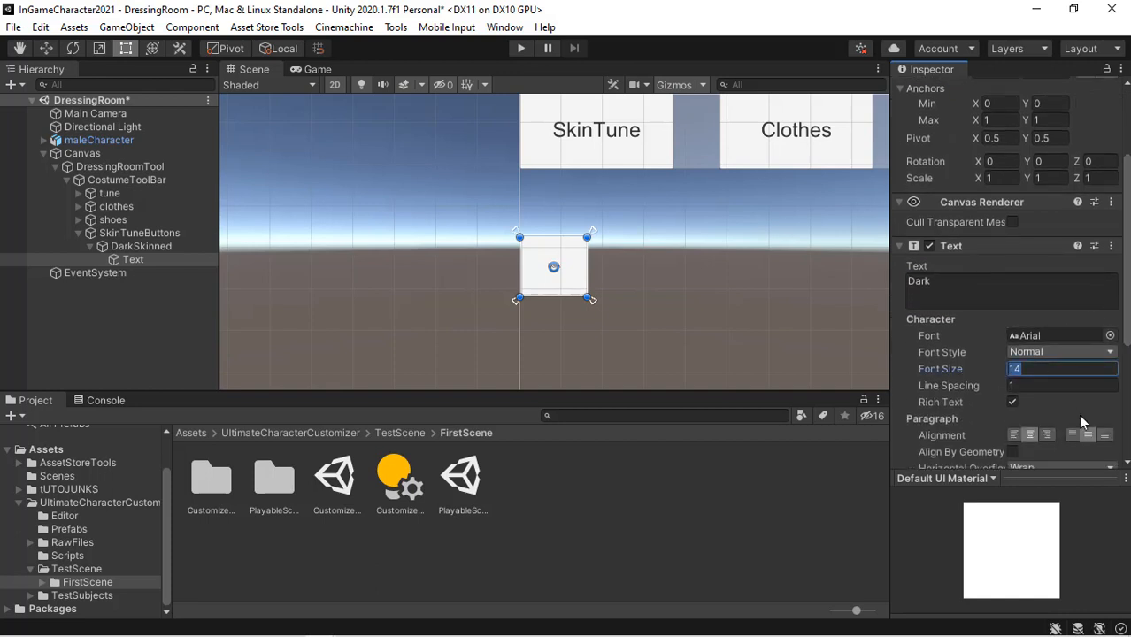
{"action": "key", "text": "BackSpace"}
{"action": "key", "text": "BackSpace"}
{"action": "type", "text": "20"}
{"action": "key", "text": "BackSpace"}
{"action": "key", "text": "BackSpace"}
{"action": "type", "text": "30"}
Step: Set the DarkSkinned button's image color to a very dark brown, hex 1B1206
{"action": "left_click", "coordinate": [151, 247]}
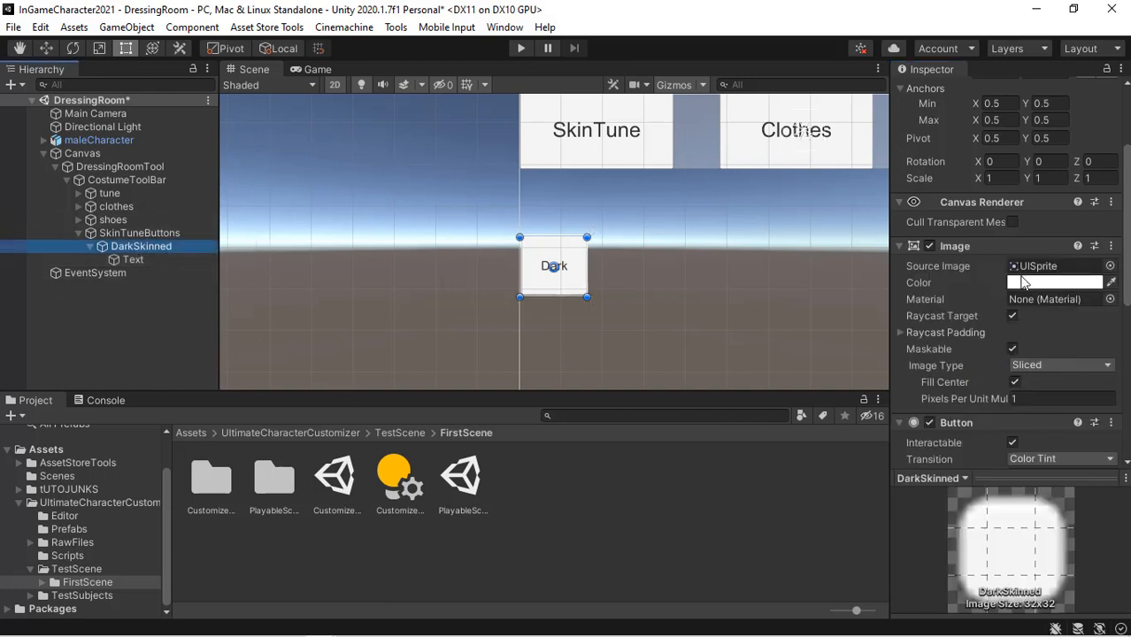
{"action": "left_click", "coordinate": [1063, 283]}
{"action": "mouse_move", "coordinate": [1043, 333]}
{"action": "left_mouse_down"}
{"action": "mouse_move", "coordinate": [1024, 405]}
{"action": "mouse_move", "coordinate": [1046, 380]}
{"action": "mouse_move", "coordinate": [1059, 383]}
{"action": "mouse_move", "coordinate": [1058, 400]}
{"action": "left_mouse_up"}
{"action": "left_click", "coordinate": [1095, 320]}
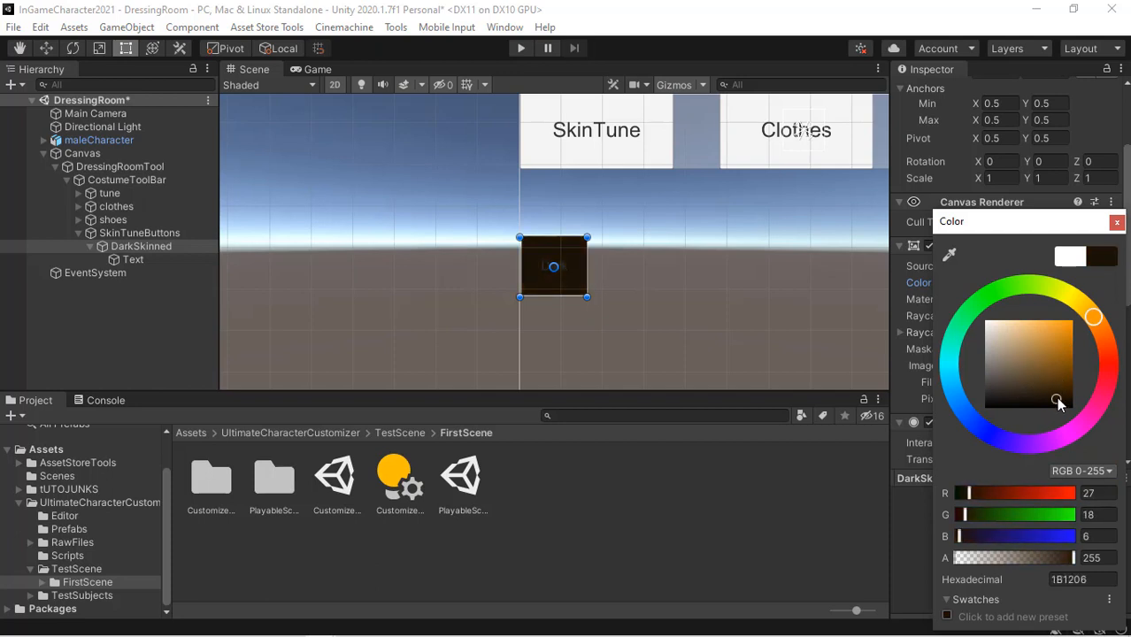
{"action": "left_click", "coordinate": [1117, 222]}
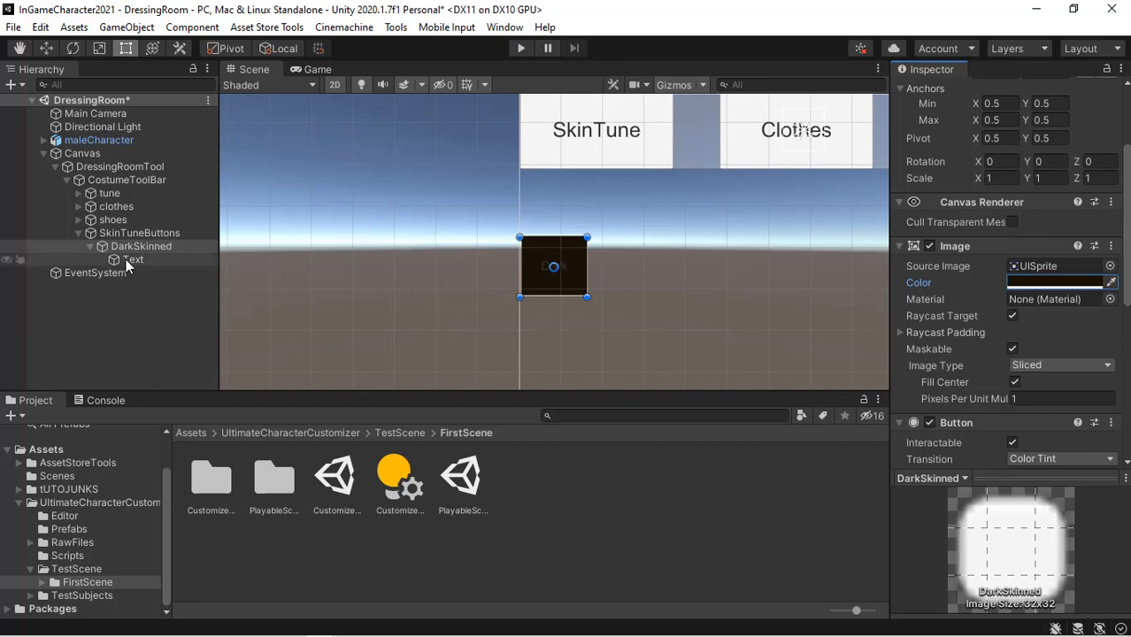
Step: Set the DarkSkinned button's label text color to white, FFFFFF
{"action": "left_click", "coordinate": [163, 258]}
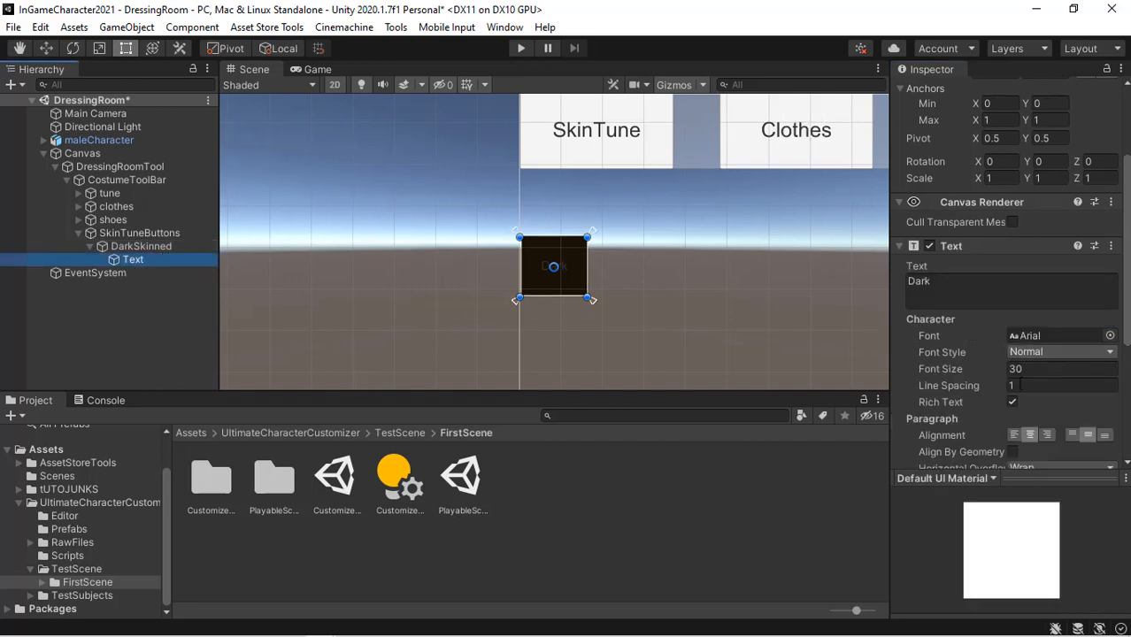
{"action": "scroll", "coordinate": [1009, 310], "scroll_direction": "down", "scroll_amount": 4}
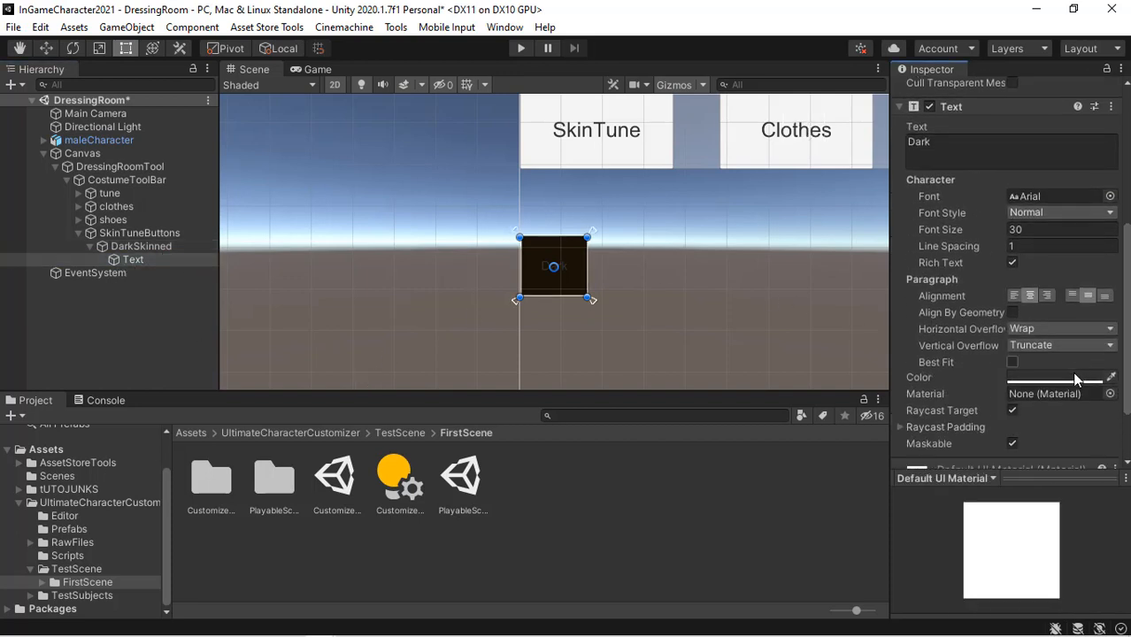
{"action": "left_click", "coordinate": [1043, 378]}
{"action": "left_click_drag", "start_coordinate": [991, 321], "coordinate": [981, 317]}
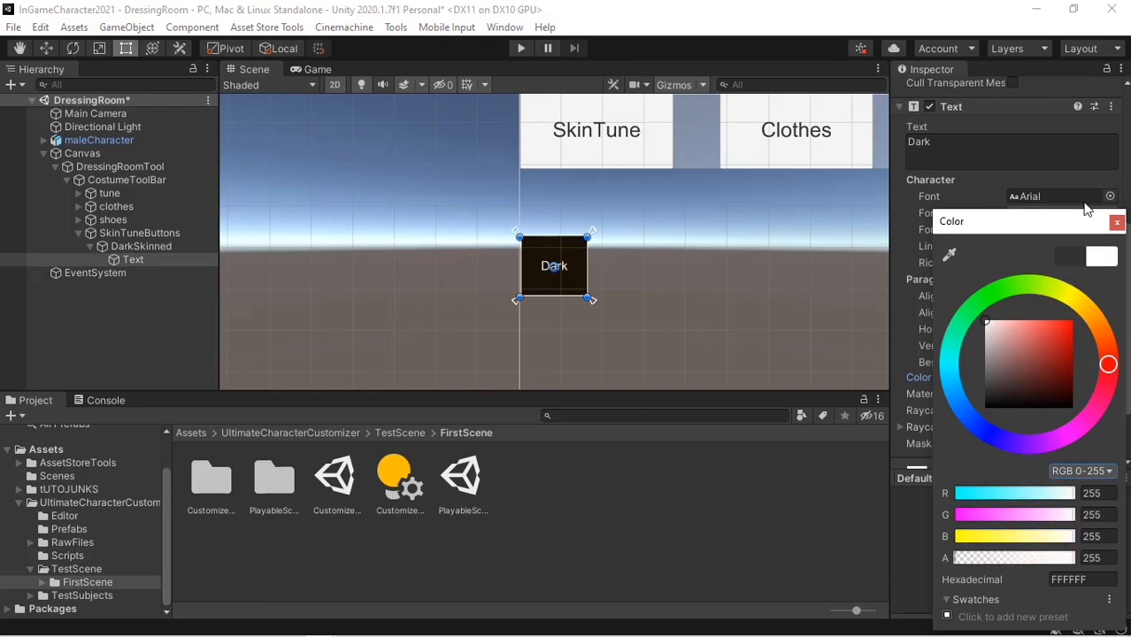
{"action": "left_click", "coordinate": [1117, 222]}
Step: Duplicate the DarkSkinned button and rename the copy to LightSkinned
{"action": "left_click", "coordinate": [163, 247]}
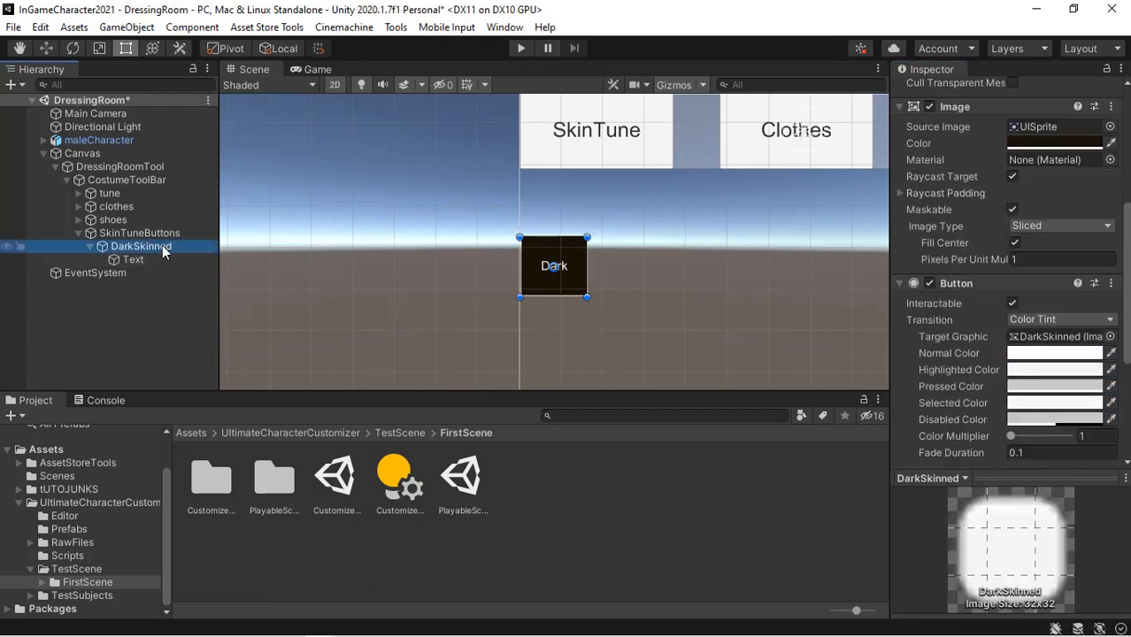
{"action": "key", "text": "ctrl+d"}
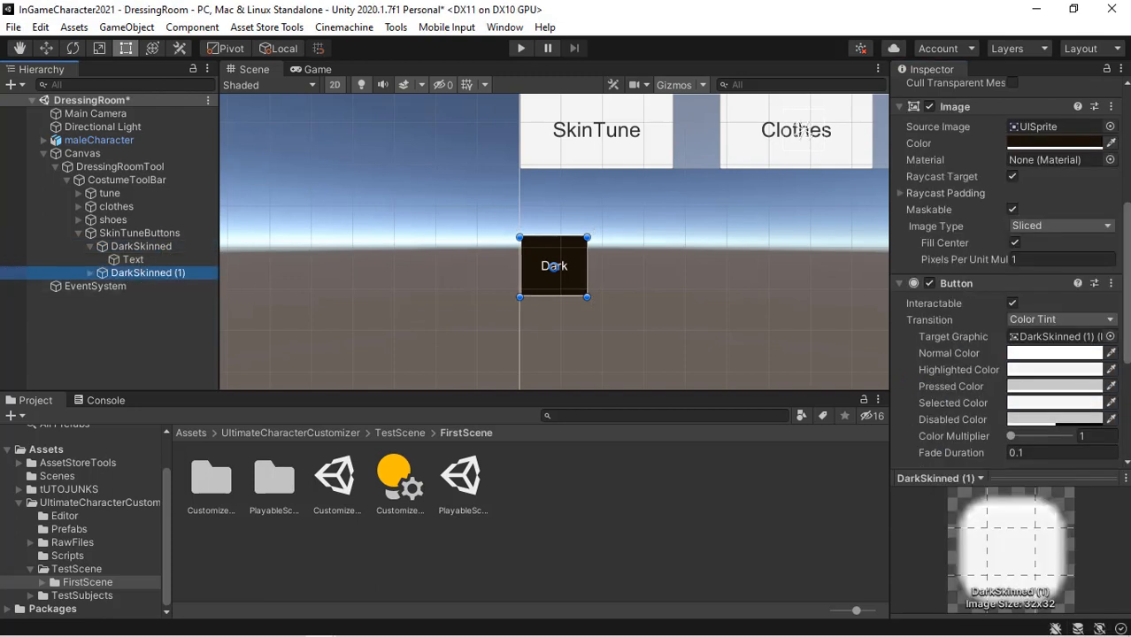
{"action": "left_click_drag", "start_coordinate": [1127, 281], "coordinate": [1126, 169]}
{"action": "left_click", "coordinate": [1020, 90]}
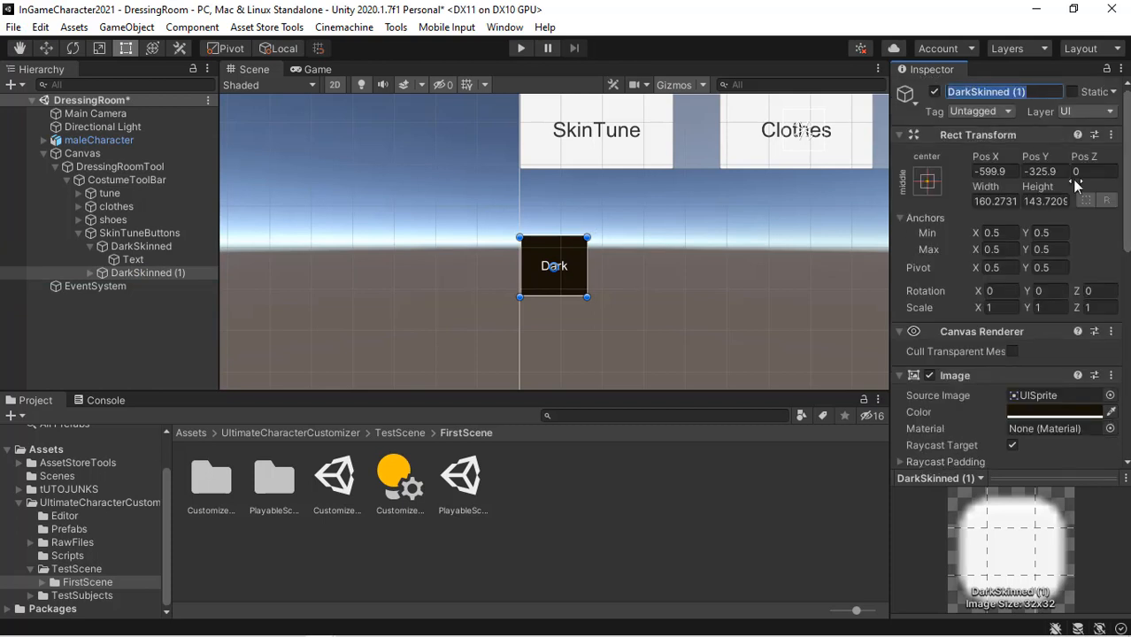
{"action": "key", "text": "End"}
{"action": "key", "text": "BackSpace"}
{"action": "key", "text": "BackSpace"}
{"action": "key", "text": "BackSpace"}
{"action": "key", "text": "BackSpace"}
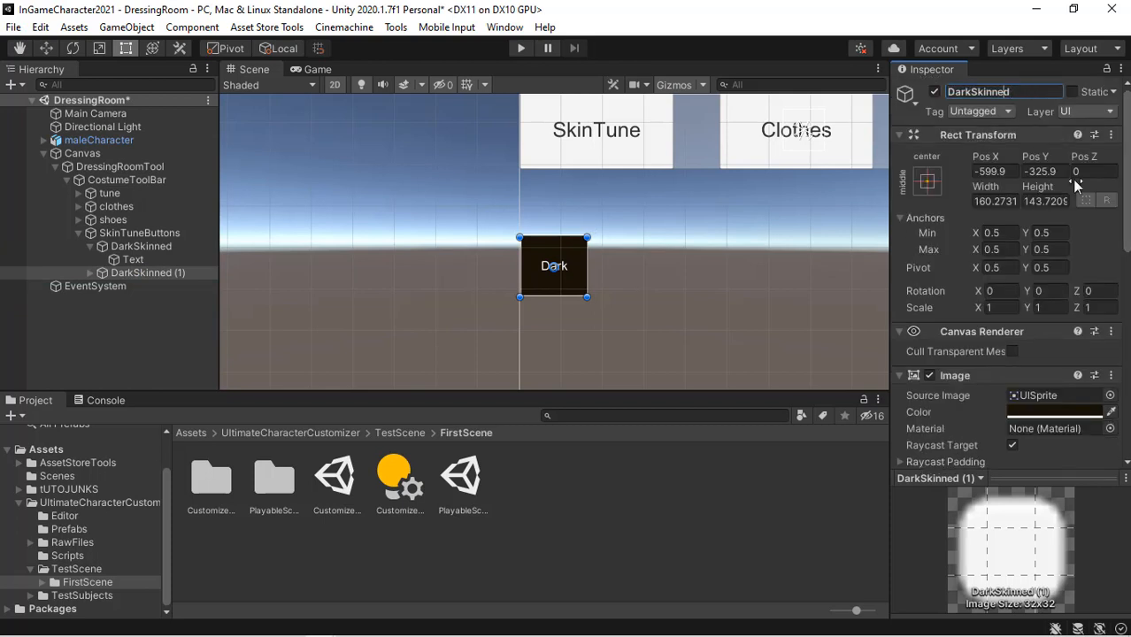
{"action": "key", "text": "BackSpace"}
{"action": "key", "text": "BackSpace"}
{"action": "key", "text": "BackSpace"}
{"action": "key", "text": "BackSpace"}
{"action": "type", "text": "Light"}
{"action": "key", "text": "Return"}
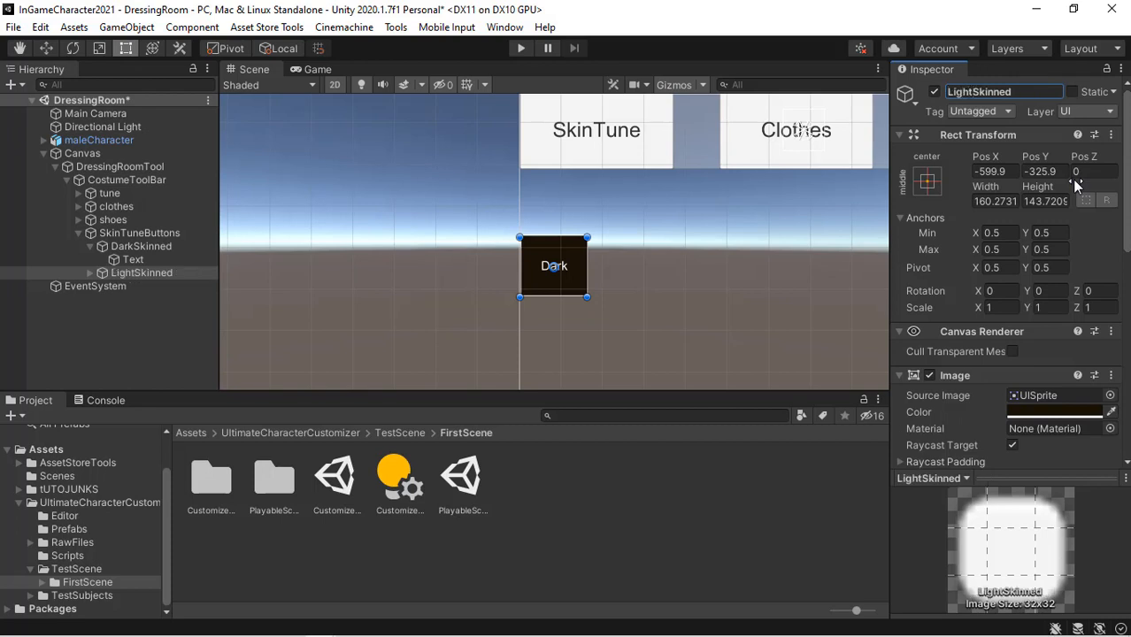
Step: Set the LightSkinned button's image color to orange-brown B5760F and move it along X to sit beside DarkSkinned
{"action": "scroll", "coordinate": [1019, 266], "scroll_direction": "down", "scroll_amount": 5}
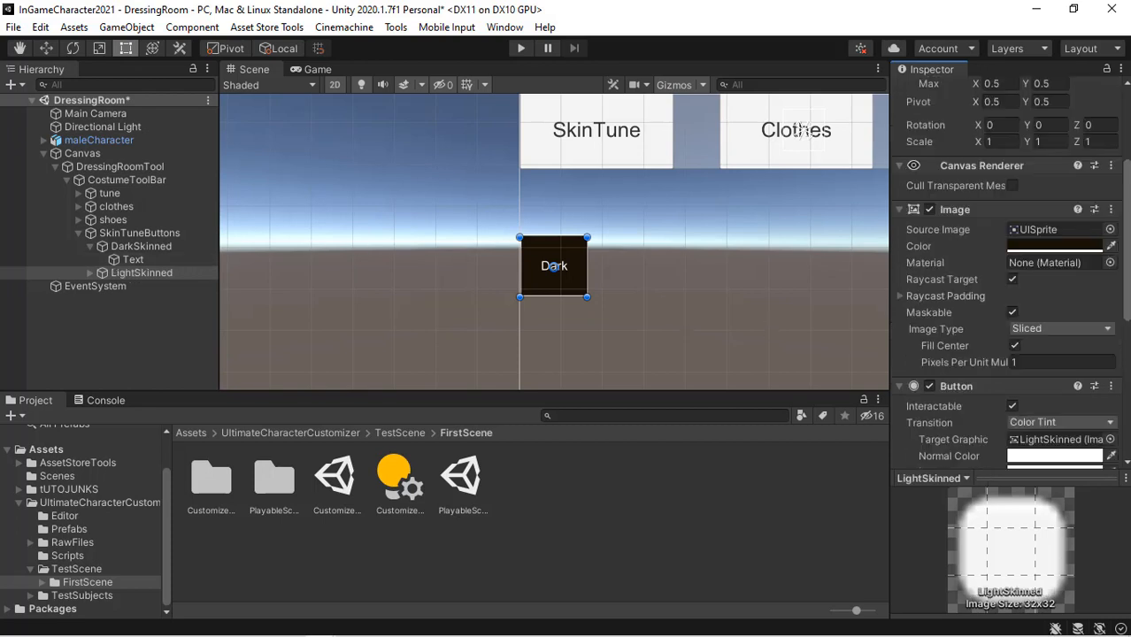
{"action": "left_click", "coordinate": [1052, 198]}
{"action": "left_click_drag", "start_coordinate": [1011, 324], "coordinate": [1066, 309]}
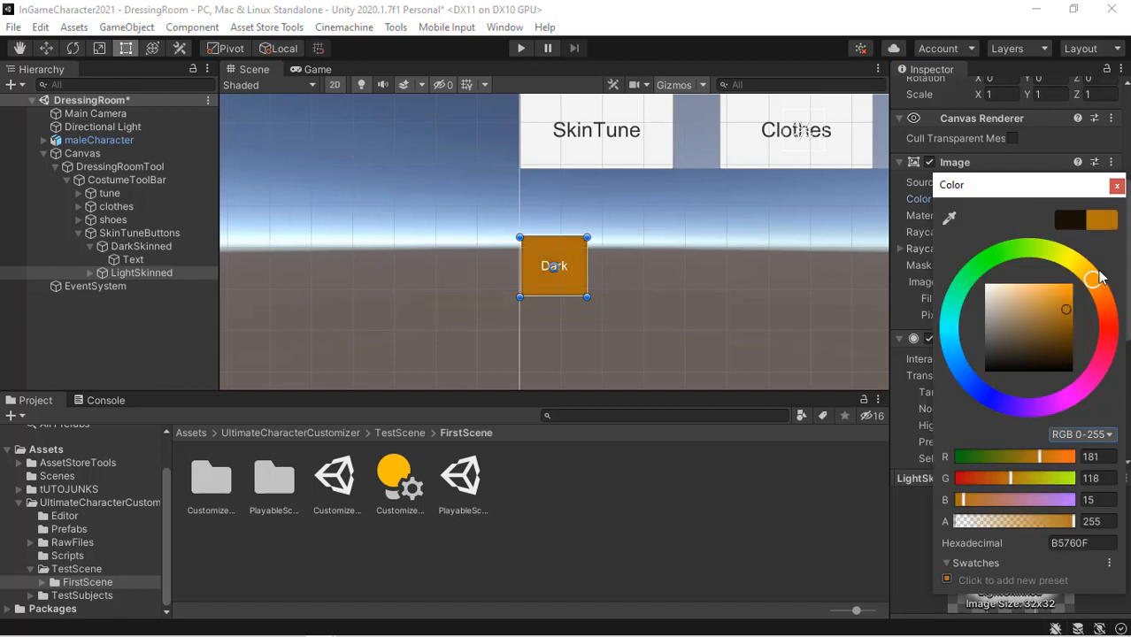
{"action": "left_click", "coordinate": [1118, 187]}
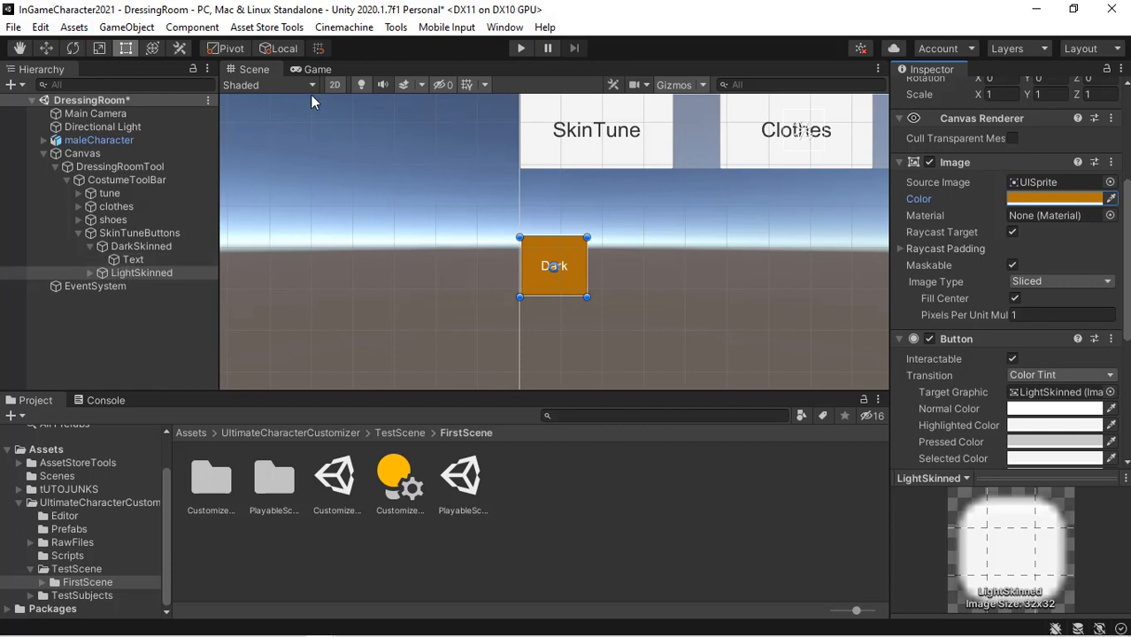
{"action": "left_click", "coordinate": [48, 49]}
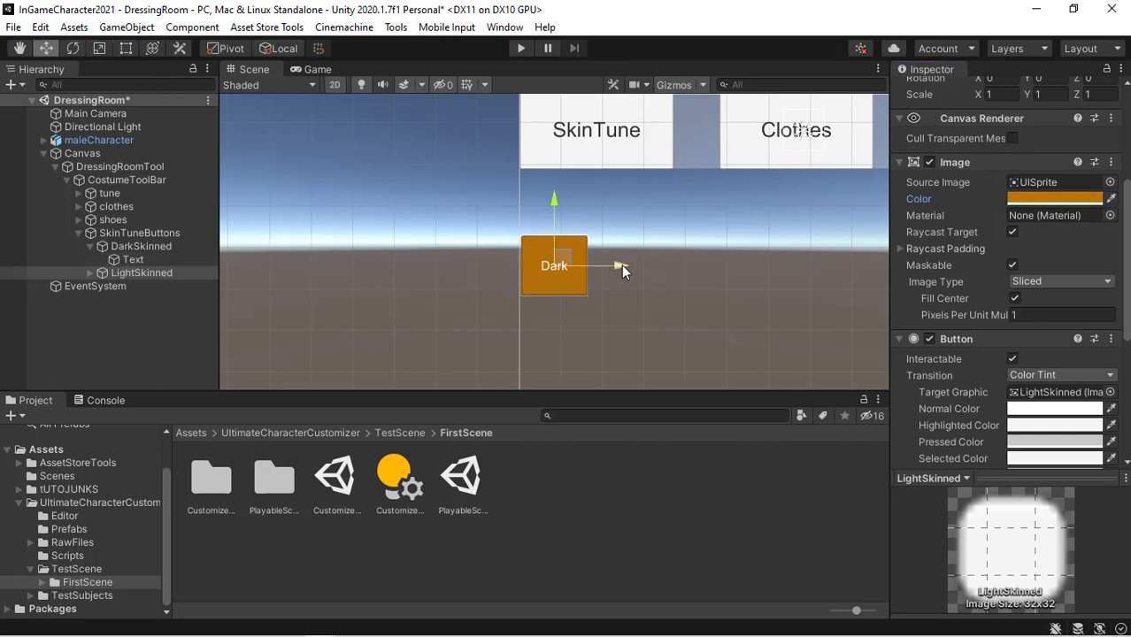
{"action": "left_click_drag", "start_coordinate": [622, 266], "coordinate": [693, 271]}
Step: Duplicate the LightSkinned button and move the copy along X beside it, to Pos X about -242
{"action": "left_click", "coordinate": [171, 273]}
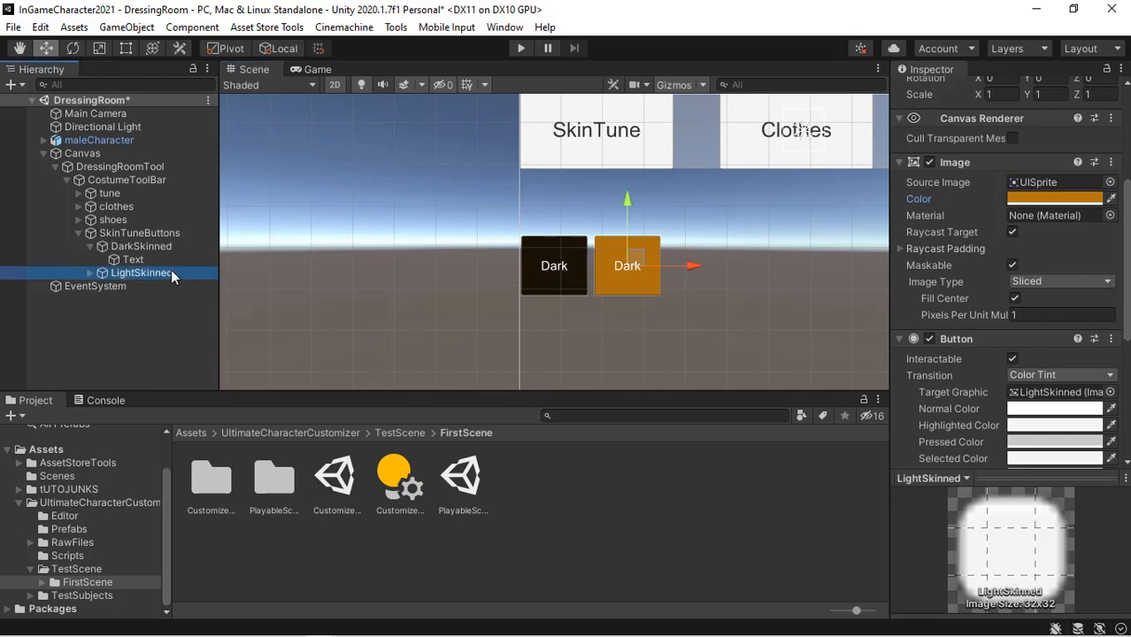
{"action": "key", "text": "ctrl+d"}
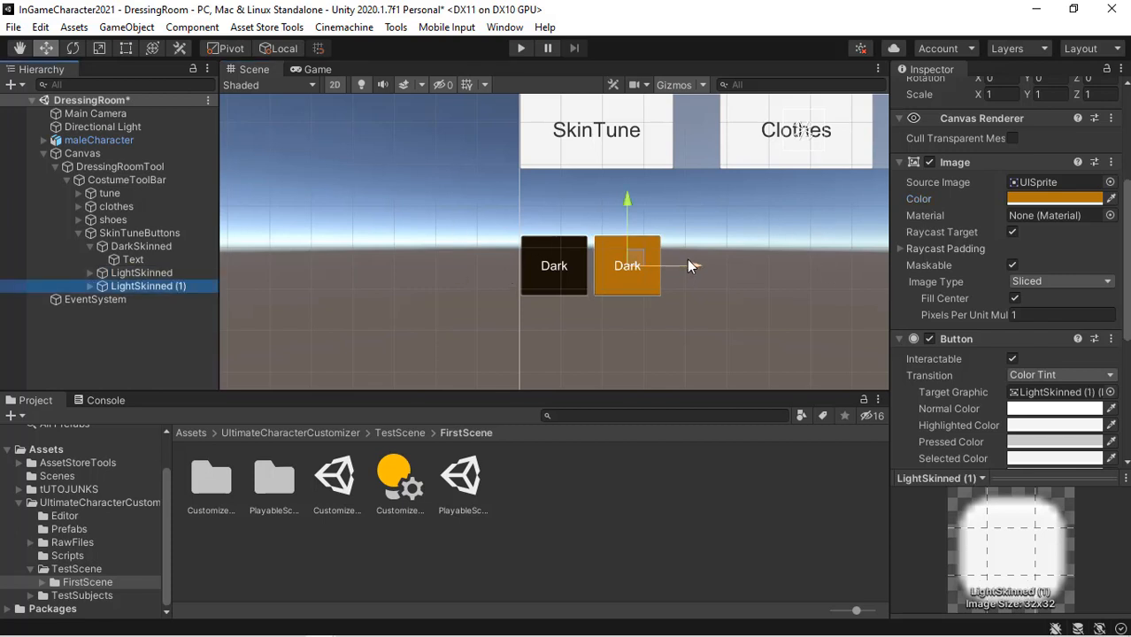
{"action": "left_click_drag", "start_coordinate": [690, 265], "coordinate": [763, 275]}
{"action": "scroll", "coordinate": [1014, 93], "scroll_direction": "up", "scroll_amount": 5}
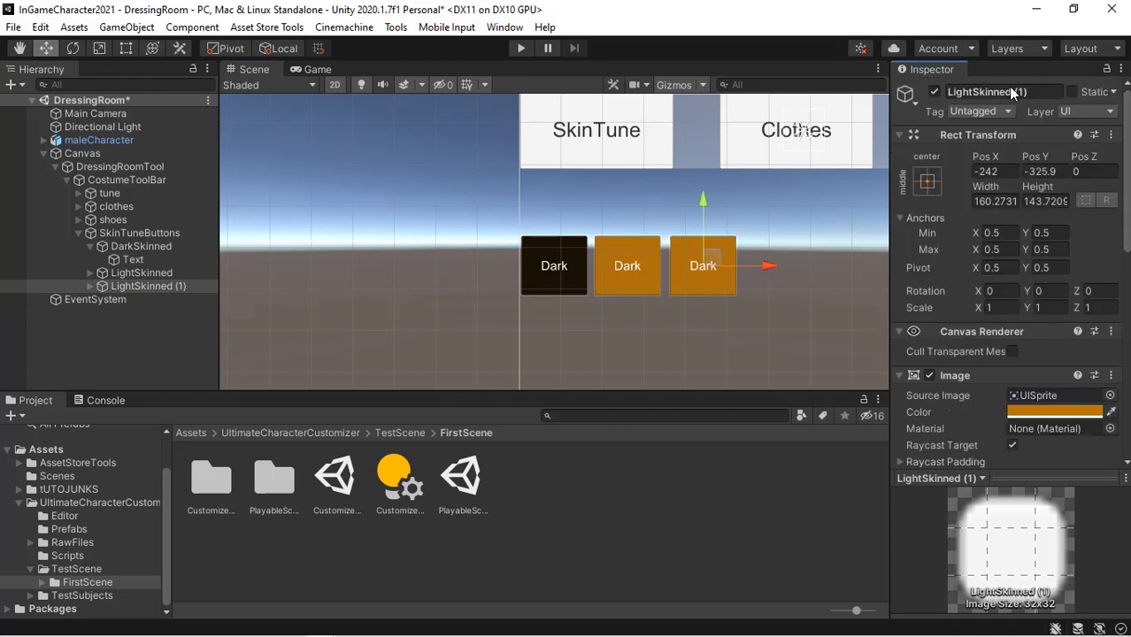
Step: Rename the duplicated LightSkinned button to FairlySkinned
{"action": "left_click", "coordinate": [1046, 98]}
{"action": "left_click", "coordinate": [1046, 98]}
{"action": "key", "text": "BackSpace"}
{"action": "key", "text": "BackSpace"}
{"action": "key", "text": "BackSpace"}
{"action": "key", "text": "BackSpace"}
{"action": "key", "text": "BackSpace"}
{"action": "key", "text": "BackSpace"}
{"action": "key", "text": "BackSpace"}
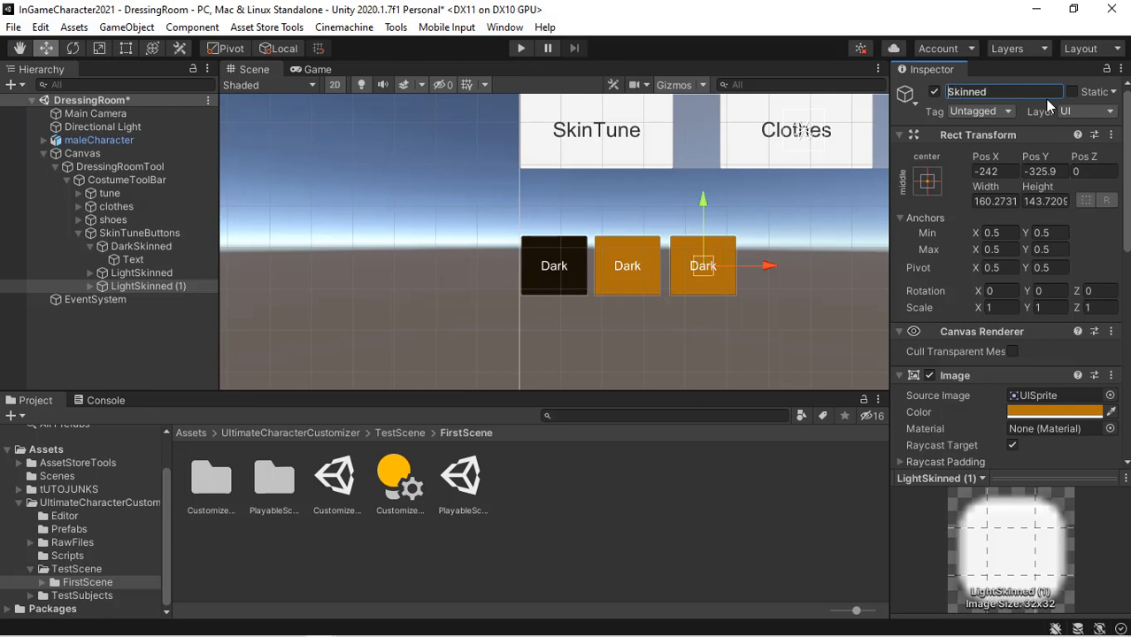
{"action": "type", "text": "Fair"}
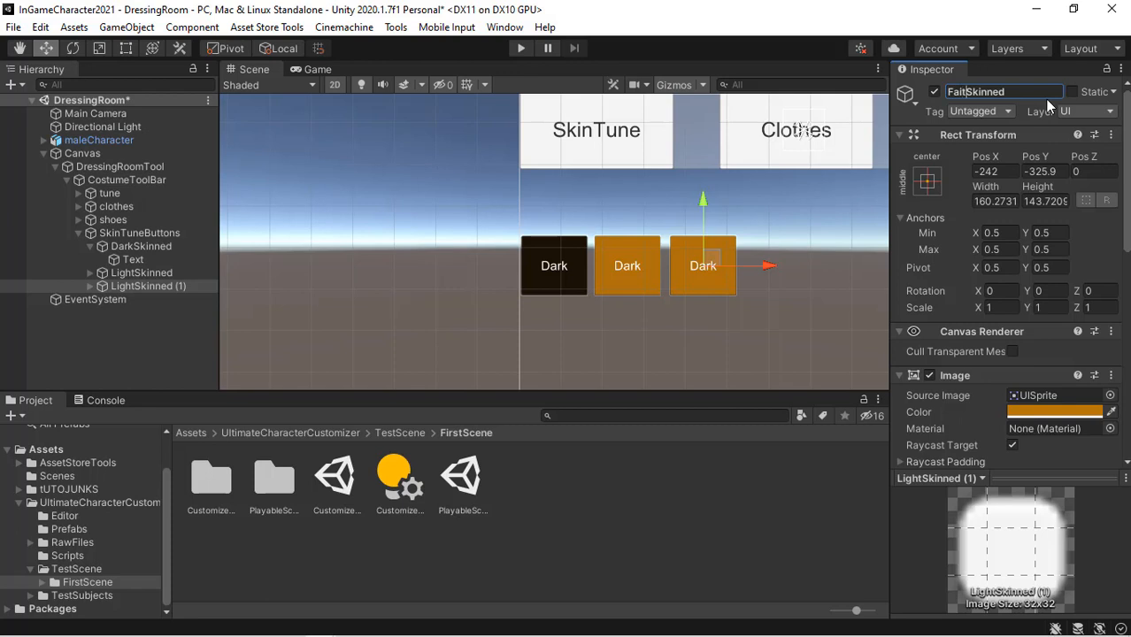
{"action": "type", "text": "ly"}
{"action": "key", "text": "Return"}
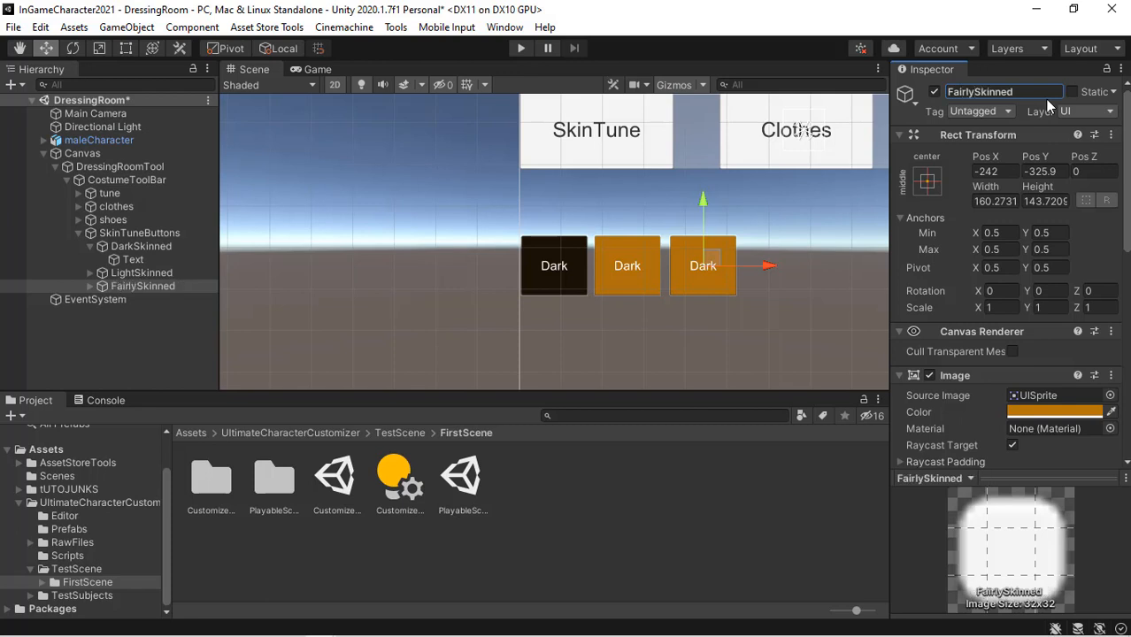
Step: Set the FairlySkinned button's image color to muted brown, 745523
{"action": "scroll", "coordinate": [1093, 271], "scroll_direction": "down", "scroll_amount": 5}
{"action": "left_click", "coordinate": [1076, 125]}
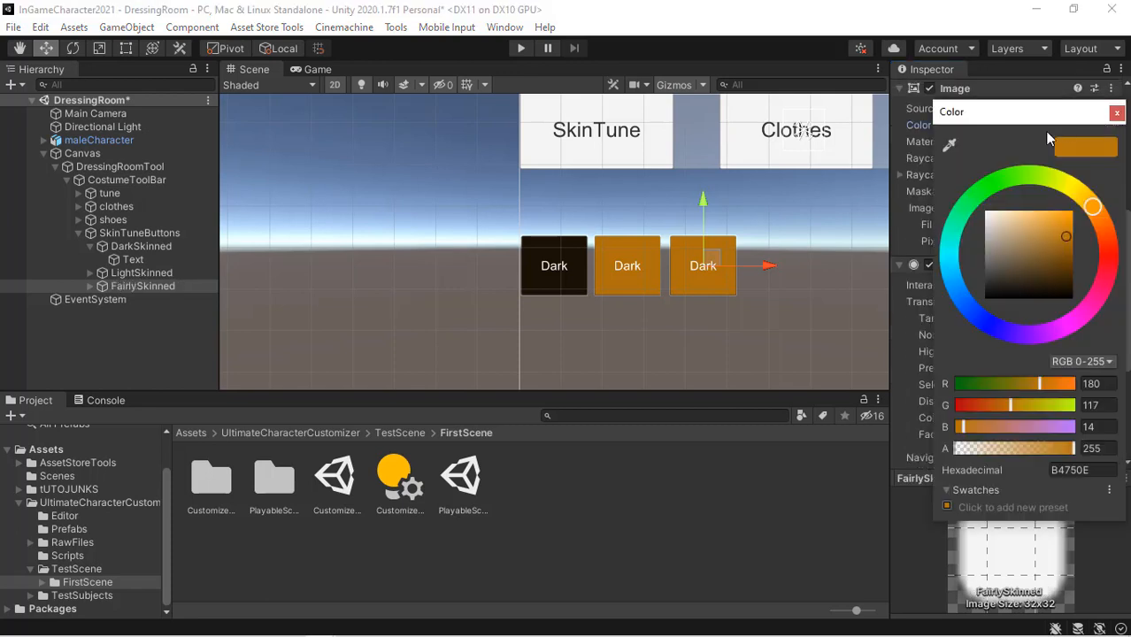
{"action": "left_click_drag", "start_coordinate": [1052, 263], "coordinate": [1048, 258]}
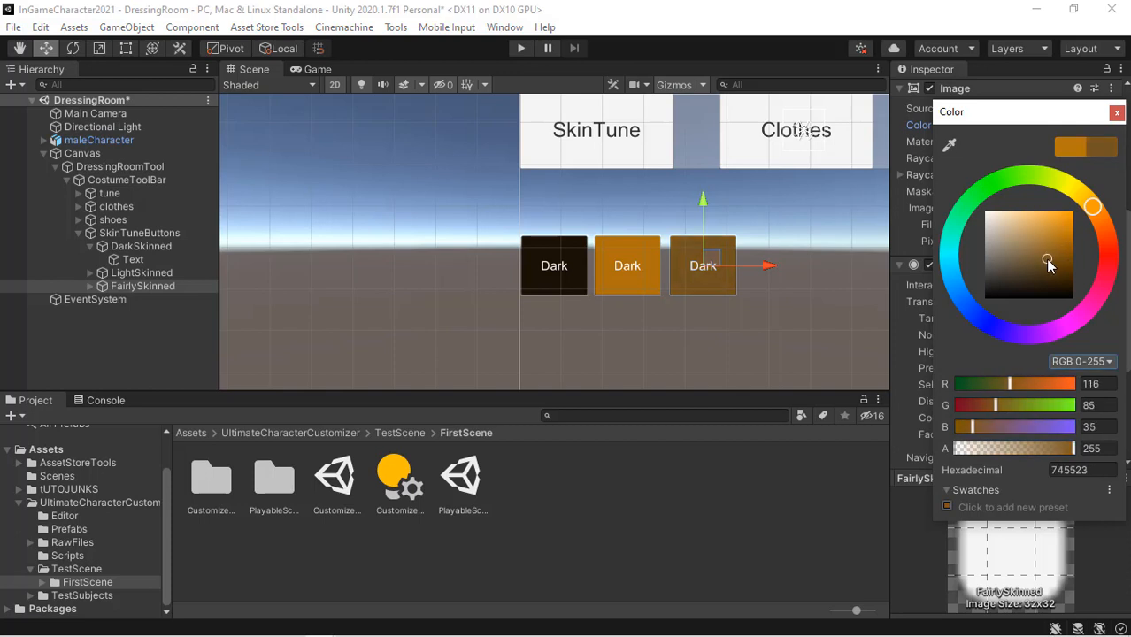
{"action": "left_click", "coordinate": [1117, 113]}
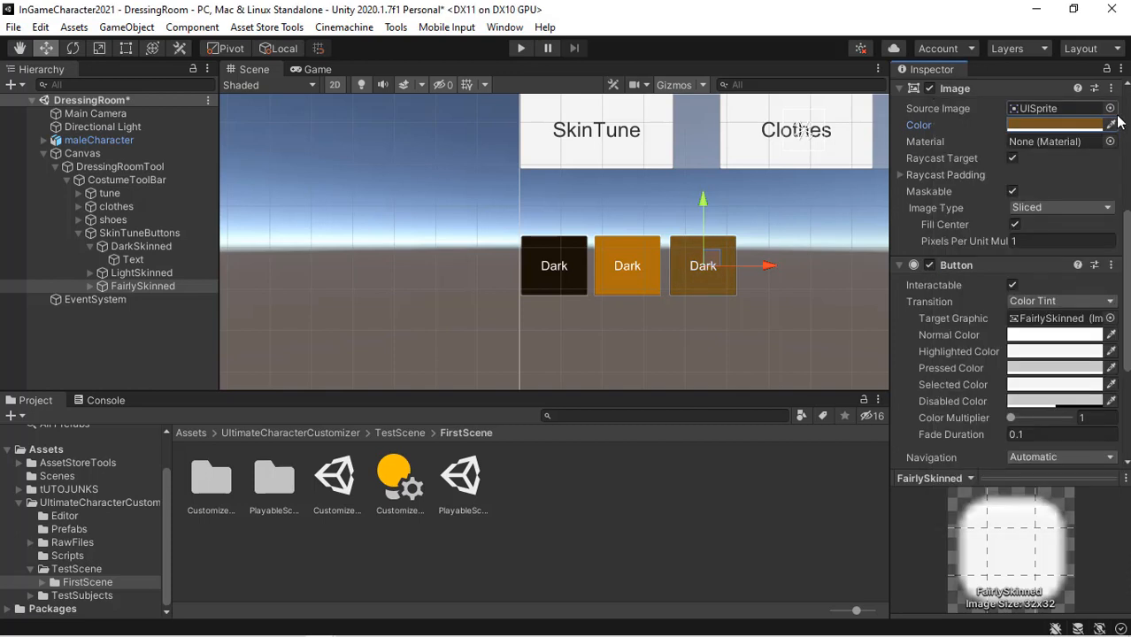
Step: Change the FairlySkinned button's label text to Fair
{"action": "left_click", "coordinate": [100, 285]}
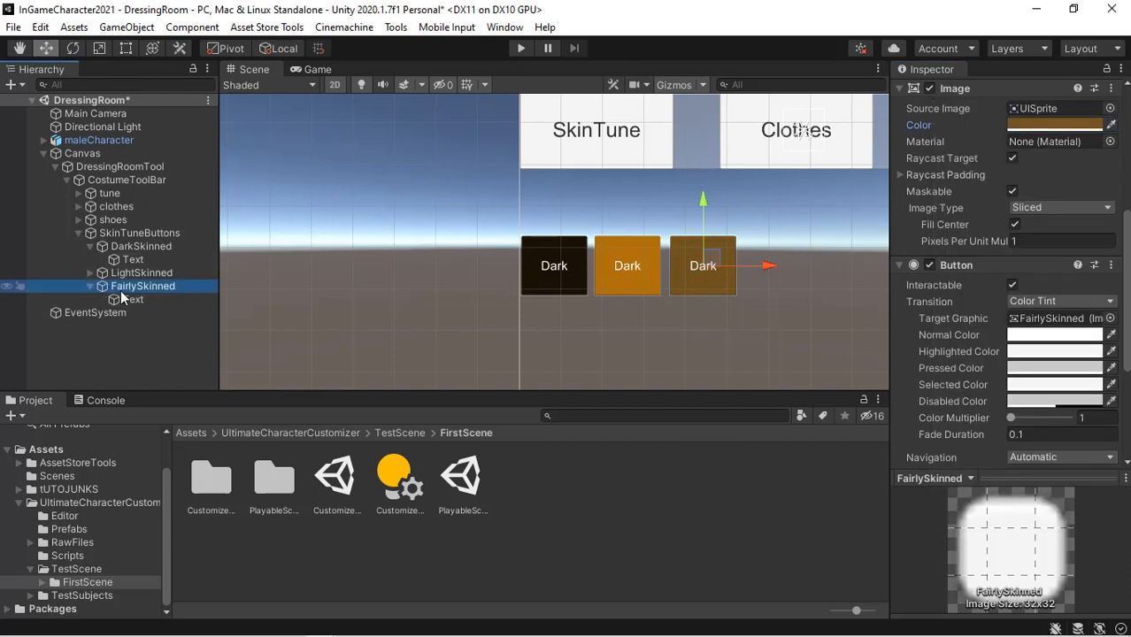
{"action": "left_click", "coordinate": [90, 286]}
{"action": "left_click", "coordinate": [133, 300]}
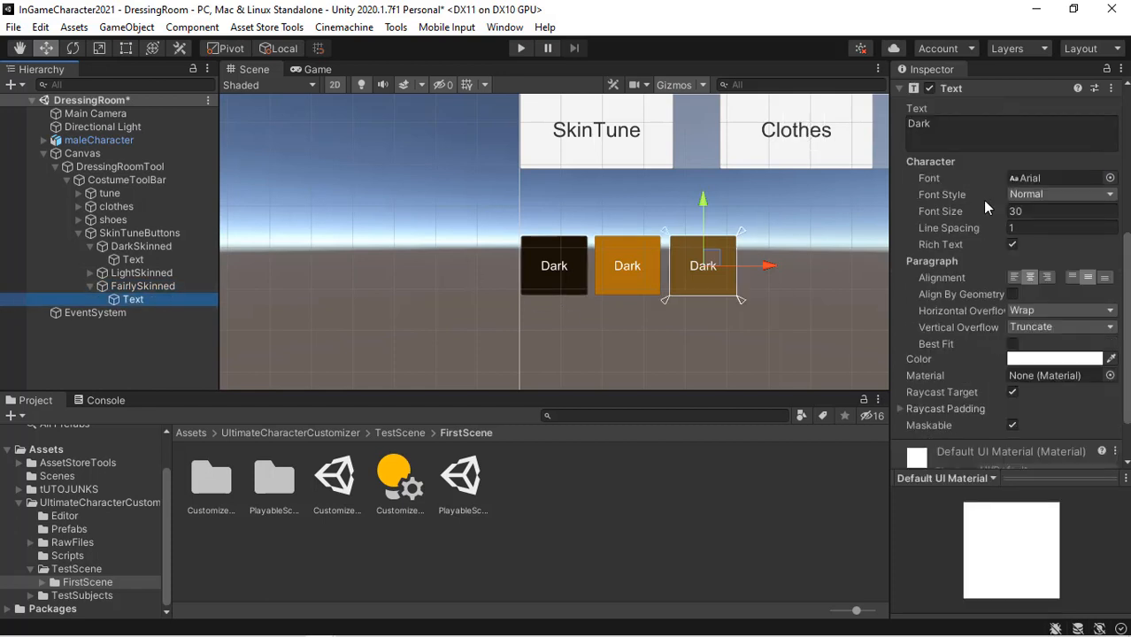
{"action": "left_click", "coordinate": [1019, 140]}
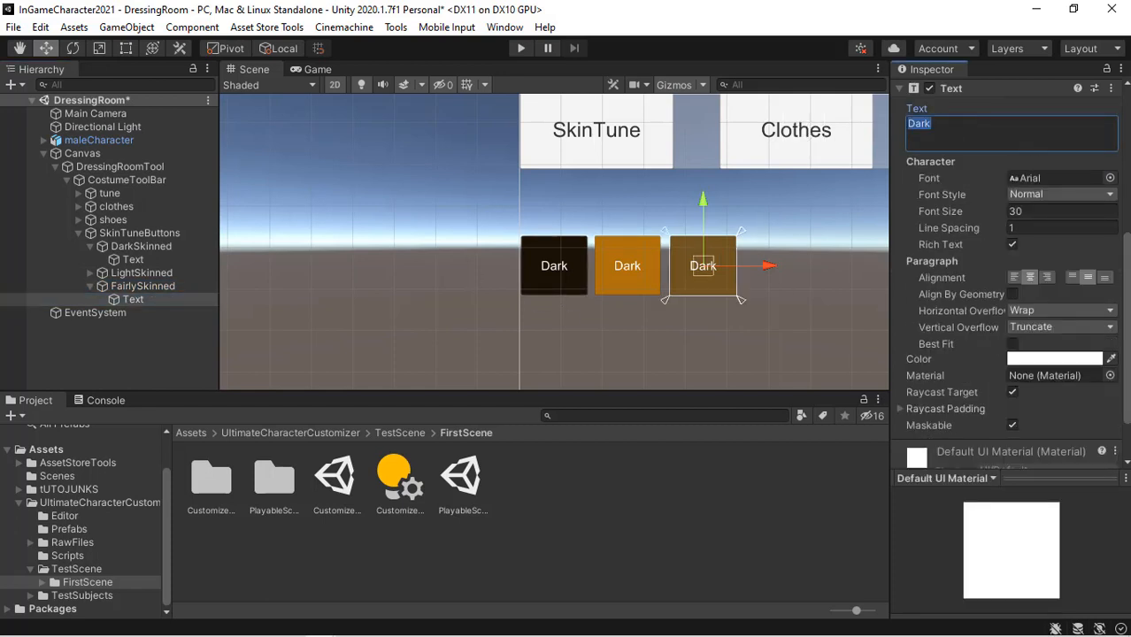
{"action": "type", "text": "Fair"}
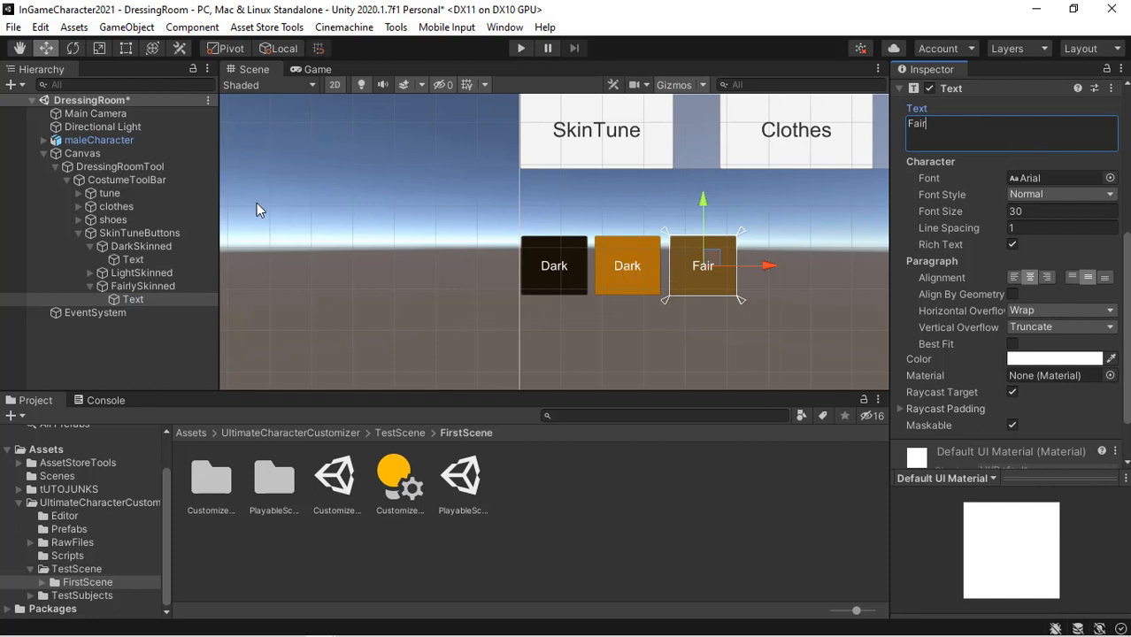
Step: Change the LightSkinned button's label text to Light and save the scene
{"action": "left_click", "coordinate": [91, 273]}
{"action": "left_click", "coordinate": [108, 285]}
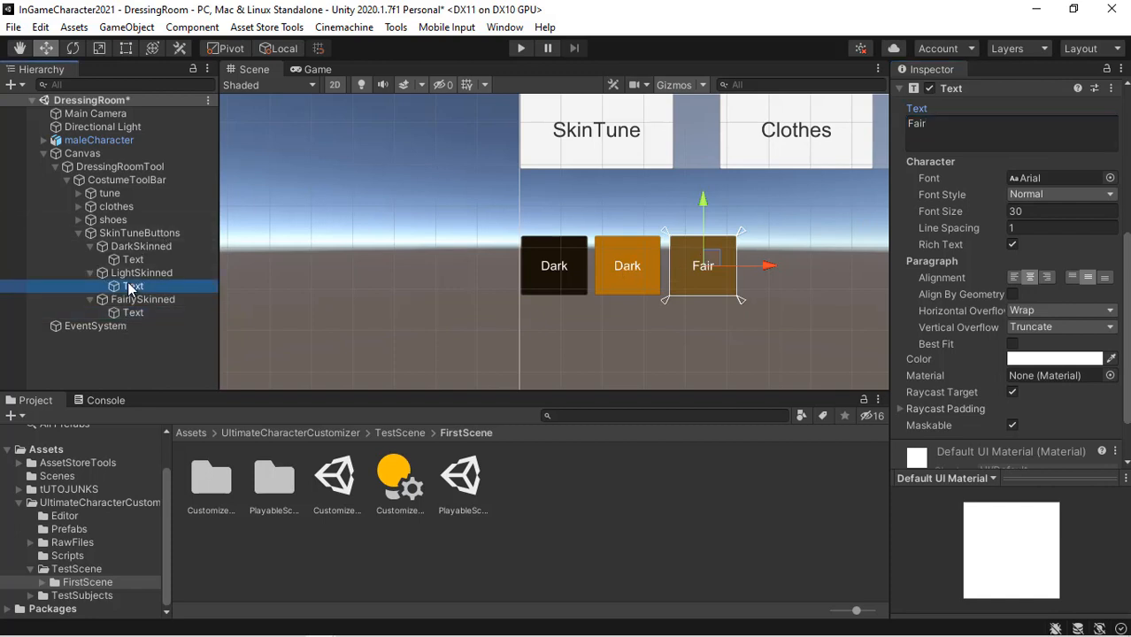
{"action": "left_click", "coordinate": [1075, 145]}
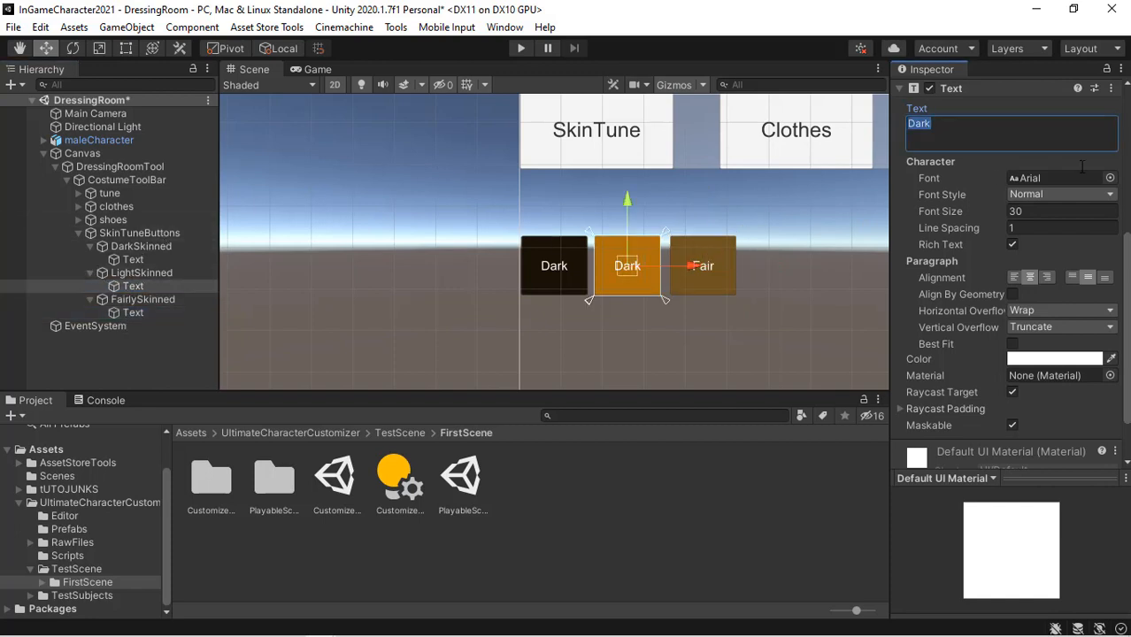
{"action": "type", "text": "Light"}
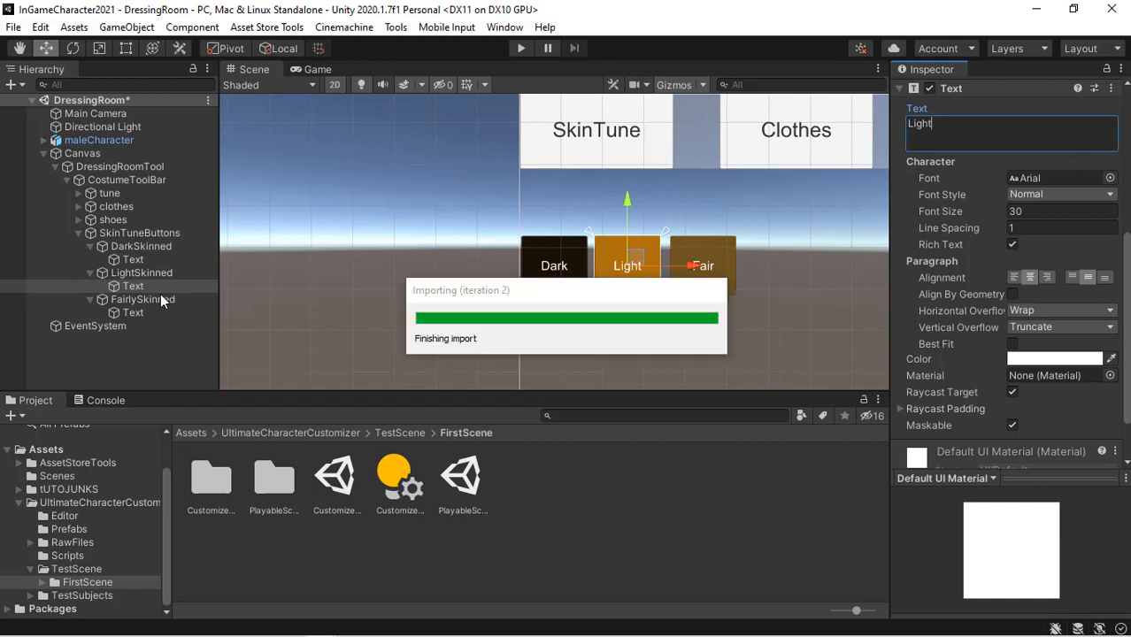
{"action": "left_click", "coordinate": [90, 246]}
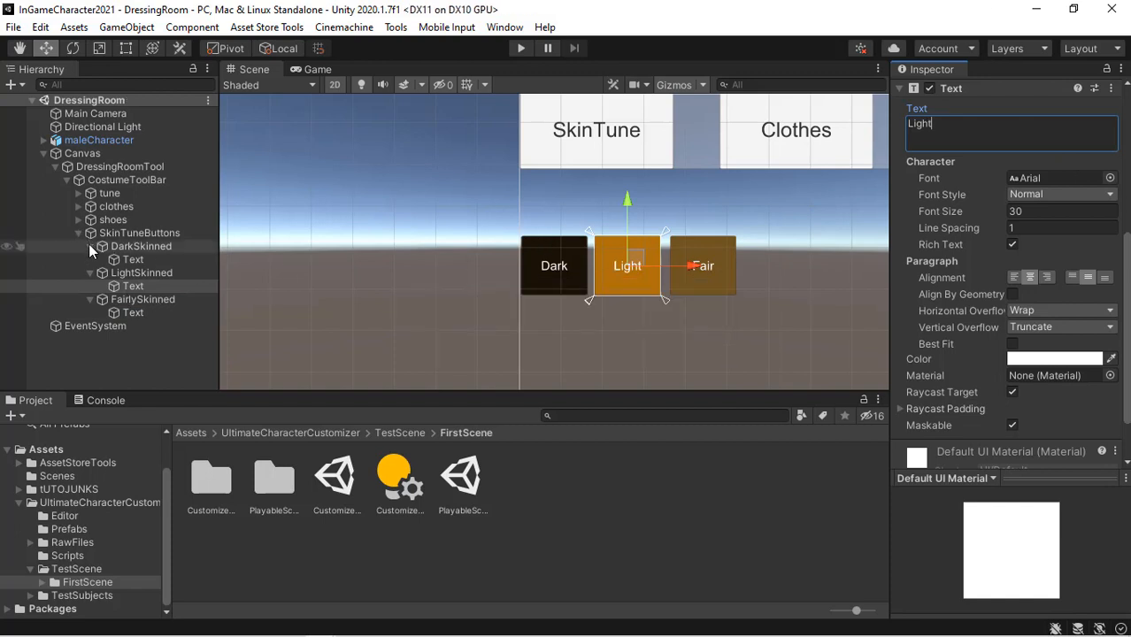
{"action": "key", "text": "ctrl+s"}
Step: Collapse the SkinTuneButtons group in the hierarchy and deactivate it so its skin tone buttons are hidden
{"action": "left_click", "coordinate": [91, 260]}
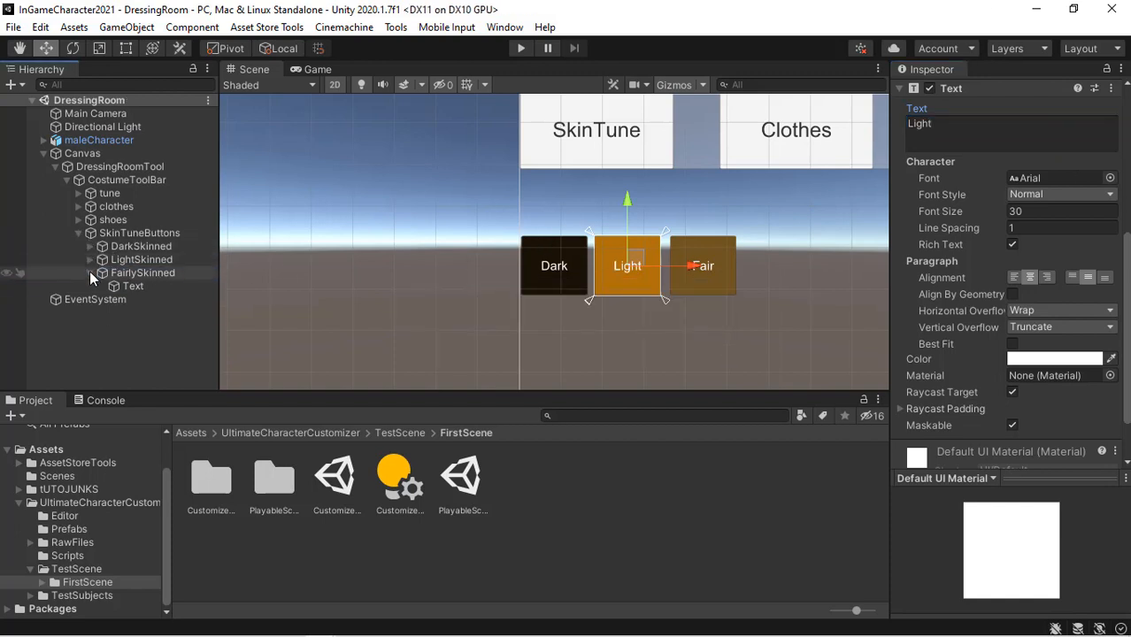
{"action": "left_click", "coordinate": [89, 273]}
{"action": "left_click", "coordinate": [107, 233]}
{"action": "left_click", "coordinate": [79, 233]}
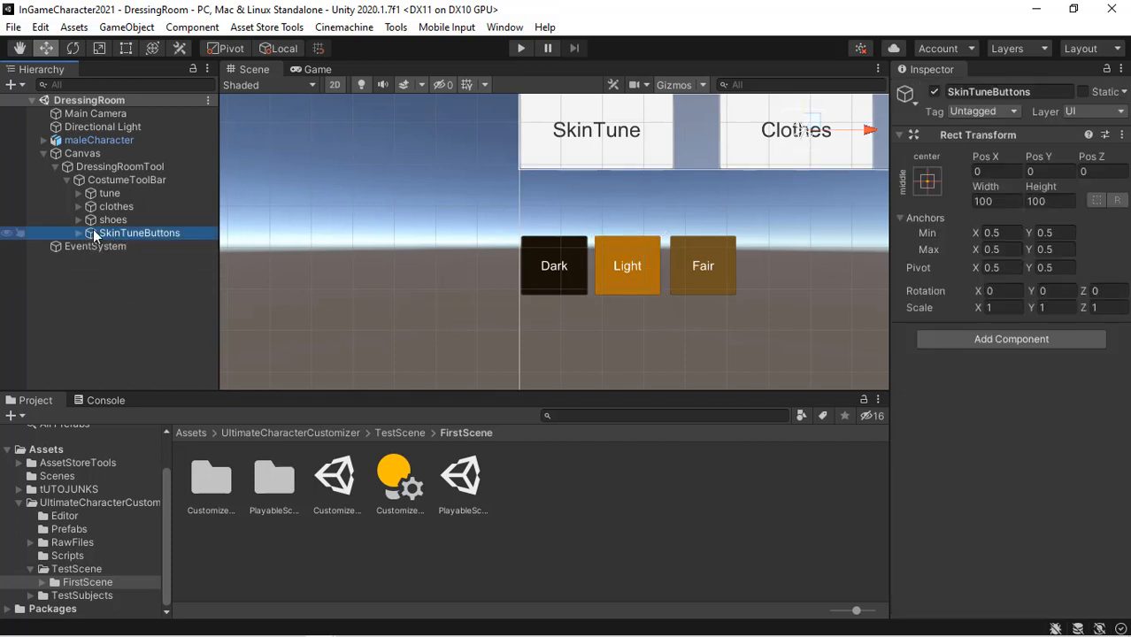
{"action": "middle_click_drag", "start_coordinate": [722, 278], "coordinate": [705, 279]}
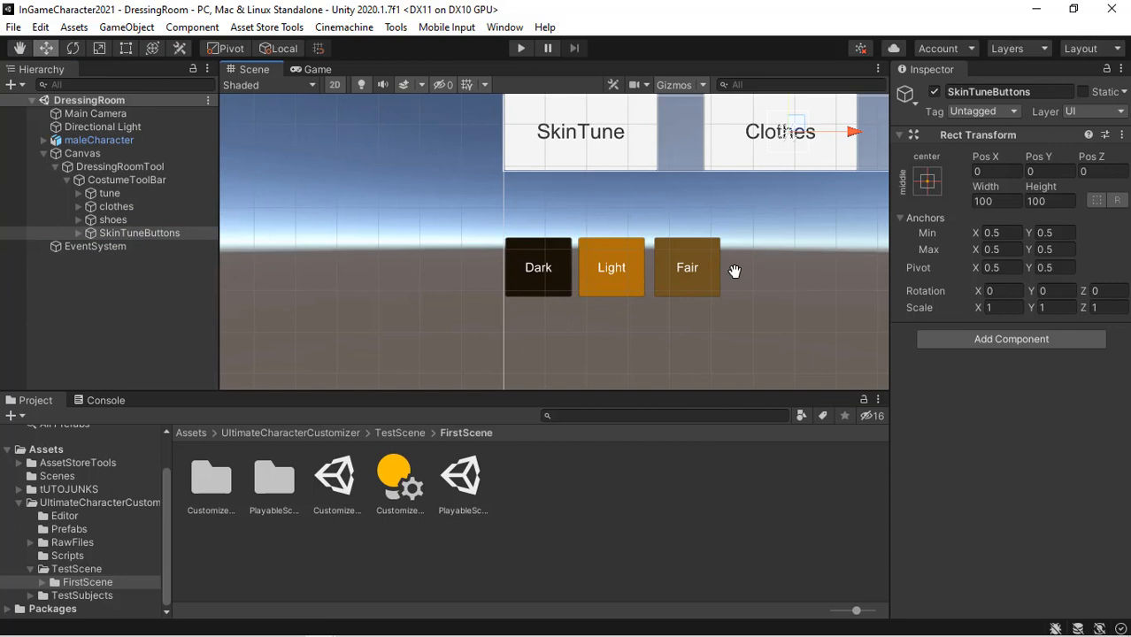
{"action": "scroll", "coordinate": [735, 271], "scroll_direction": "down", "scroll_amount": 2}
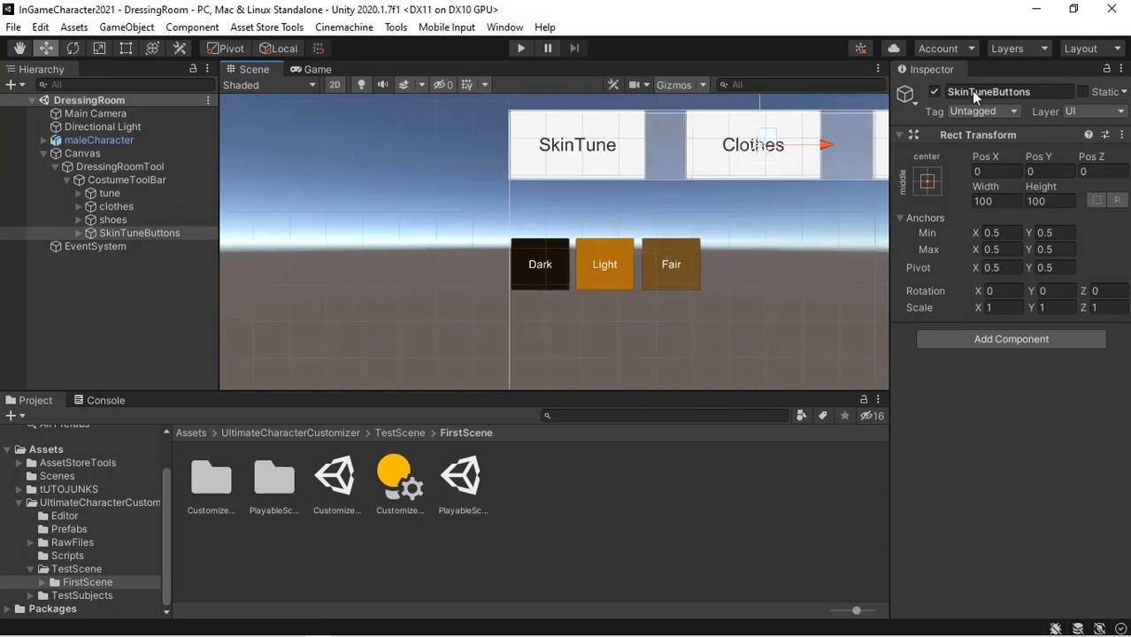
{"action": "left_click", "coordinate": [936, 91]}
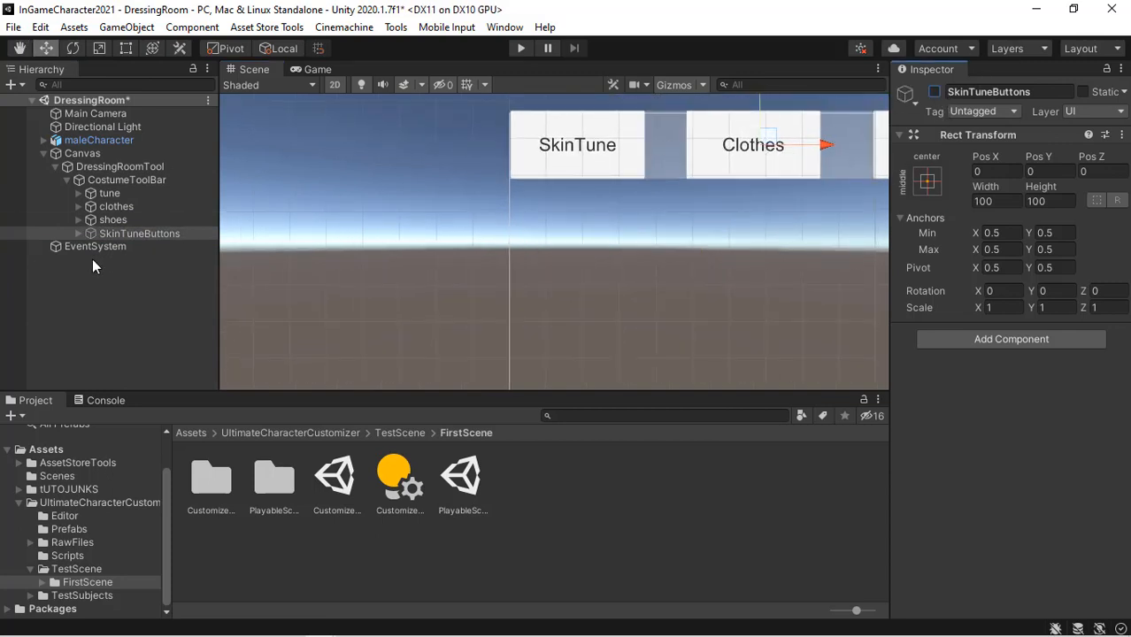
Step: Create an empty object under CostumeToolBar and name it ClothesBut
{"action": "right_click", "coordinate": [124, 181]}
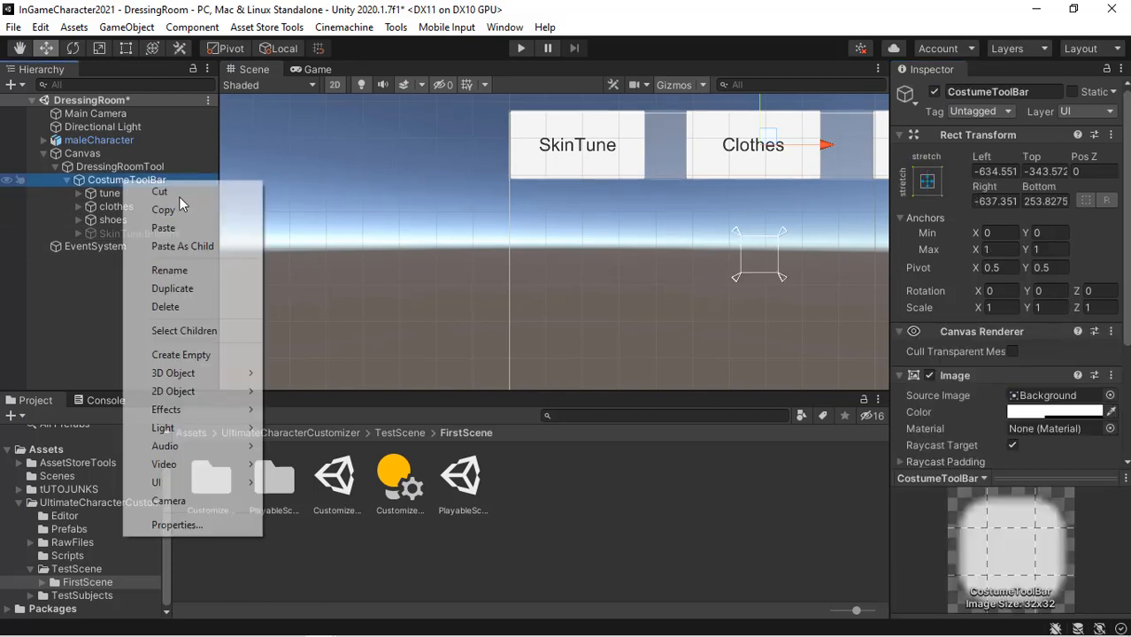
{"action": "left_click", "coordinate": [212, 356]}
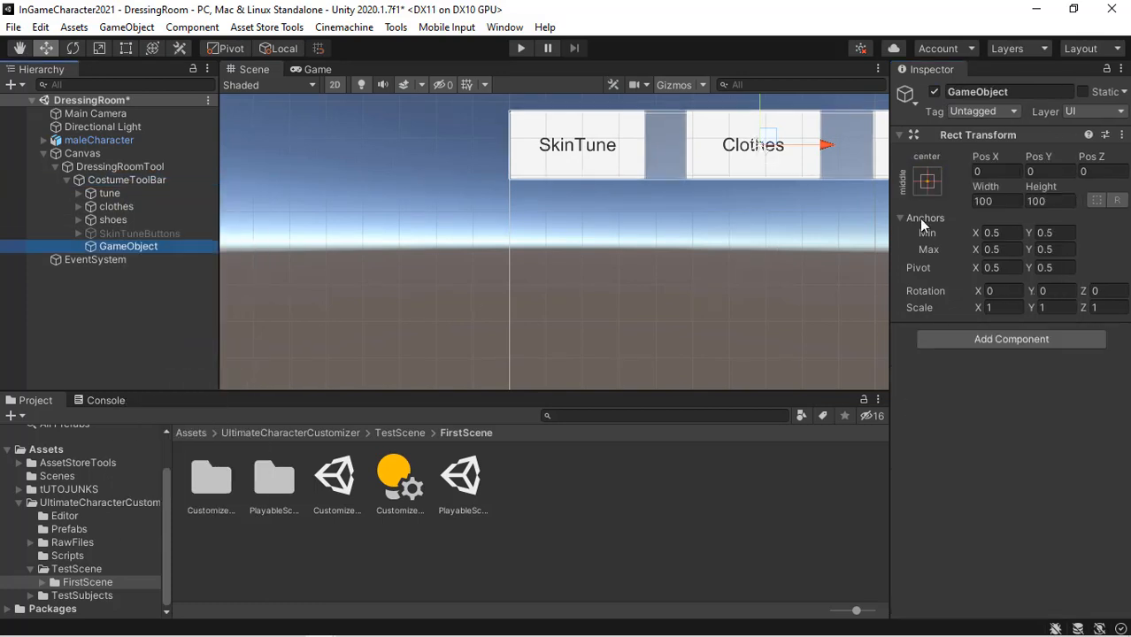
{"action": "left_click", "coordinate": [1023, 90]}
{"action": "type", "text": "C"}
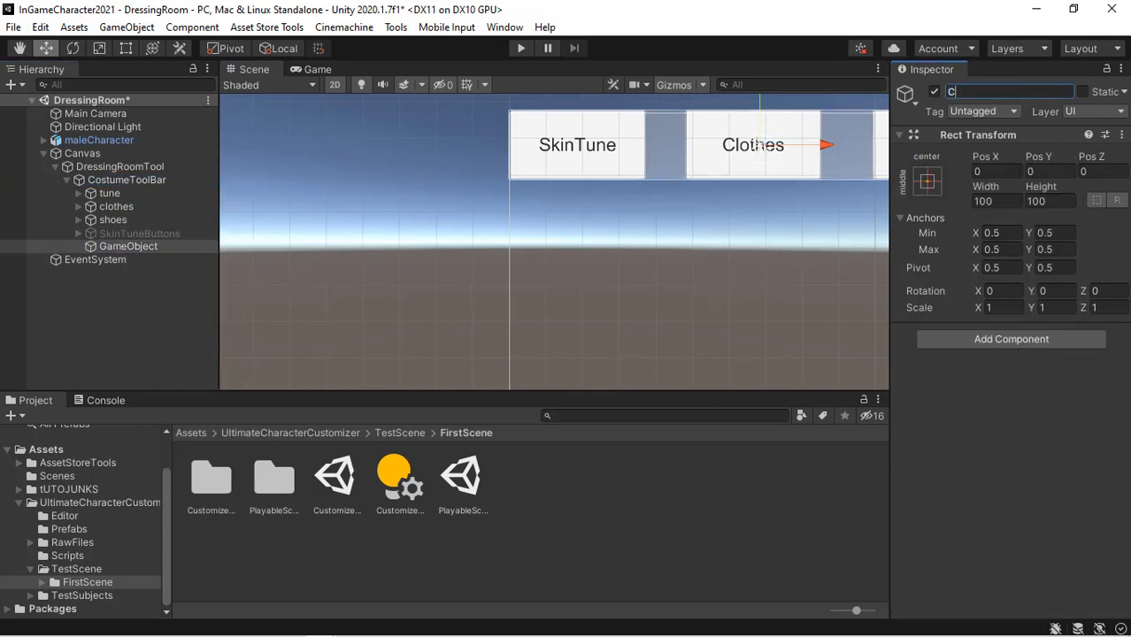
{"action": "type", "text": "lothesBut"}
{"action": "key", "text": "Return"}
Step: Add a UI Button as a child of ClothesBut
{"action": "right_click", "coordinate": [165, 245]}
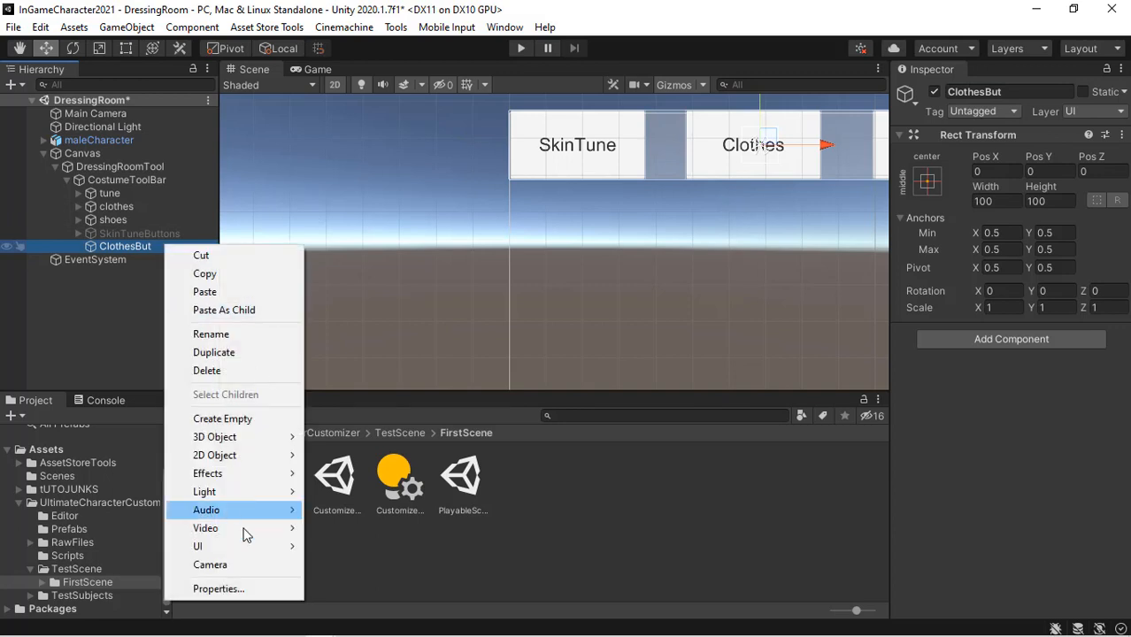
{"action": "mouse_move", "coordinate": [248, 546]}
{"action": "left_click", "coordinate": [376, 328]}
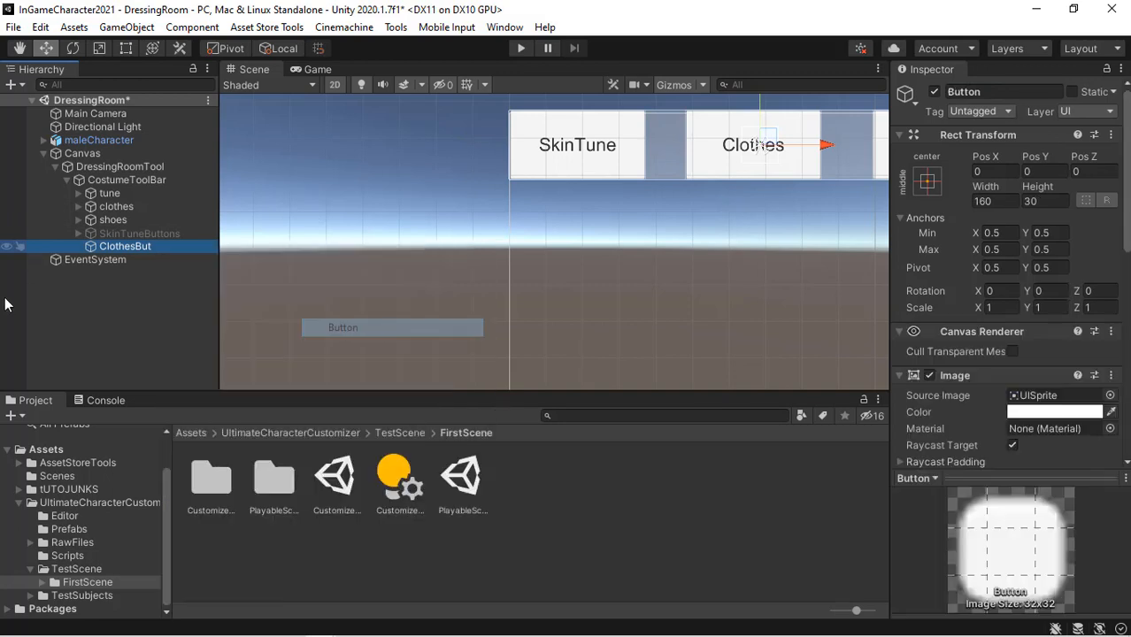
Step: Frame maleCharacter in the scene, expand its child meshes, and toggle male_casualsuit01Mesh to preview the body without it
{"action": "left_click", "coordinate": [92, 141]}
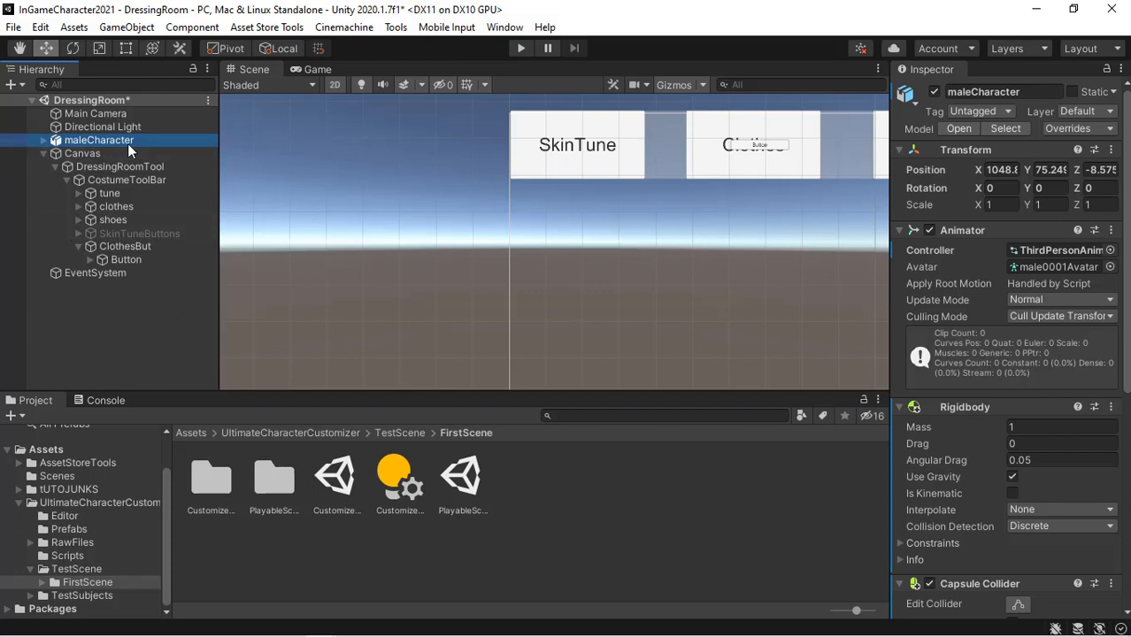
{"action": "double_click", "coordinate": [127, 143]}
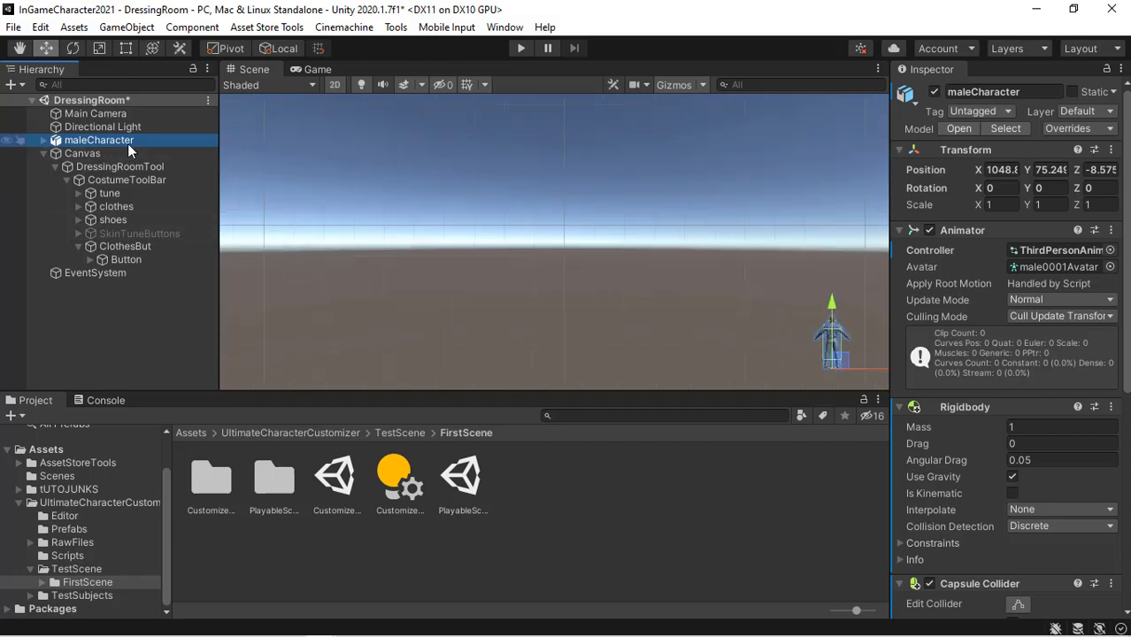
{"action": "left_click", "coordinate": [43, 140]}
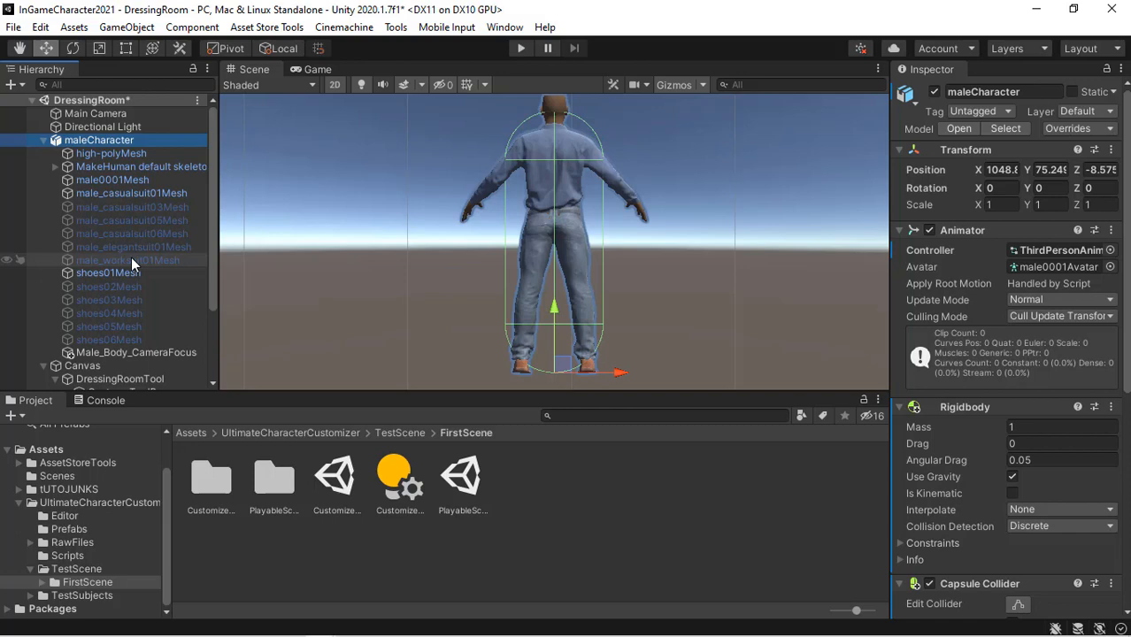
{"action": "left_click", "coordinate": [161, 194]}
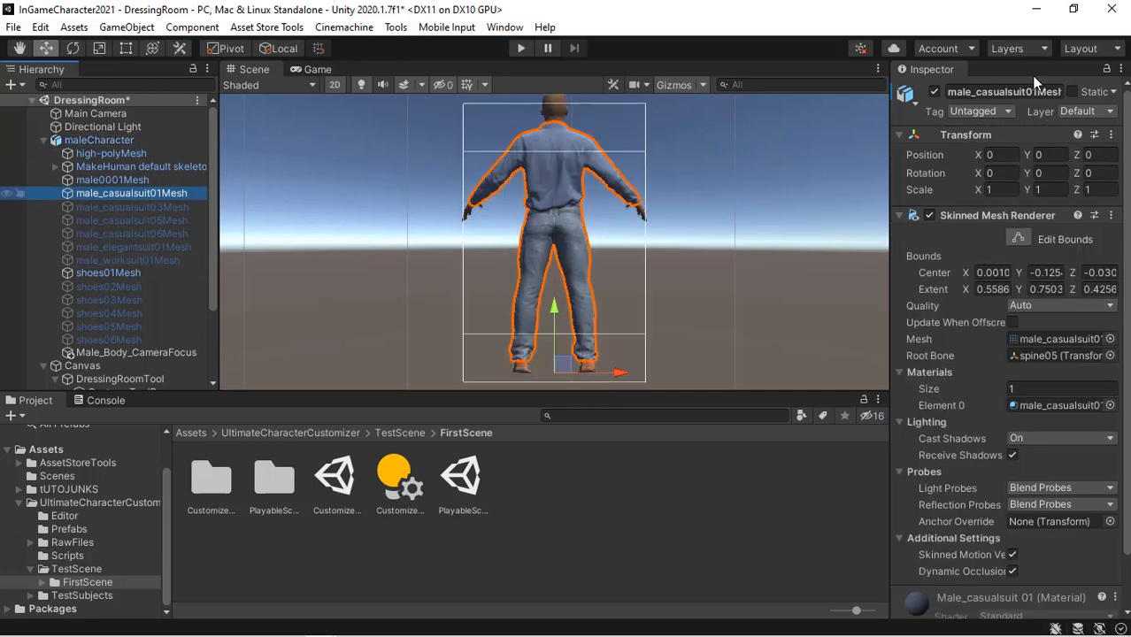
{"action": "left_click", "coordinate": [934, 92]}
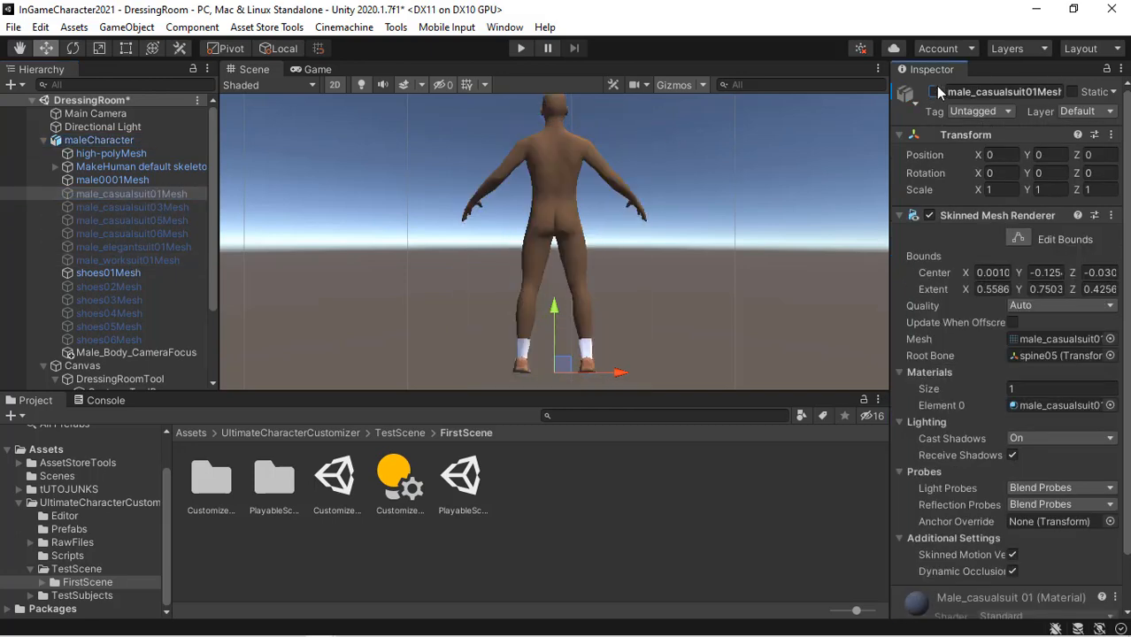
{"action": "left_click", "coordinate": [934, 92]}
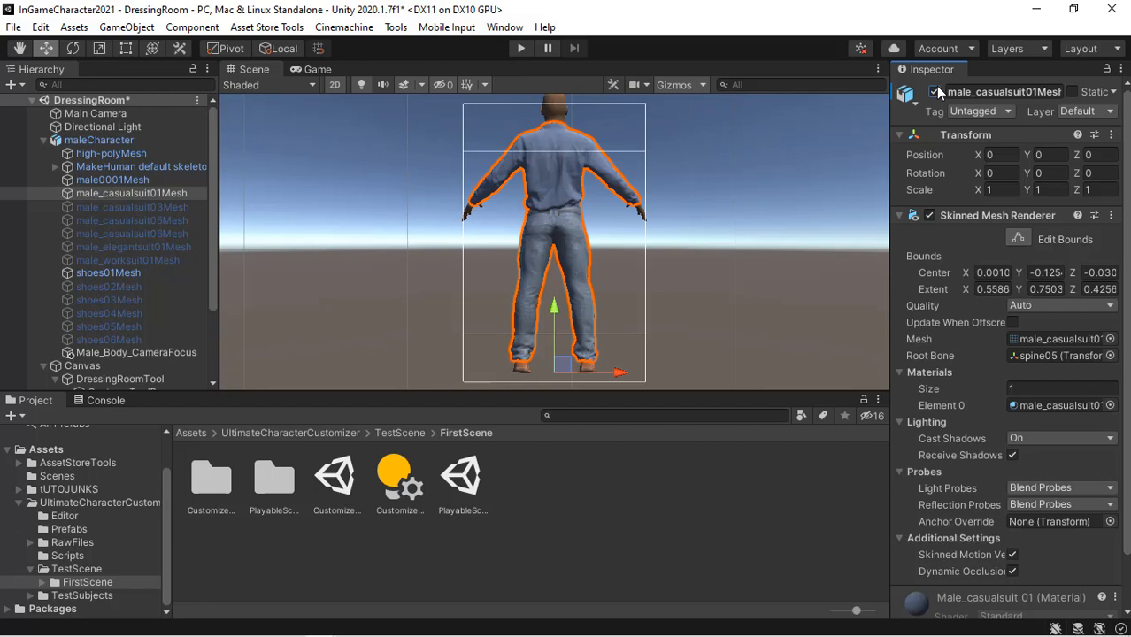
{"action": "left_click", "coordinate": [934, 92]}
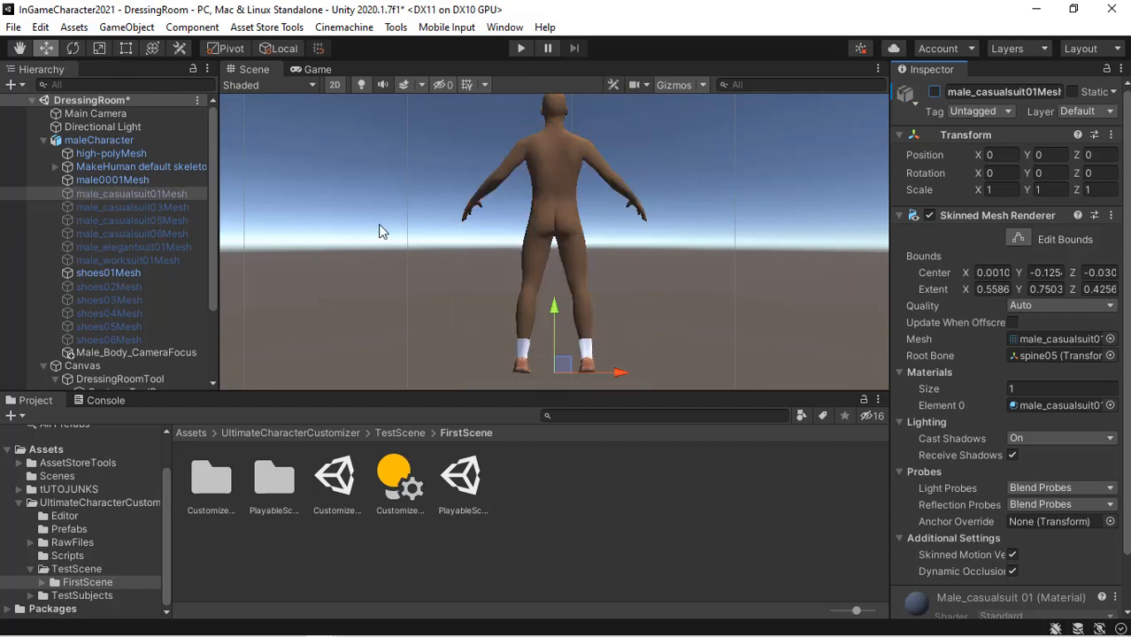
Step: Toggle male_casualsuit03Mesh on and off as an outfit preview, and reactivate male_casualsuit01Mesh
{"action": "left_click", "coordinate": [138, 198]}
{"action": "left_click", "coordinate": [139, 203]}
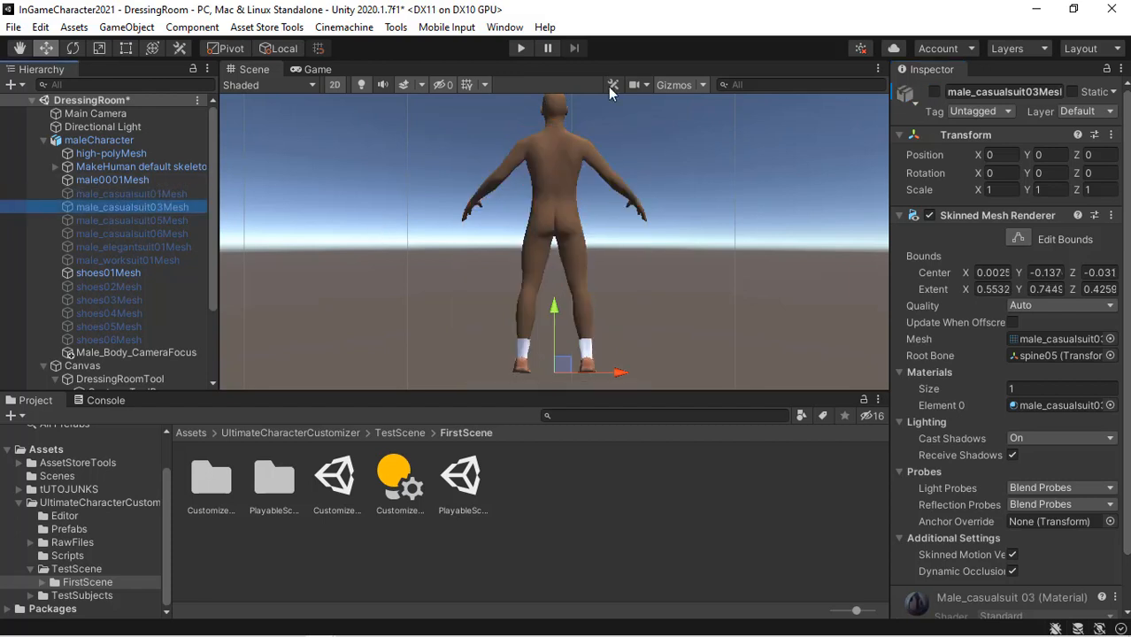
{"action": "left_click", "coordinate": [935, 92]}
{"action": "left_click", "coordinate": [935, 92]}
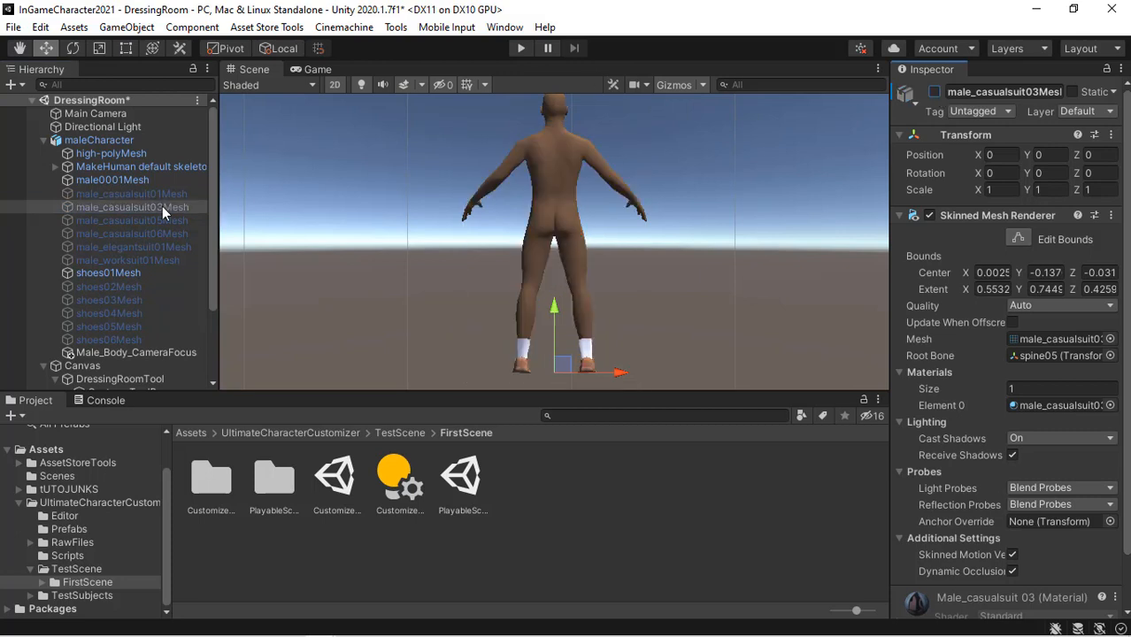
{"action": "left_click", "coordinate": [160, 195]}
{"action": "left_click", "coordinate": [935, 92]}
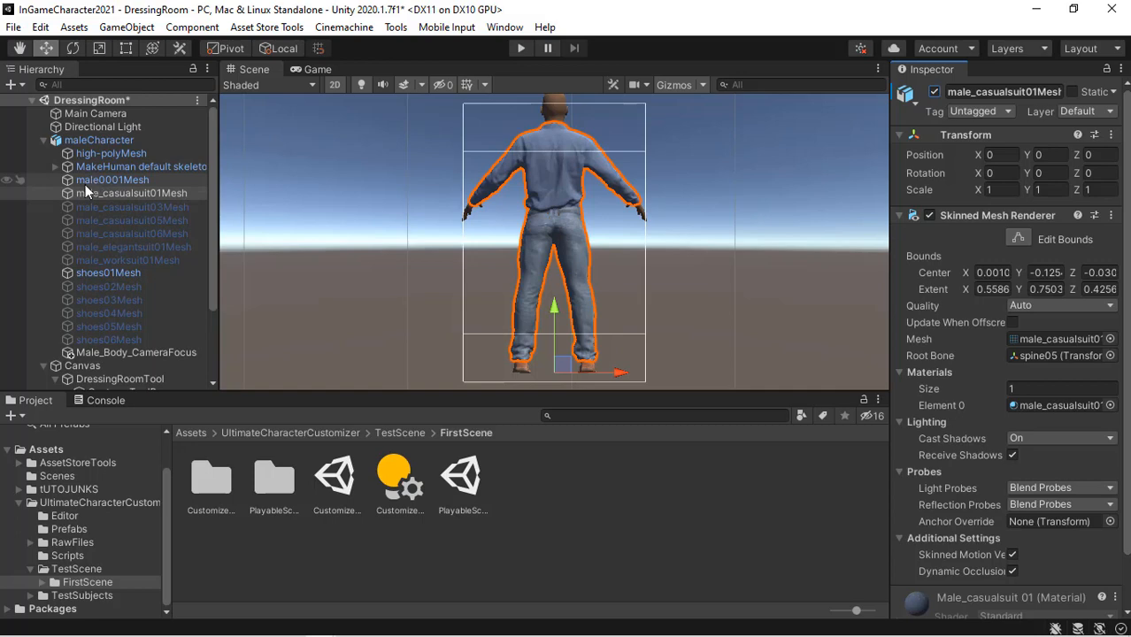
Step: Toggle male0001Mesh off and on to preview the outfit without the body, and collapse the maleCharacter hierarchy
{"action": "left_click", "coordinate": [89, 180]}
{"action": "left_click", "coordinate": [934, 92]}
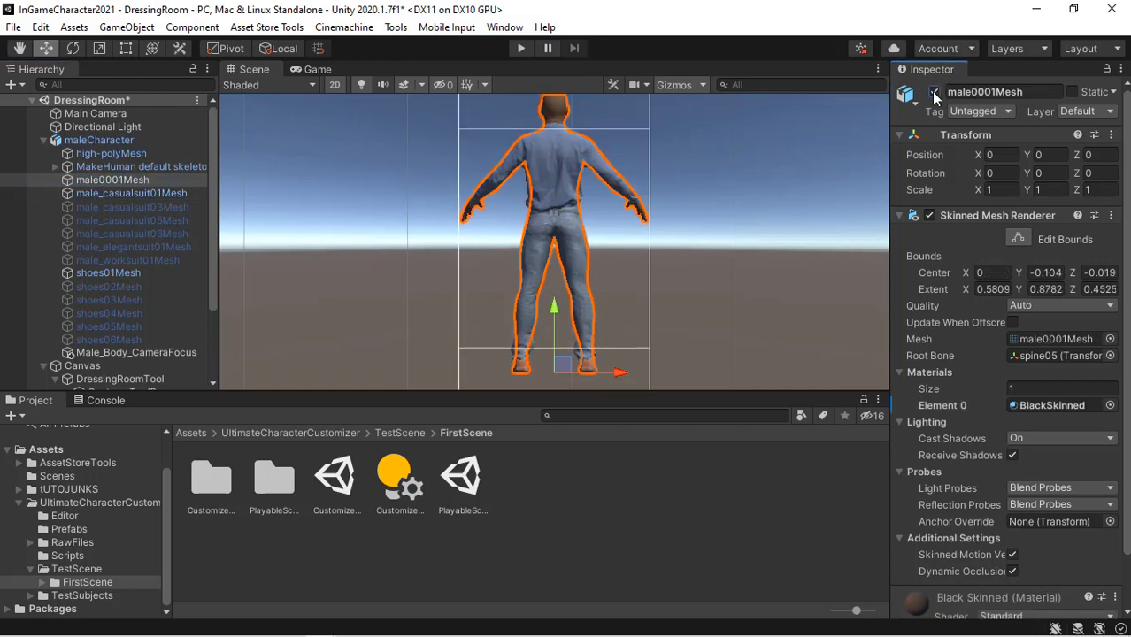
{"action": "left_click", "coordinate": [934, 92]}
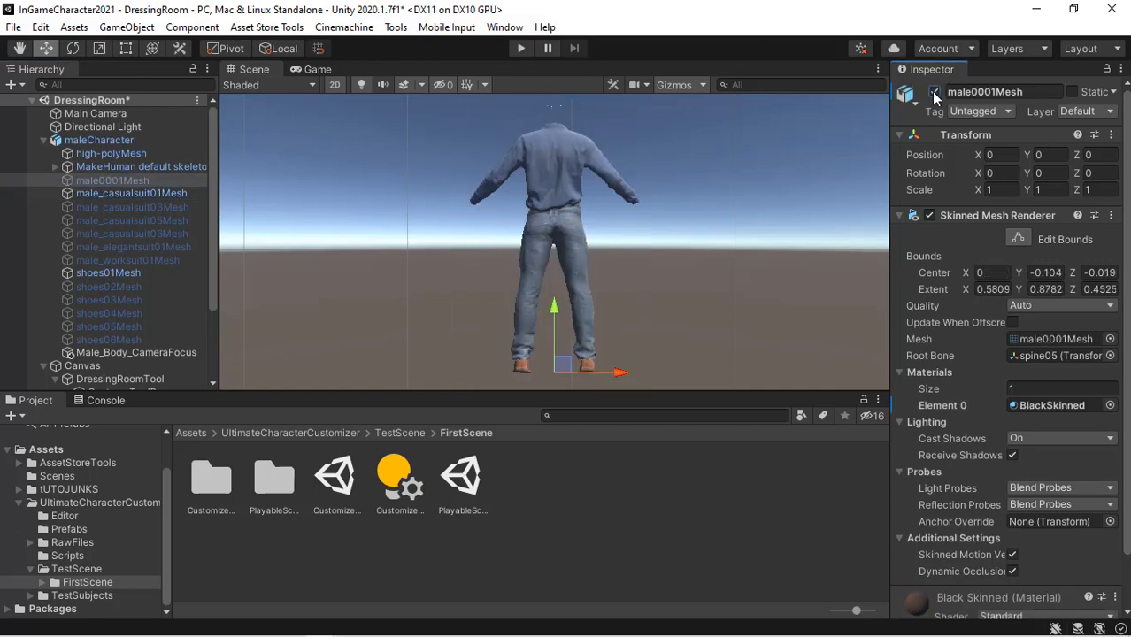
{"action": "left_click", "coordinate": [45, 140]}
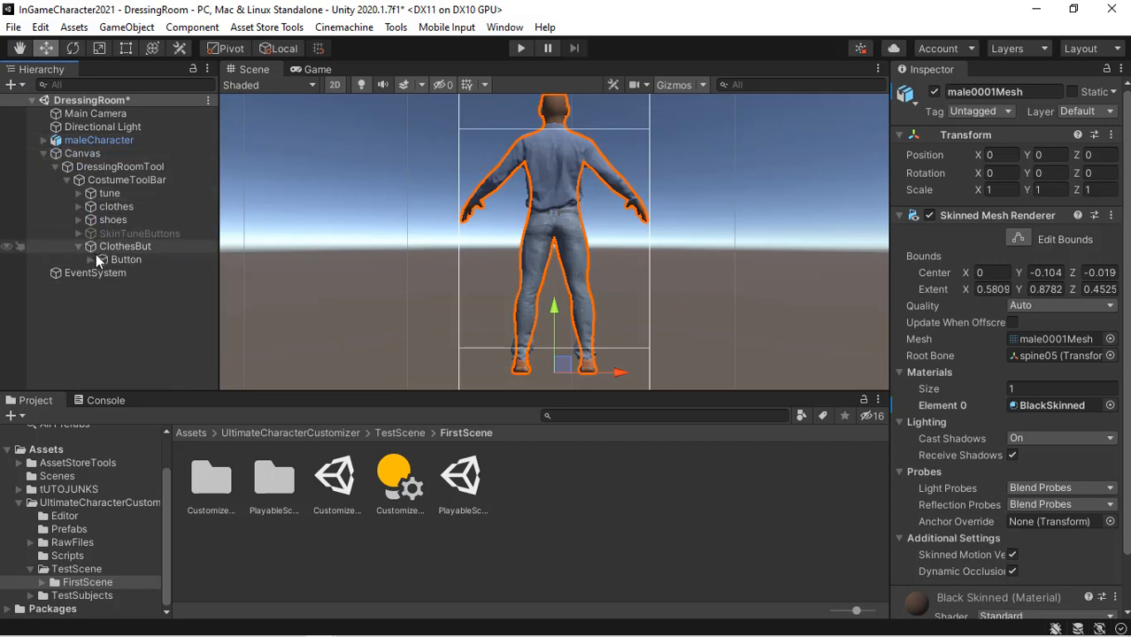
Step: Place the ClothesBut child Button below the SkinTune button at about X -590, Y -349, and resize it to about 190 by 165
{"action": "left_click", "coordinate": [124, 260]}
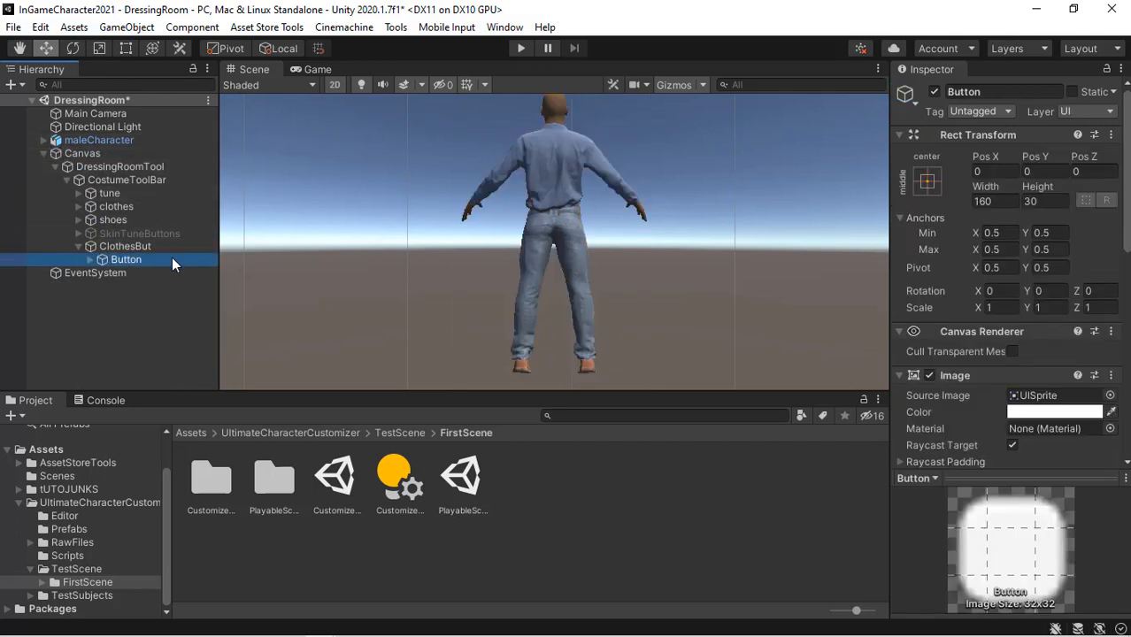
{"action": "double_click", "coordinate": [172, 258]}
{"action": "right_click_drag", "start_coordinate": [586, 163], "coordinate": [487, 237], "text": "alt"}
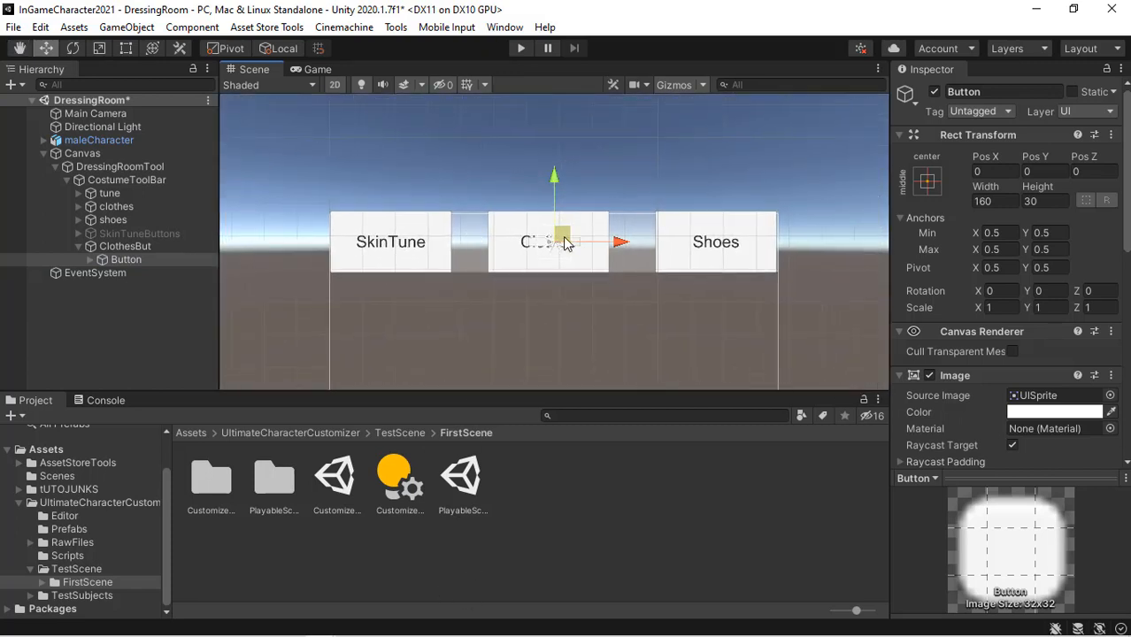
{"action": "left_click_drag", "start_coordinate": [563, 238], "coordinate": [367, 335]}
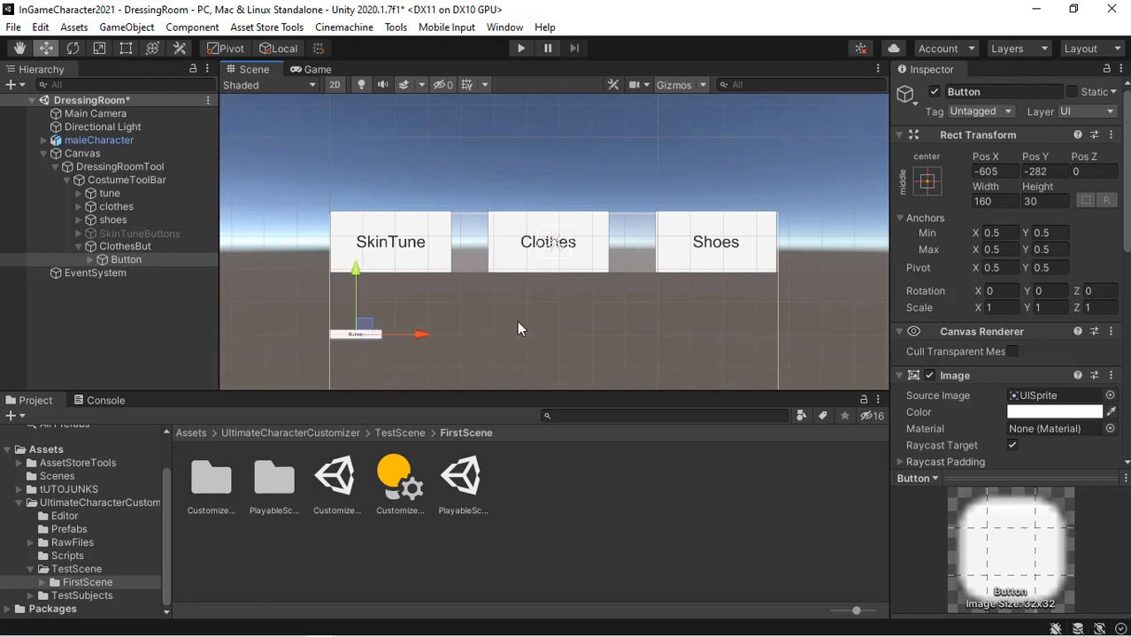
{"action": "left_click", "coordinate": [125, 48]}
{"action": "left_click_drag", "start_coordinate": [382, 341], "coordinate": [391, 385]}
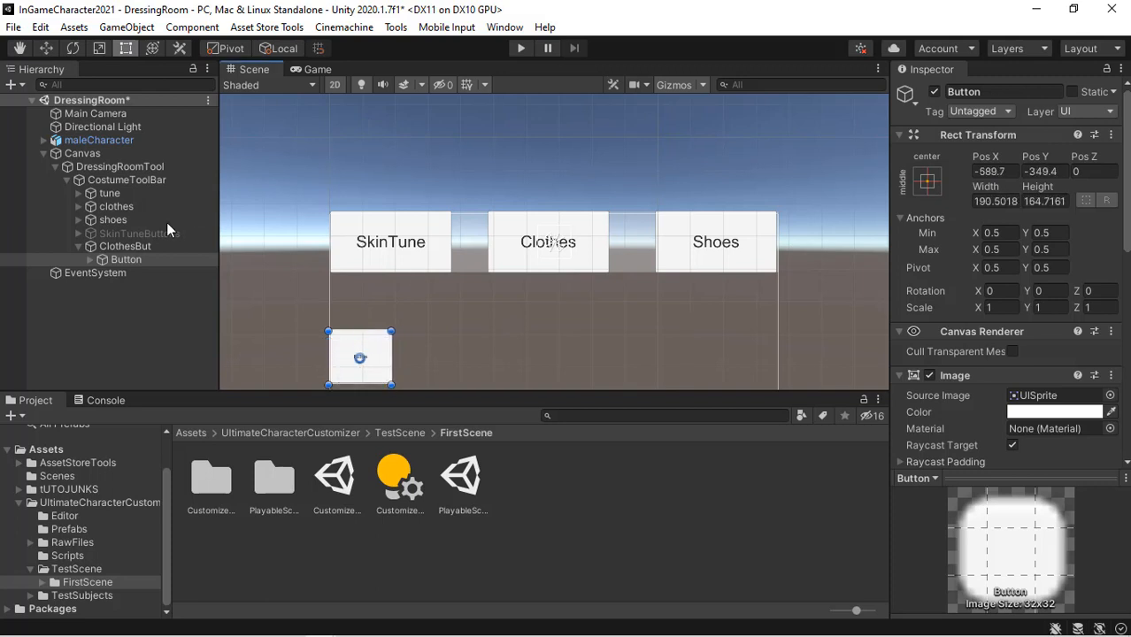
Step: Rename the Button under ClothesBut as c1
{"action": "left_click", "coordinate": [139, 260]}
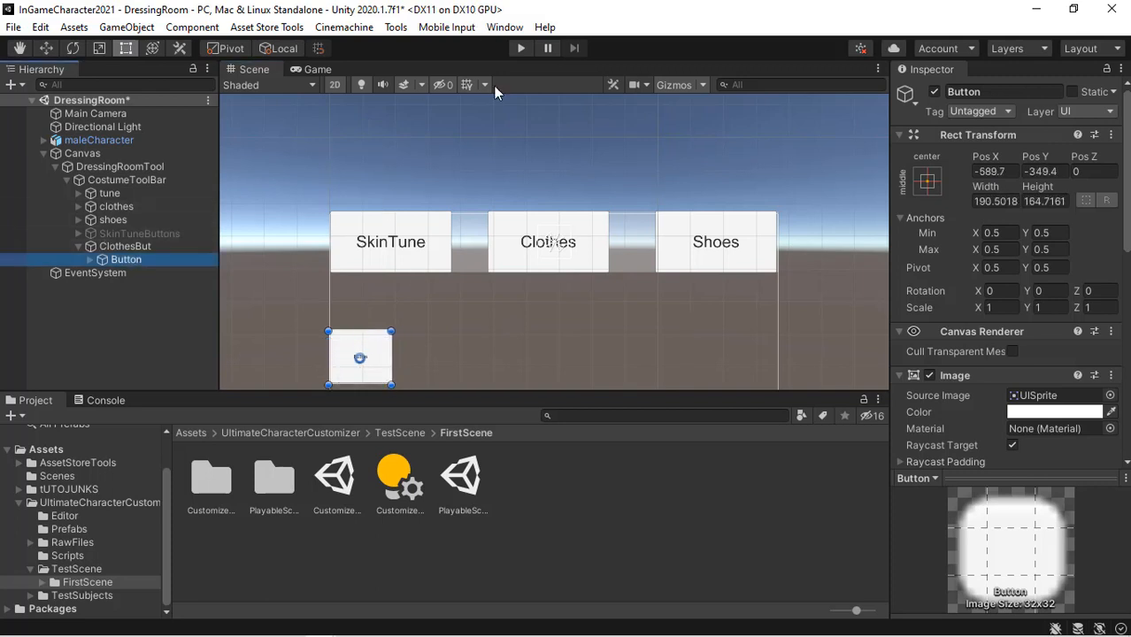
{"action": "scroll", "coordinate": [407, 266], "scroll_direction": "down", "scroll_amount": 3}
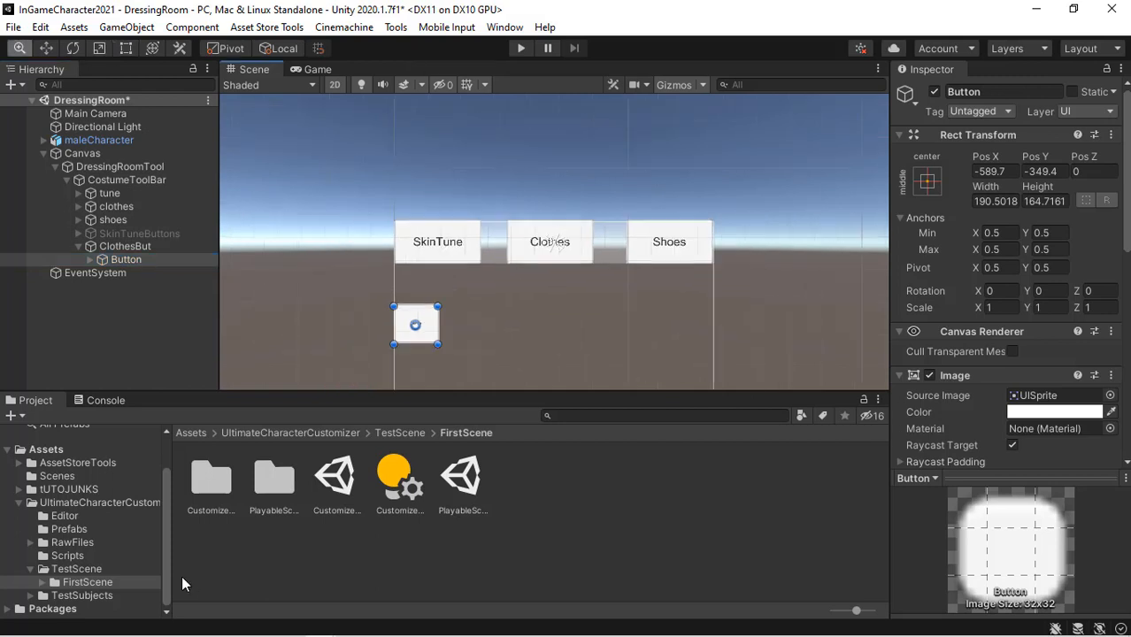
{"action": "left_click", "coordinate": [988, 95]}
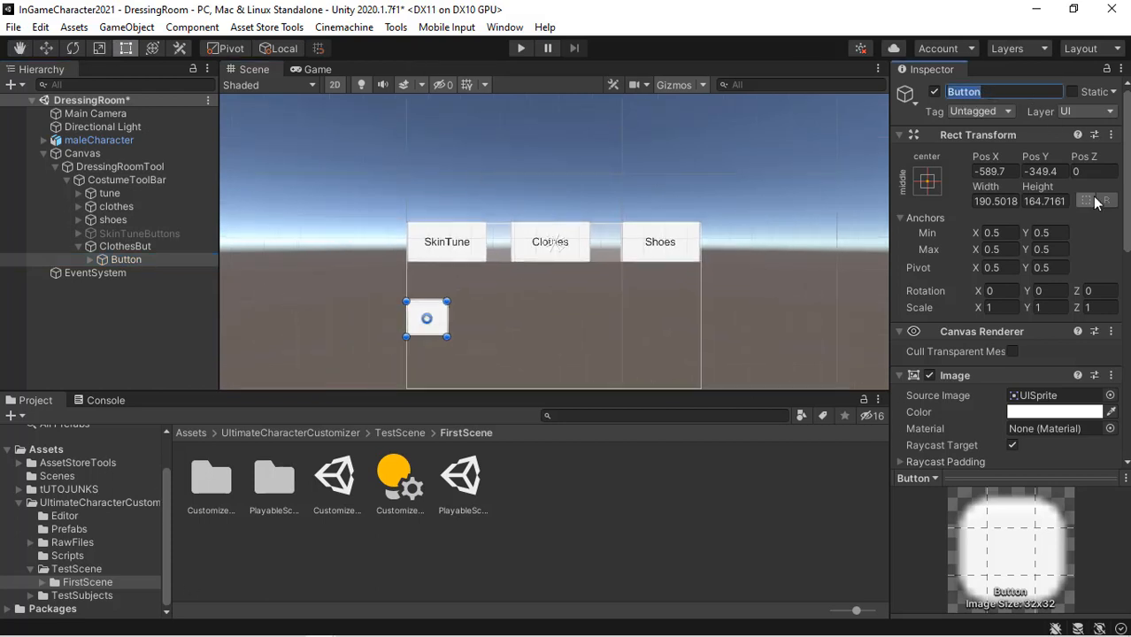
{"action": "type", "text": "c1"}
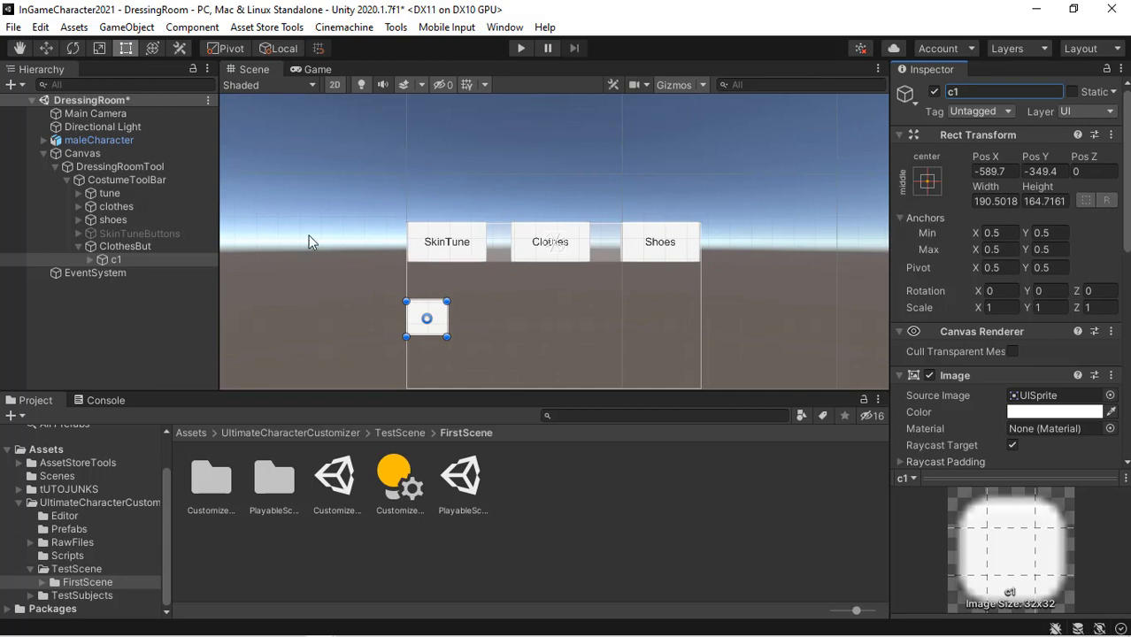
Step: Check c1's Text settings, and set c1's Source Image to the light-shirt-and-jeans screenshot from the Prefabs folder
{"action": "left_click", "coordinate": [90, 258]}
{"action": "left_click", "coordinate": [135, 272]}
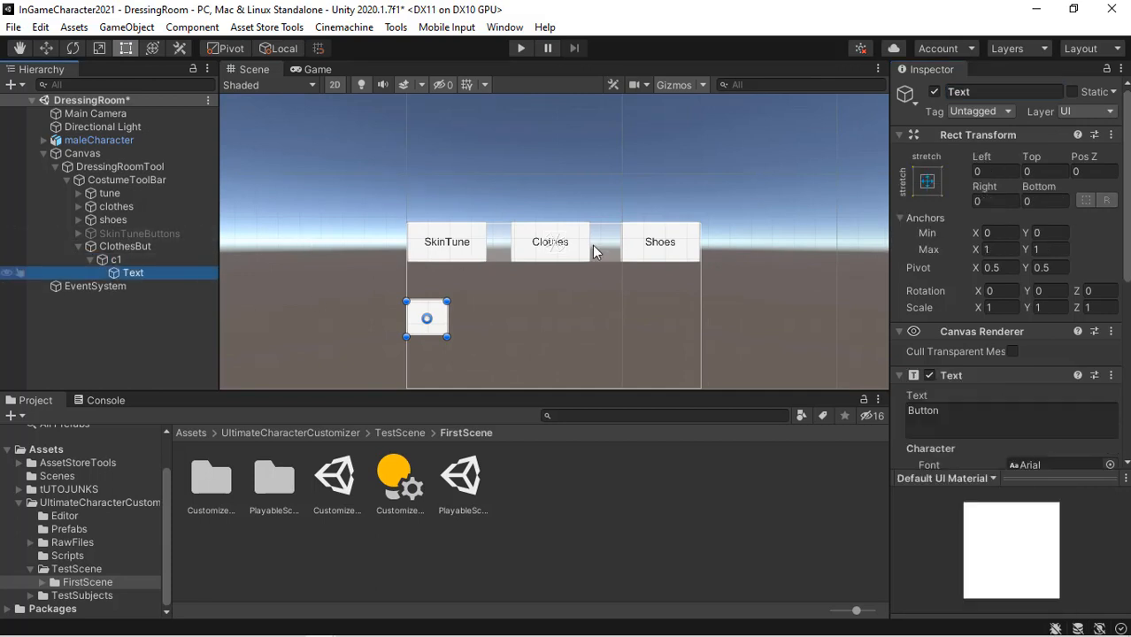
{"action": "scroll", "coordinate": [1129, 302], "scroll_direction": "down", "scroll_amount": 2}
{"action": "scroll", "coordinate": [1128, 302], "scroll_direction": "down", "scroll_amount": 4}
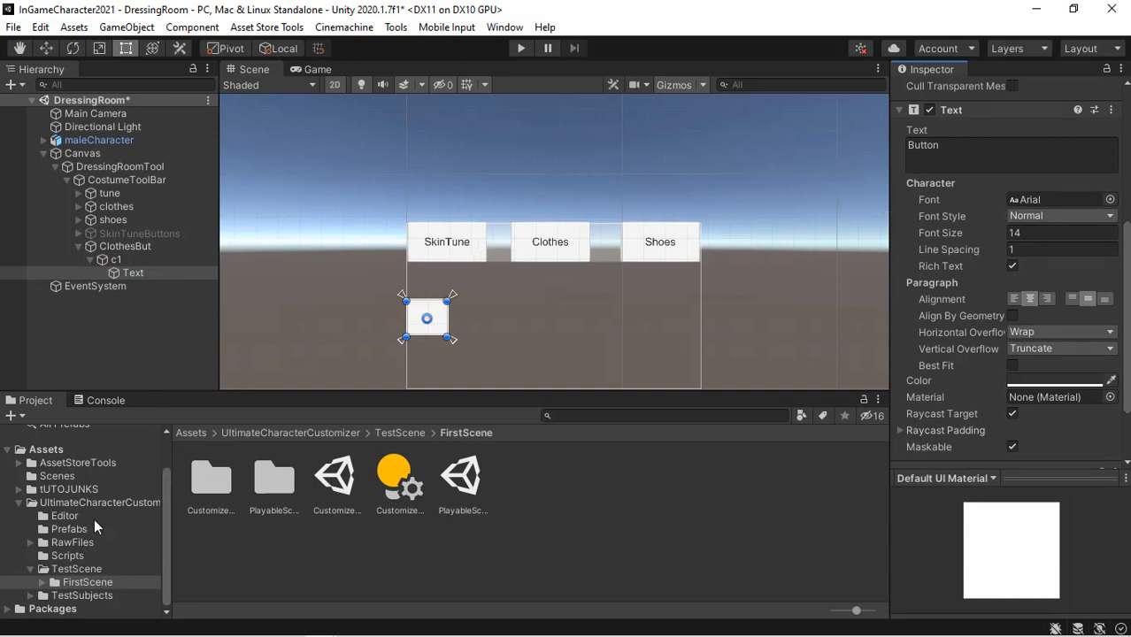
{"action": "left_click", "coordinate": [72, 542]}
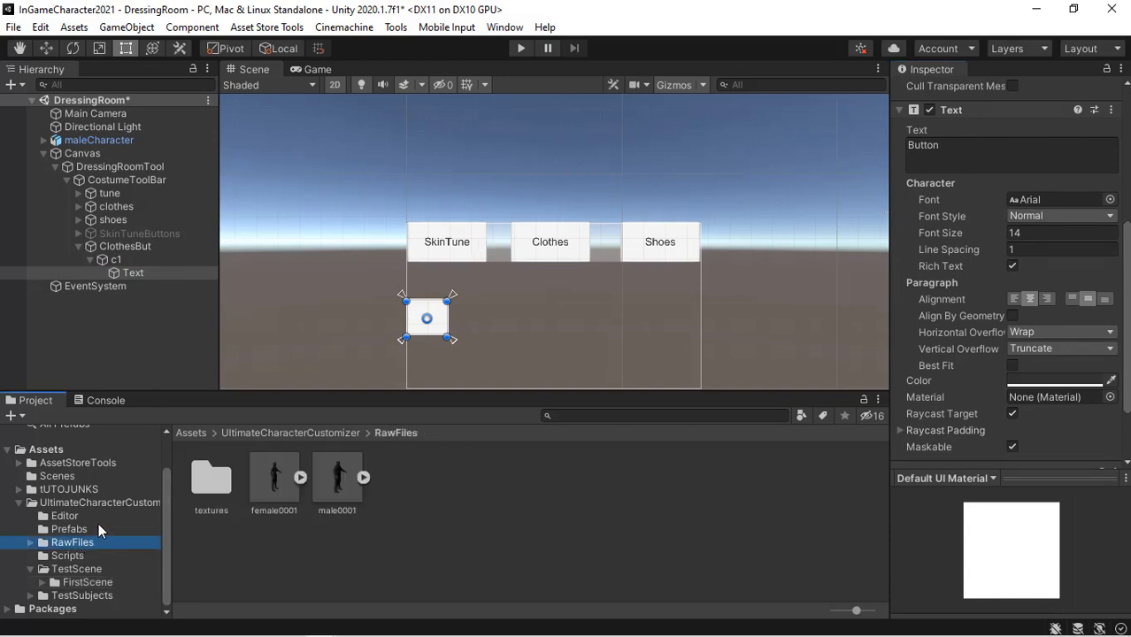
{"action": "left_click", "coordinate": [71, 529]}
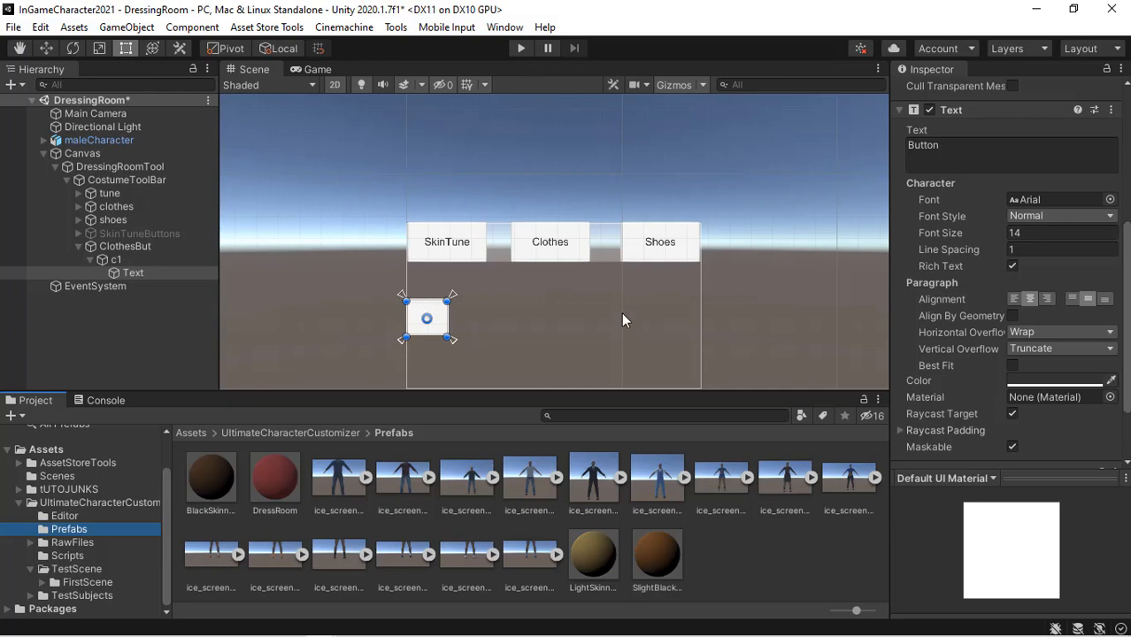
{"action": "left_click", "coordinate": [1127, 237]}
{"action": "mouse_move", "coordinate": [1128, 237]}
{"action": "left_mouse_down"}
{"action": "mouse_move", "coordinate": [1128, 178]}
{"action": "mouse_move", "coordinate": [1128, 228]}
{"action": "left_mouse_up"}
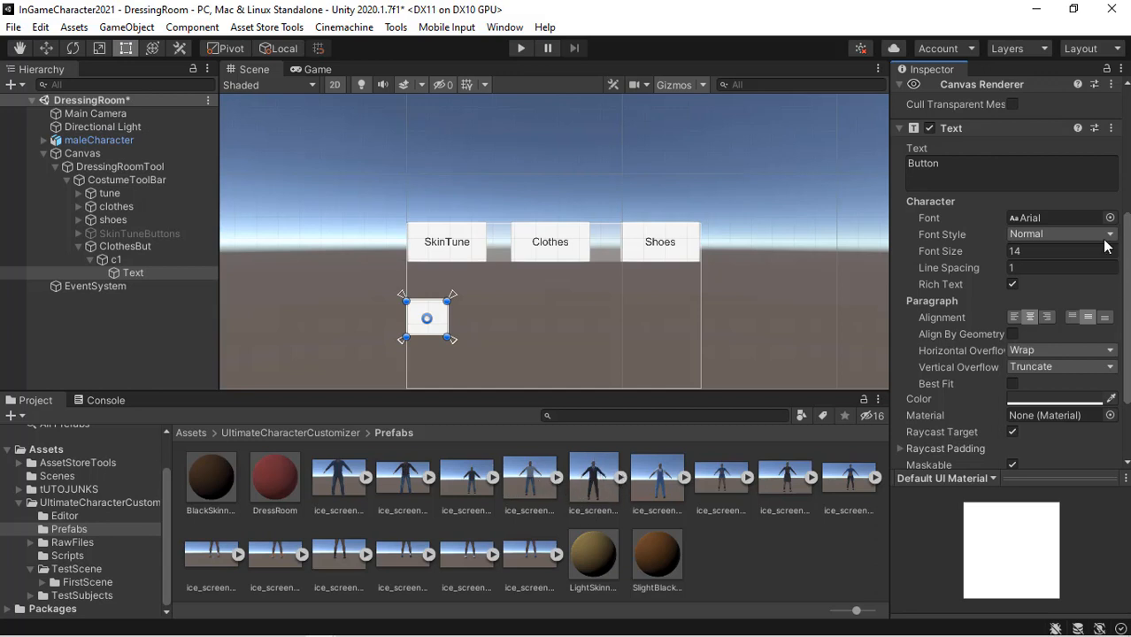
{"action": "left_click", "coordinate": [119, 259]}
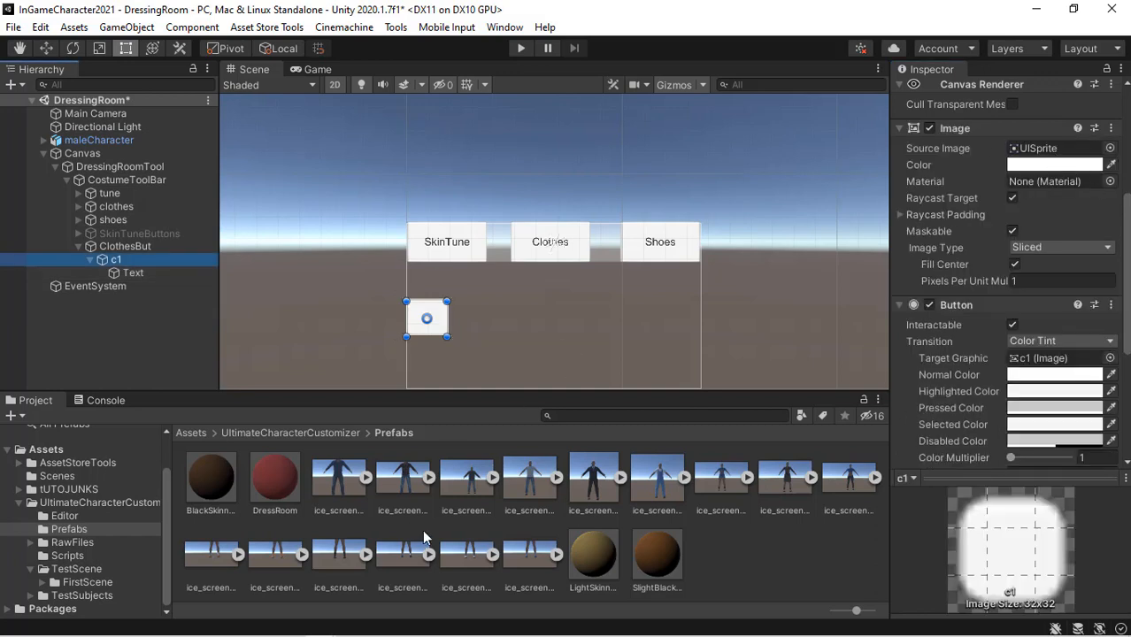
{"action": "left_click_drag", "start_coordinate": [537, 470], "coordinate": [1043, 151]}
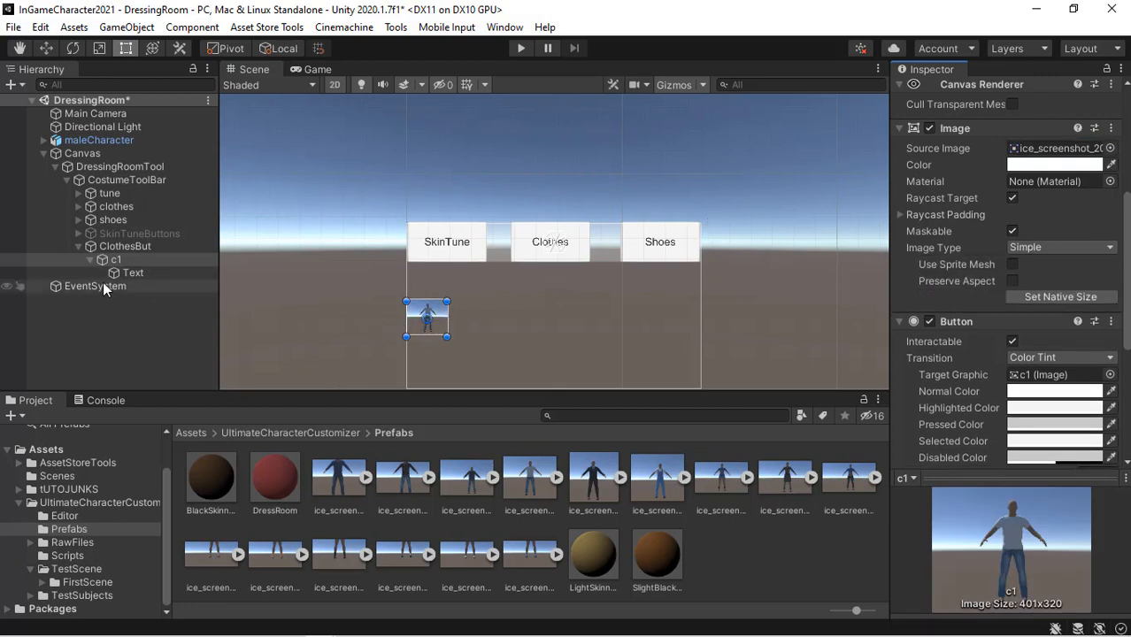
Step: Duplicate c1 beside the original with a small gap, and set the copy's Source Image to the black suit screenshot
{"action": "left_click", "coordinate": [88, 259]}
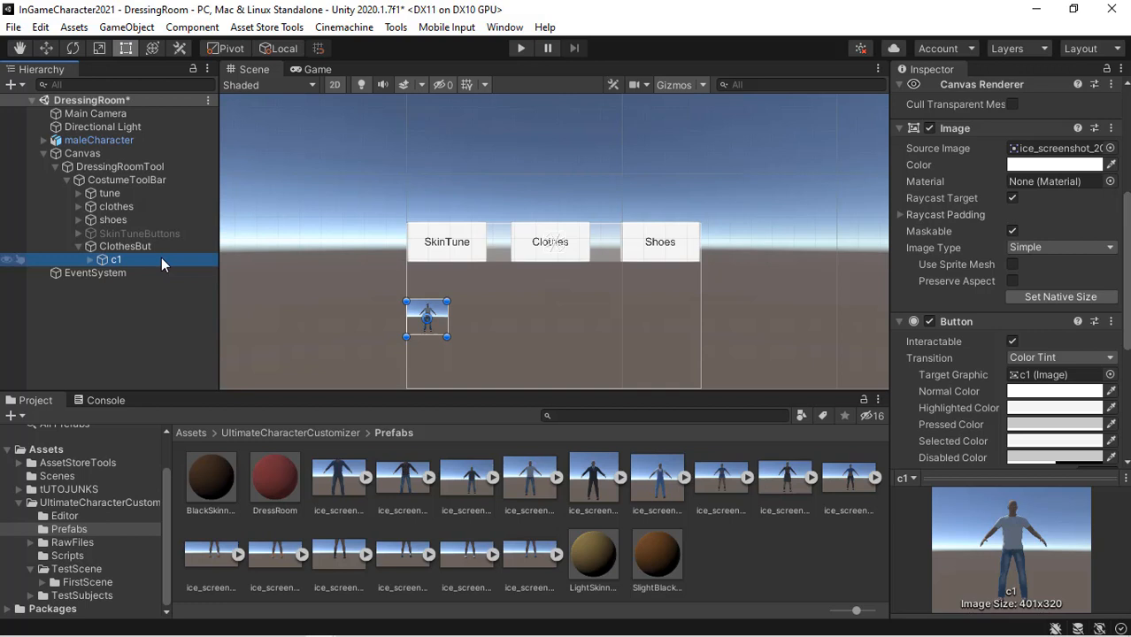
{"action": "key", "text": "ctrl+d"}
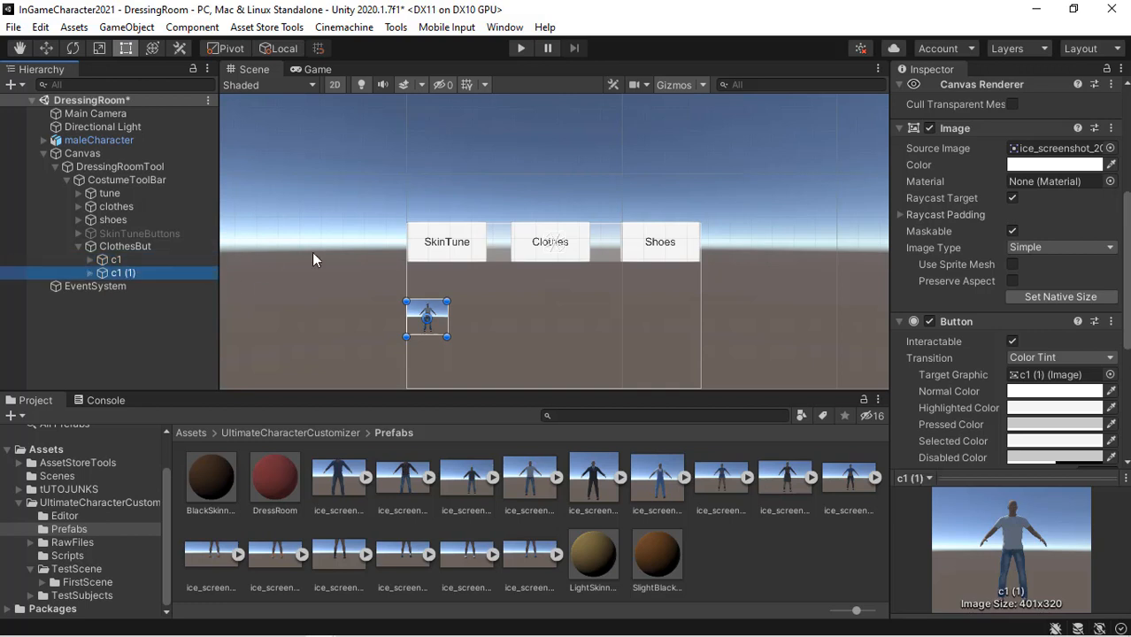
{"action": "left_click", "coordinate": [49, 48]}
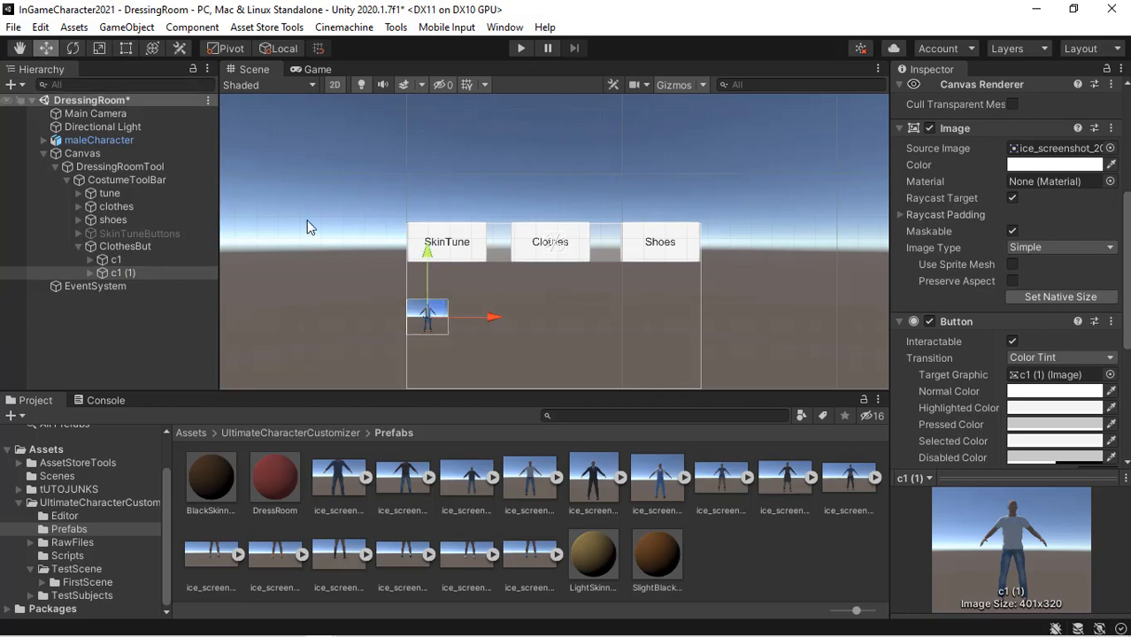
{"action": "left_click_drag", "start_coordinate": [493, 318], "coordinate": [546, 324]}
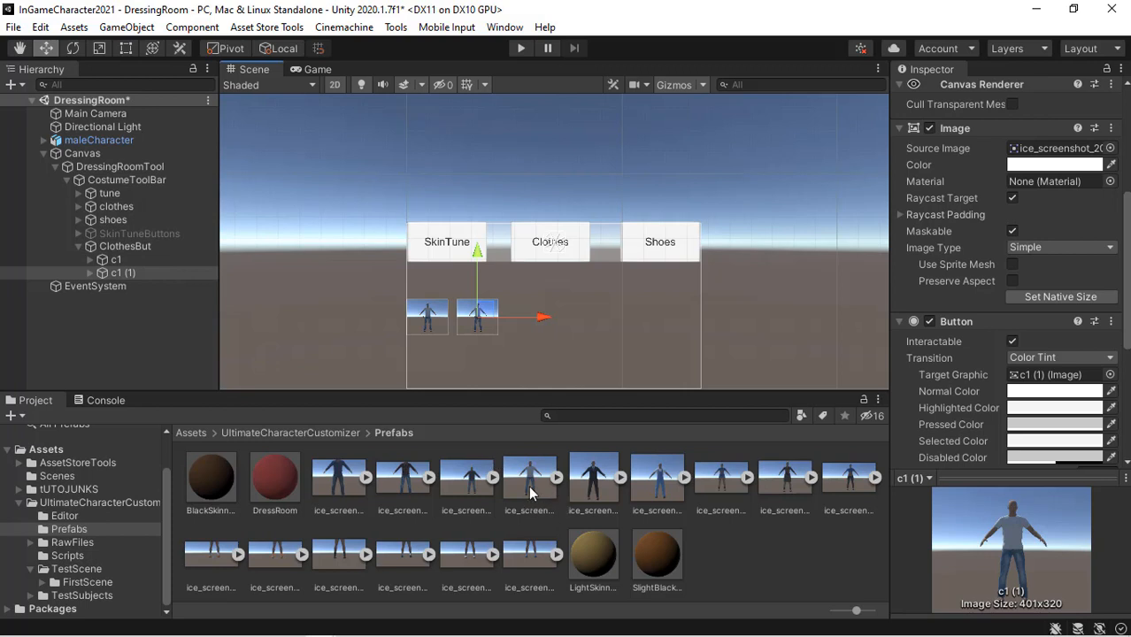
{"action": "left_click_drag", "start_coordinate": [598, 487], "coordinate": [1050, 149]}
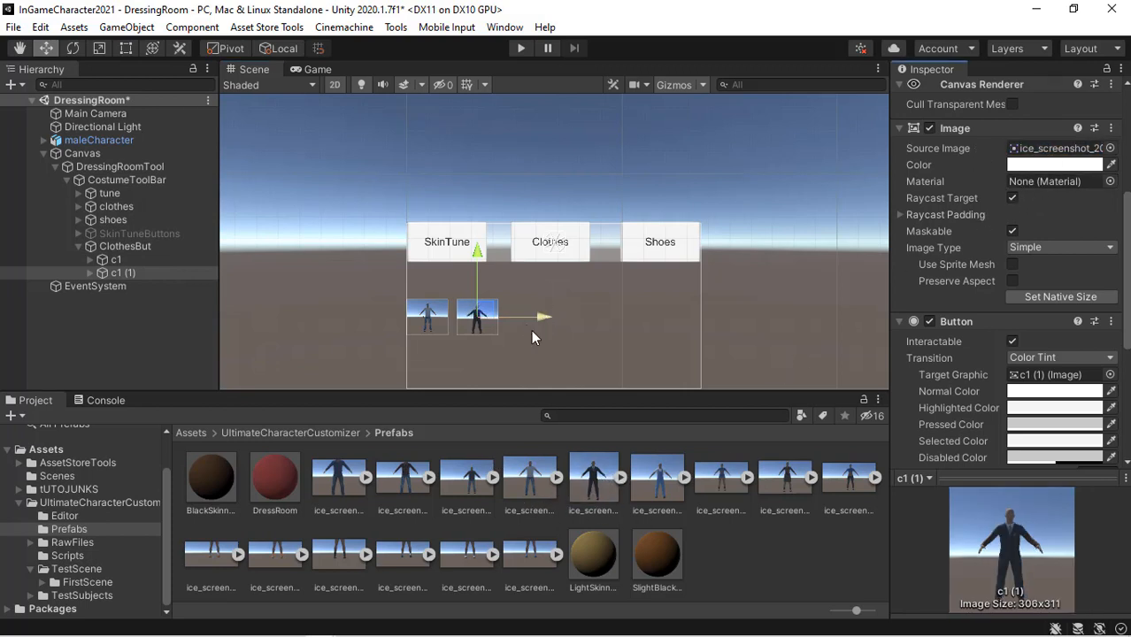
Step: Duplicate c1 (1) as the third button in the row, and set its Source Image to the blue overalls screenshot
{"action": "left_click", "coordinate": [163, 275]}
{"action": "key", "text": "ctrl+d"}
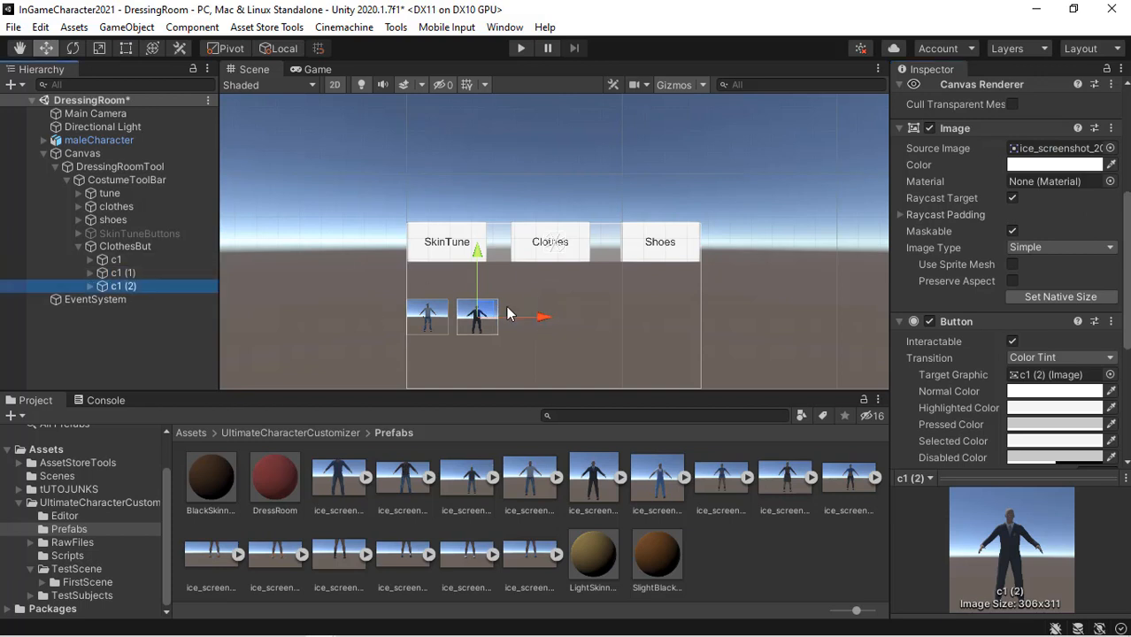
{"action": "left_click_drag", "start_coordinate": [537, 317], "coordinate": [587, 325]}
{"action": "left_click_drag", "start_coordinate": [658, 478], "coordinate": [1043, 155]}
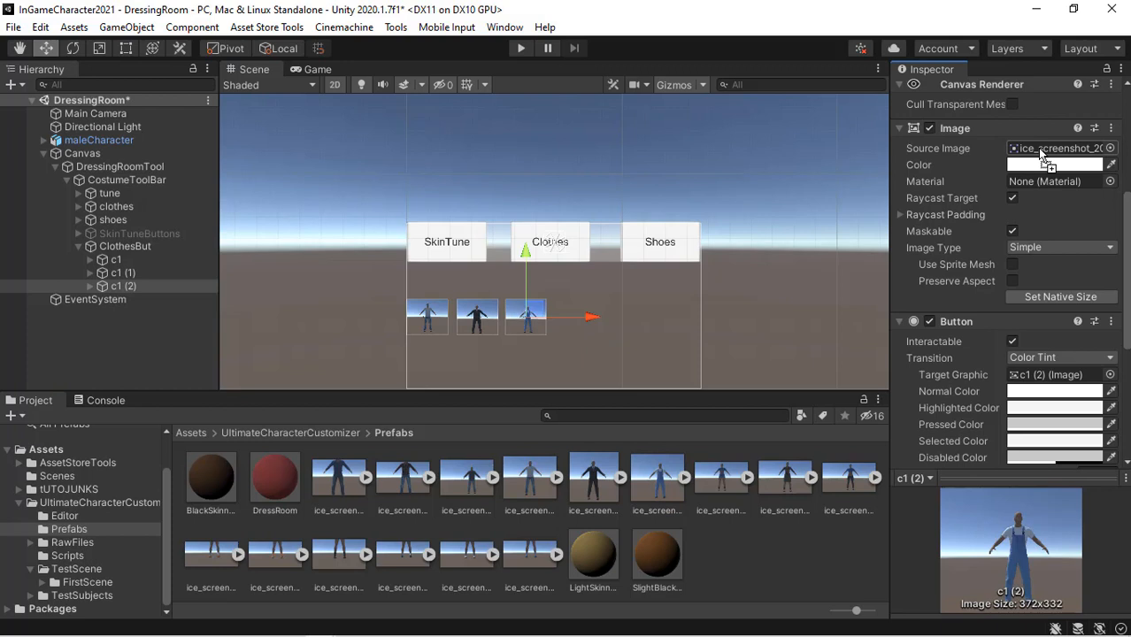
Step: Duplicate the three outfit buttons into a second row directly below, and assign the dark blue outfit screenshot to the copies
{"action": "left_click", "coordinate": [115, 260]}
{"action": "left_click", "coordinate": [124, 281], "text": "shift"}
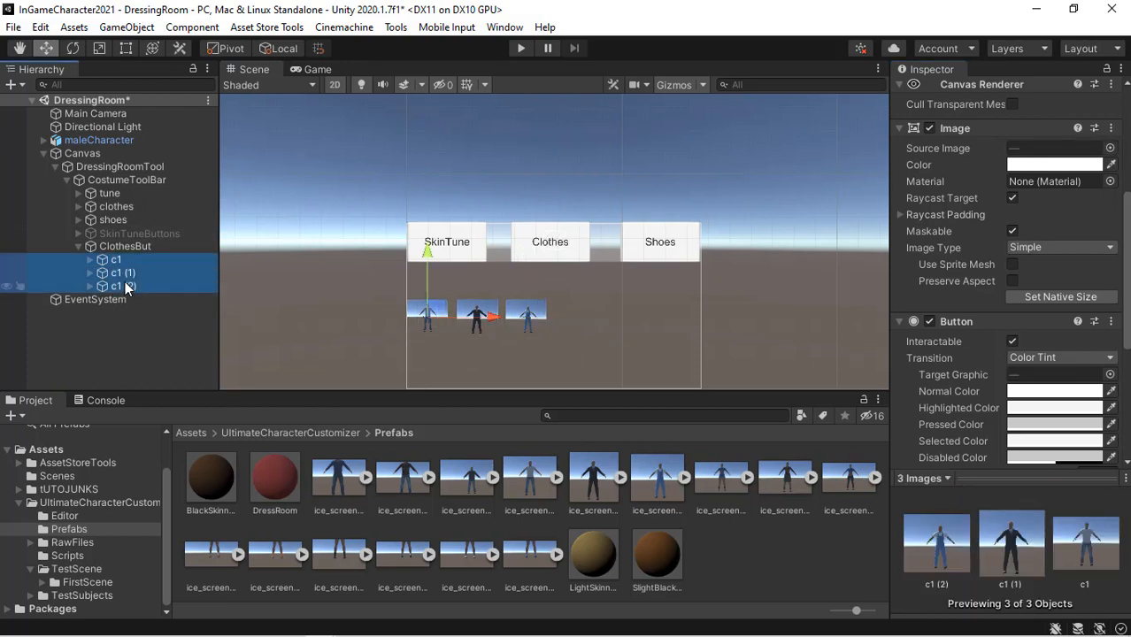
{"action": "key", "text": "ctrl+d"}
{"action": "left_click_drag", "start_coordinate": [525, 259], "coordinate": [525, 306]}
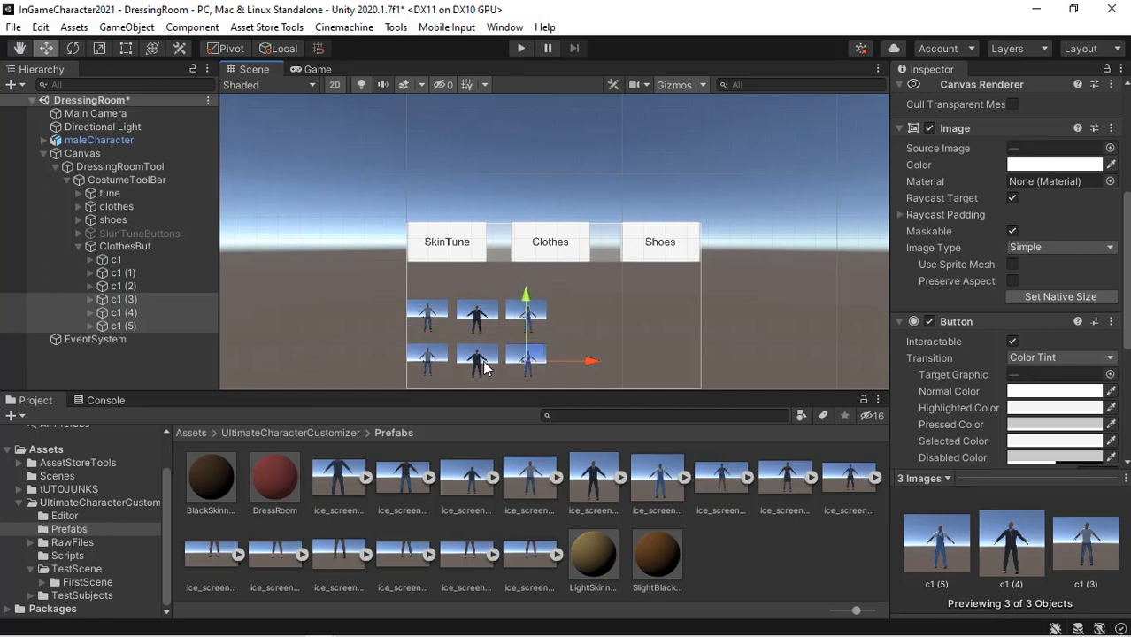
{"action": "left_click_drag", "start_coordinate": [341, 483], "coordinate": [1076, 151]}
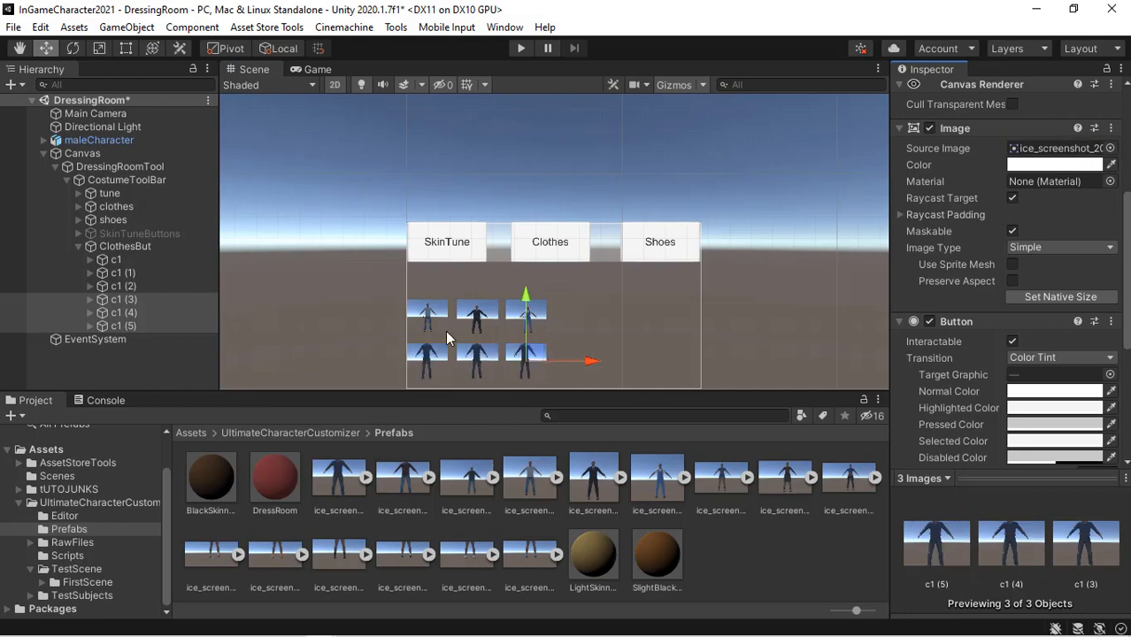
Step: Set the Source Image of c1 (4) to the open dark jacket screenshot and of c1 (5) to the striped shirt screenshot
{"action": "left_click", "coordinate": [146, 315]}
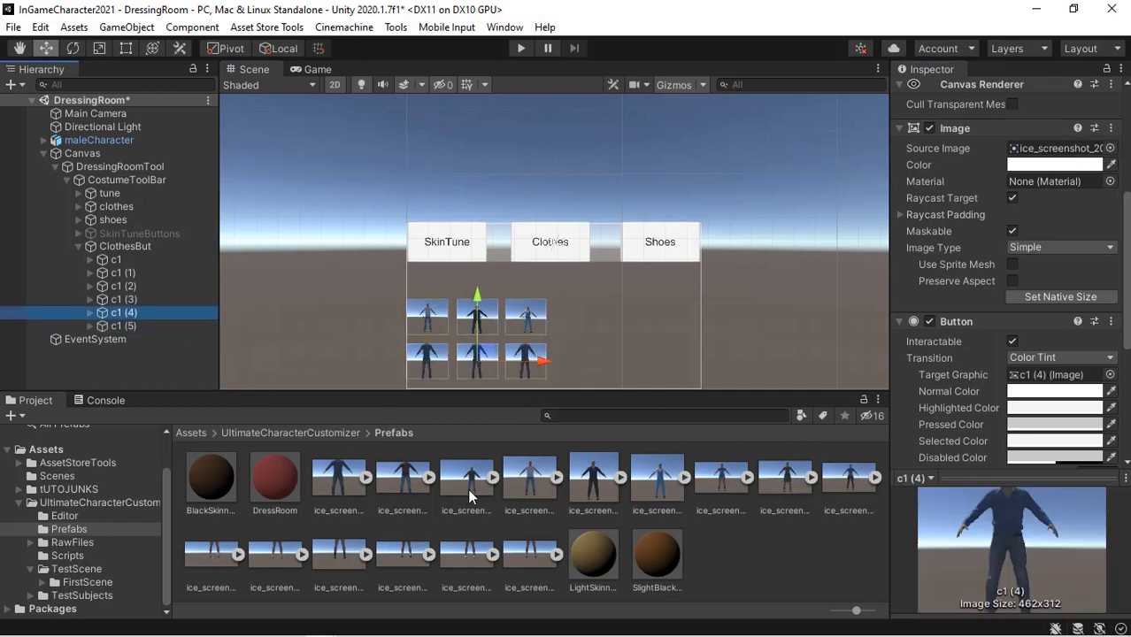
{"action": "left_click_drag", "start_coordinate": [469, 480], "coordinate": [1058, 148]}
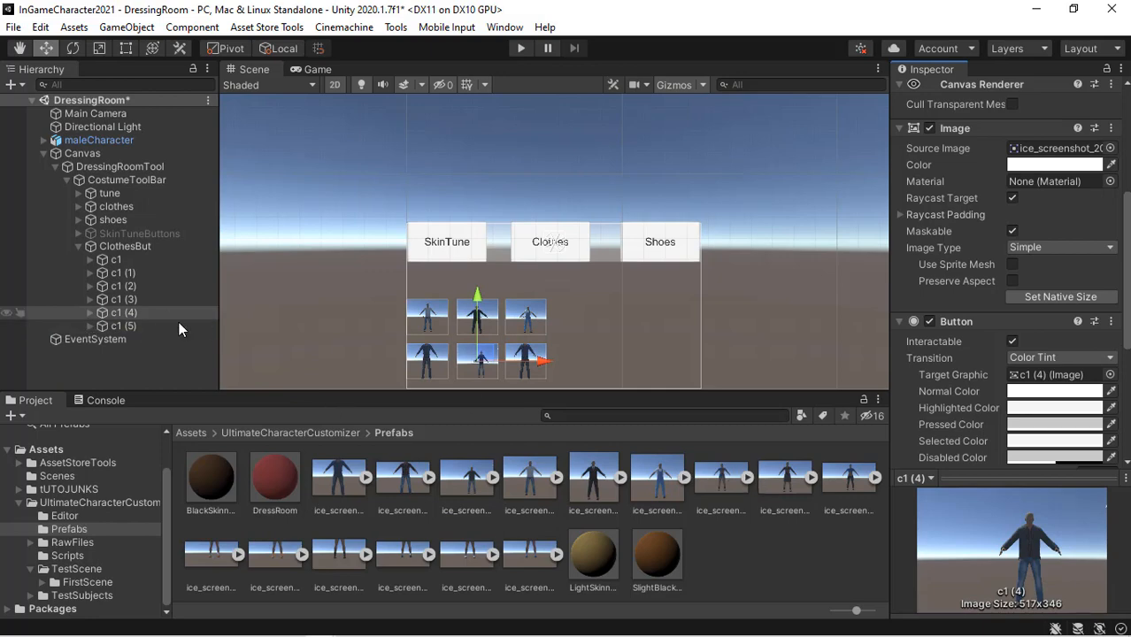
{"action": "left_click", "coordinate": [153, 325]}
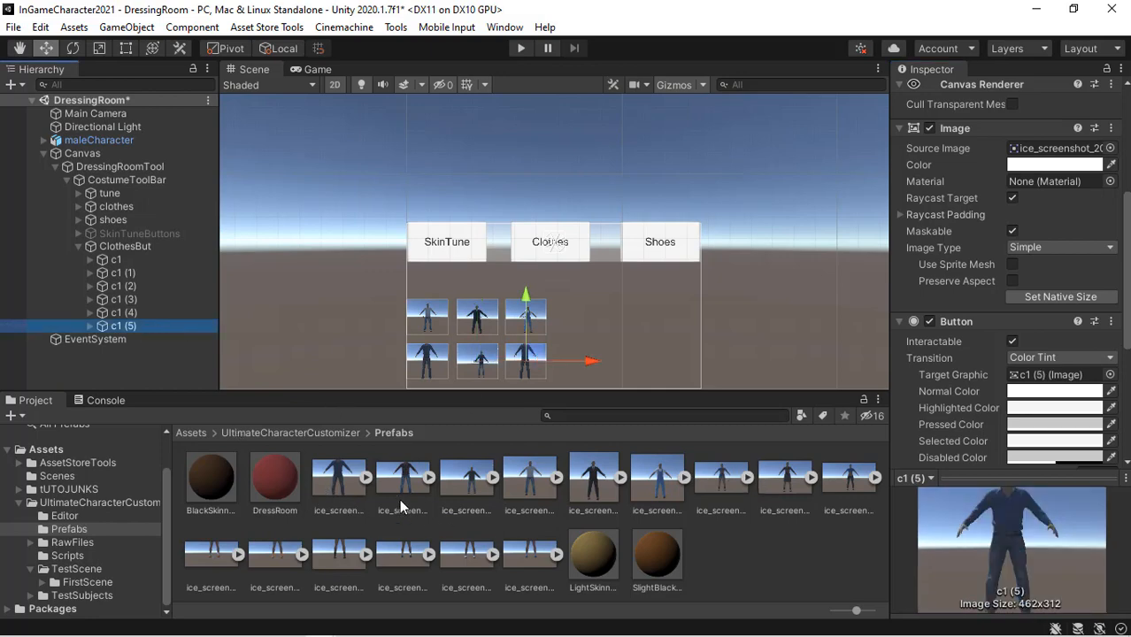
{"action": "left_click_drag", "start_coordinate": [415, 473], "coordinate": [1054, 152]}
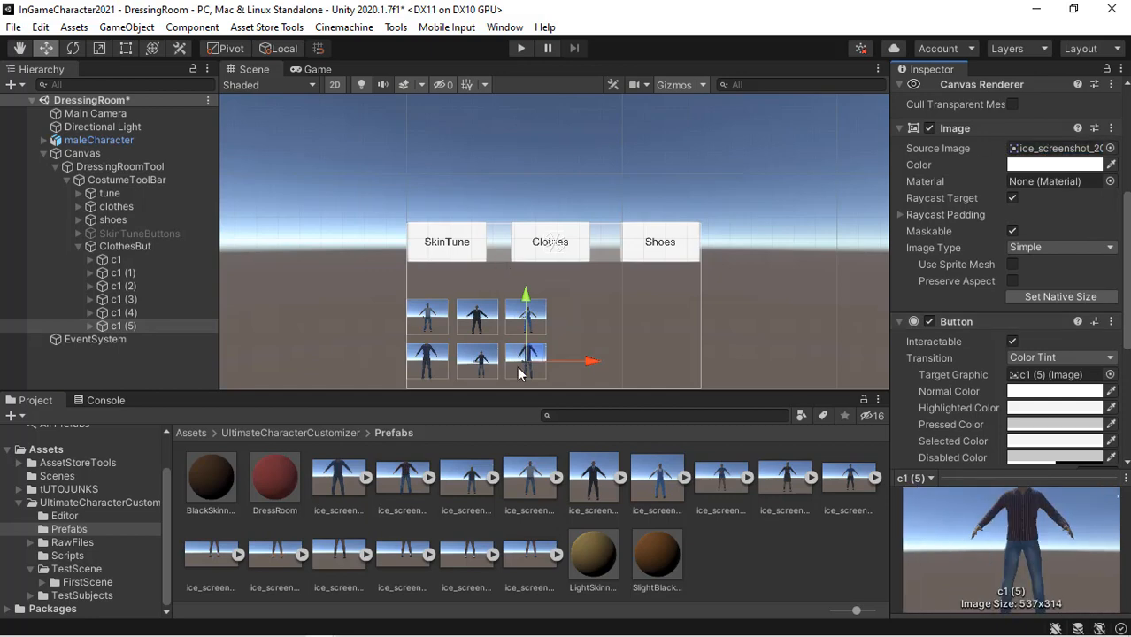
Step: Save the DressingRoom scene, and collapse and select the ClothesBut group
{"action": "key", "text": "ctrl+s"}
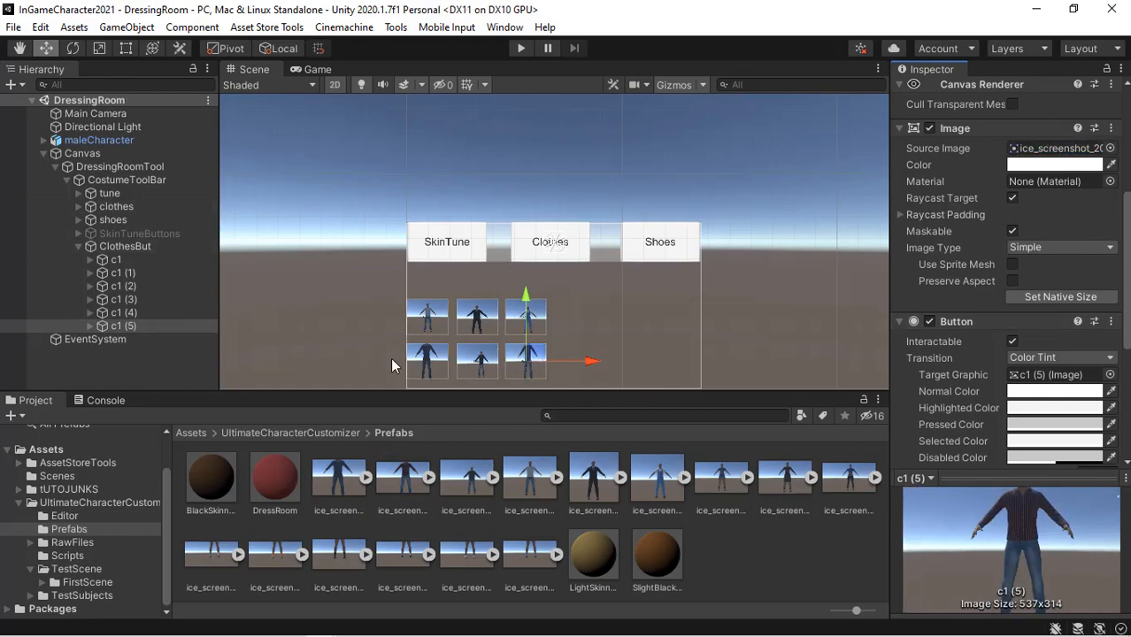
{"action": "left_click", "coordinate": [80, 246]}
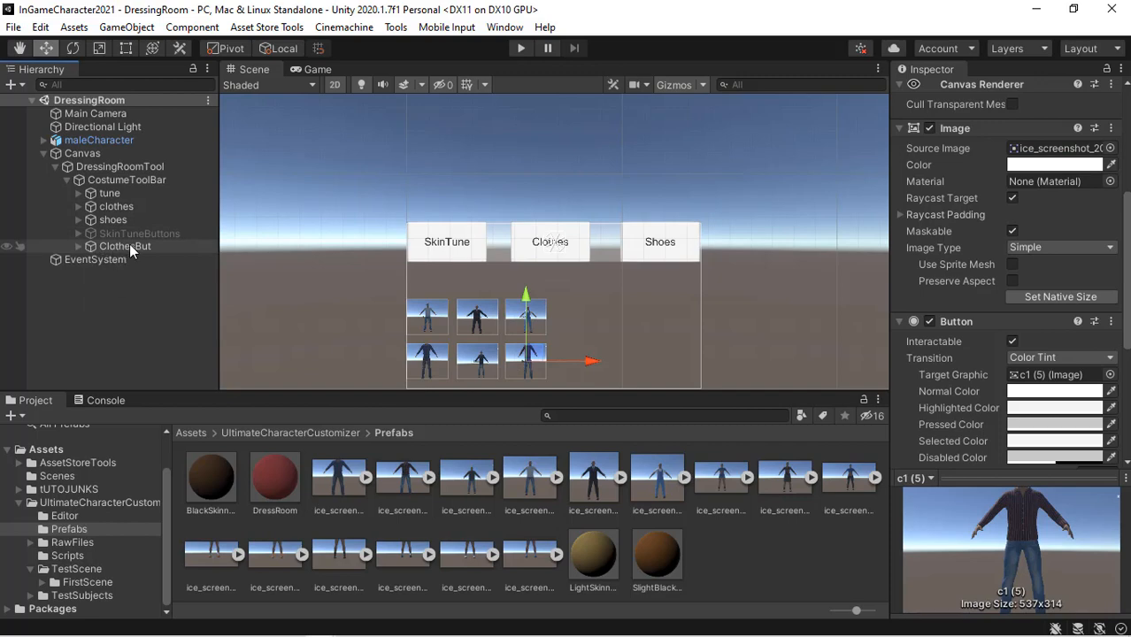
{"action": "left_click", "coordinate": [129, 244]}
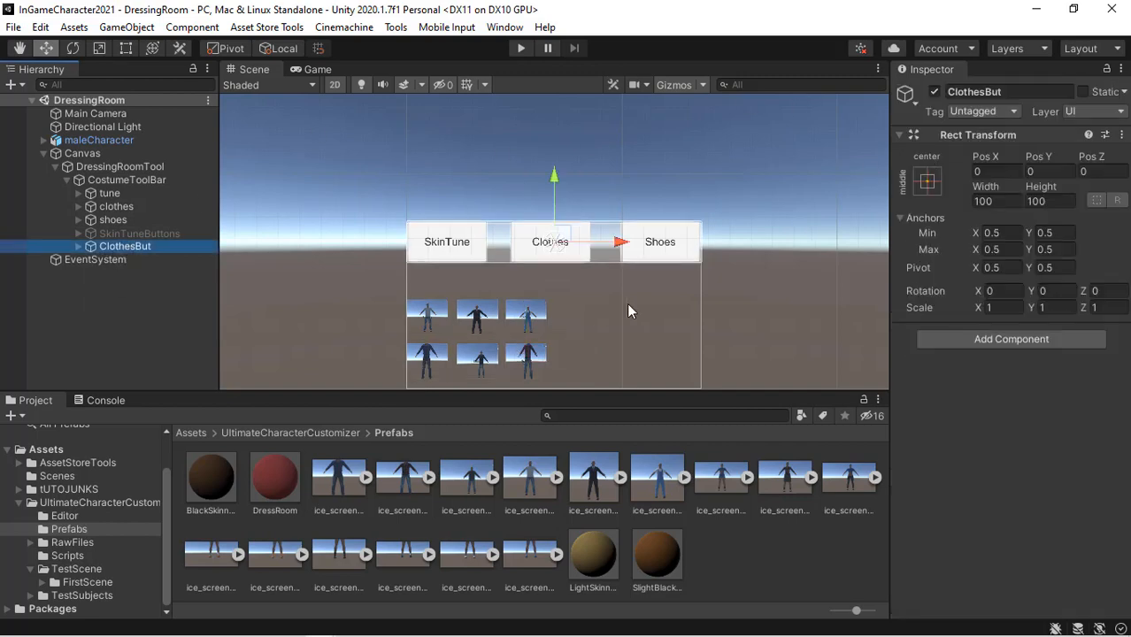
Step: Preview the outfit buttons in the Game view, return to the Scene view, and deactivate the ClothesBut group
{"action": "left_click", "coordinate": [316, 69]}
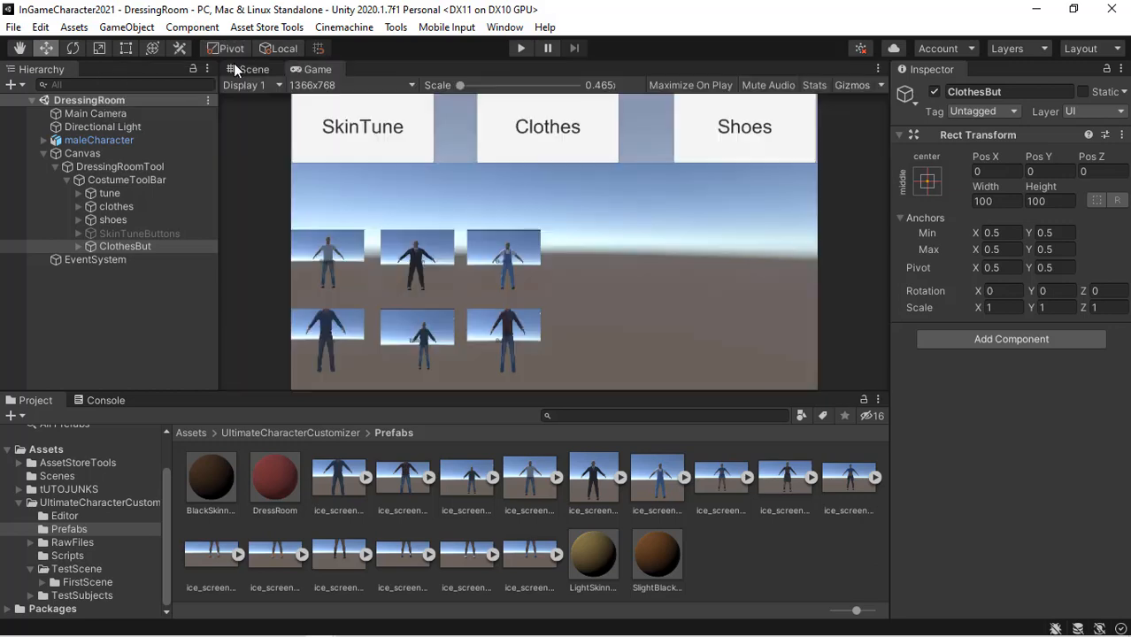
{"action": "left_click", "coordinate": [234, 66]}
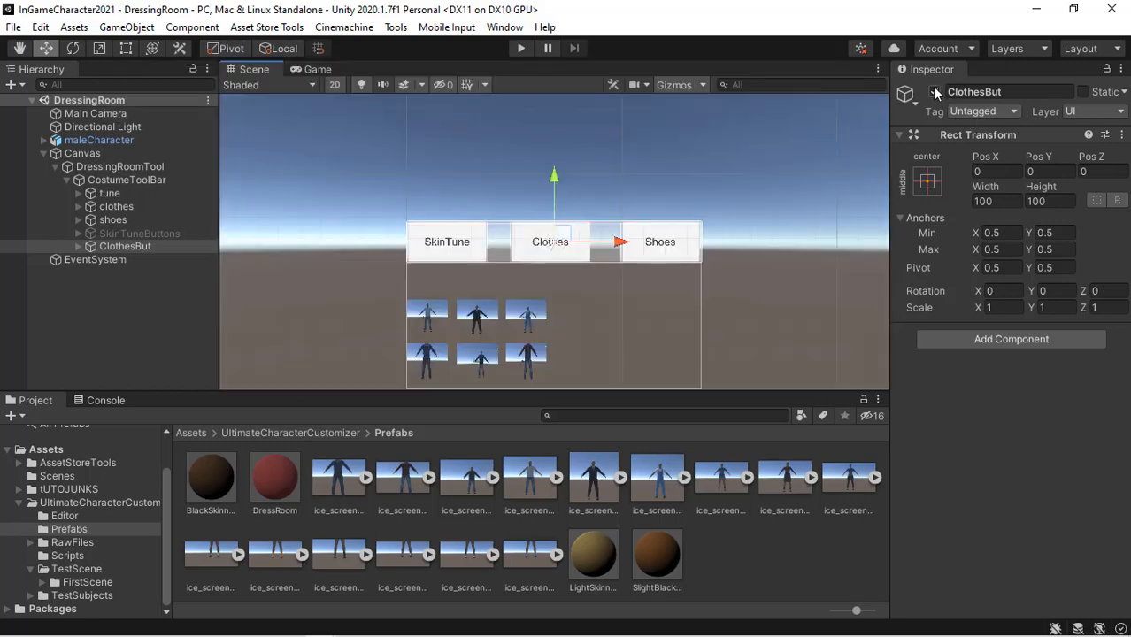
{"action": "left_click", "coordinate": [934, 91]}
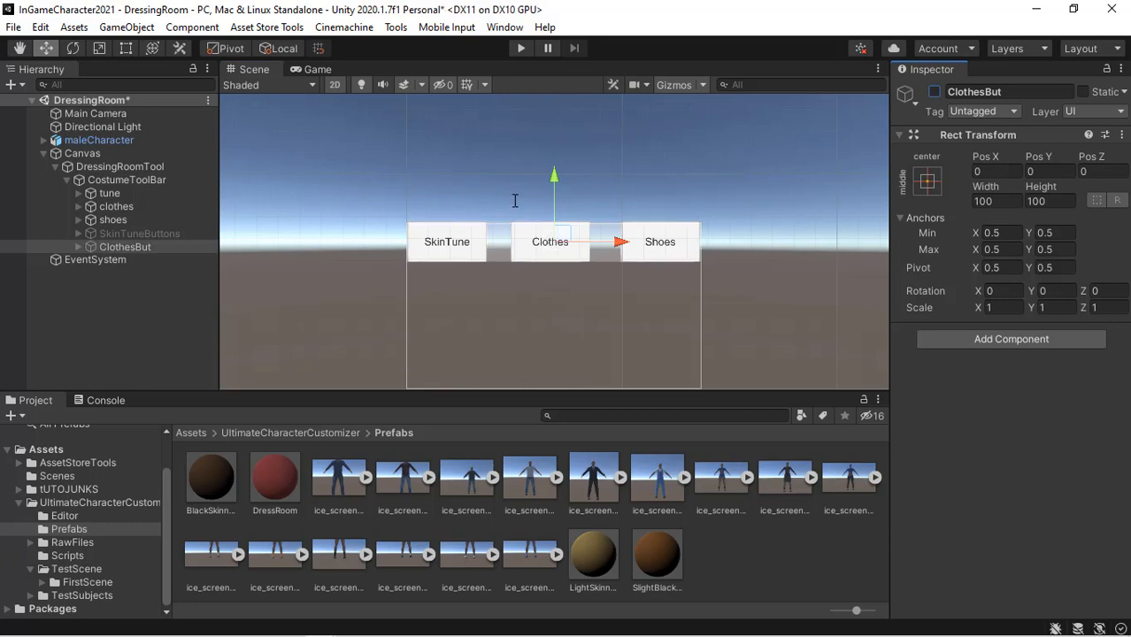
Step: Create an empty child object under CostumeToolBar and name it ShoesBut
{"action": "left_click", "coordinate": [124, 180]}
{"action": "right_click", "coordinate": [124, 180]}
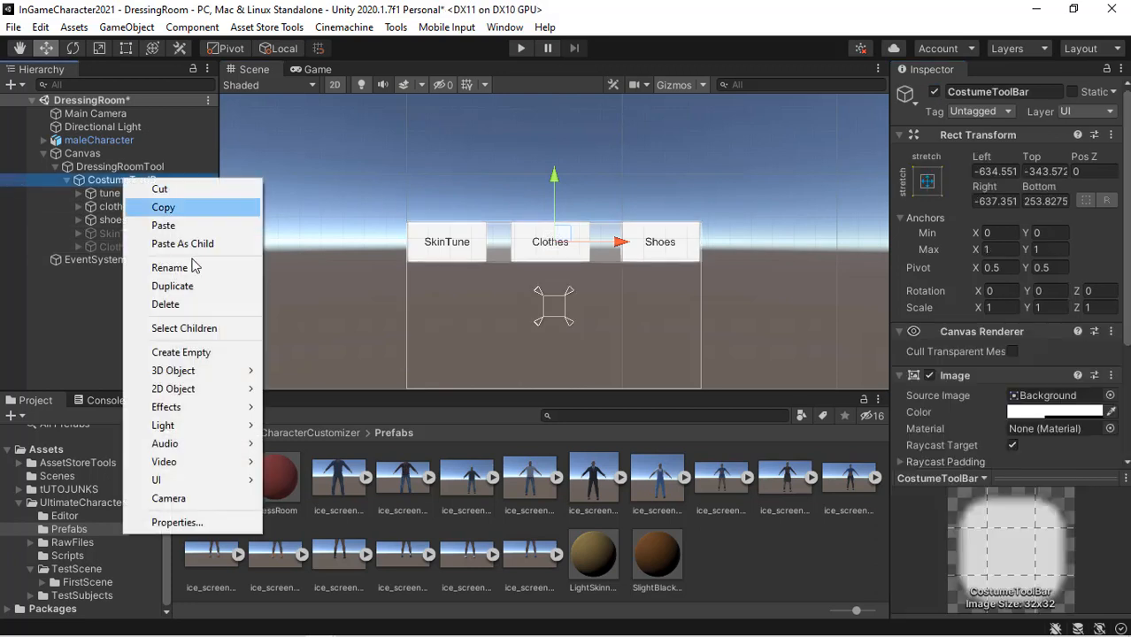
{"action": "left_click", "coordinate": [219, 354]}
{"action": "left_click", "coordinate": [1006, 92]}
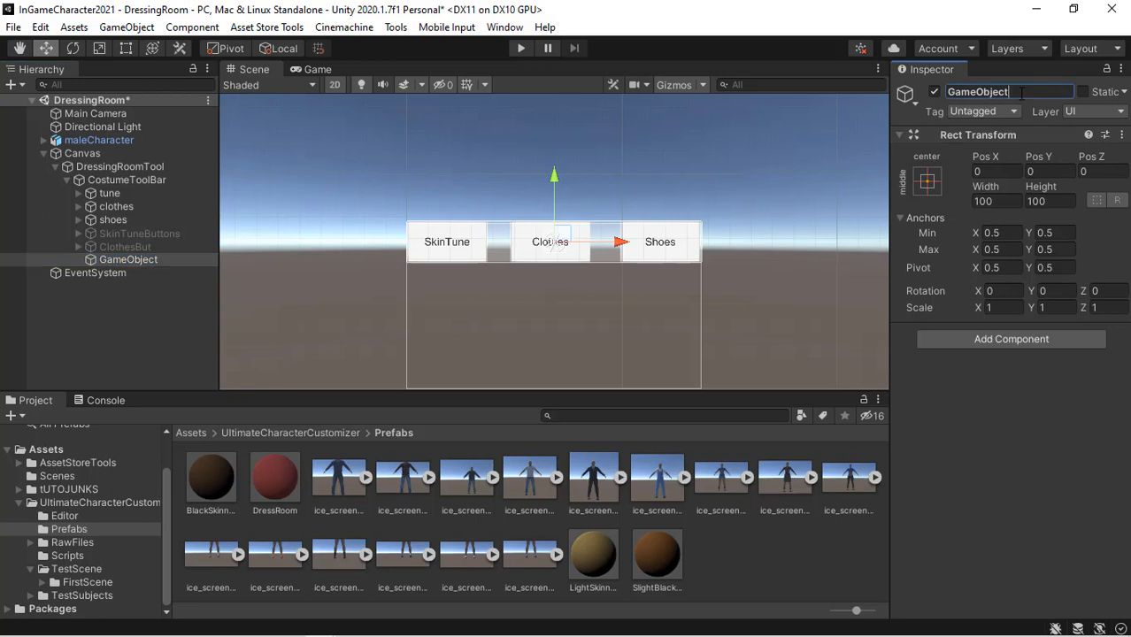
{"action": "type", "text": "ShoesBut"}
{"action": "key", "text": "Return"}
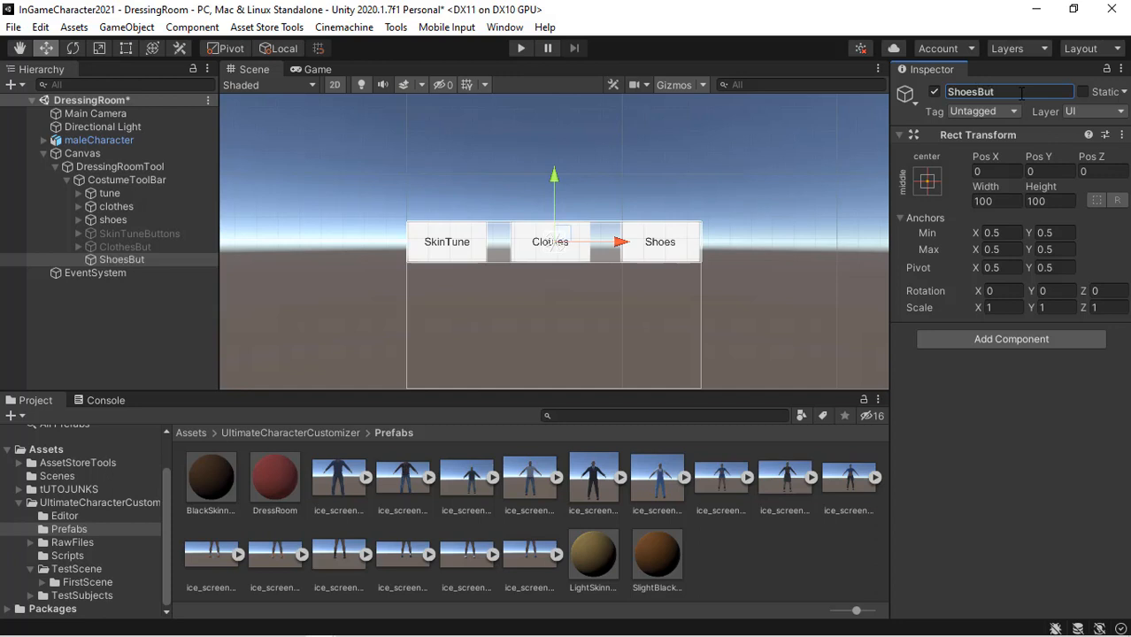
Step: Add a UI Button inside ShoesBut, and check the shoe meshes listed under maleCharacter
{"action": "left_click", "coordinate": [164, 260]}
{"action": "right_click", "coordinate": [164, 259]}
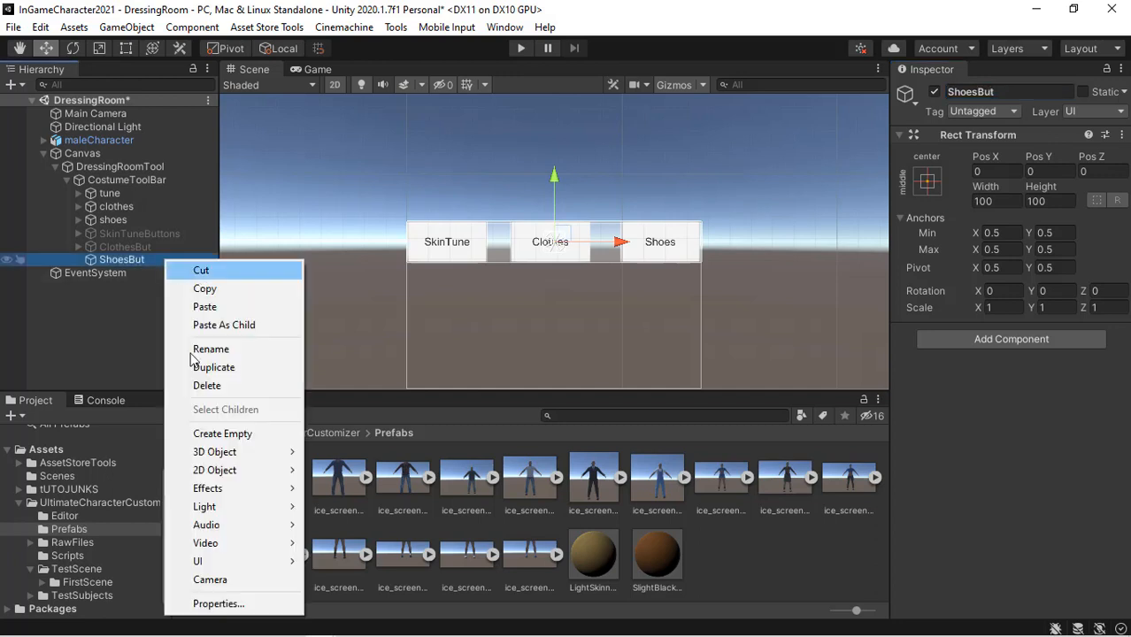
{"action": "mouse_move", "coordinate": [266, 564]}
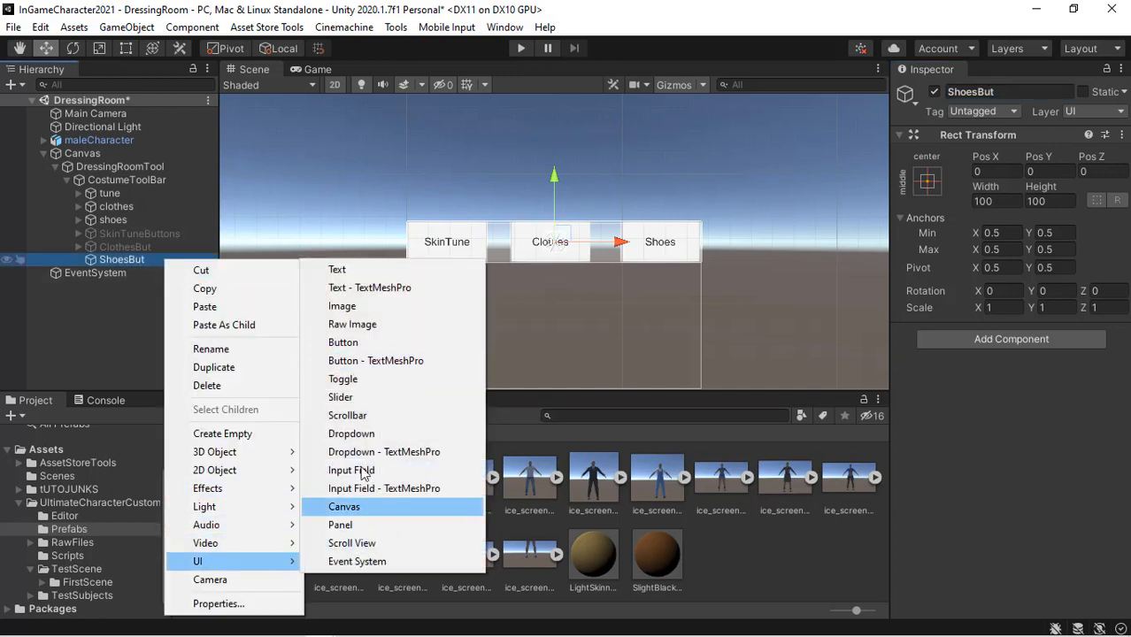
{"action": "left_click", "coordinate": [377, 347]}
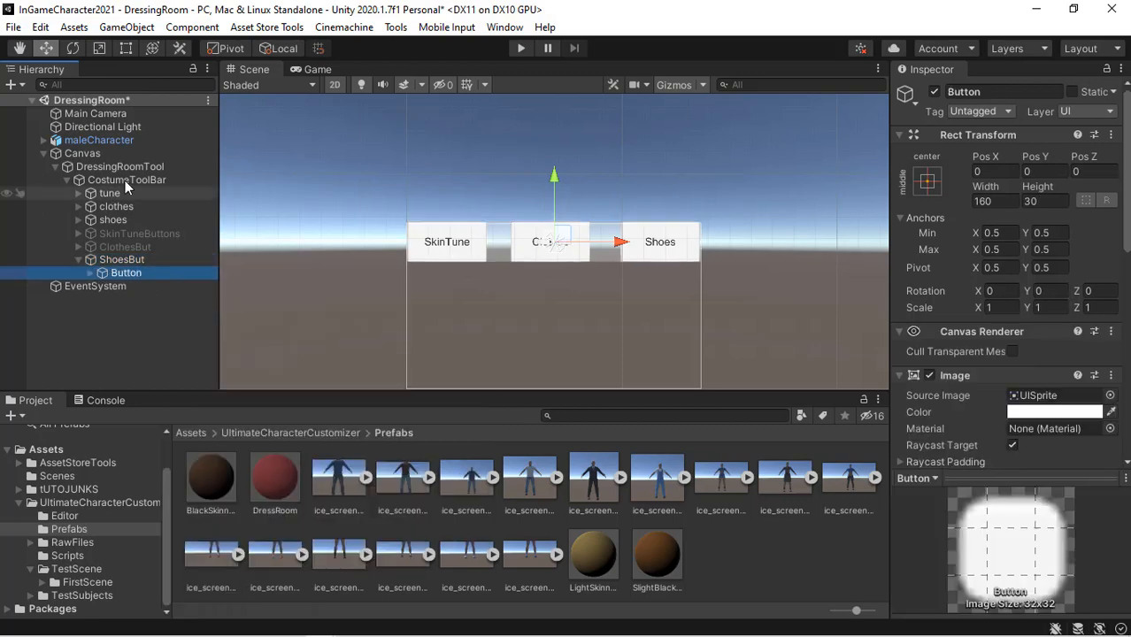
{"action": "left_click", "coordinate": [99, 139]}
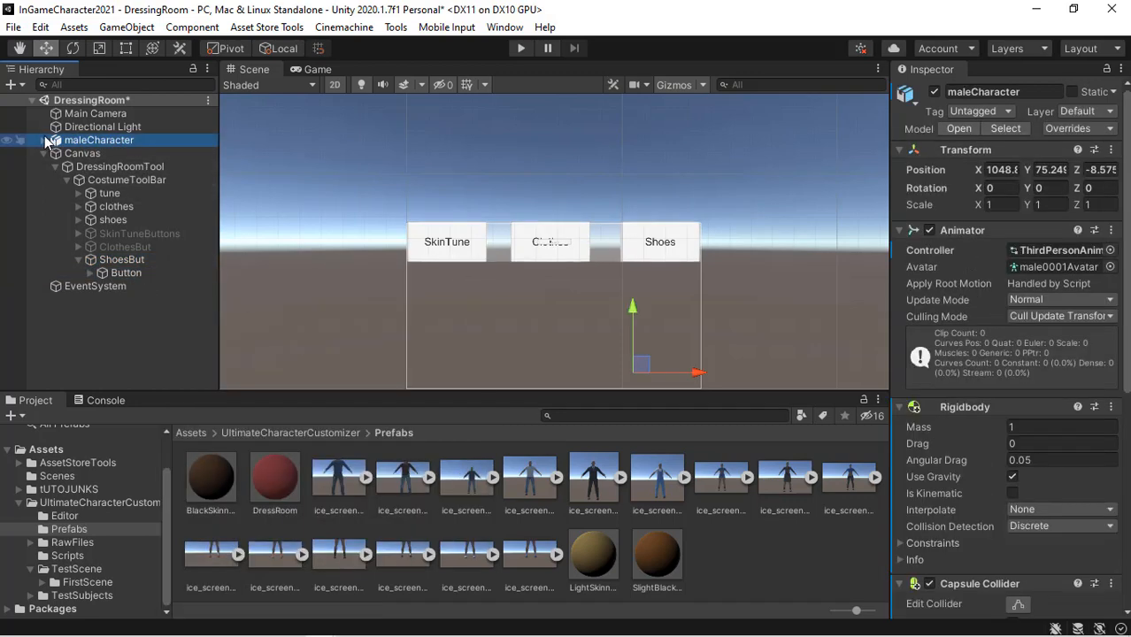
{"action": "left_click", "coordinate": [45, 140]}
{"action": "left_click_drag", "start_coordinate": [213, 164], "coordinate": [213, 214]}
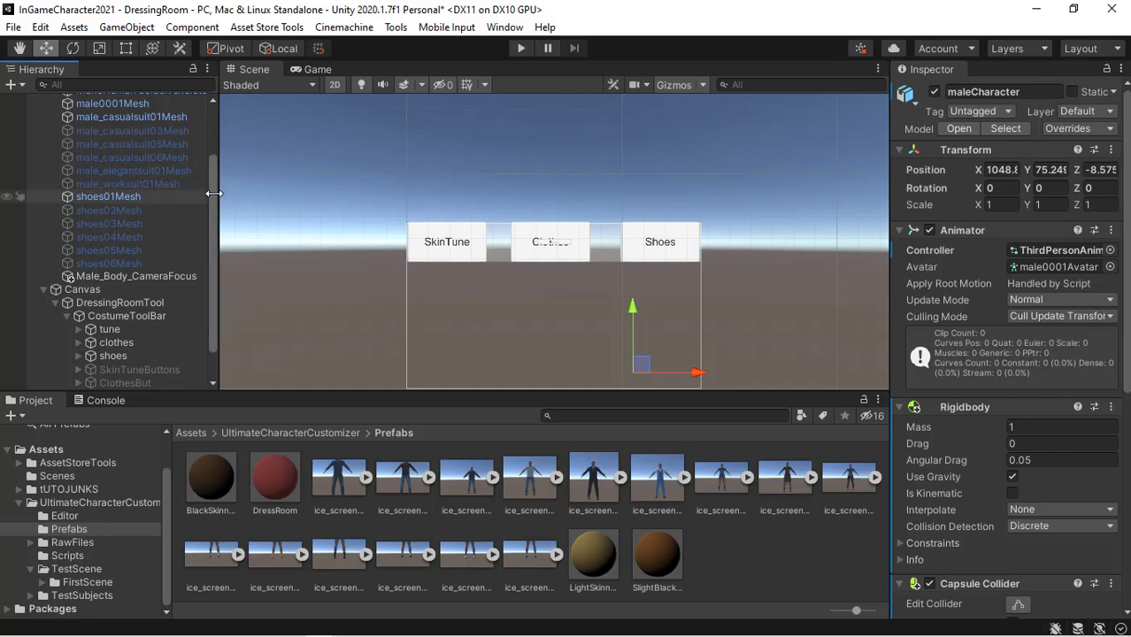
{"action": "scroll", "coordinate": [97, 174], "scroll_direction": "up", "scroll_amount": 3}
{"action": "left_click", "coordinate": [44, 140]}
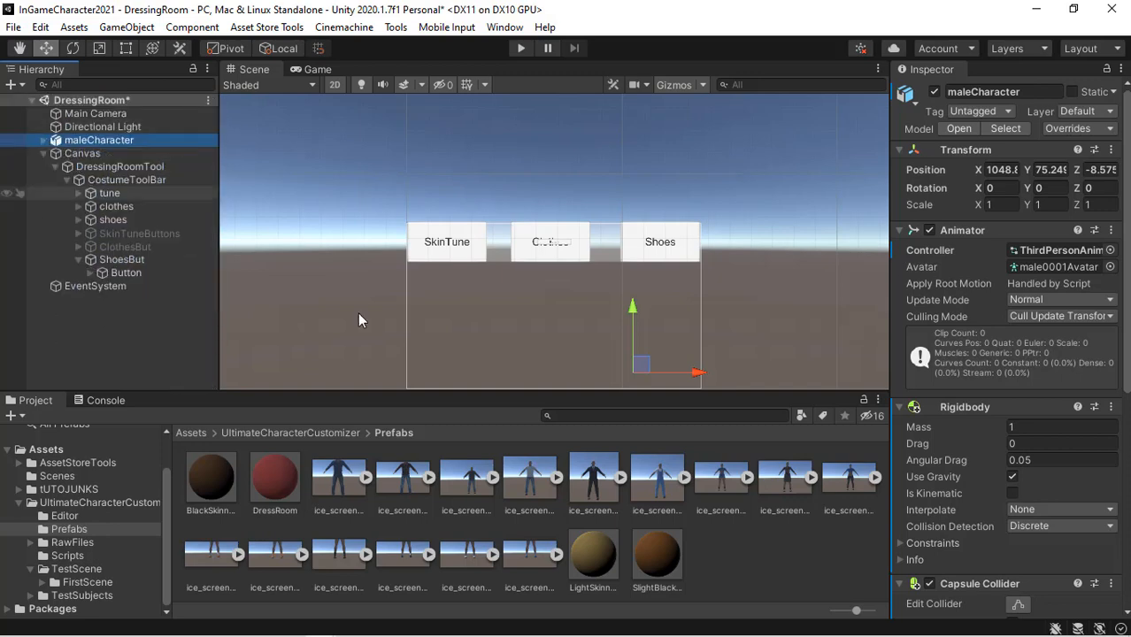
Step: Place the new button below SkinTune at the panel's left edge and resize it to about 176 by 185
{"action": "left_click", "coordinate": [127, 275]}
{"action": "left_click_drag", "start_coordinate": [564, 240], "coordinate": [436, 310]}
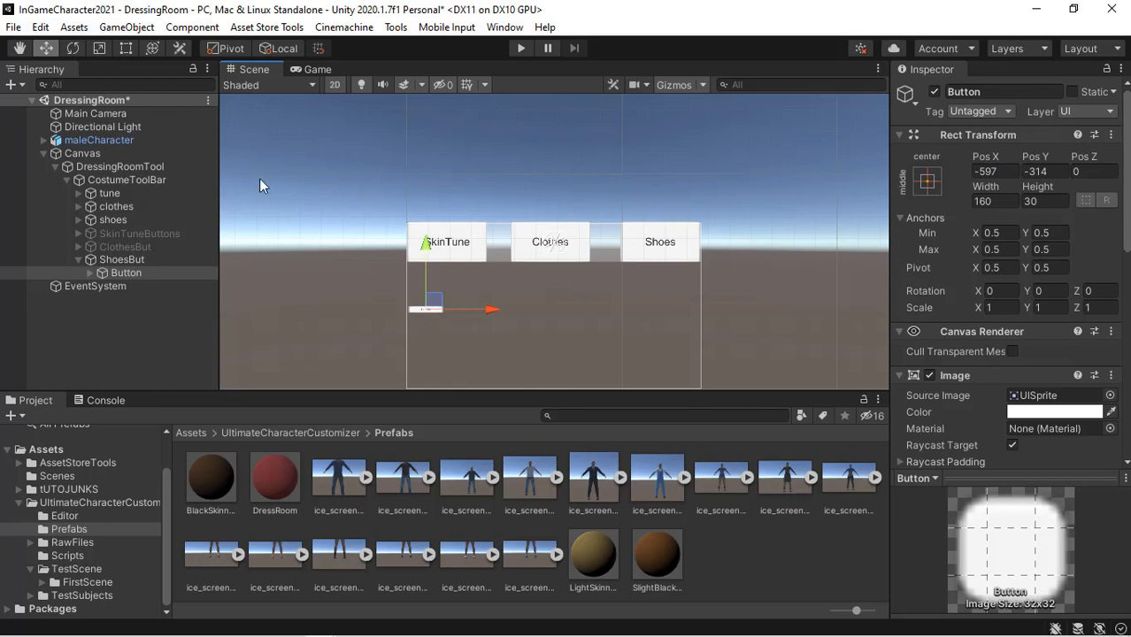
{"action": "left_click", "coordinate": [127, 47]}
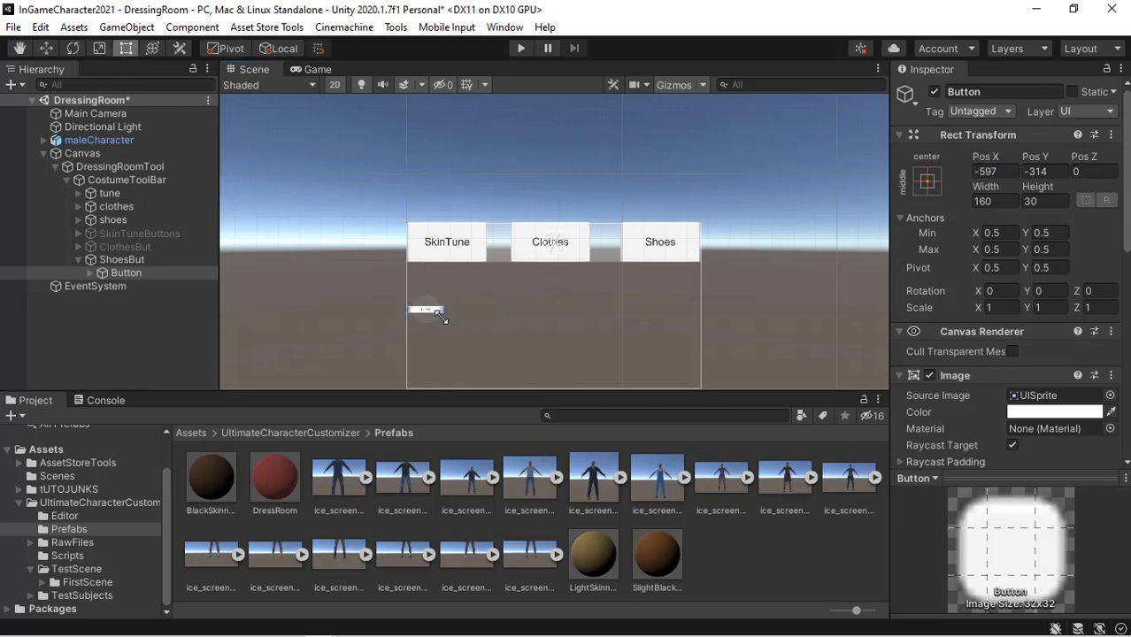
{"action": "left_click_drag", "start_coordinate": [440, 316], "coordinate": [446, 348]}
{"action": "left_click", "coordinate": [149, 272]}
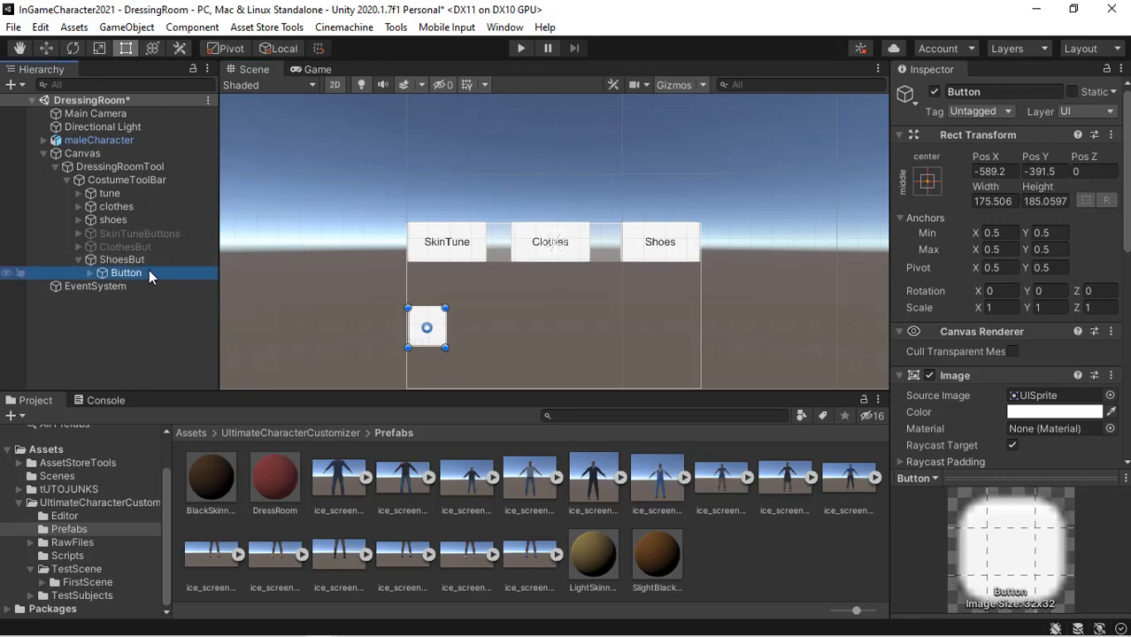
{"action": "key", "text": "ctrl+d"}
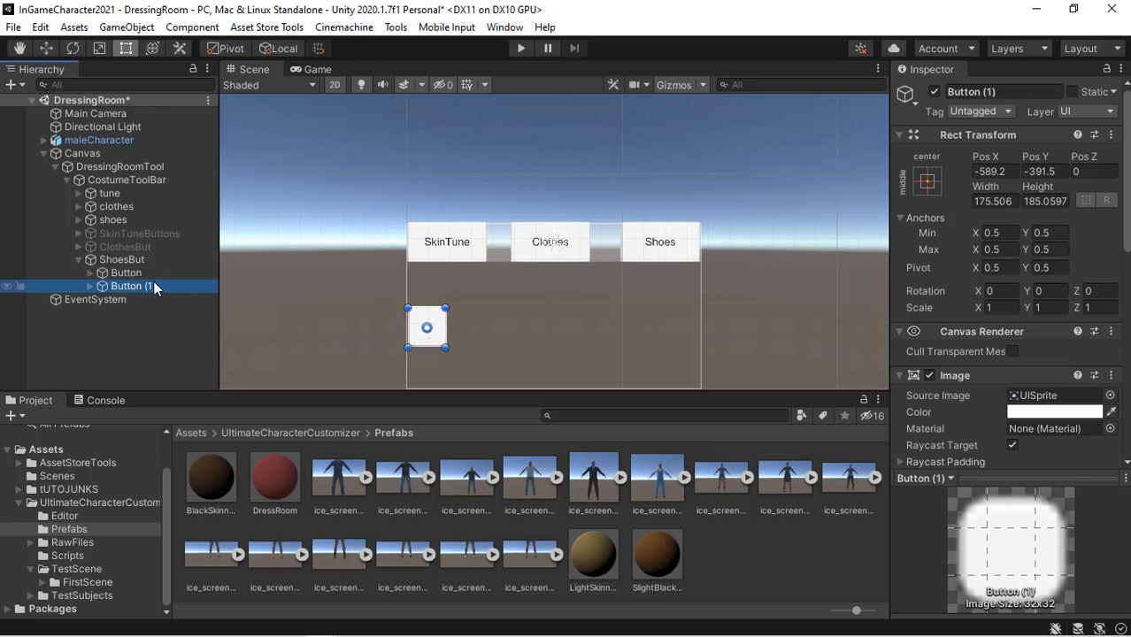
{"action": "key", "text": "Delete"}
Step: Set the button's Source Image to the brown shoes screenshot and rename the button sh
{"action": "left_click", "coordinate": [146, 272]}
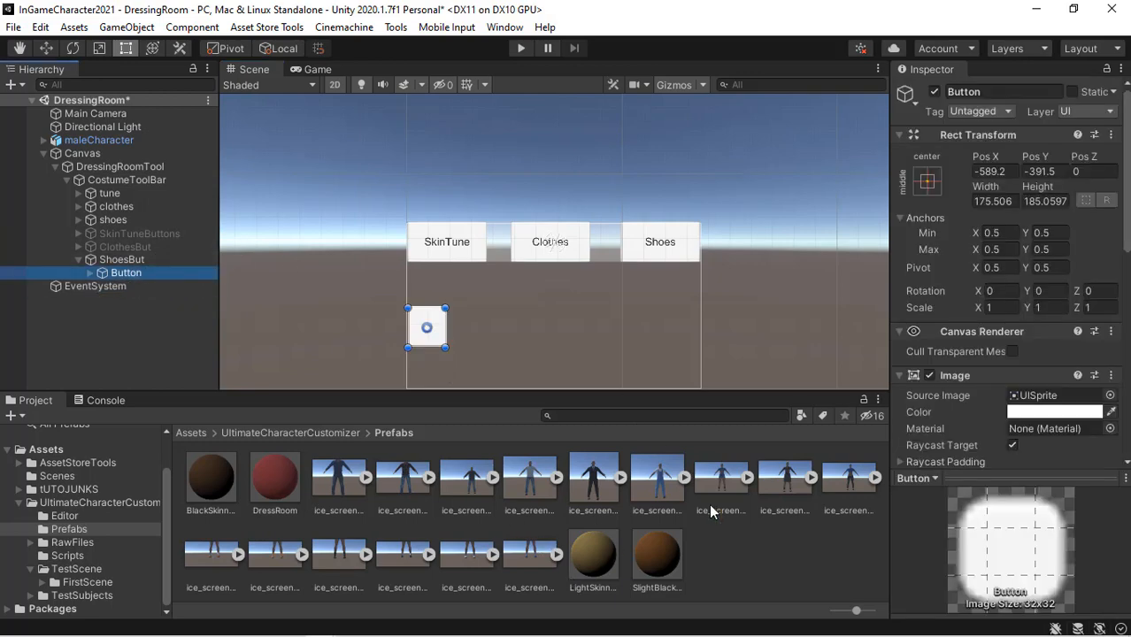
{"action": "left_click_drag", "start_coordinate": [237, 575], "coordinate": [1053, 396]}
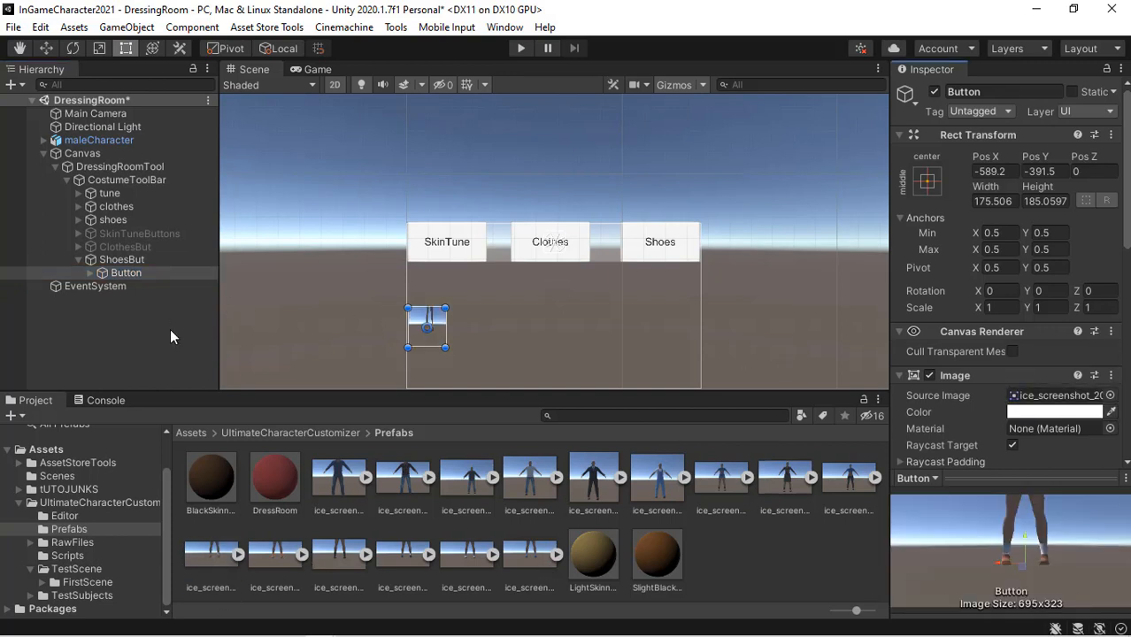
{"action": "left_click", "coordinate": [173, 274]}
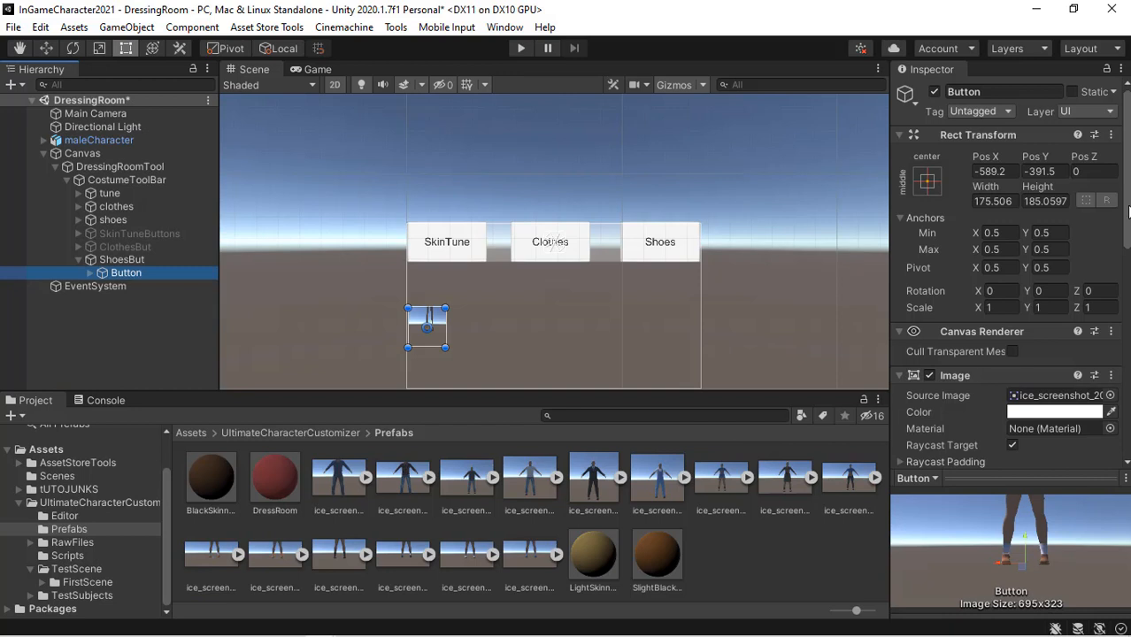
{"action": "left_click", "coordinate": [990, 91]}
{"action": "type", "text": "sh"}
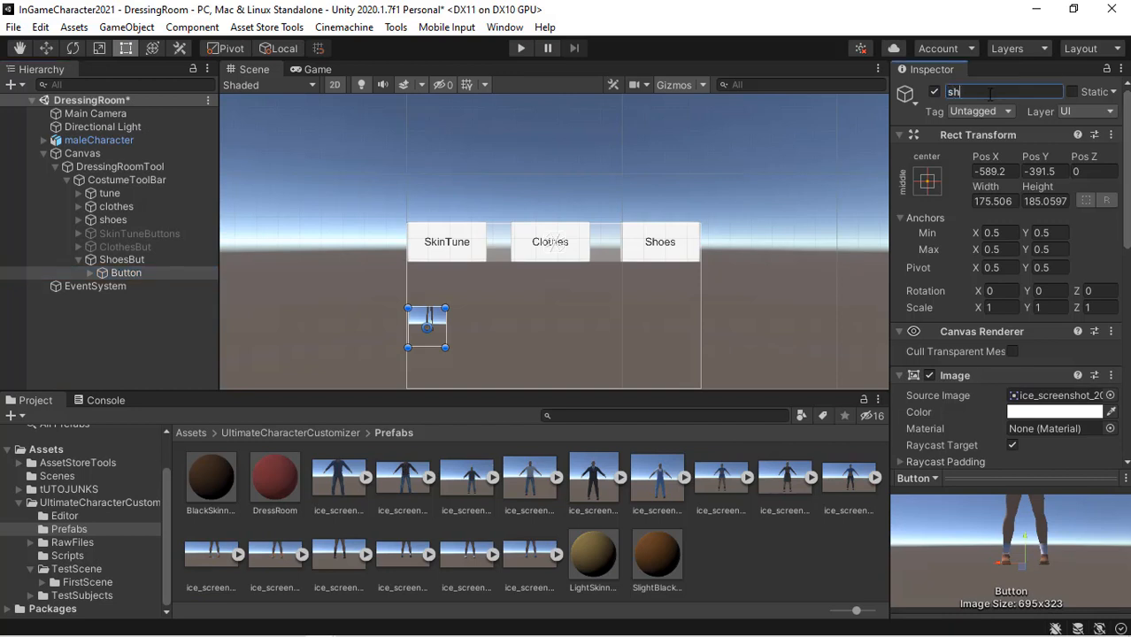
Step: Duplicate sh, place the copy beside it at Pos X about -388, and set its Source Image to the dark blue shoes screenshot
{"action": "left_click", "coordinate": [172, 277]}
{"action": "key", "text": "ctrl+d"}
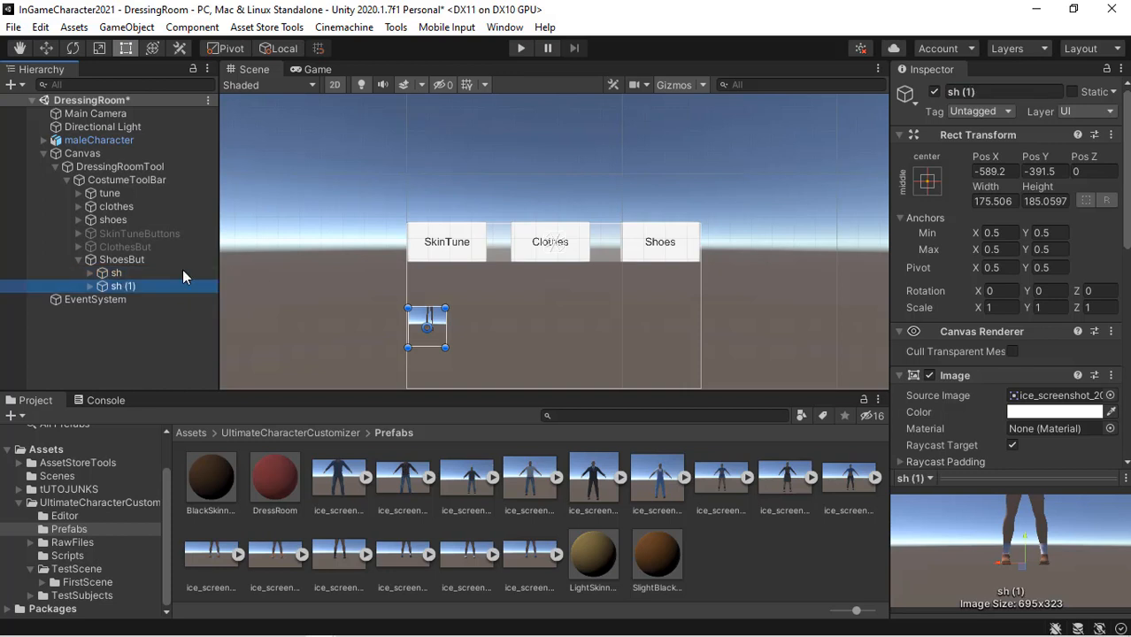
{"action": "left_click", "coordinate": [48, 48]}
{"action": "left_click_drag", "start_coordinate": [491, 318], "coordinate": [537, 332]}
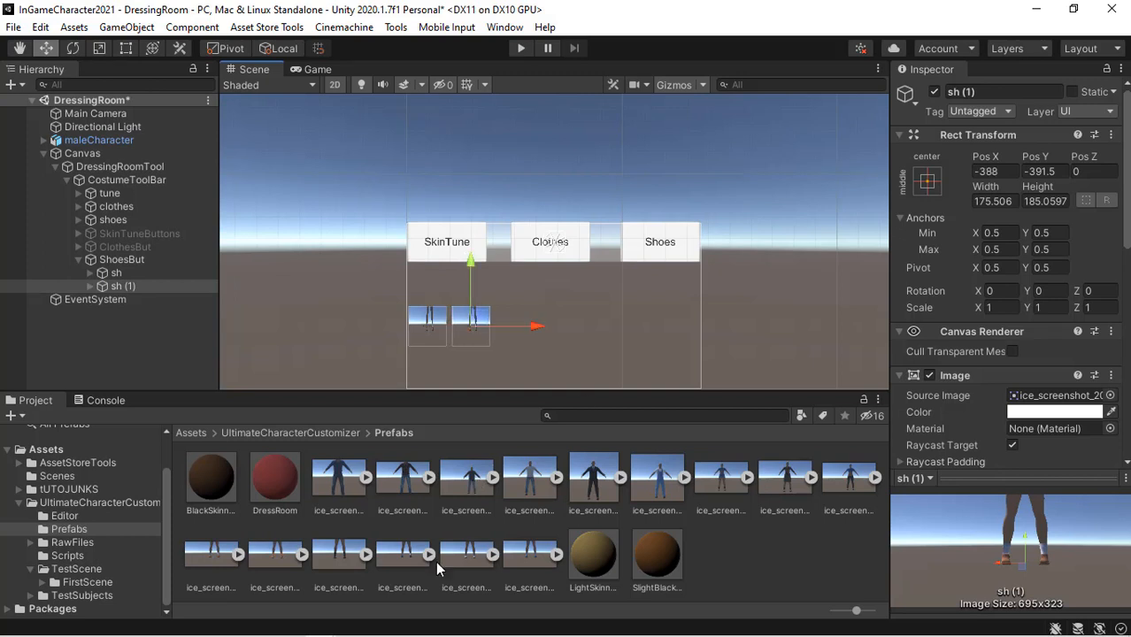
{"action": "left_click_drag", "start_coordinate": [403, 556], "coordinate": [1069, 405]}
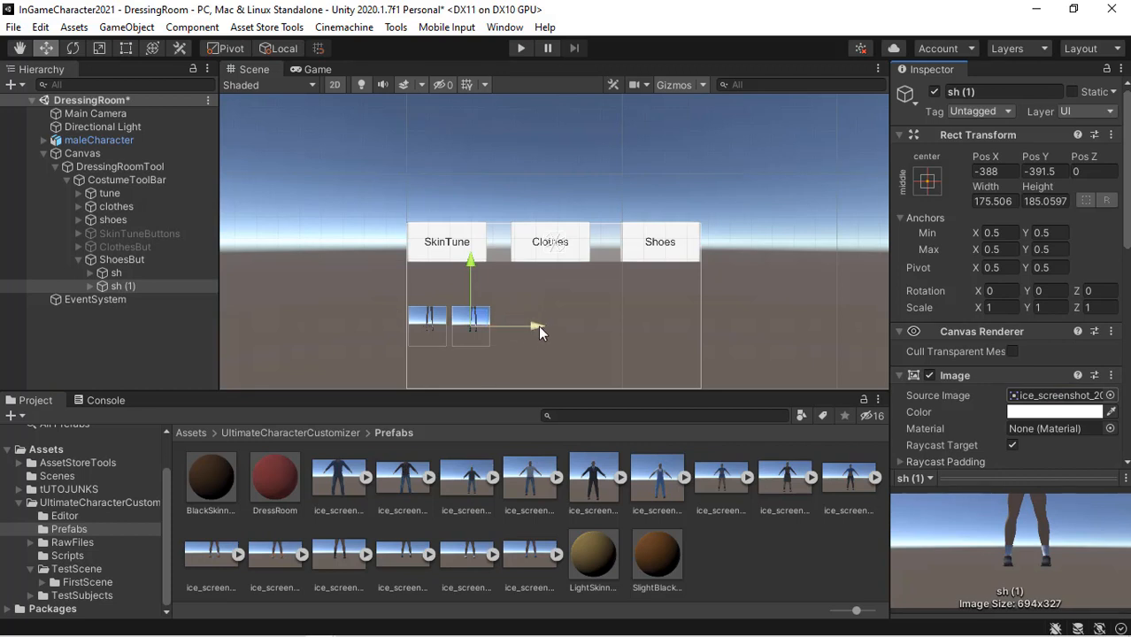
{"action": "left_click_drag", "start_coordinate": [539, 327], "coordinate": [561, 332]}
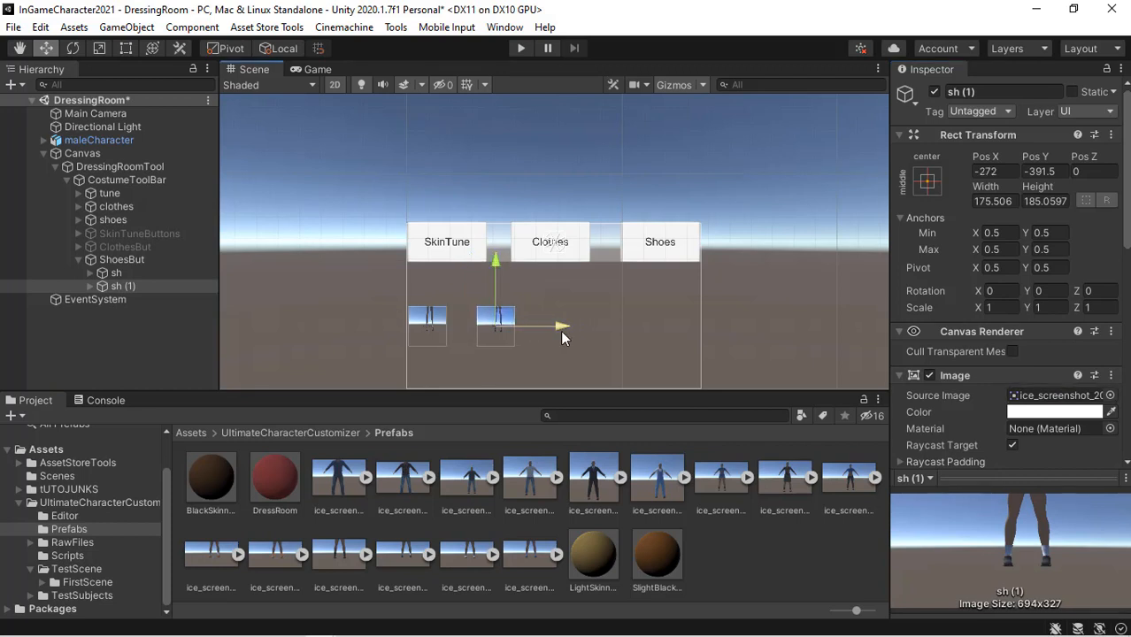
{"action": "key", "text": "ctrl+z"}
Step: Duplicate sh (1) as the third button at Pos X about -183, and set its Source Image to the blue shoes screenshot
{"action": "key", "text": "ctrl+d"}
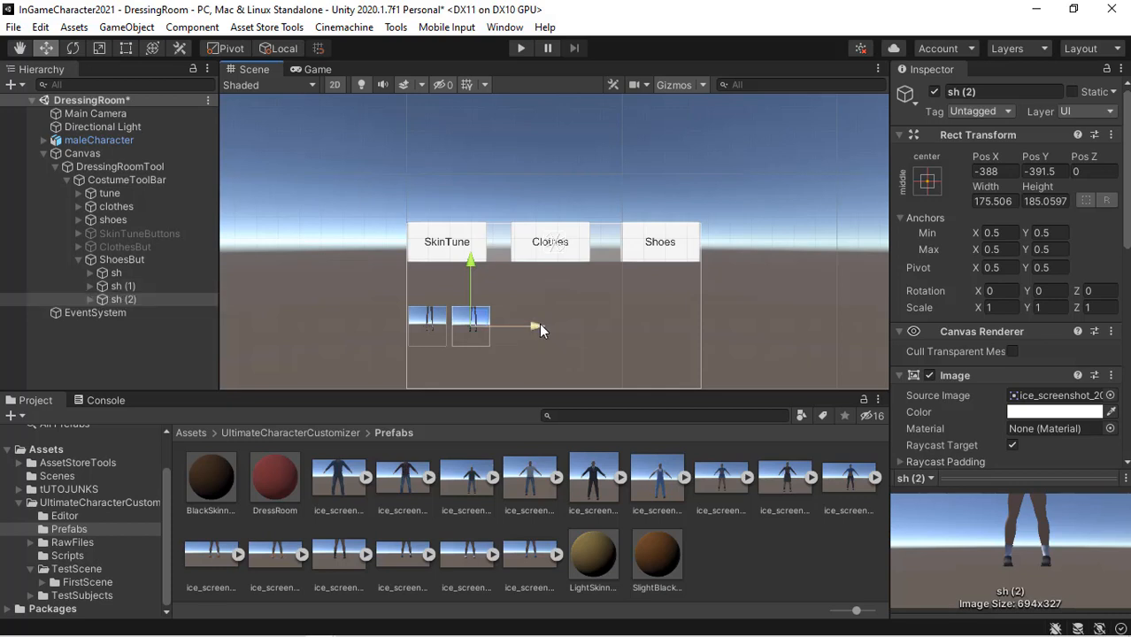
{"action": "left_click_drag", "start_coordinate": [539, 324], "coordinate": [581, 330]}
{"action": "left_click_drag", "start_coordinate": [528, 554], "coordinate": [1027, 396]}
Step: Duplicate the three shoe buttons into a second row at Pos Y about -574, and assign the brown boots screenshot to the copies
{"action": "left_click", "coordinate": [115, 272]}
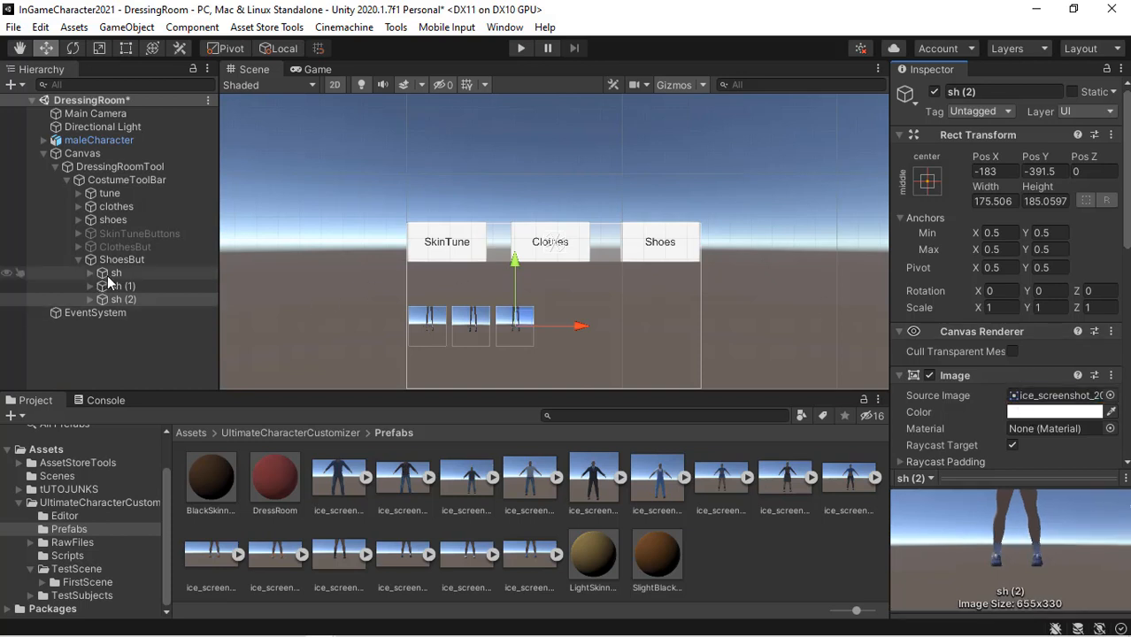
{"action": "left_click", "coordinate": [118, 299], "text": "shift"}
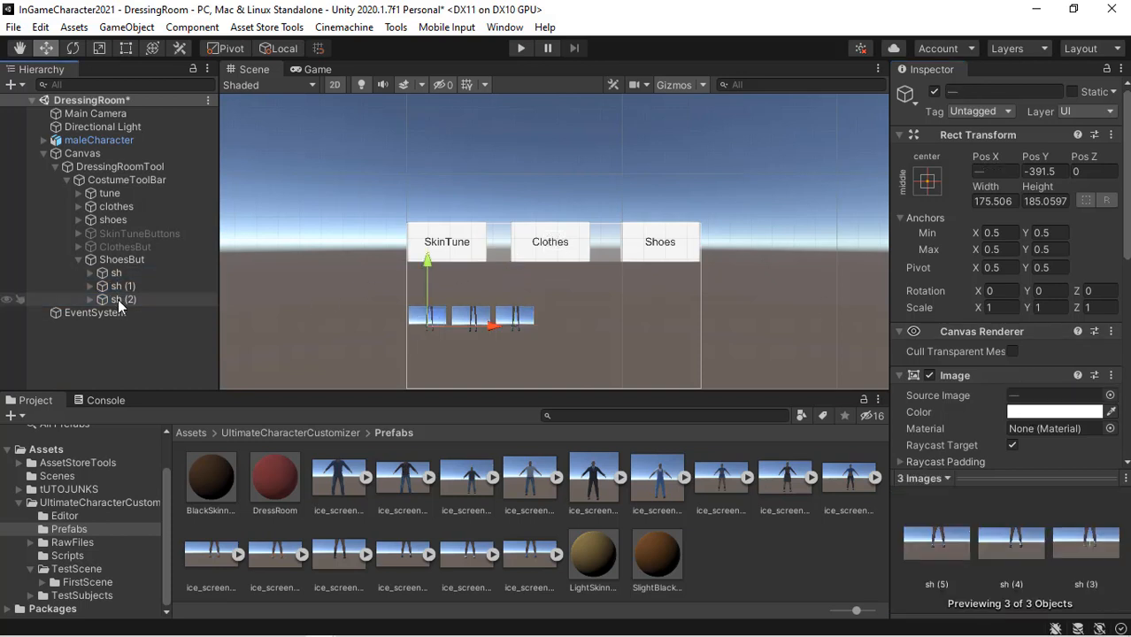
{"action": "key", "text": "ctrl+d"}
{"action": "left_click_drag", "start_coordinate": [428, 268], "coordinate": [427, 297]}
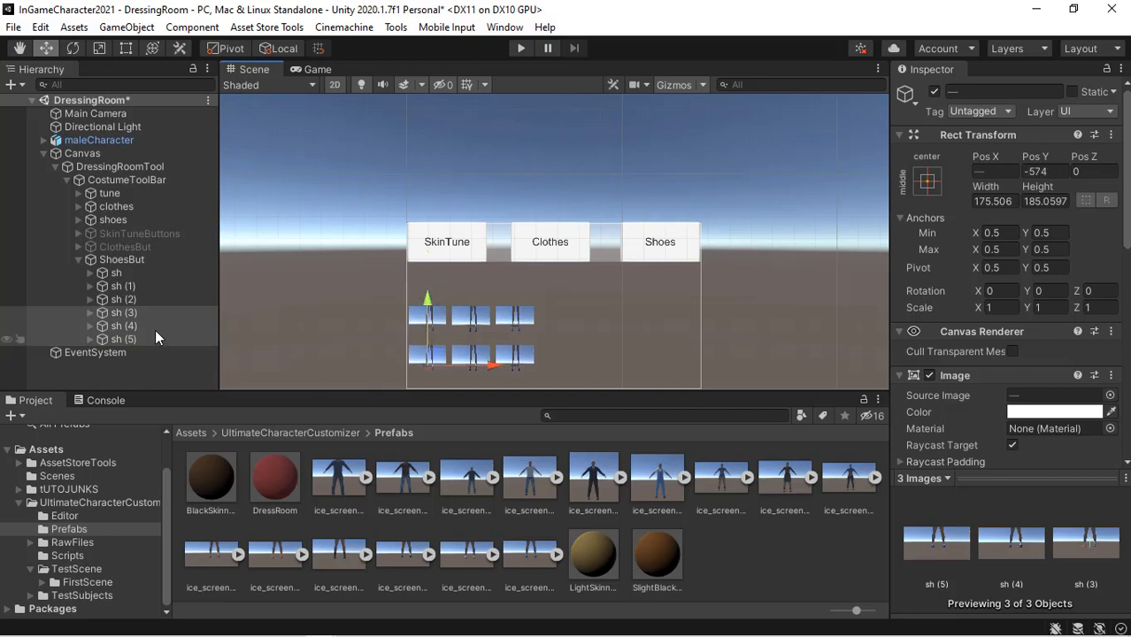
{"action": "left_click_drag", "start_coordinate": [269, 554], "coordinate": [1044, 396]}
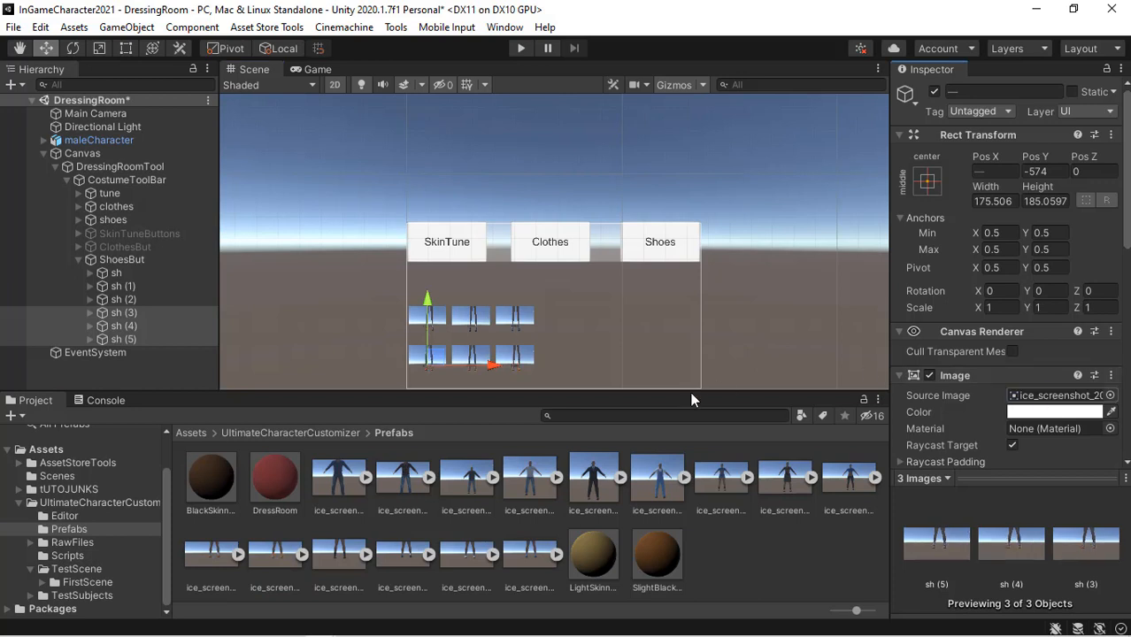
Step: Set the Source Image of sh (4) to the white shoes screenshot and of sh (5) to the black shoes screenshot
{"action": "left_click", "coordinate": [158, 324]}
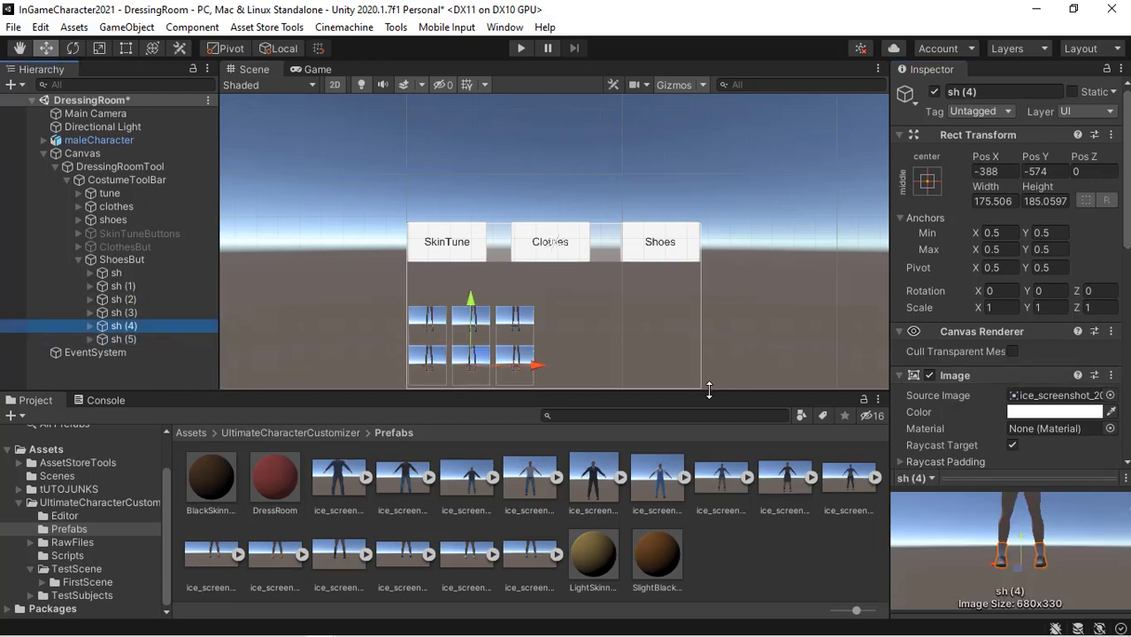
{"action": "left_click_drag", "start_coordinate": [457, 558], "coordinate": [1049, 398]}
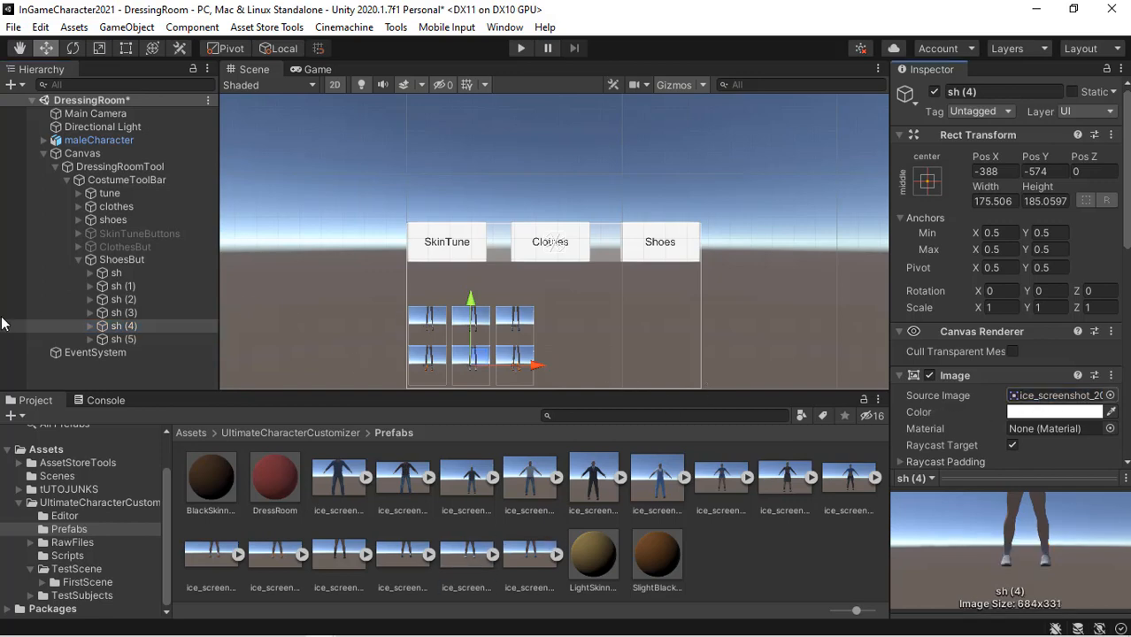
{"action": "left_click", "coordinate": [134, 340]}
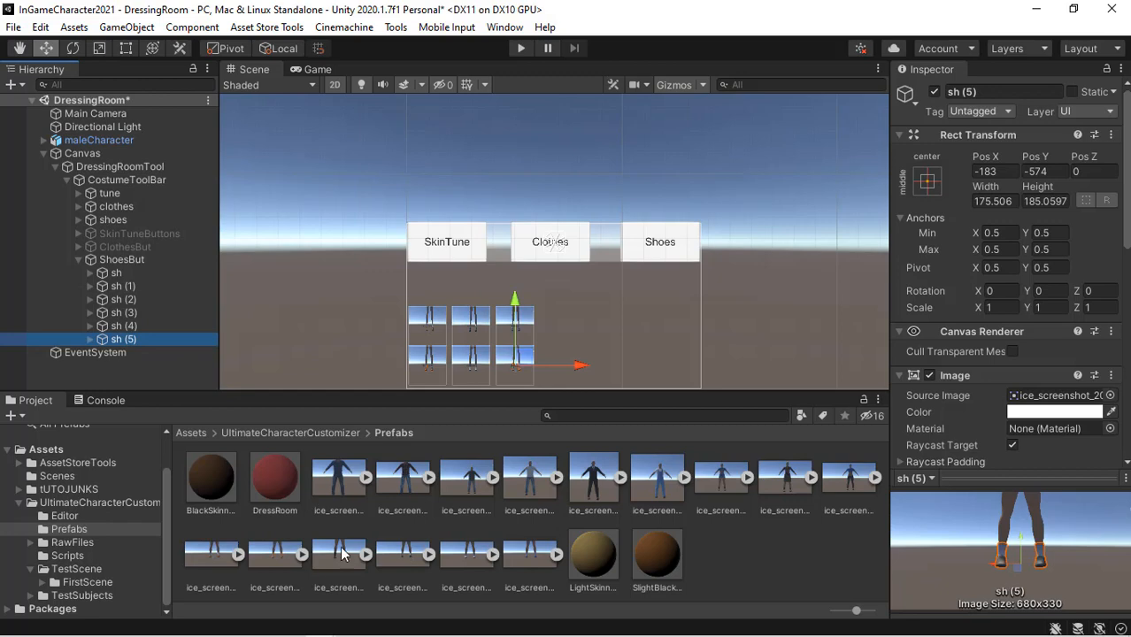
{"action": "left_click_drag", "start_coordinate": [343, 561], "coordinate": [1013, 394]}
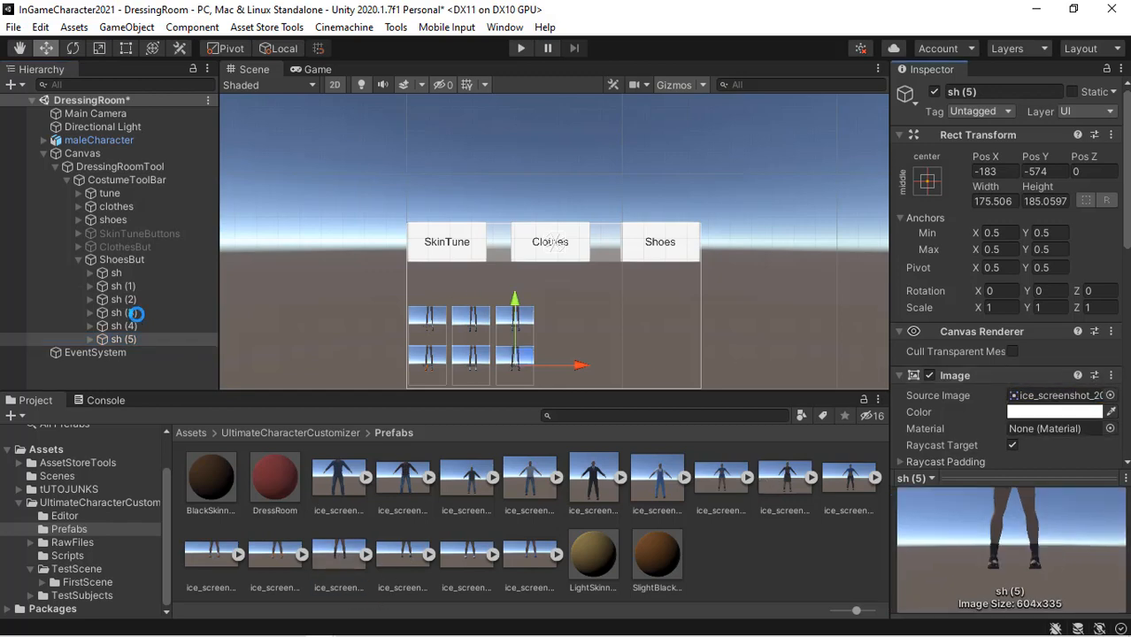
Step: Save the DressingRoom scene, and collapse and deactivate the ShoesBut group
{"action": "left_click", "coordinate": [79, 259]}
{"action": "left_click", "coordinate": [127, 260]}
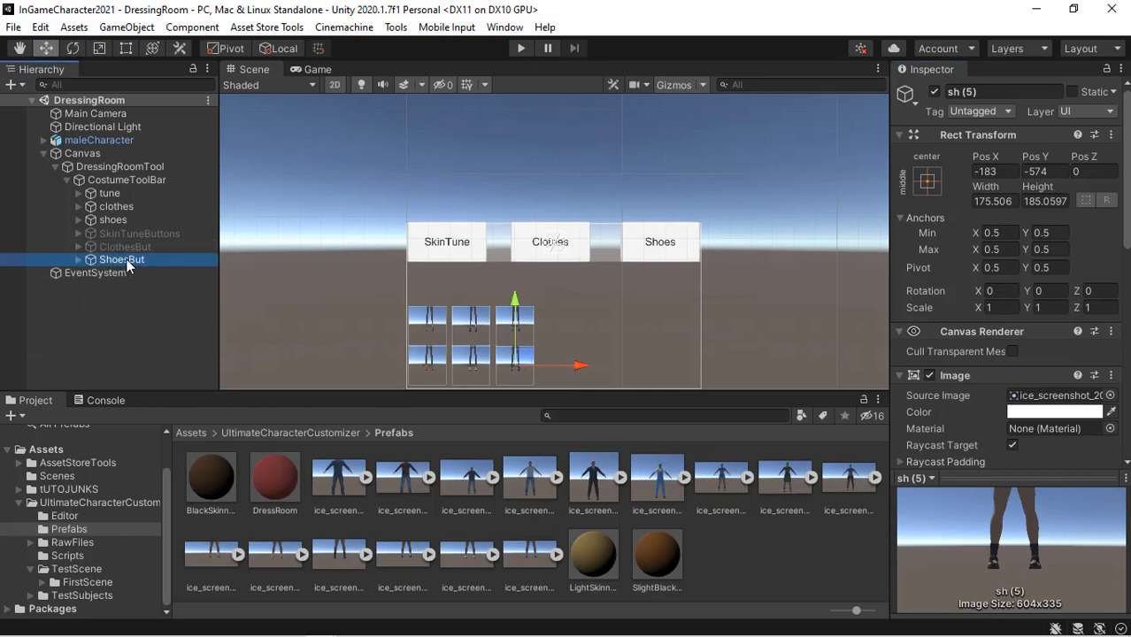
{"action": "left_click", "coordinate": [936, 92]}
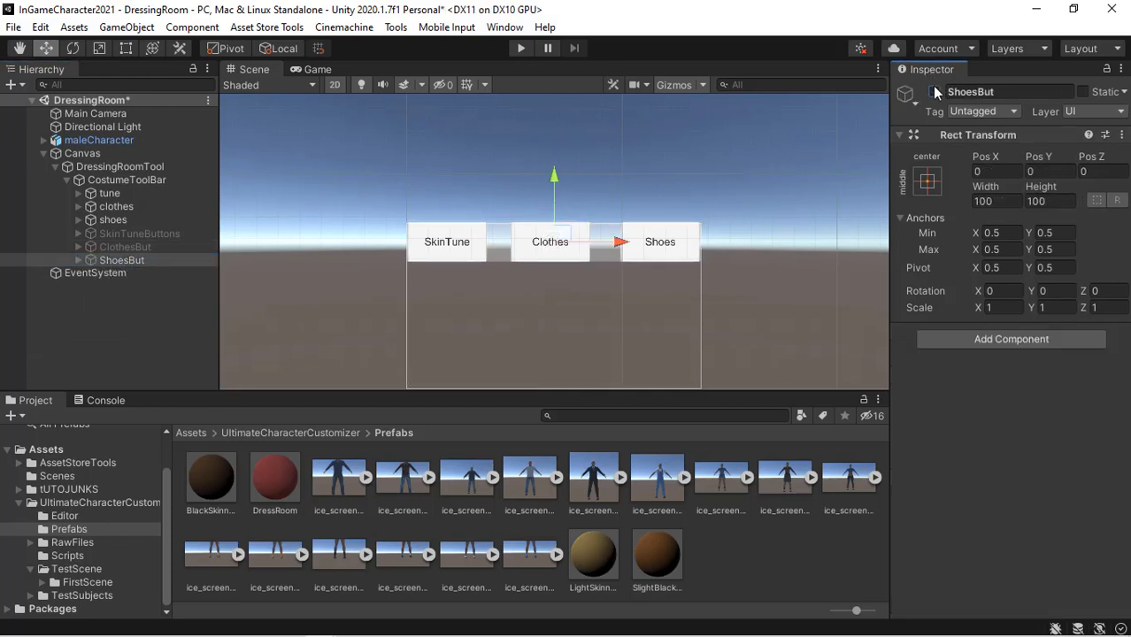
Step: Activate the SkinTuneButtons group and inspect the components of CostumeToolBar
{"action": "left_click", "coordinate": [141, 230]}
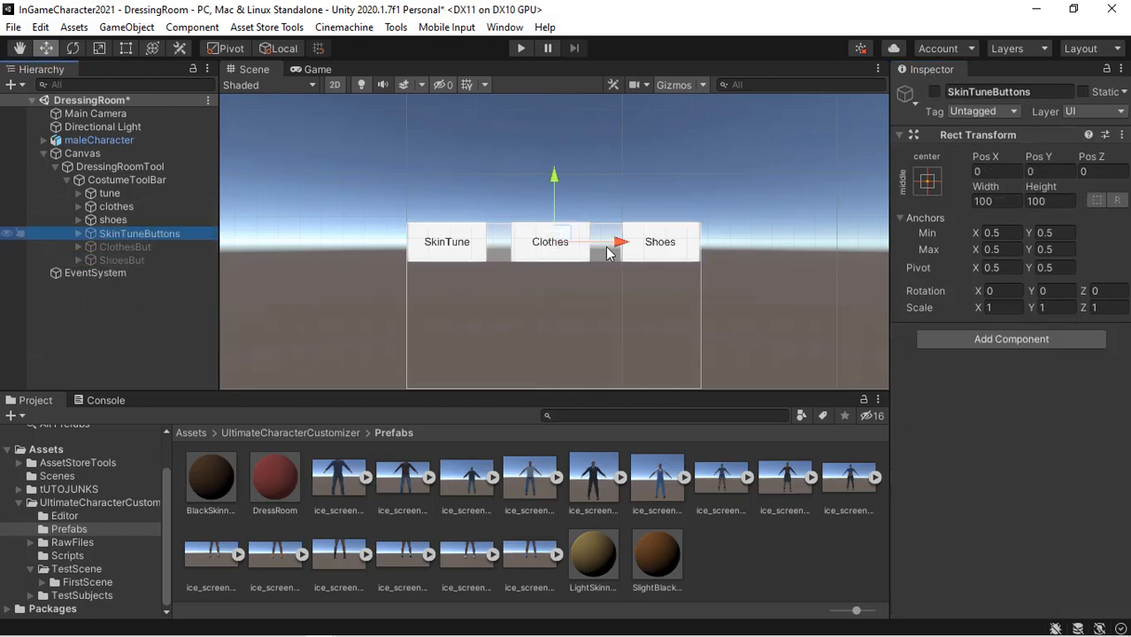
{"action": "left_click", "coordinate": [935, 92]}
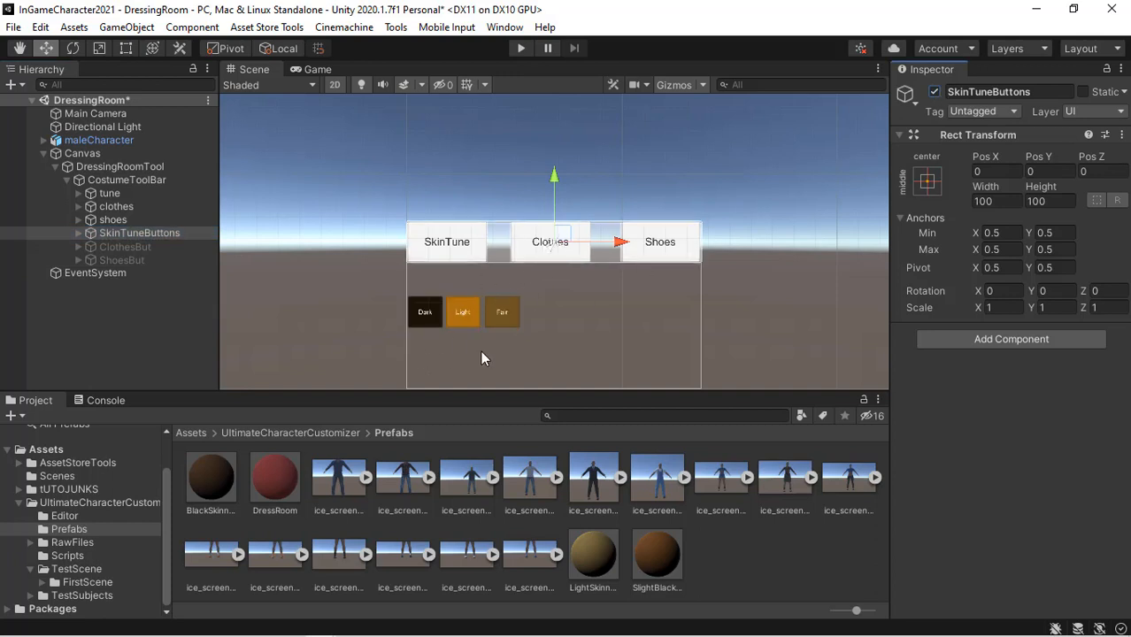
{"action": "left_click", "coordinate": [134, 182]}
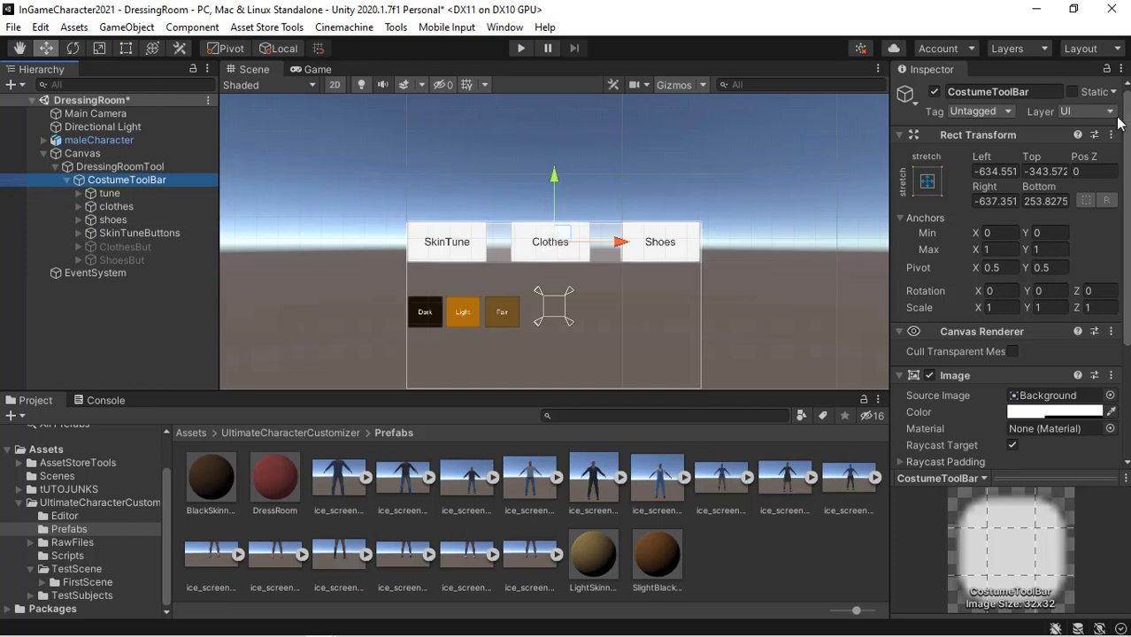
{"action": "scroll", "coordinate": [1010, 265], "scroll_direction": "down", "scroll_amount": 5}
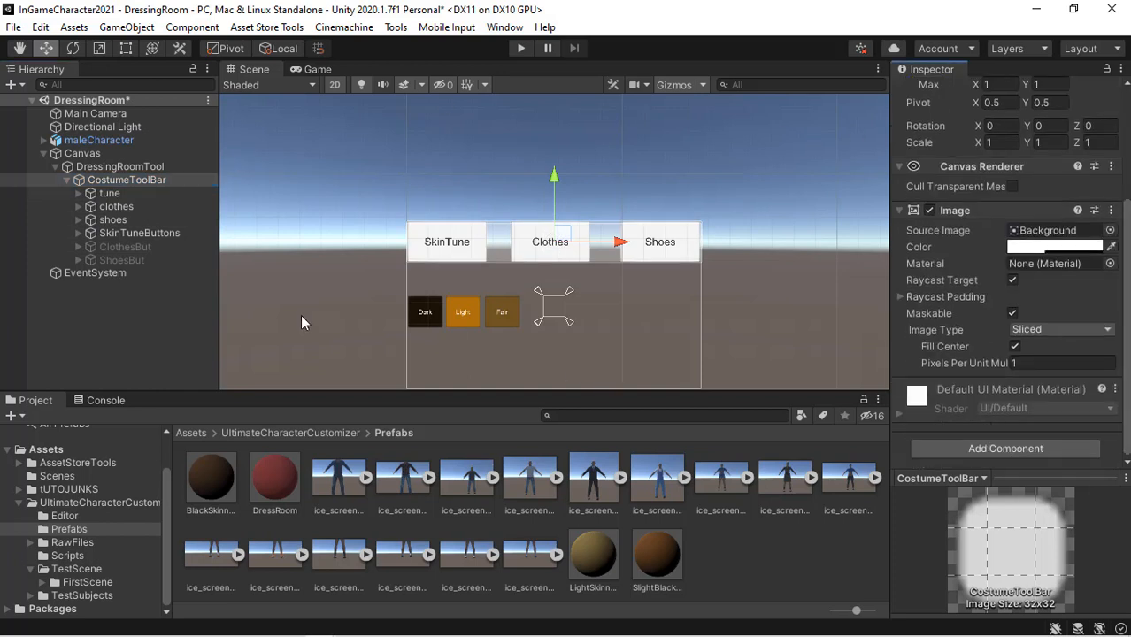
Step: Add an On Click entry to the tune button that calls GameObject.SetActive on SkinTuneButtons with the value true
{"action": "left_click", "coordinate": [110, 194]}
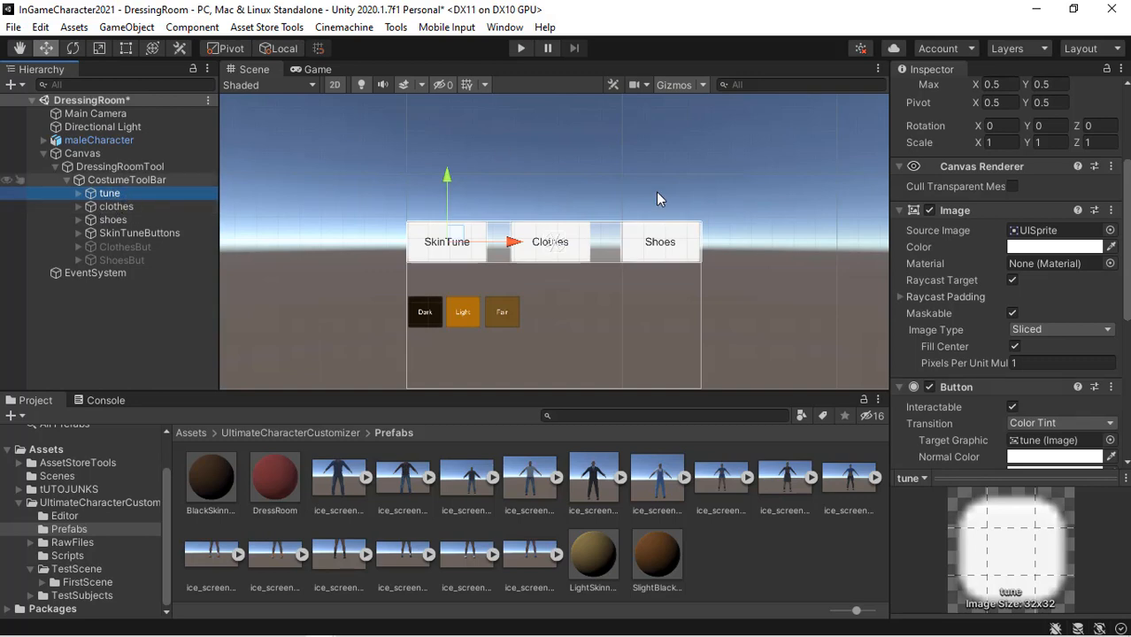
{"action": "left_click_drag", "start_coordinate": [1126, 292], "coordinate": [1127, 416]}
{"action": "scroll", "coordinate": [1029, 337], "scroll_direction": "down", "scroll_amount": 1}
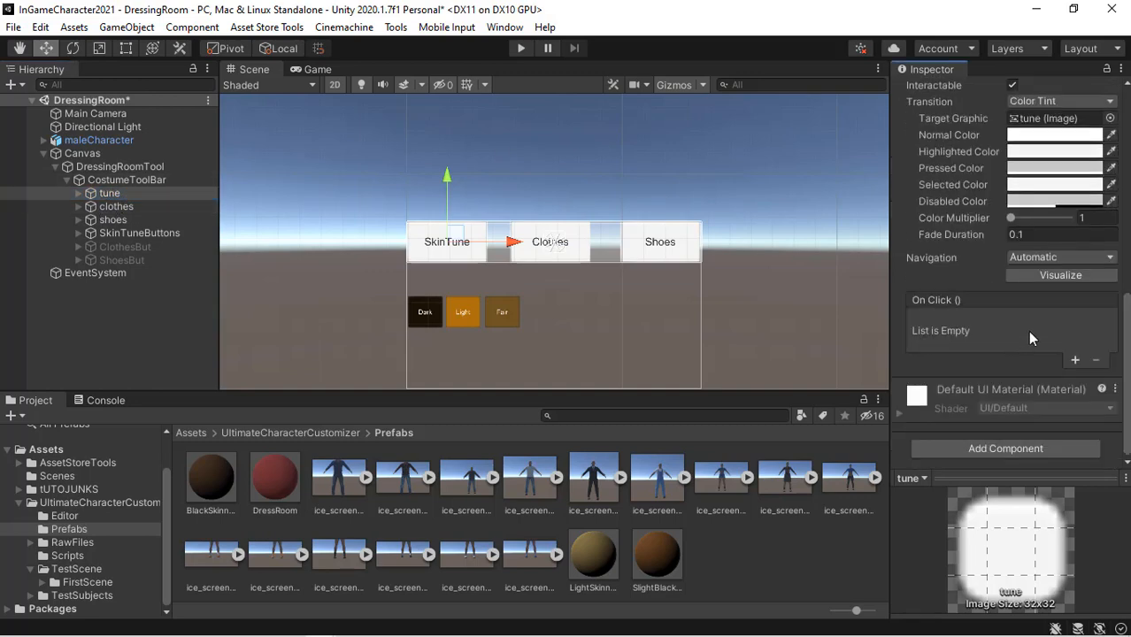
{"action": "left_click", "coordinate": [1076, 360]}
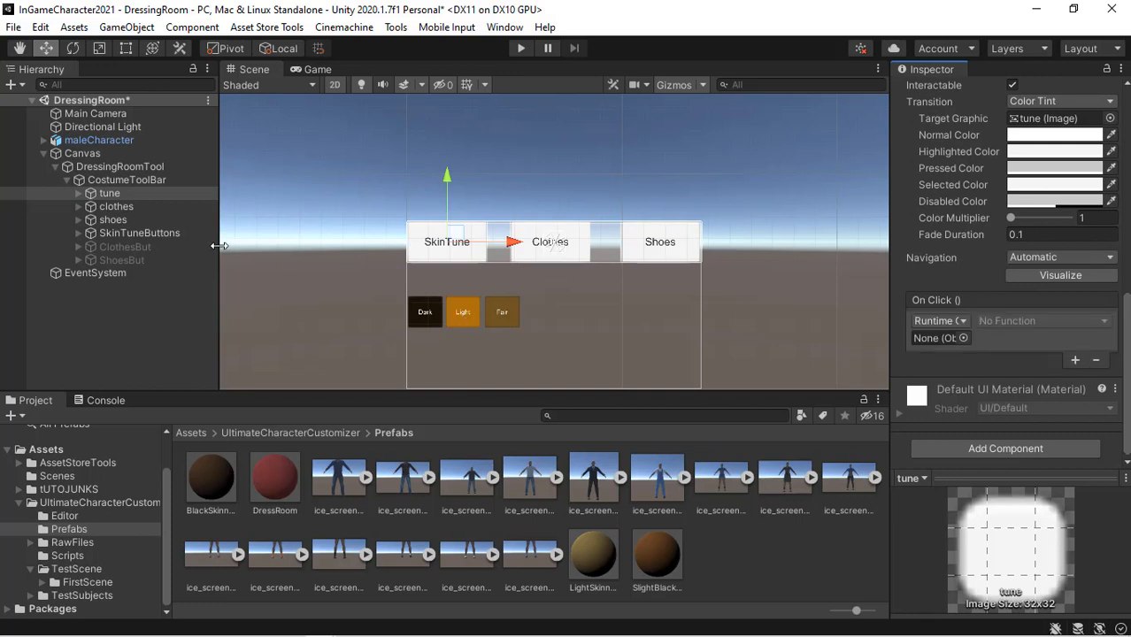
{"action": "left_click_drag", "start_coordinate": [114, 233], "coordinate": [958, 337]}
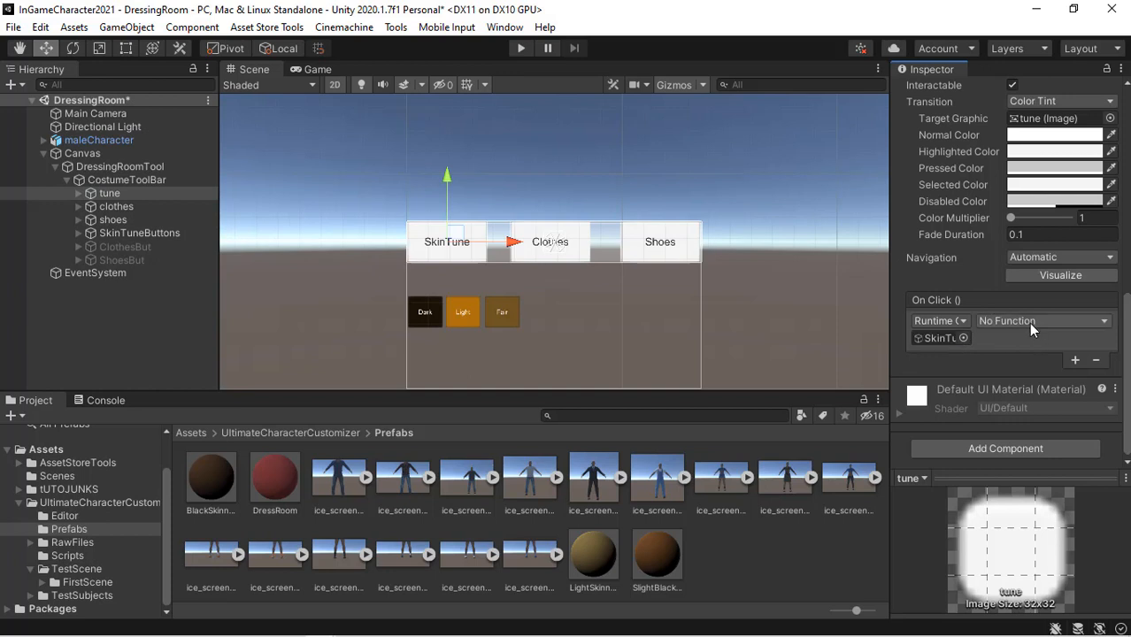
{"action": "left_click", "coordinate": [1029, 322]}
{"action": "mouse_move", "coordinate": [1053, 369]}
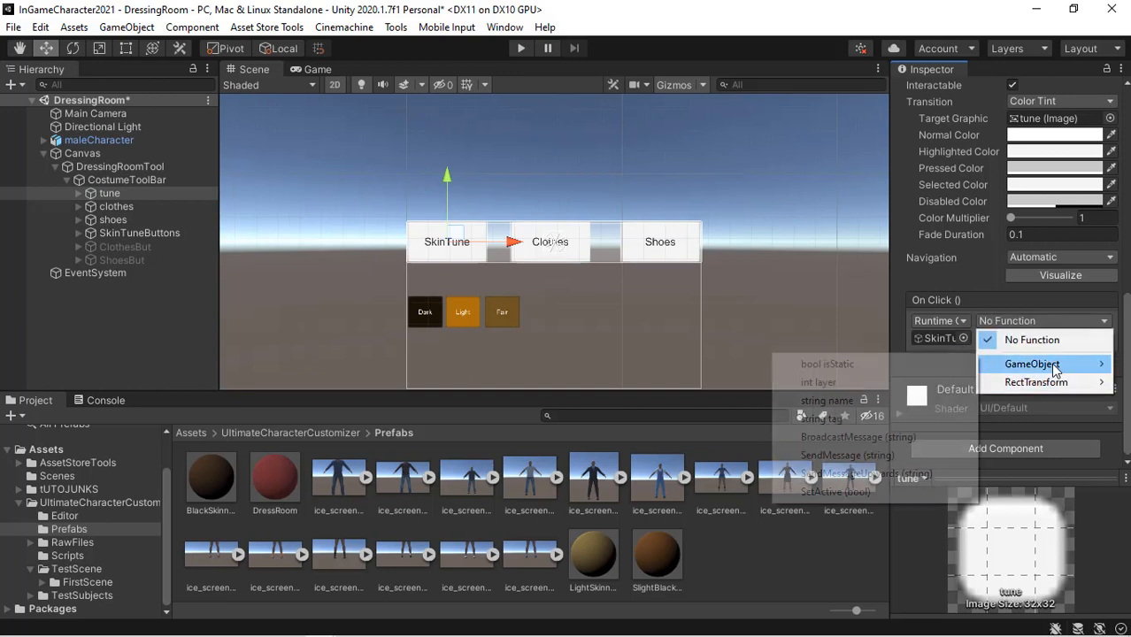
{"action": "left_click", "coordinate": [837, 492]}
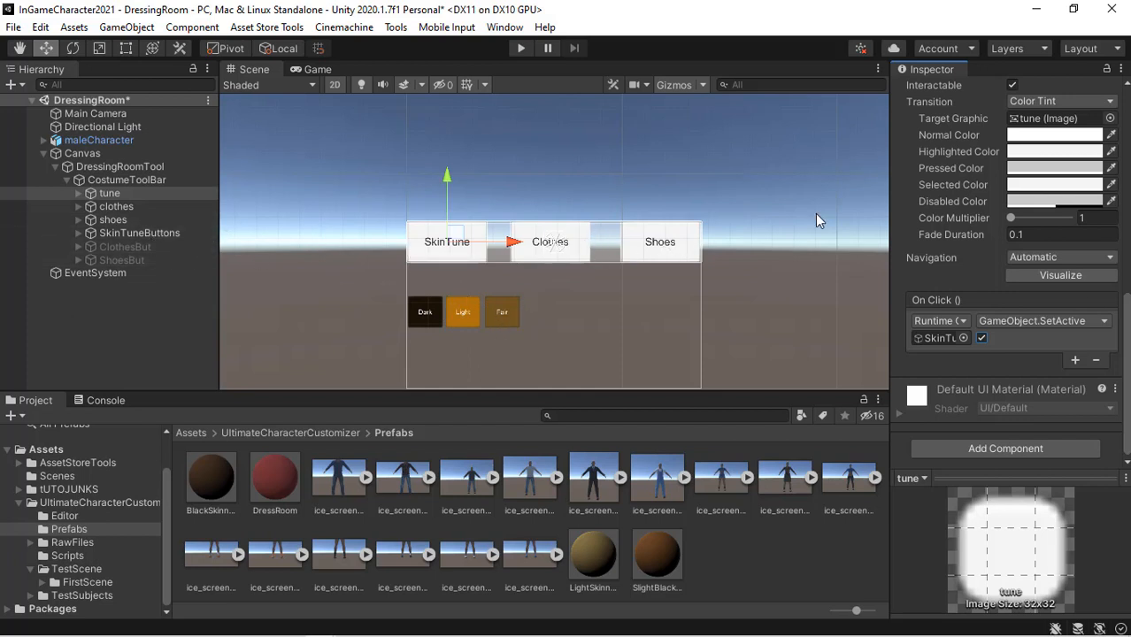
Step: Add two more On Click entries to the tune button, targeting ClothesBut and ShoesBut
{"action": "left_click", "coordinate": [1075, 360]}
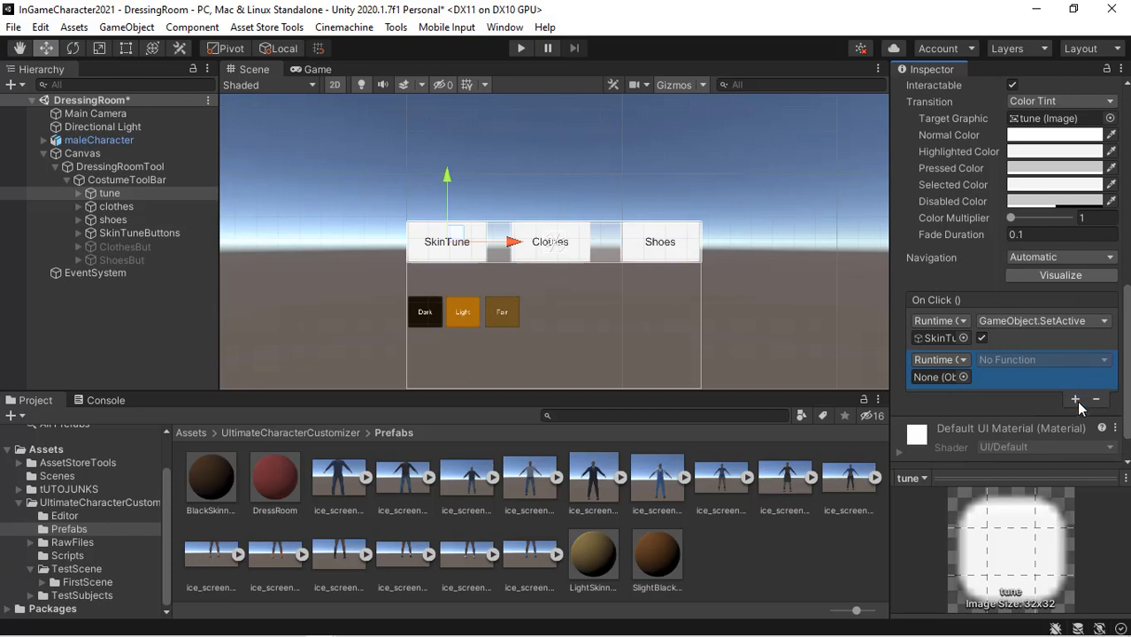
{"action": "left_click", "coordinate": [1076, 400]}
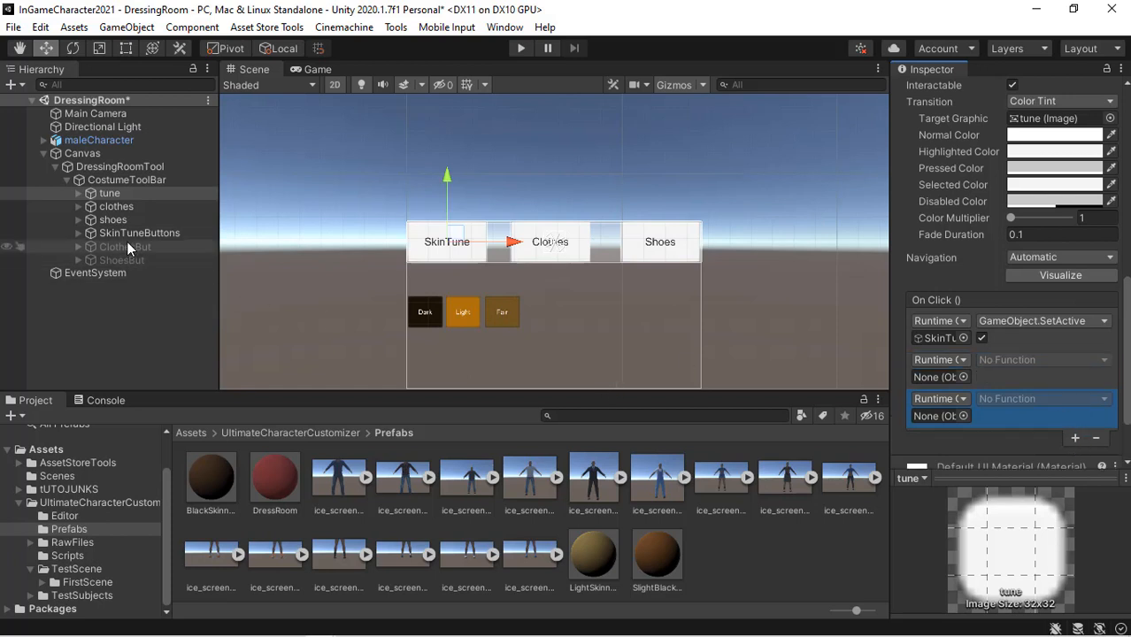
{"action": "left_click_drag", "start_coordinate": [126, 245], "coordinate": [940, 378]}
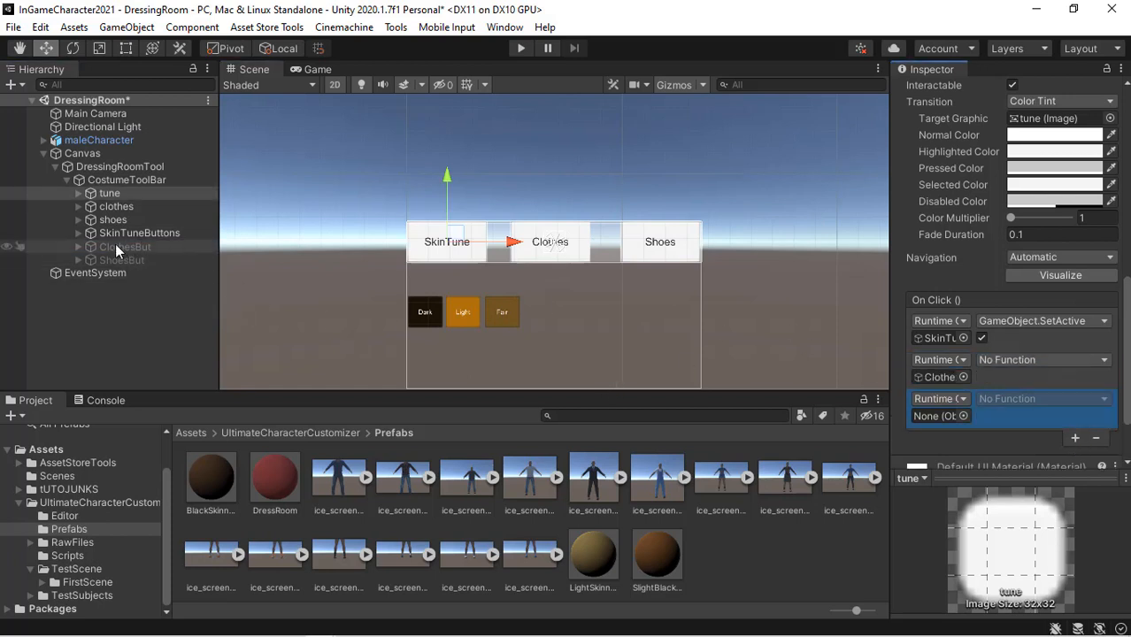
{"action": "left_click_drag", "start_coordinate": [109, 259], "coordinate": [937, 416]}
Step: Set the tune button's ClothesBut and ShoesBut click entries to GameObject.SetActive with the value false
{"action": "left_click", "coordinate": [1060, 360]}
{"action": "left_click", "coordinate": [1060, 360]}
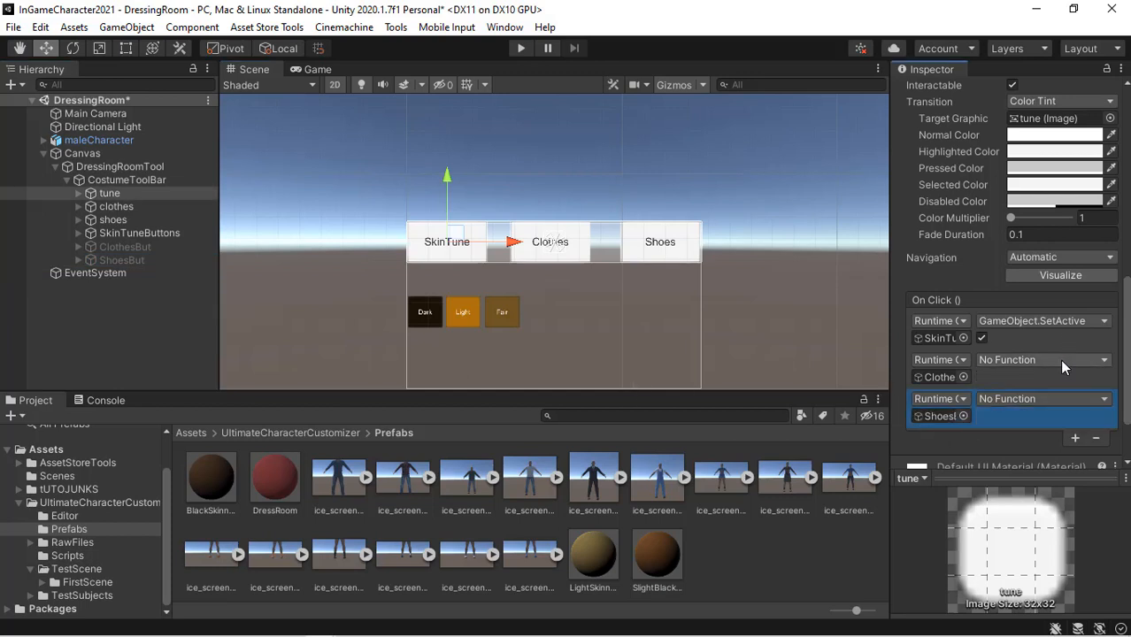
{"action": "left_click", "coordinate": [1060, 359]}
{"action": "mouse_move", "coordinate": [1047, 405]}
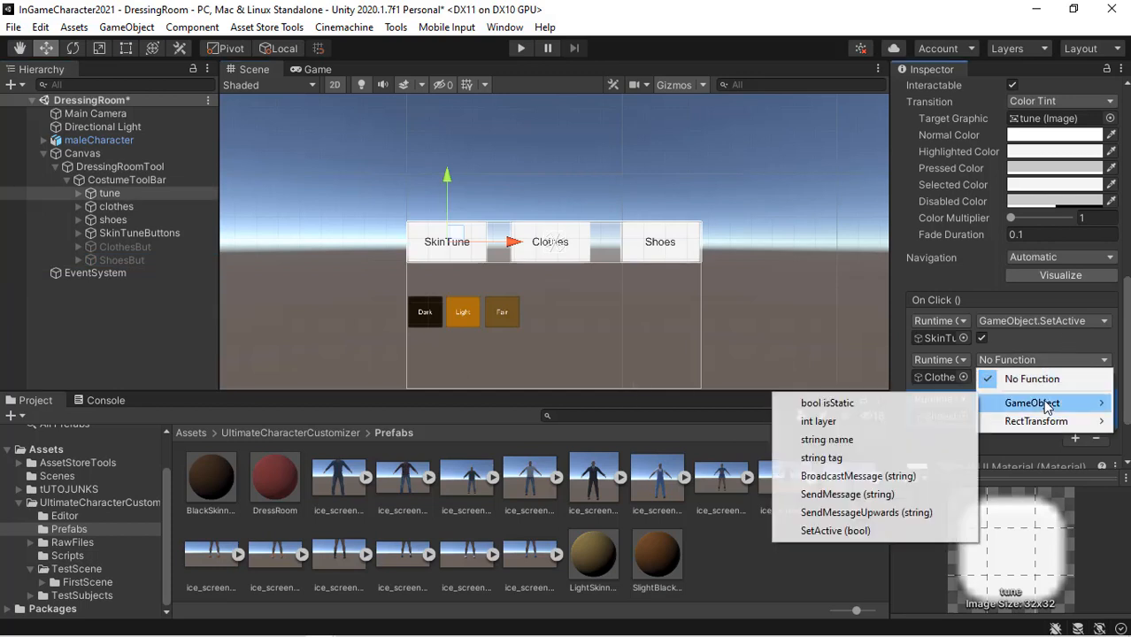
{"action": "left_click", "coordinate": [836, 531]}
{"action": "left_click", "coordinate": [984, 365]}
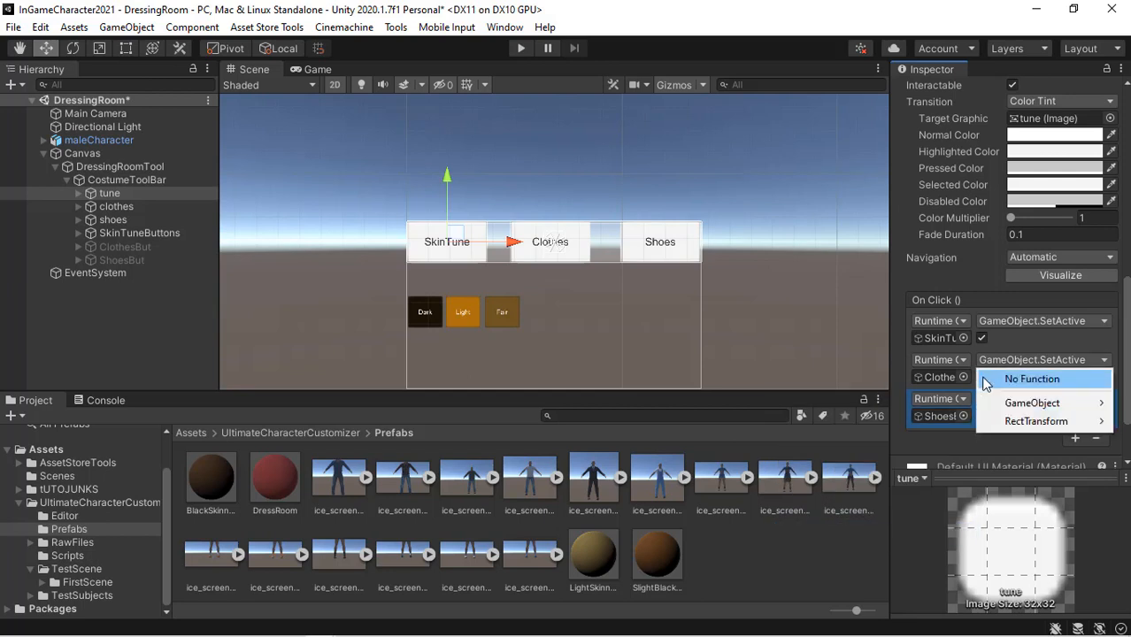
{"action": "left_click", "coordinate": [1066, 344]}
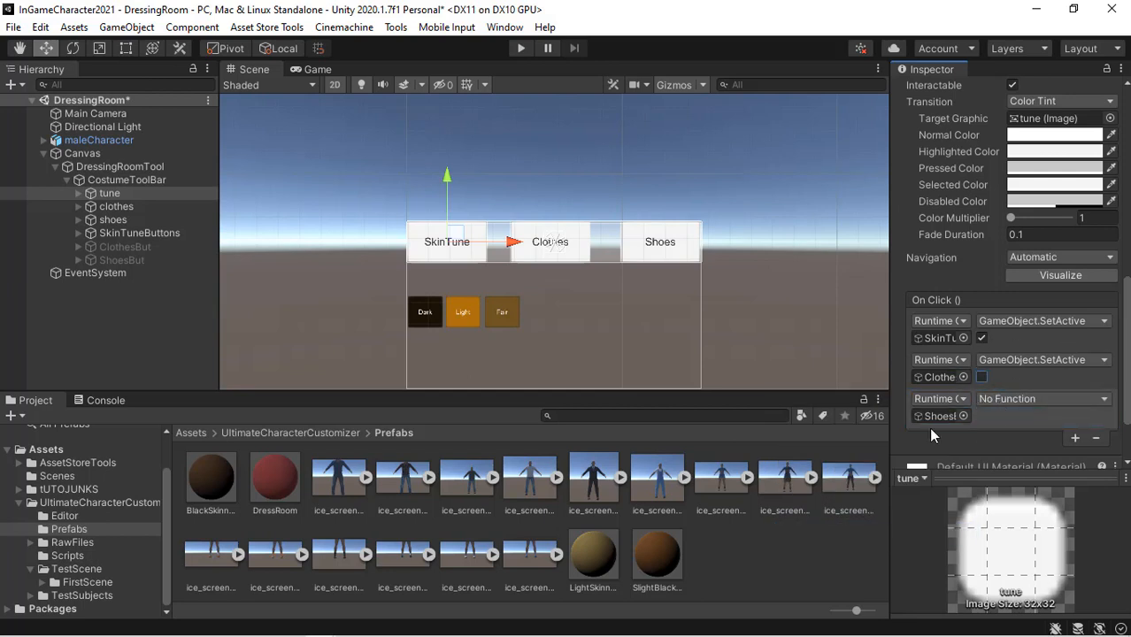
{"action": "left_click", "coordinate": [1039, 401]}
{"action": "mouse_move", "coordinate": [1032, 442]}
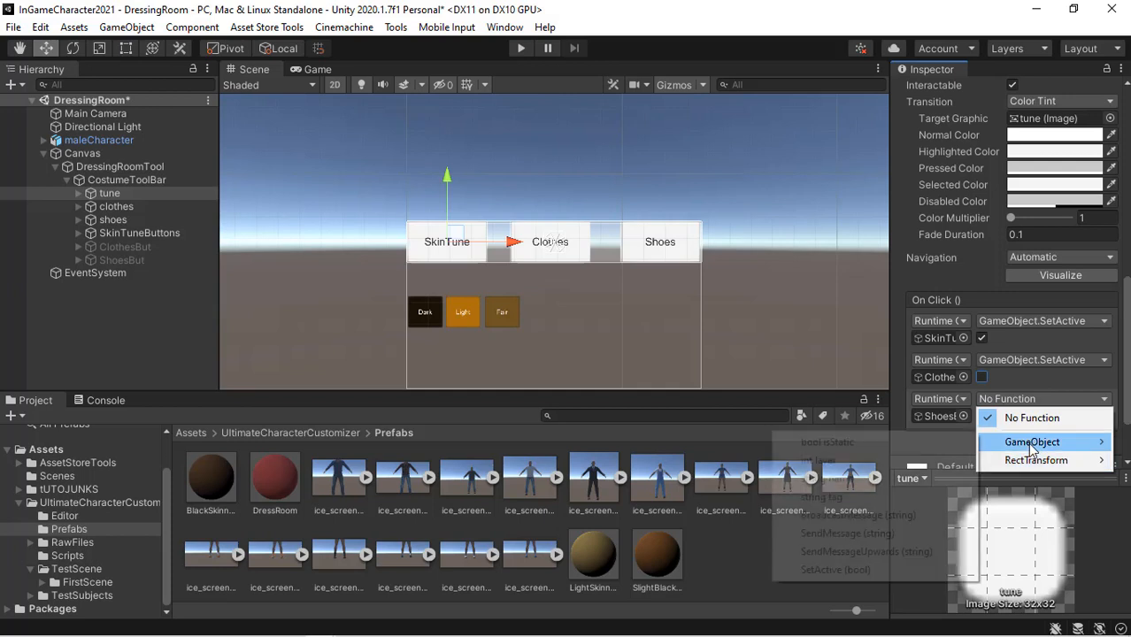
{"action": "left_click", "coordinate": [892, 570]}
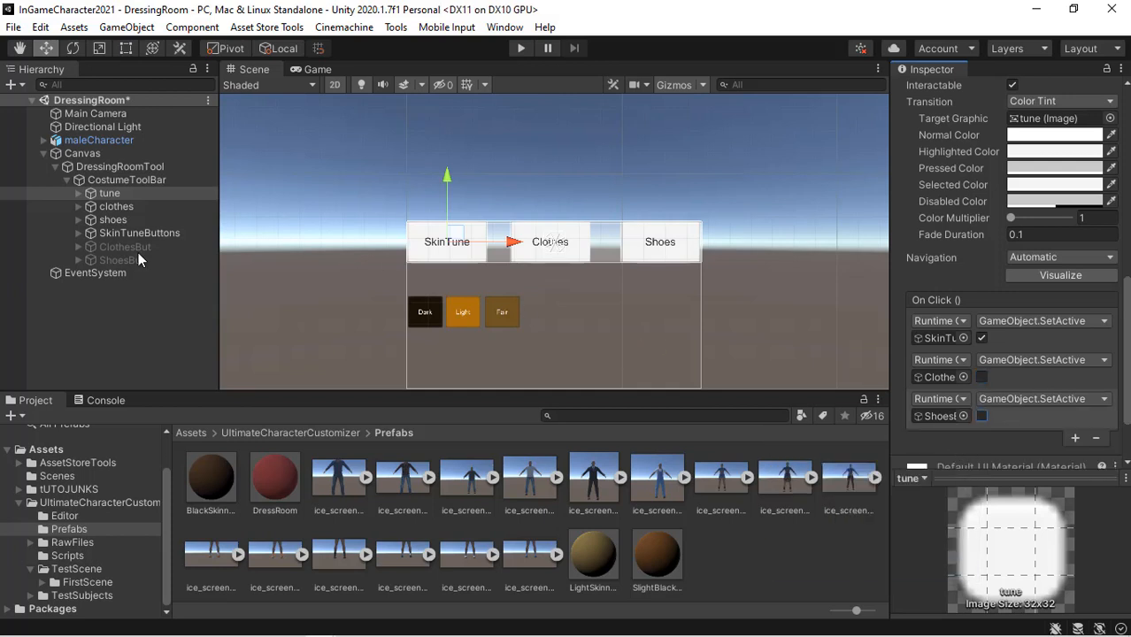
Step: Add three On Click entries to the clothes button, and make the first call GameObject.SetActive on ClothesBut with the value true
{"action": "left_click", "coordinate": [133, 206]}
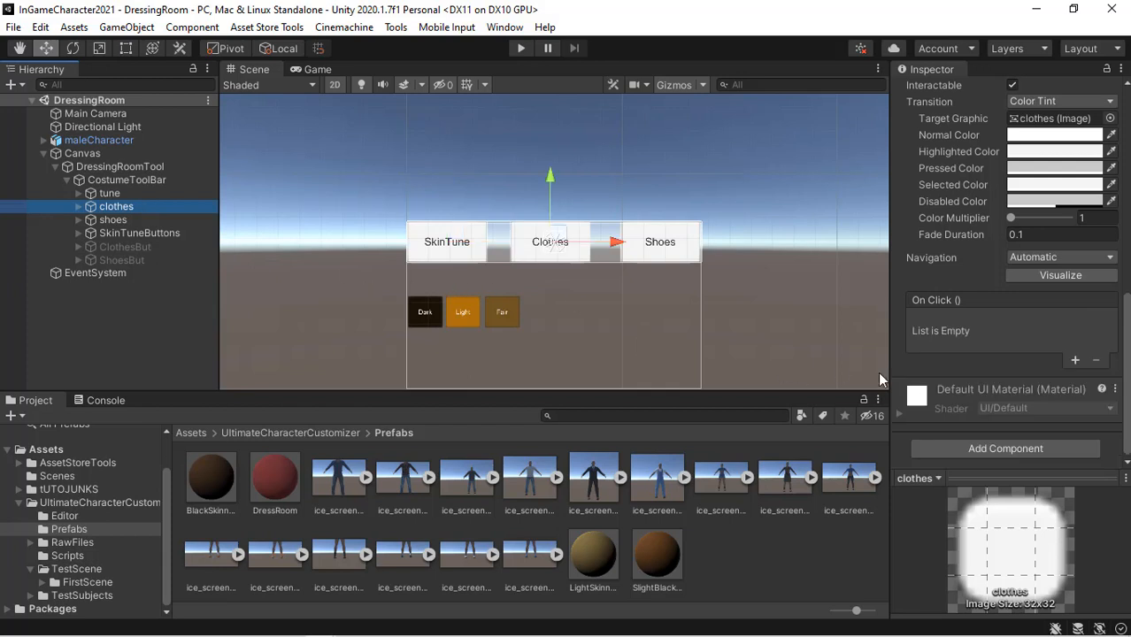
{"action": "left_click", "coordinate": [1075, 363]}
{"action": "left_click", "coordinate": [1075, 363]}
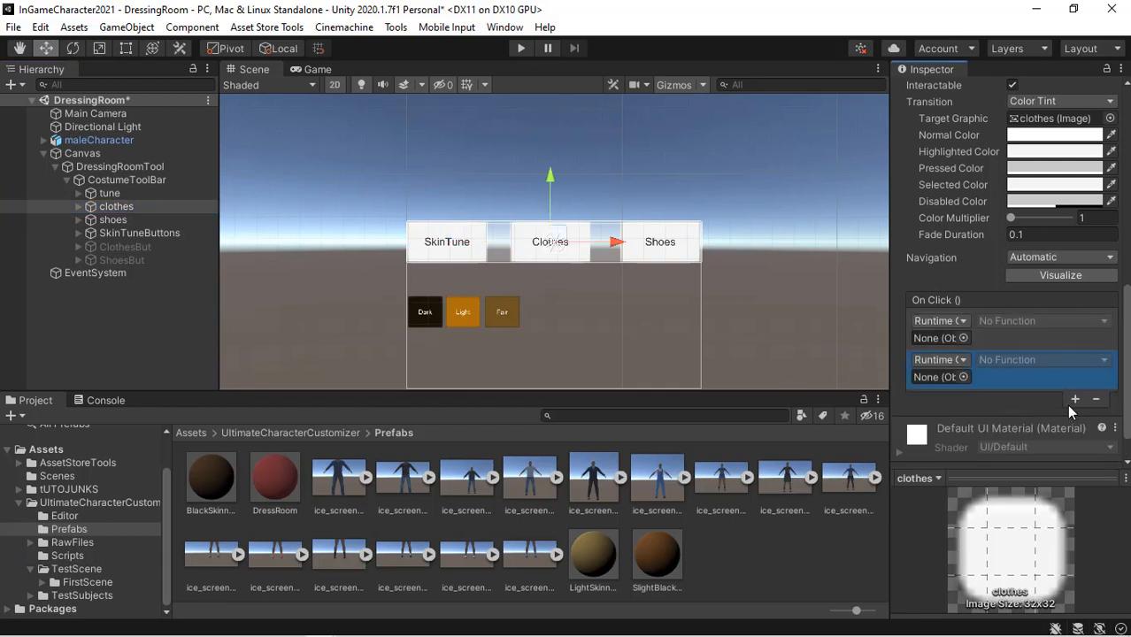
{"action": "left_click", "coordinate": [1075, 401]}
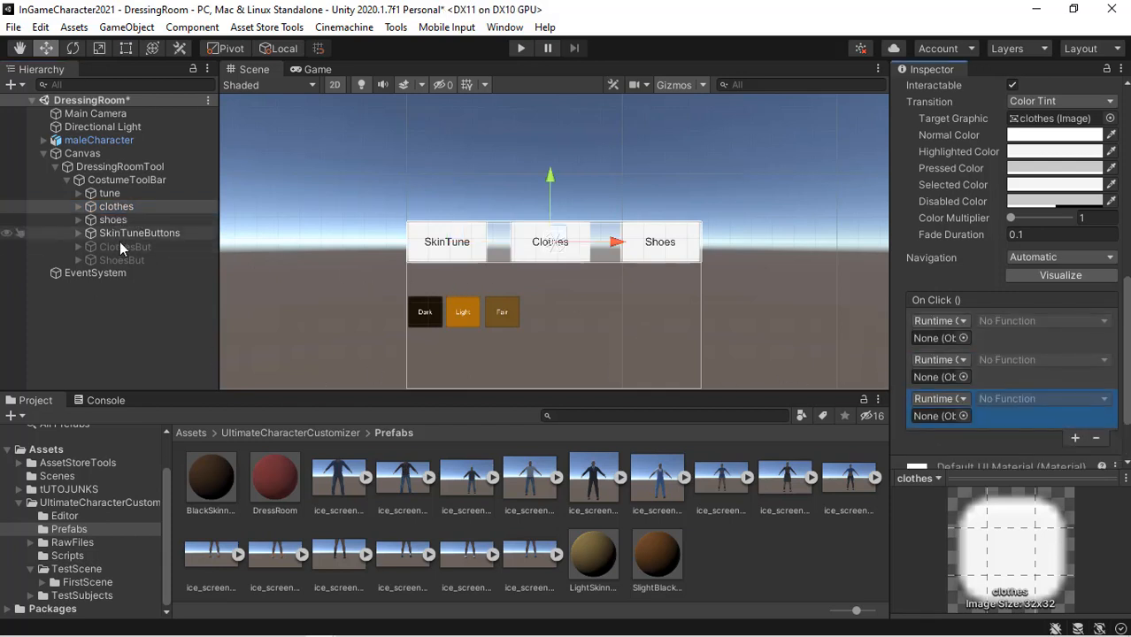
{"action": "left_click_drag", "start_coordinate": [118, 247], "coordinate": [940, 343]}
{"action": "left_click", "coordinate": [1009, 324]}
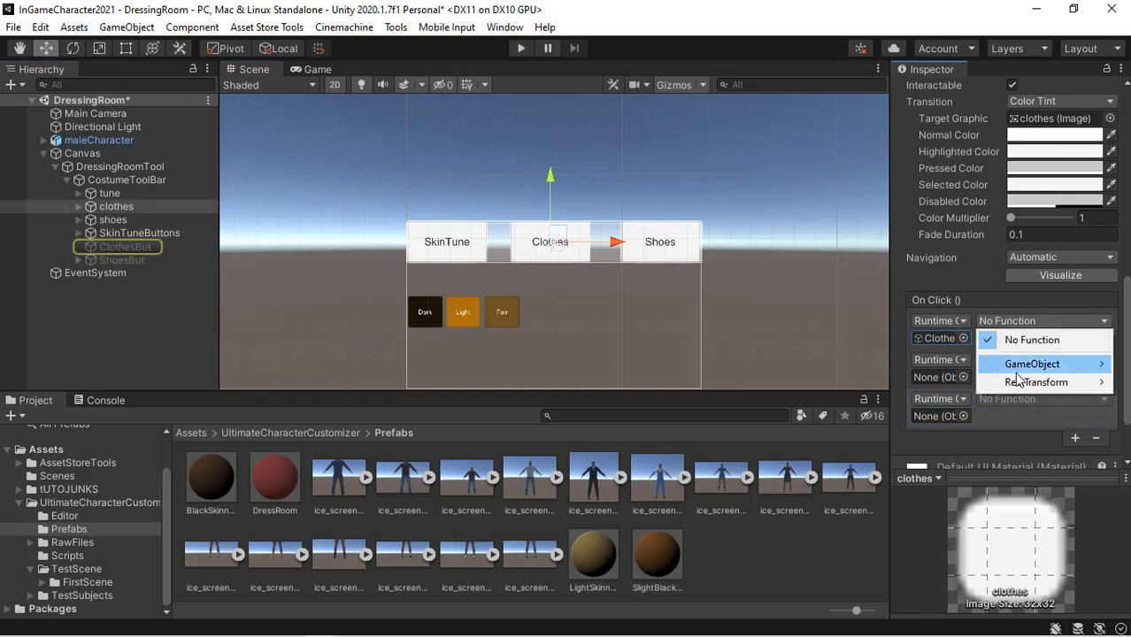
{"action": "mouse_move", "coordinate": [1025, 374]}
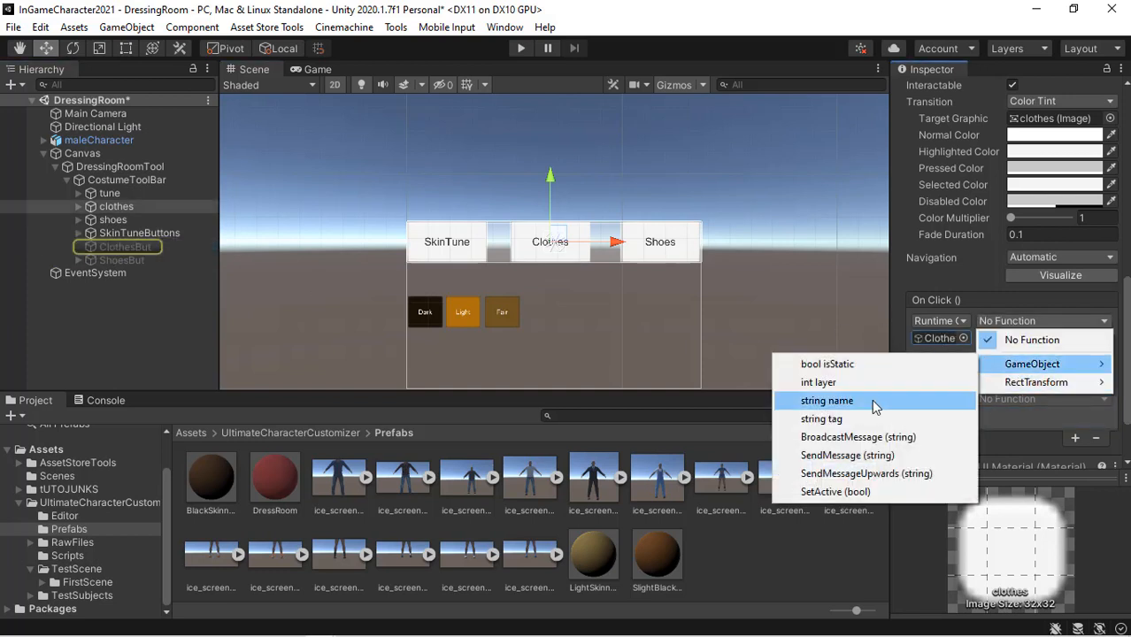
{"action": "left_click", "coordinate": [835, 493]}
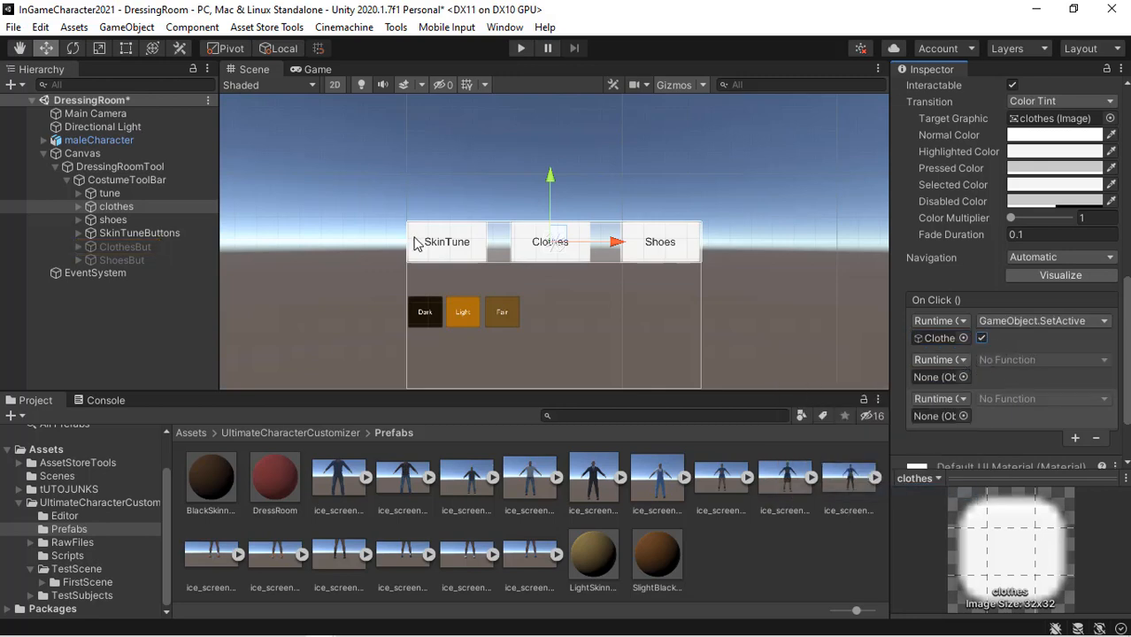
Step: Assign ShoesBut and SkinTuneButtons to the clothes button's empty click entries, and set the ShoesBut entry to GameObject.SetActive with the value false
{"action": "left_click_drag", "start_coordinate": [121, 260], "coordinate": [934, 379]}
{"action": "left_click", "coordinate": [146, 233]}
{"action": "left_click_drag", "start_coordinate": [116, 206], "coordinate": [934, 418]}
{"action": "left_click_drag", "start_coordinate": [1009, 379], "coordinate": [1011, 361]}
{"action": "left_click", "coordinate": [1011, 359]}
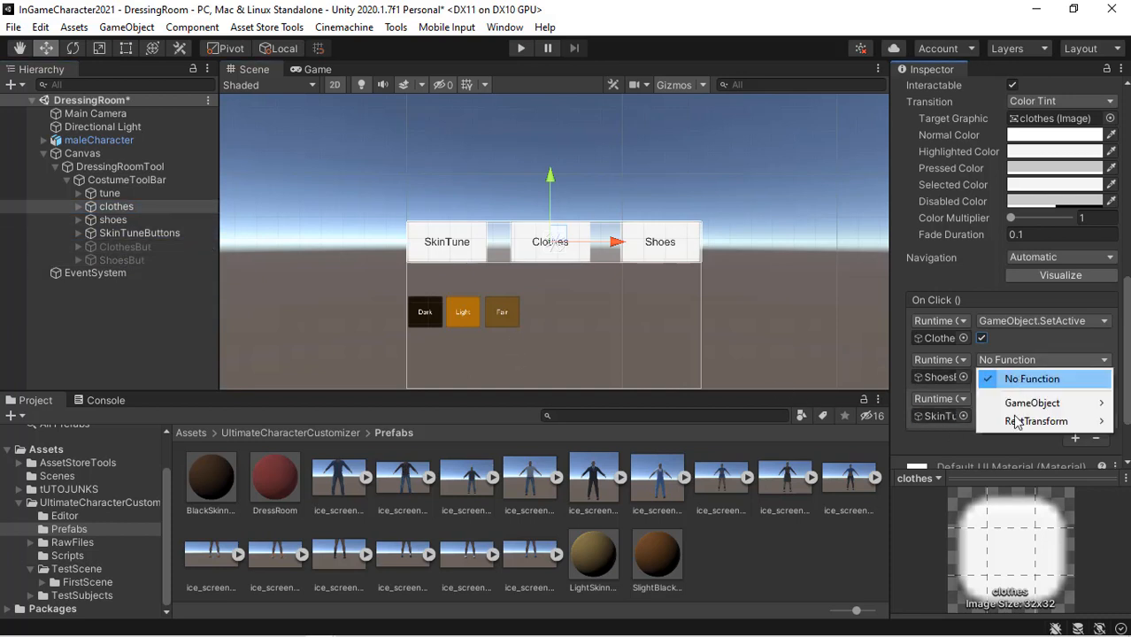
{"action": "mouse_move", "coordinate": [1020, 411]}
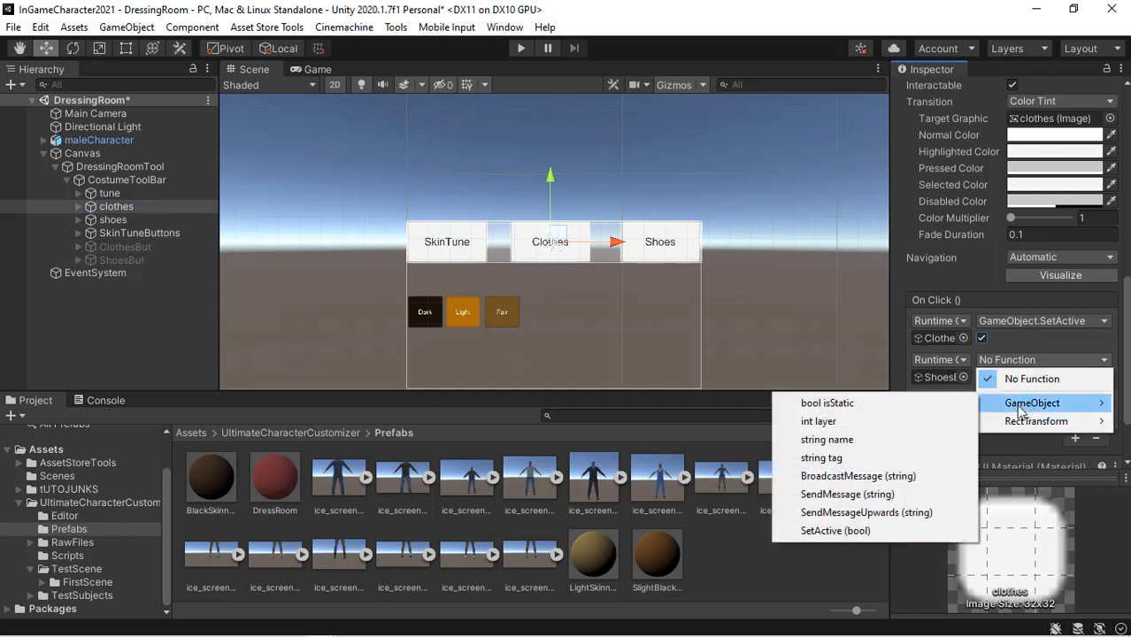
{"action": "left_click", "coordinate": [844, 531]}
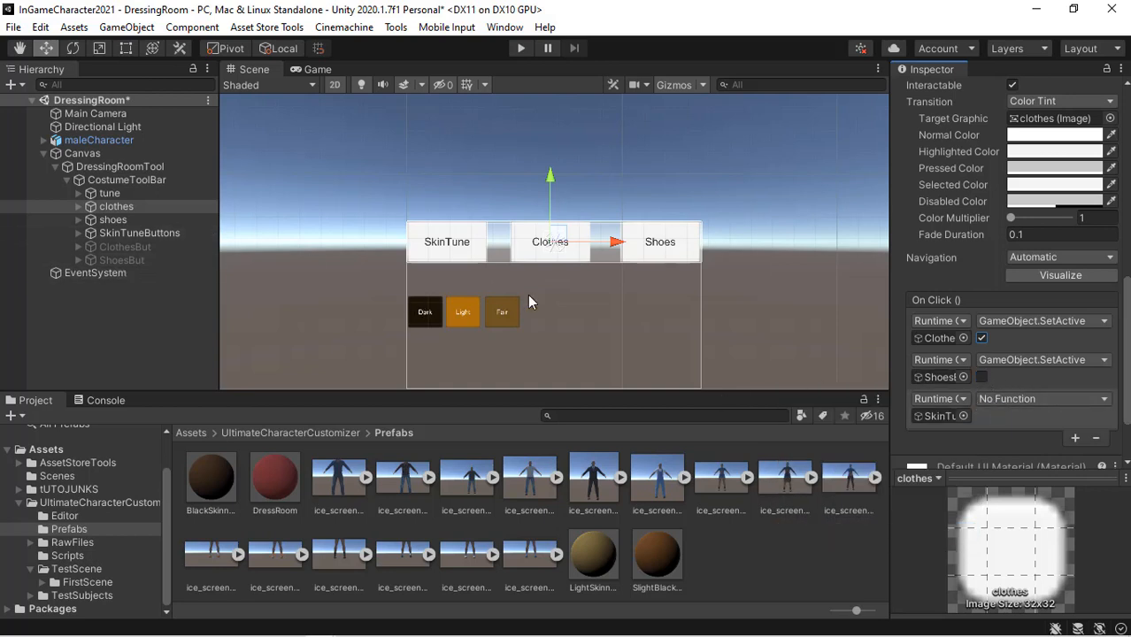
{"action": "left_click", "coordinate": [1001, 397]}
{"action": "mouse_move", "coordinate": [1029, 443]}
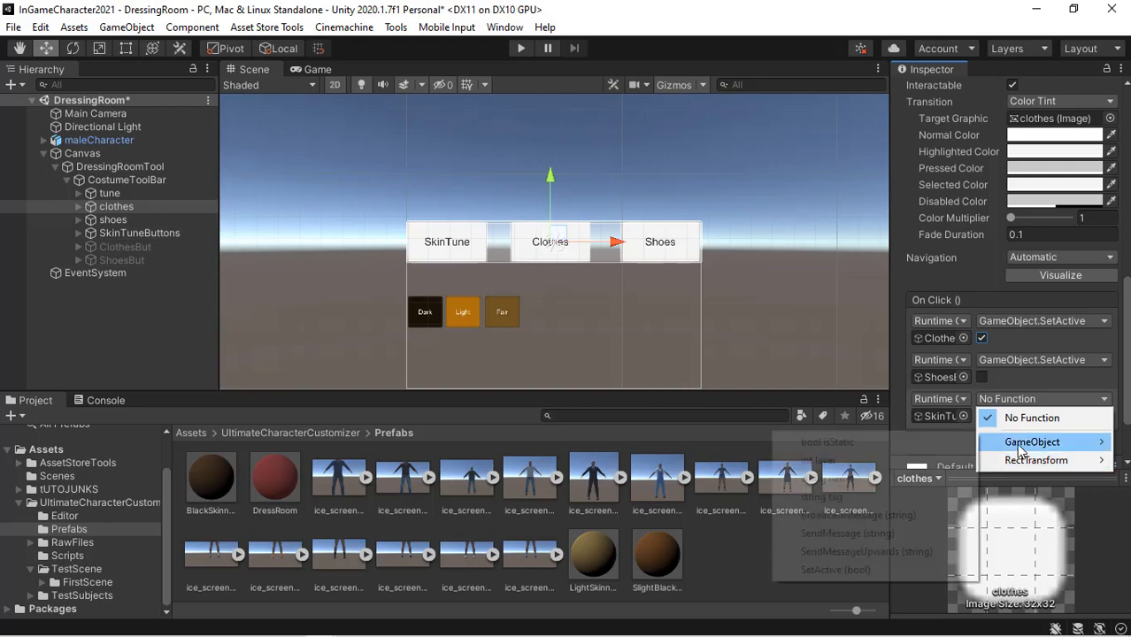
{"action": "left_click", "coordinate": [888, 552]}
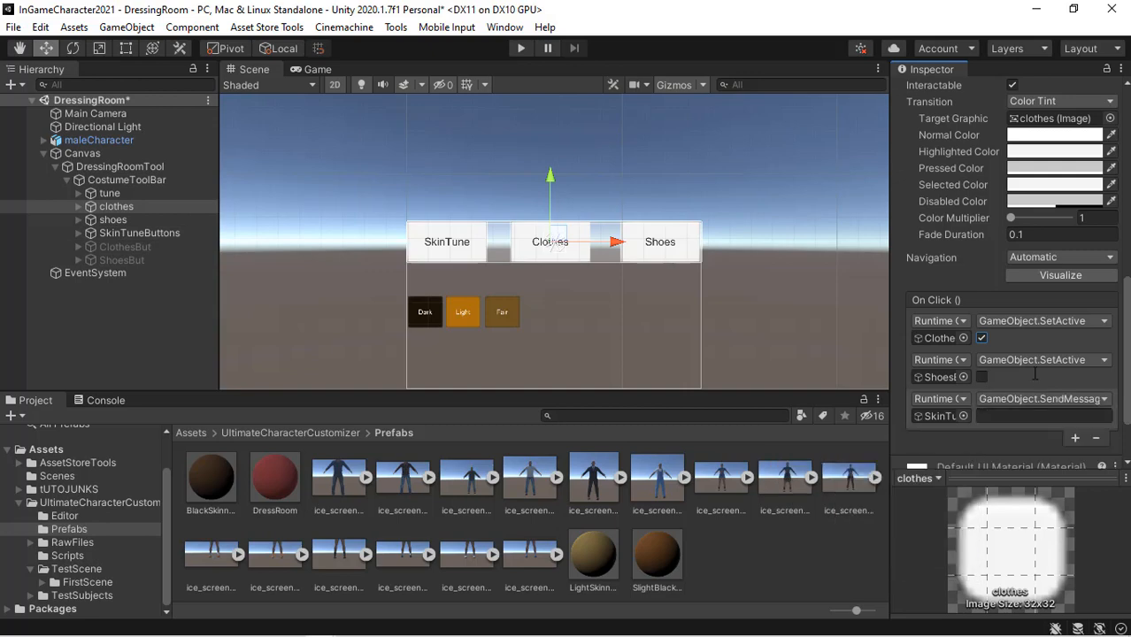
Step: Set the clothes button's SkinTuneButtons click entry to GameObject.SetActive with the value false
{"action": "left_click", "coordinate": [1032, 399]}
{"action": "mouse_move", "coordinate": [1027, 443]}
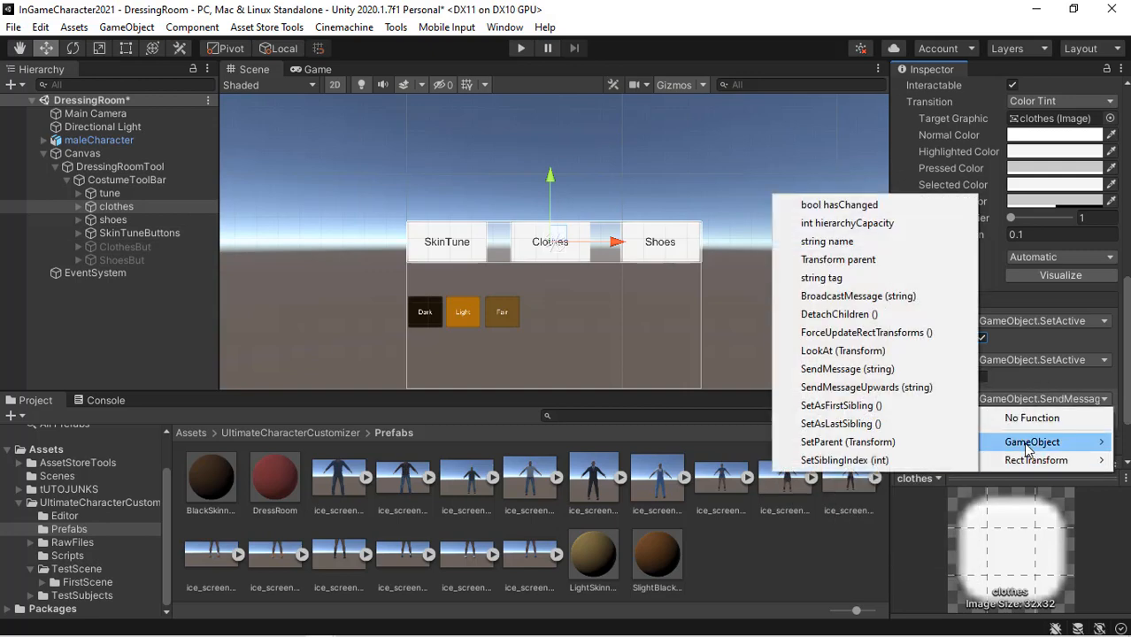
{"action": "left_click", "coordinate": [881, 570]}
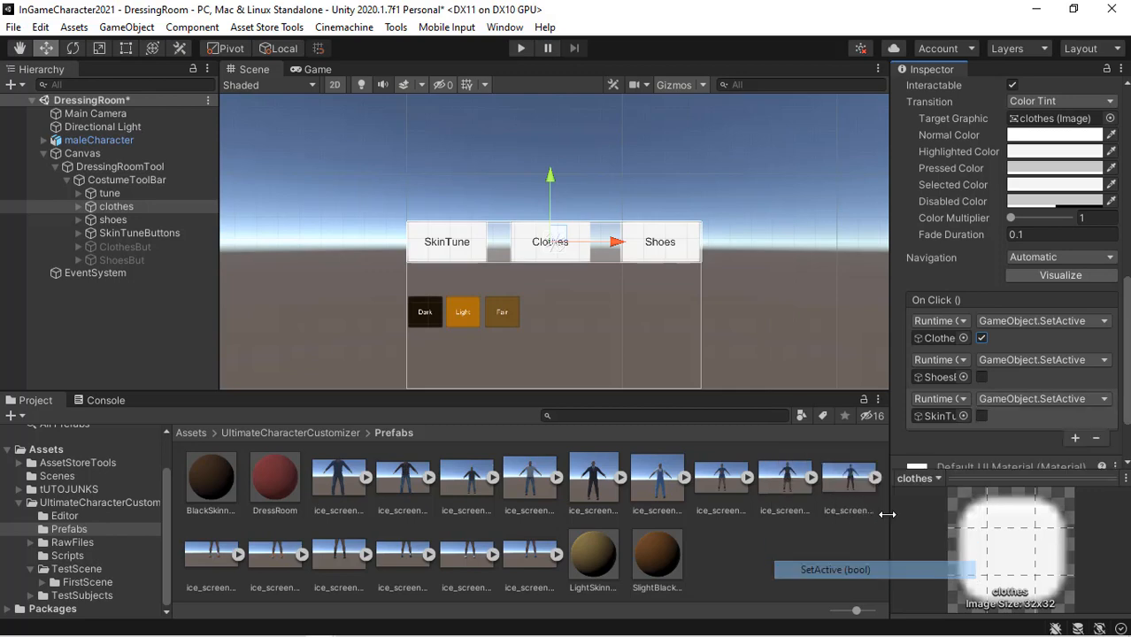
Step: Add three On Click entries to the shoes button, and make the first call GameObject.SetActive on ShoesBut with the value true
{"action": "left_click", "coordinate": [144, 221]}
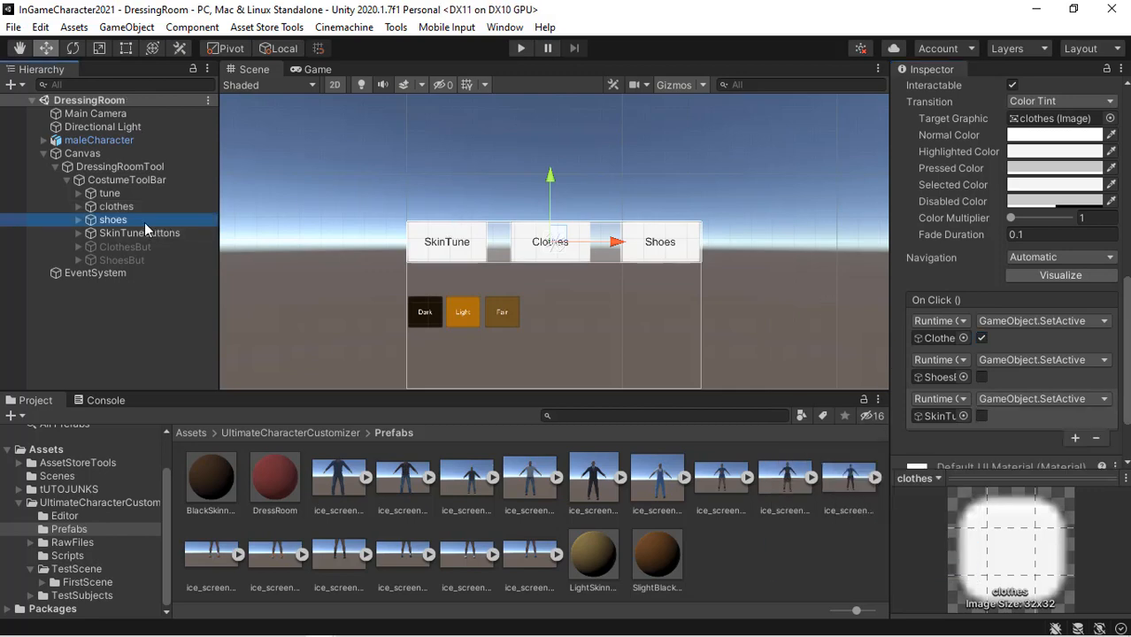
{"action": "left_click", "coordinate": [1072, 361]}
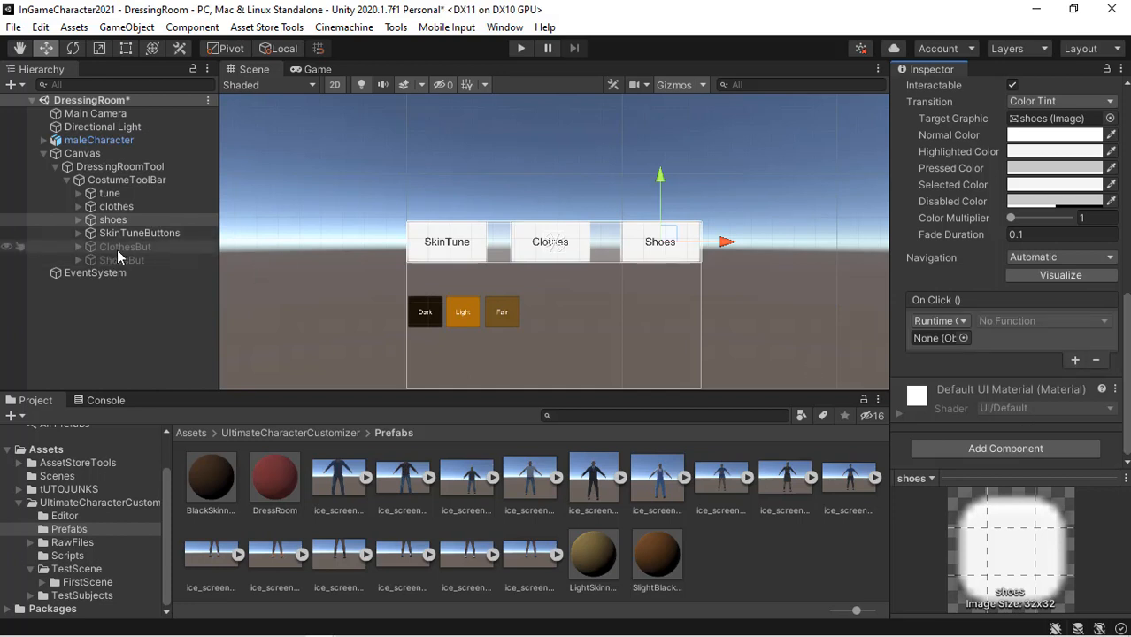
{"action": "left_click_drag", "start_coordinate": [117, 250], "coordinate": [789, 304]}
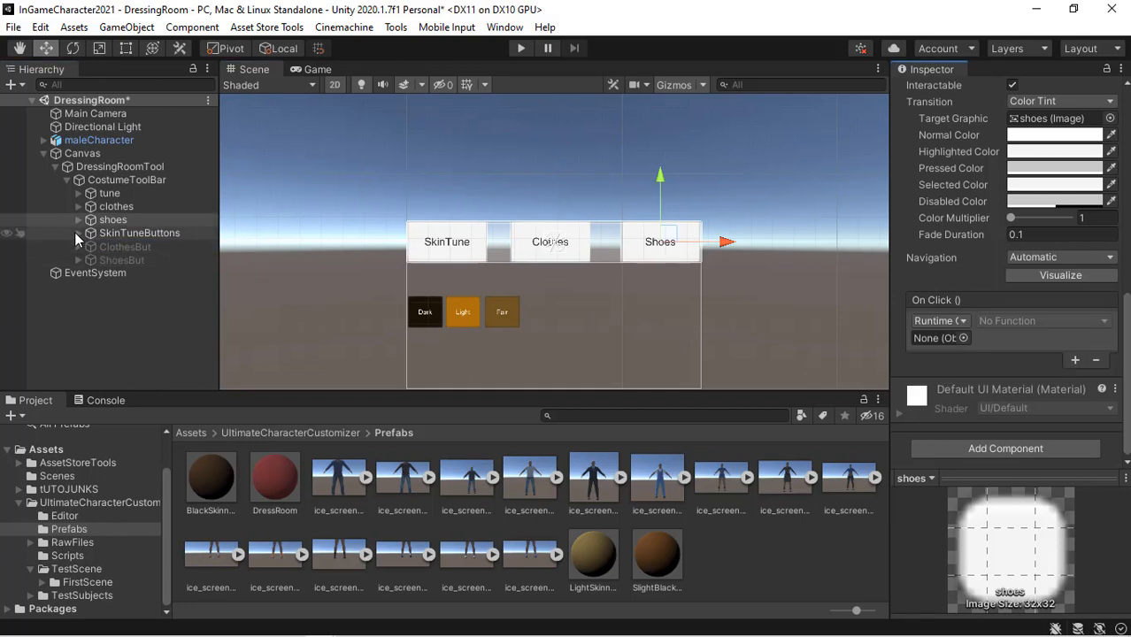
{"action": "left_click_drag", "start_coordinate": [120, 255], "coordinate": [929, 339]}
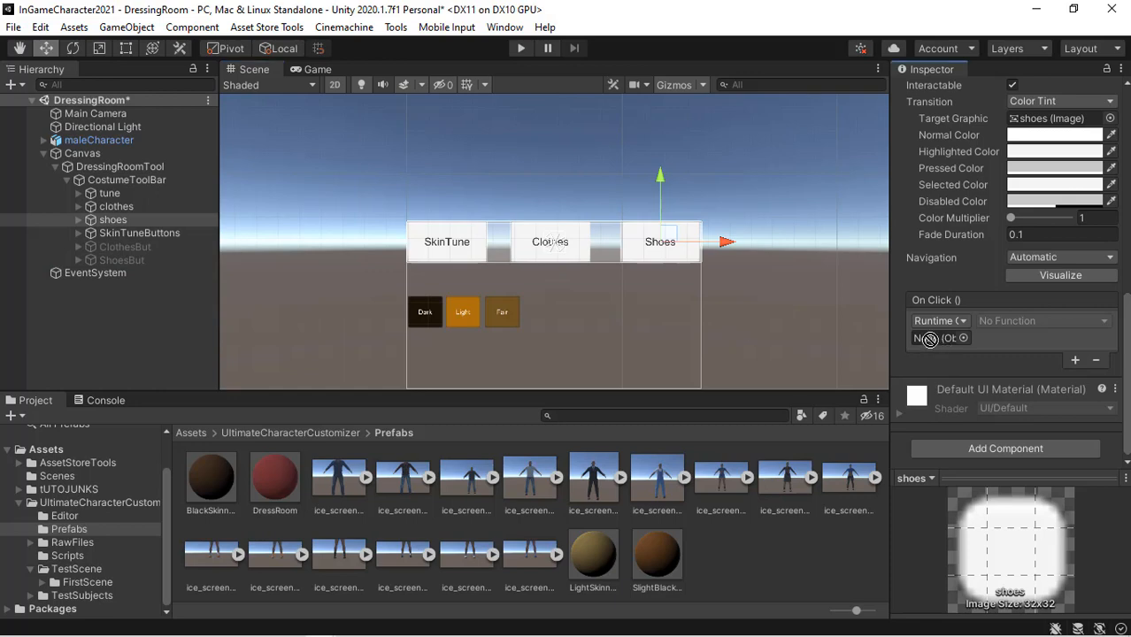
{"action": "left_click_drag", "start_coordinate": [1012, 340], "coordinate": [1009, 333]}
{"action": "left_click", "coordinate": [1004, 320]}
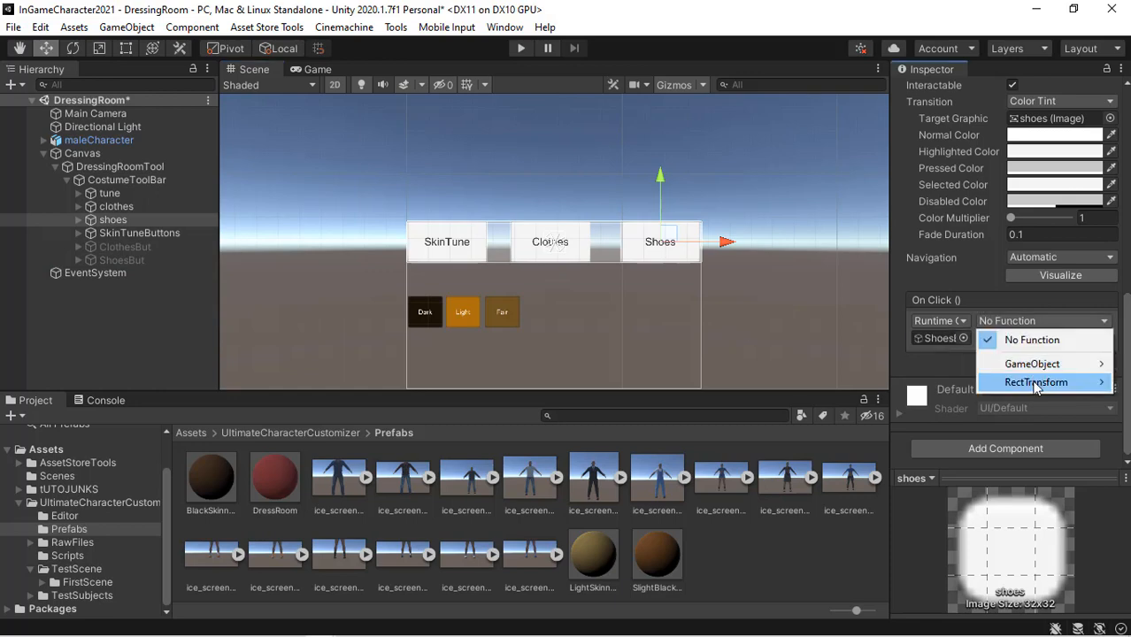
{"action": "mouse_move", "coordinate": [1034, 368]}
{"action": "left_click", "coordinate": [832, 490]}
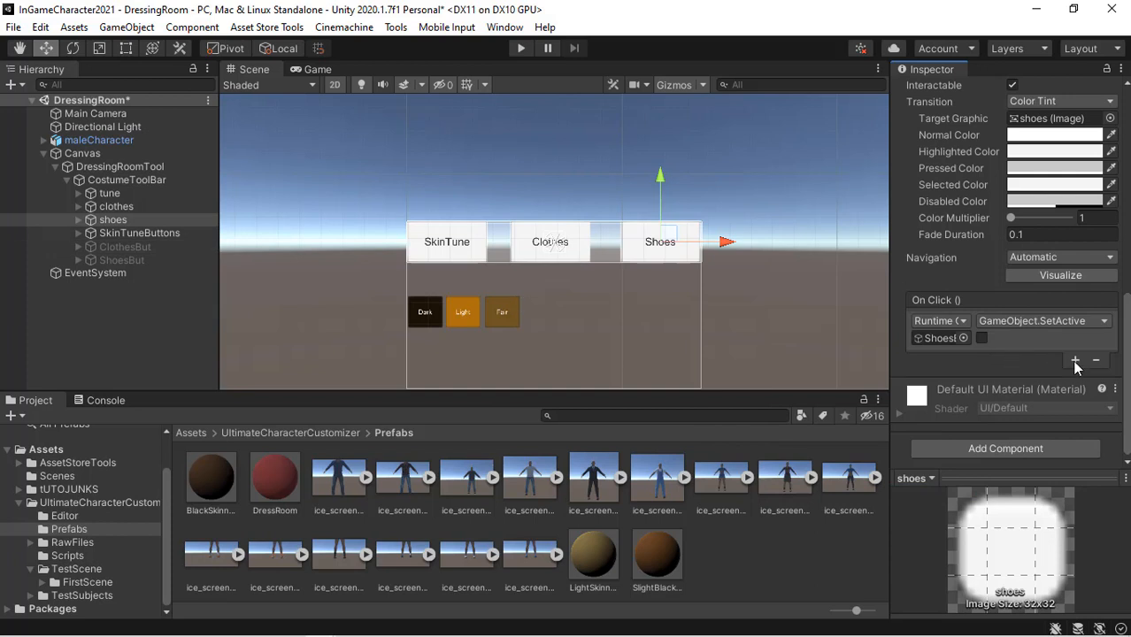
{"action": "left_click", "coordinate": [1076, 362]}
{"action": "left_click", "coordinate": [1075, 399]}
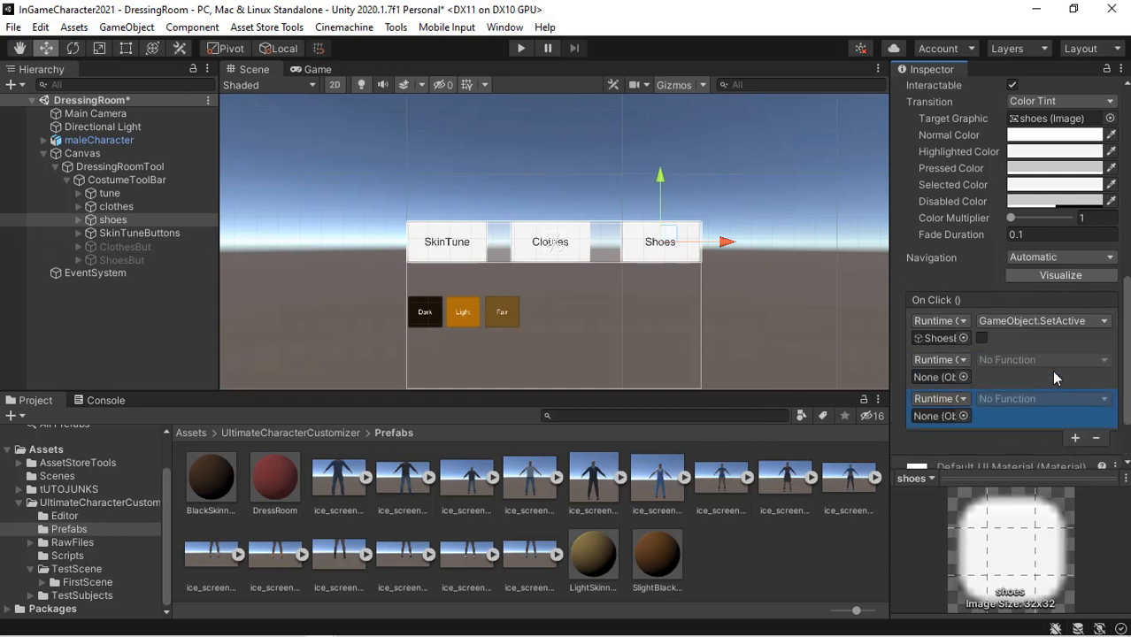
{"action": "left_click", "coordinate": [982, 339]}
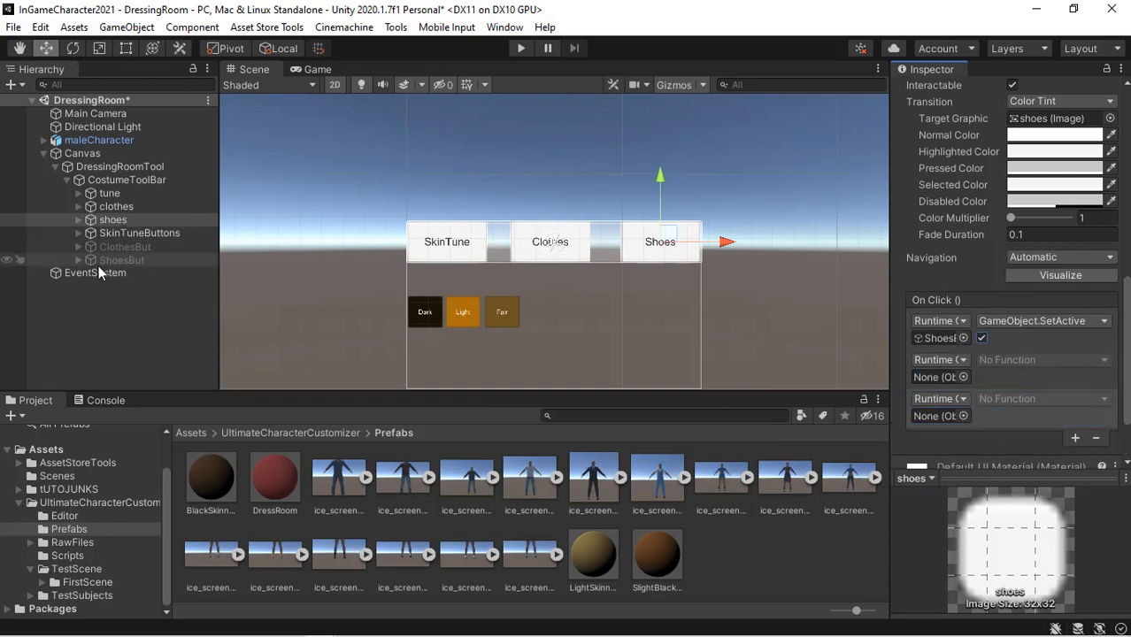
Step: Assign ClothesBut and SkinTuneButtons to the shoes button's empty click entries, and set both to GameObject.SetActive with the value false
{"action": "left_click_drag", "start_coordinate": [116, 247], "coordinate": [937, 376]}
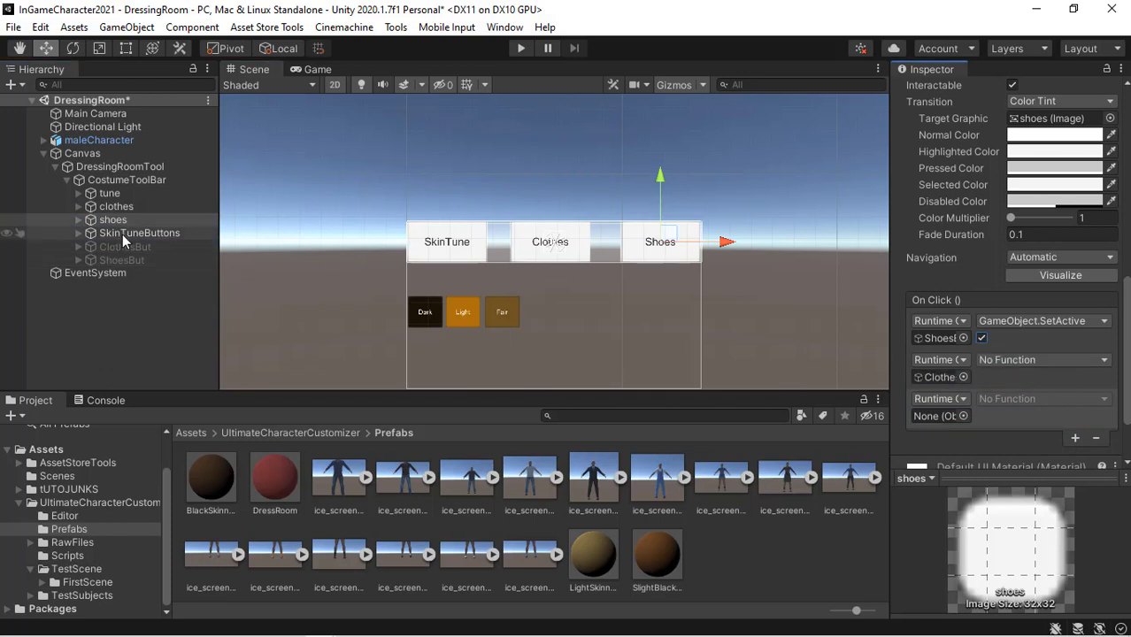
{"action": "left_click_drag", "start_coordinate": [122, 235], "coordinate": [948, 418]}
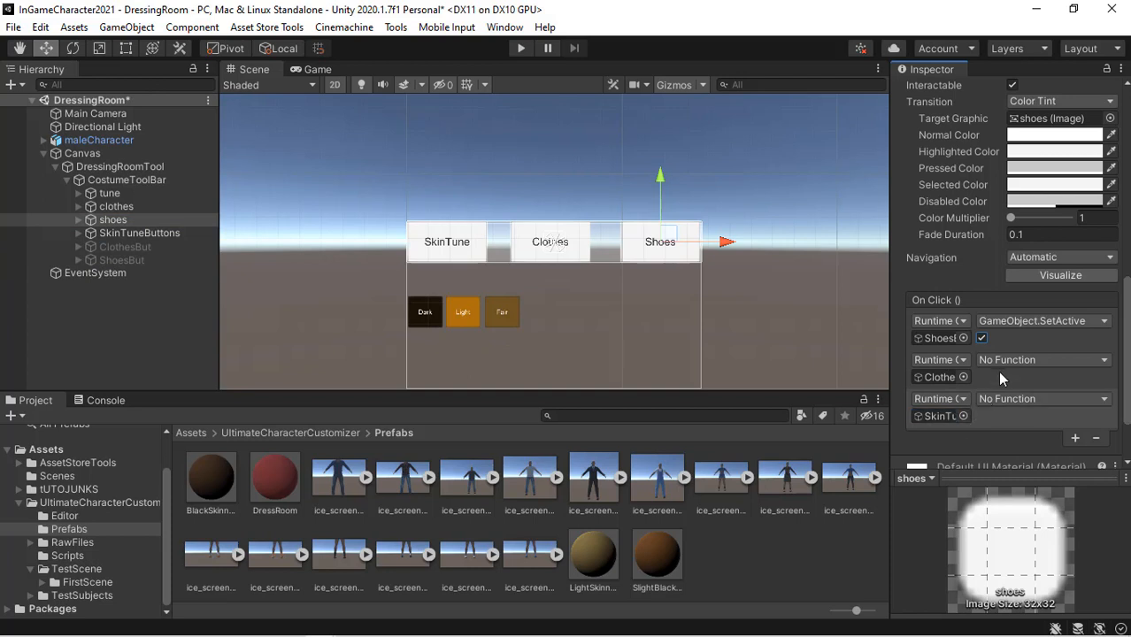
{"action": "left_click", "coordinate": [1018, 359]}
{"action": "mouse_move", "coordinate": [1022, 405]}
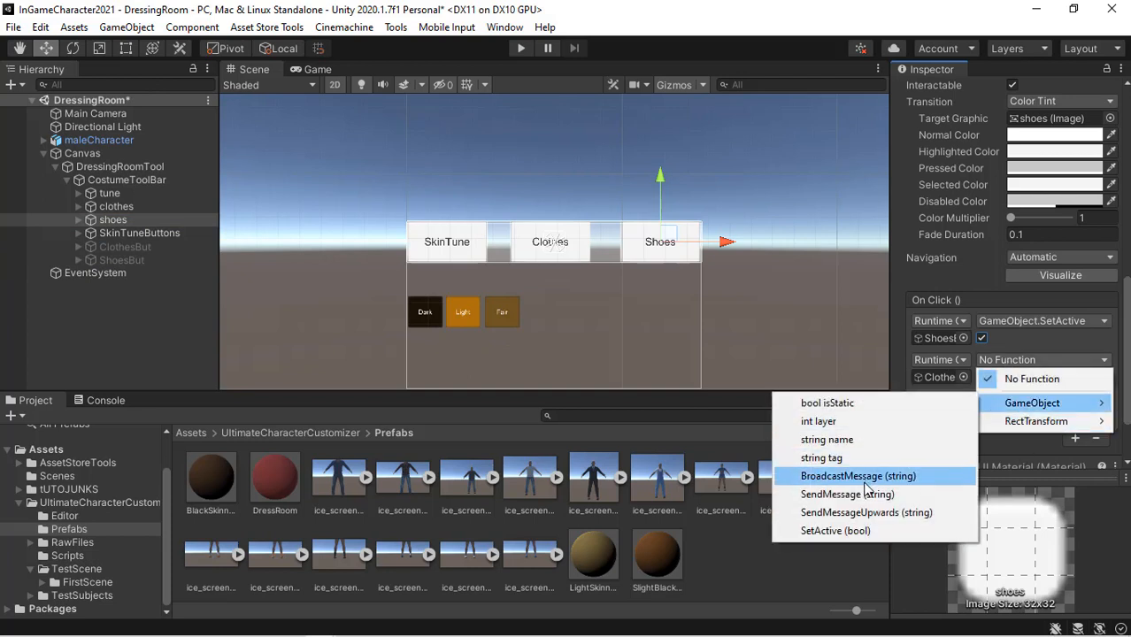
{"action": "left_click", "coordinate": [868, 532]}
{"action": "left_click", "coordinate": [1000, 398]}
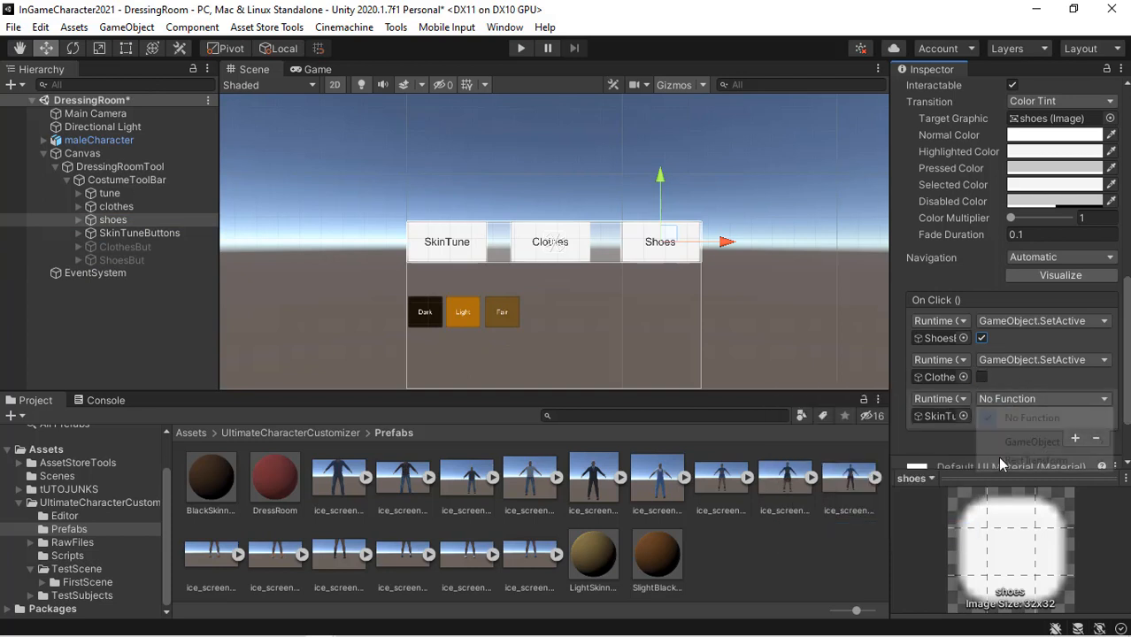
{"action": "mouse_move", "coordinate": [1021, 447]}
{"action": "left_click", "coordinate": [850, 571]}
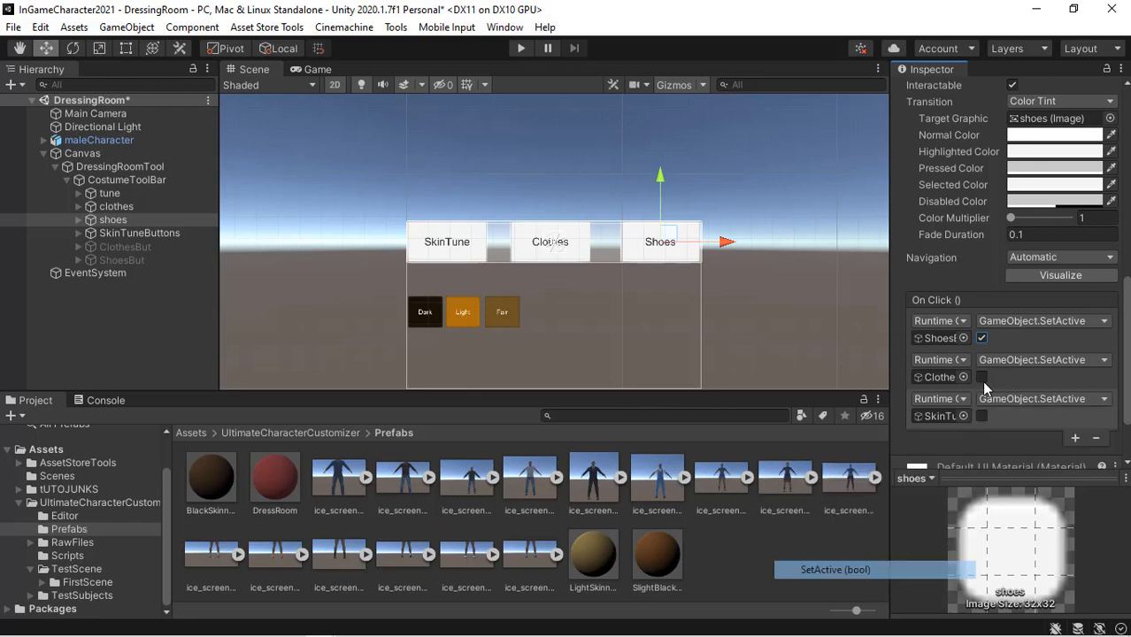
Step: Save the DressingRoom scene and collapse CostumeToolBar and DressingRoomTool in the hierarchy
{"action": "key", "text": "ctrl+s"}
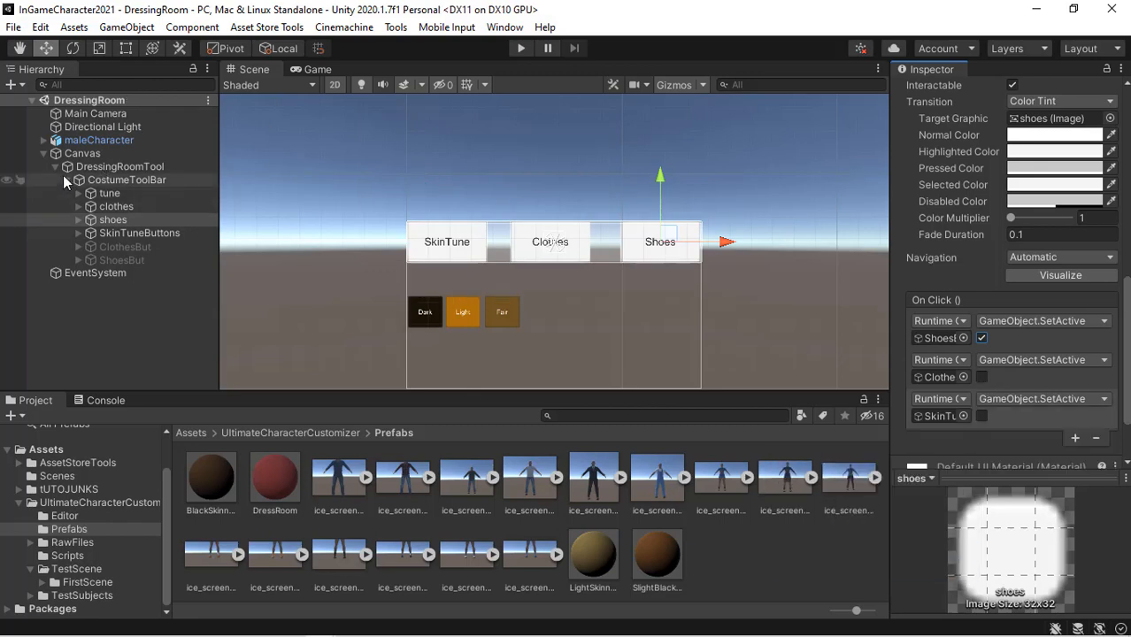
{"action": "left_click", "coordinate": [67, 179]}
{"action": "left_click", "coordinate": [61, 171]}
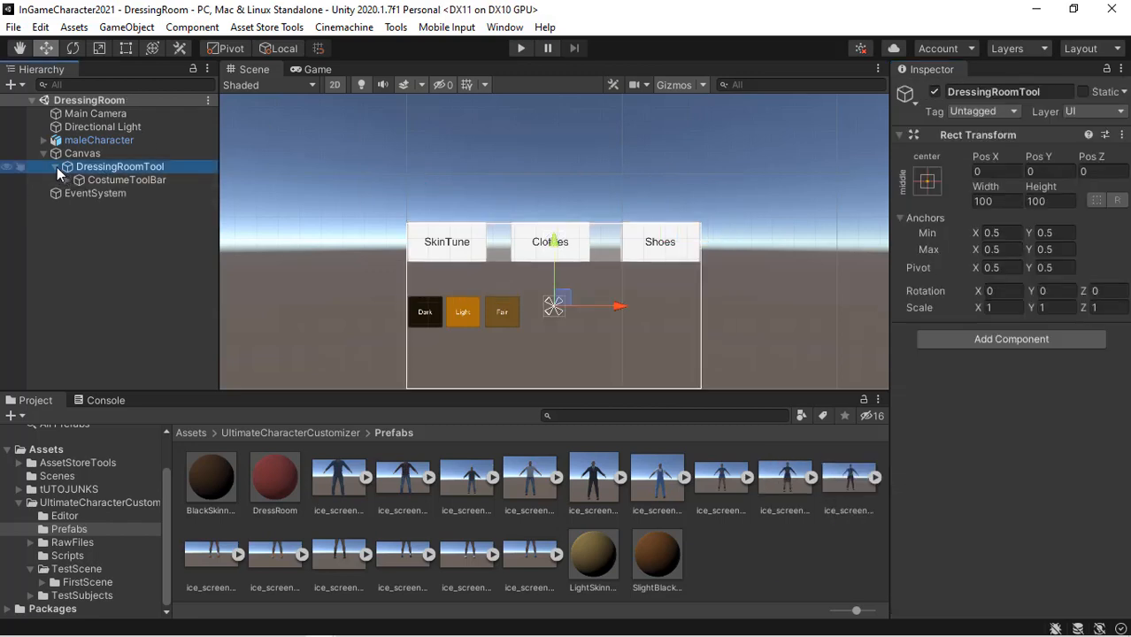
{"action": "left_click", "coordinate": [57, 168]}
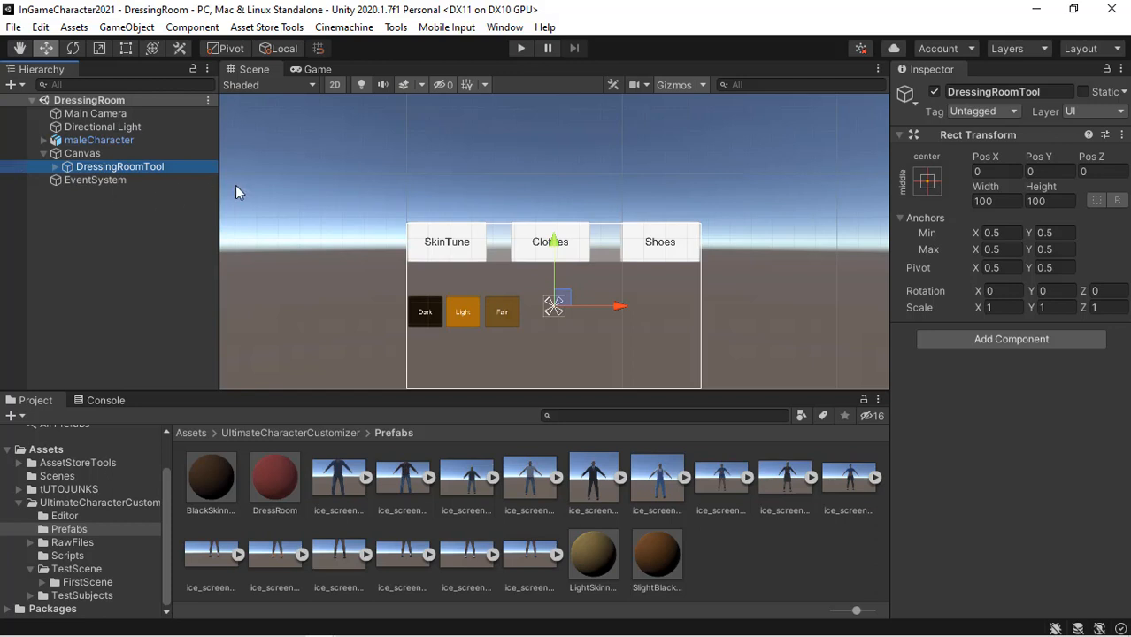
Step: Test the Clothes, Shoes and SkinTune category buttons in Play mode, and stop the game
{"action": "left_click", "coordinate": [521, 48]}
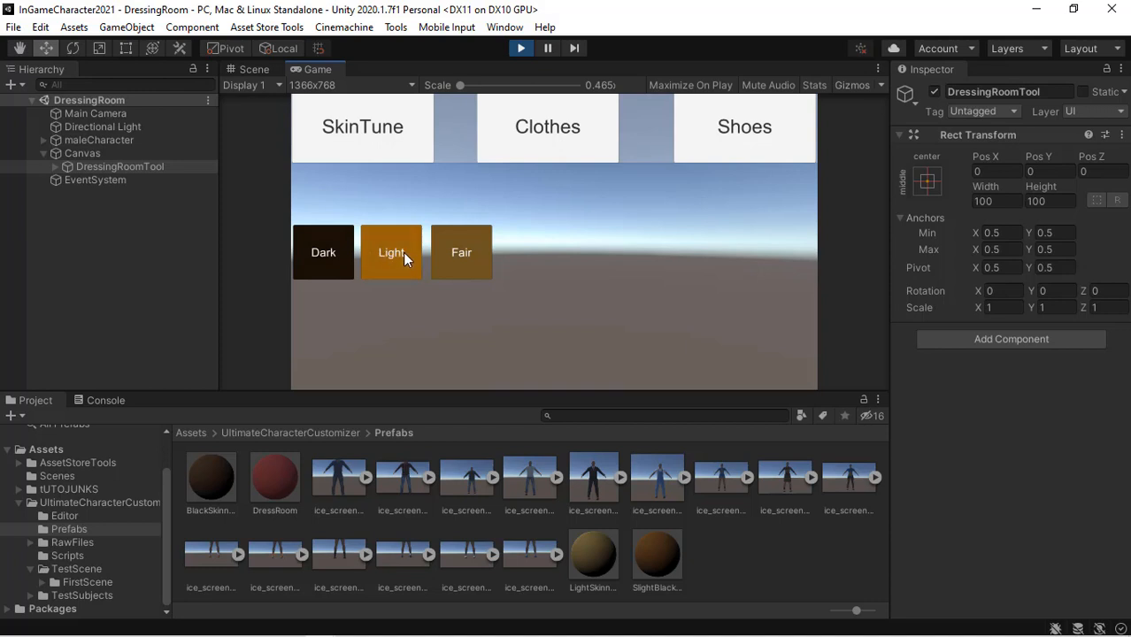
{"action": "left_click", "coordinate": [581, 131]}
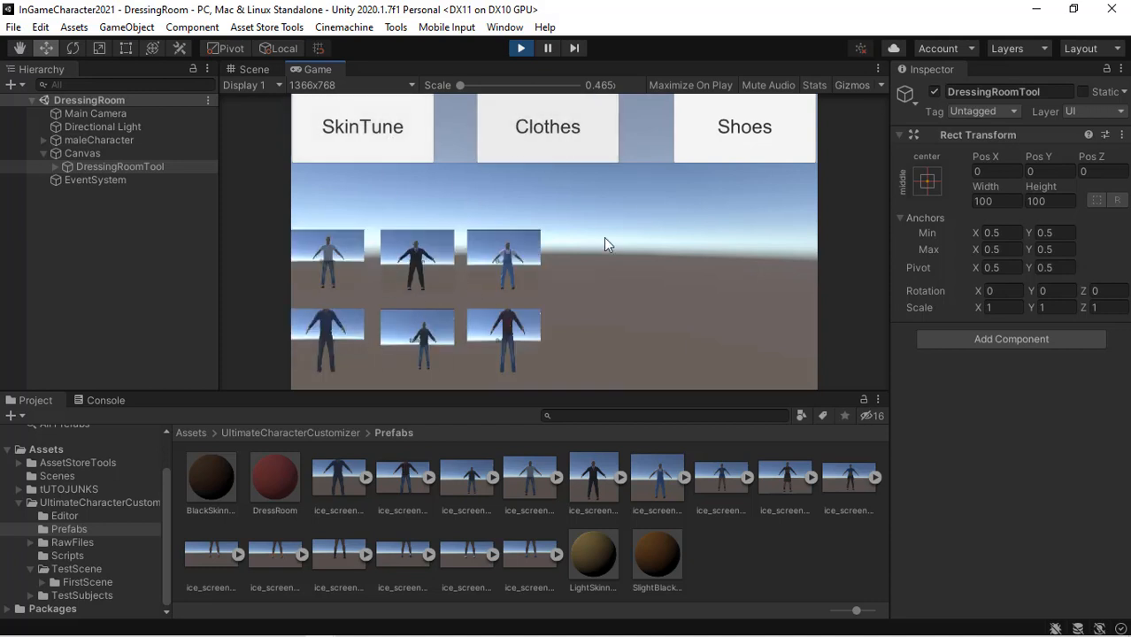
{"action": "left_click", "coordinate": [748, 145]}
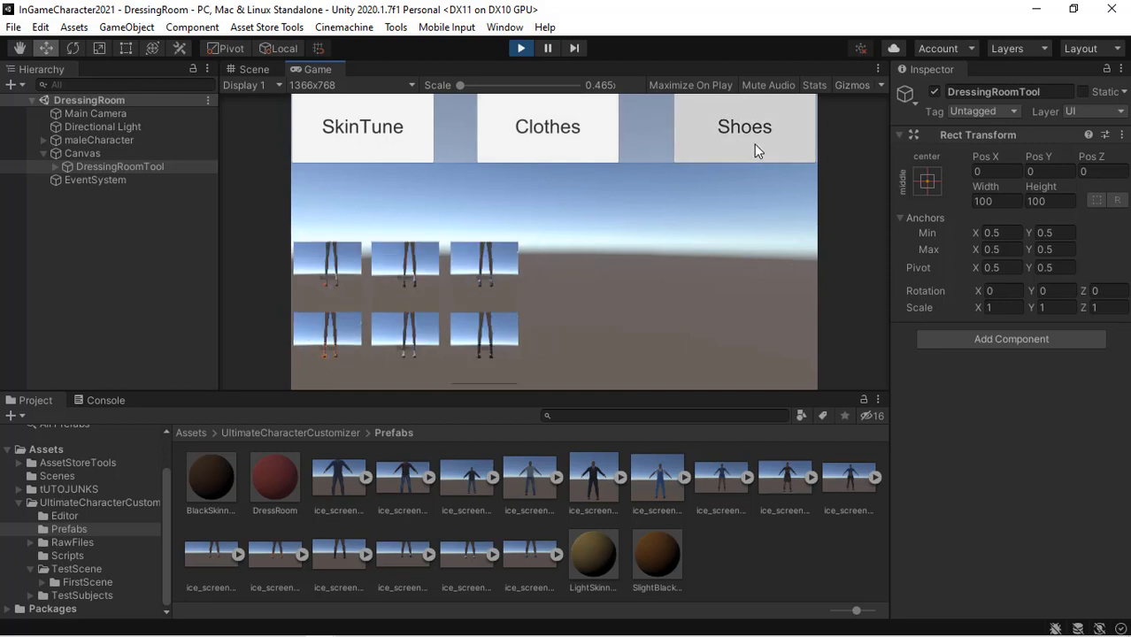
{"action": "left_click", "coordinate": [371, 148]}
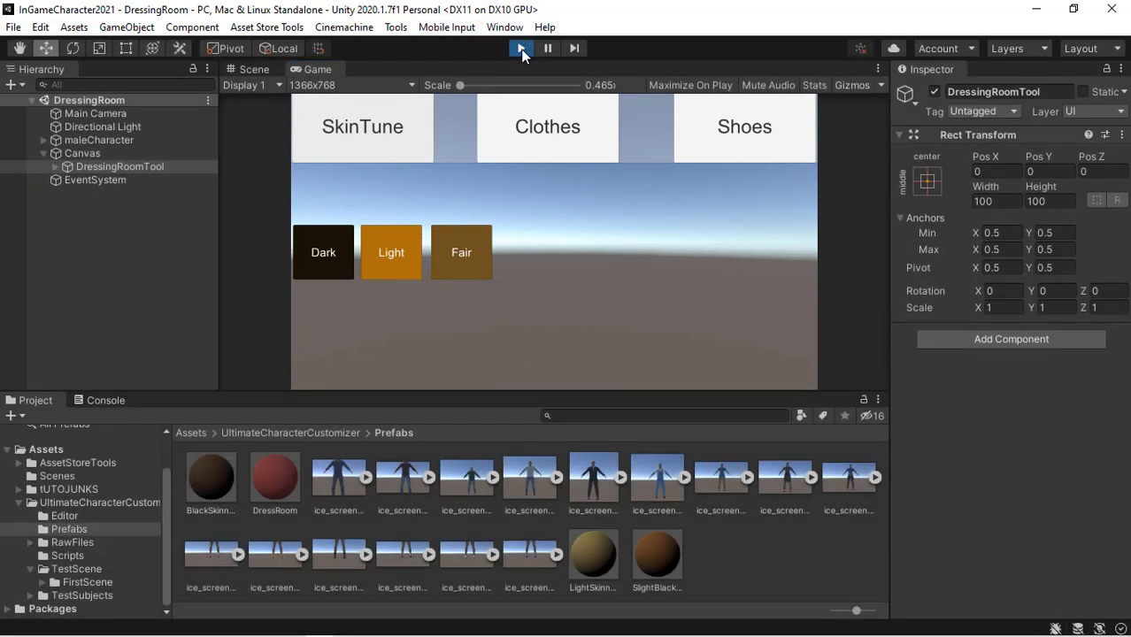
{"action": "left_click", "coordinate": [522, 50]}
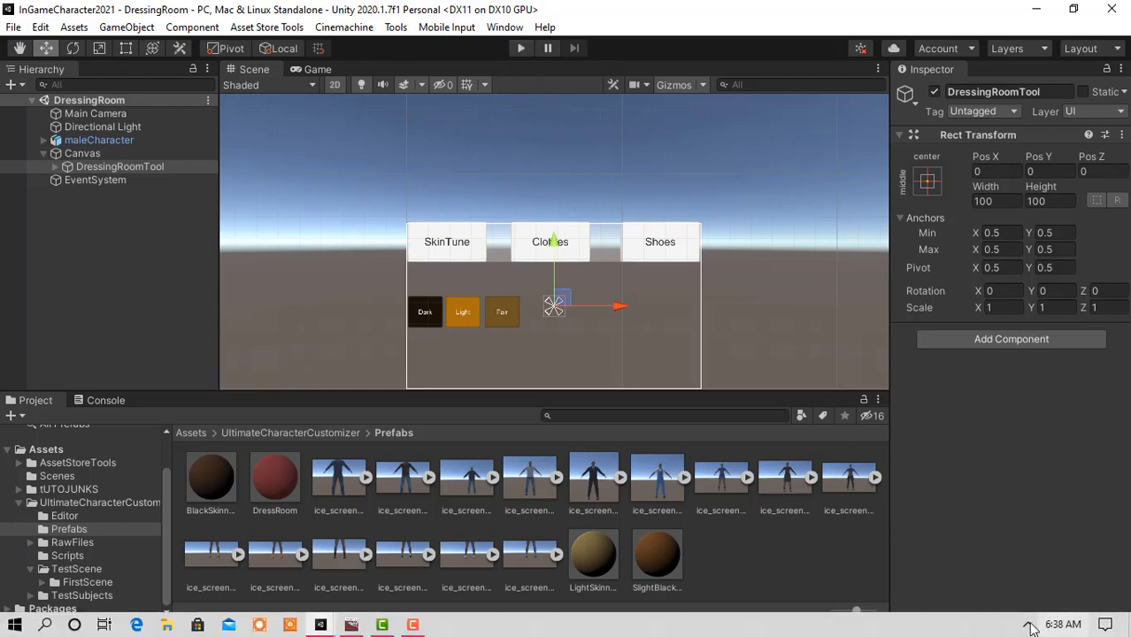
{"action": "left_click", "coordinate": [413, 625]}
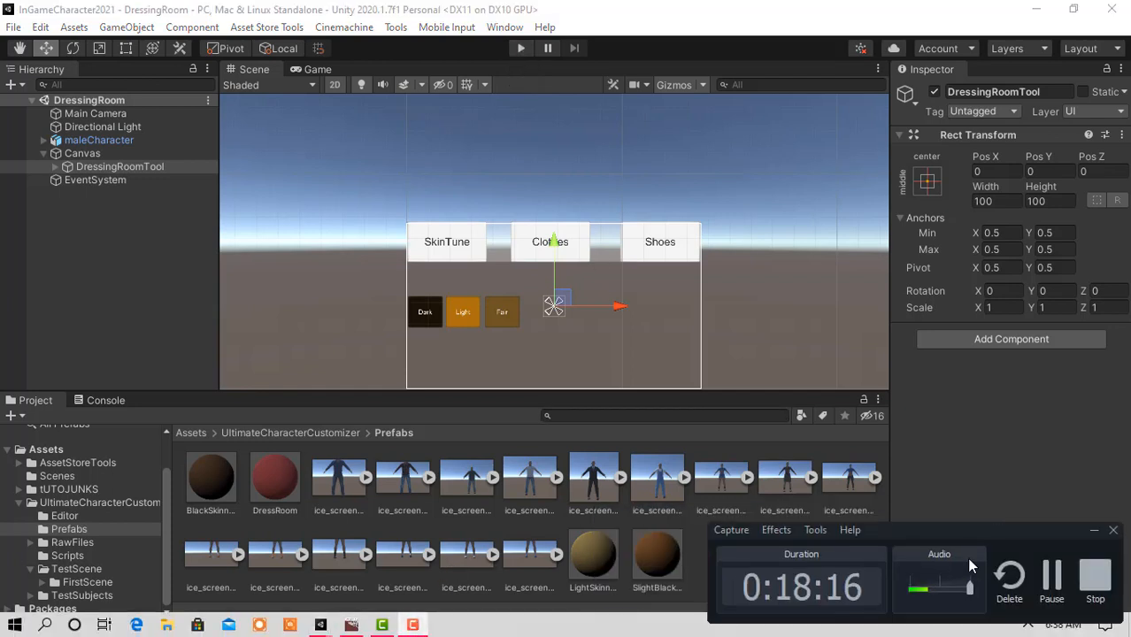